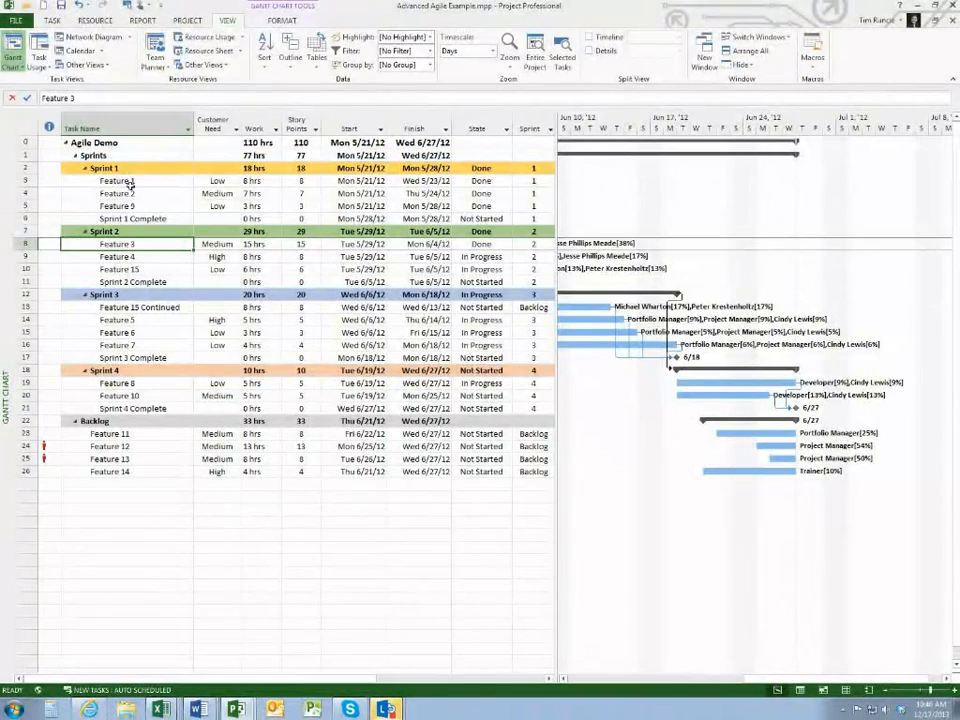
Examine the Customer Need column and the ratings of the Sprint 1 features, marking Feature 2.
{"action": "left_click", "coordinate": [116, 181]}
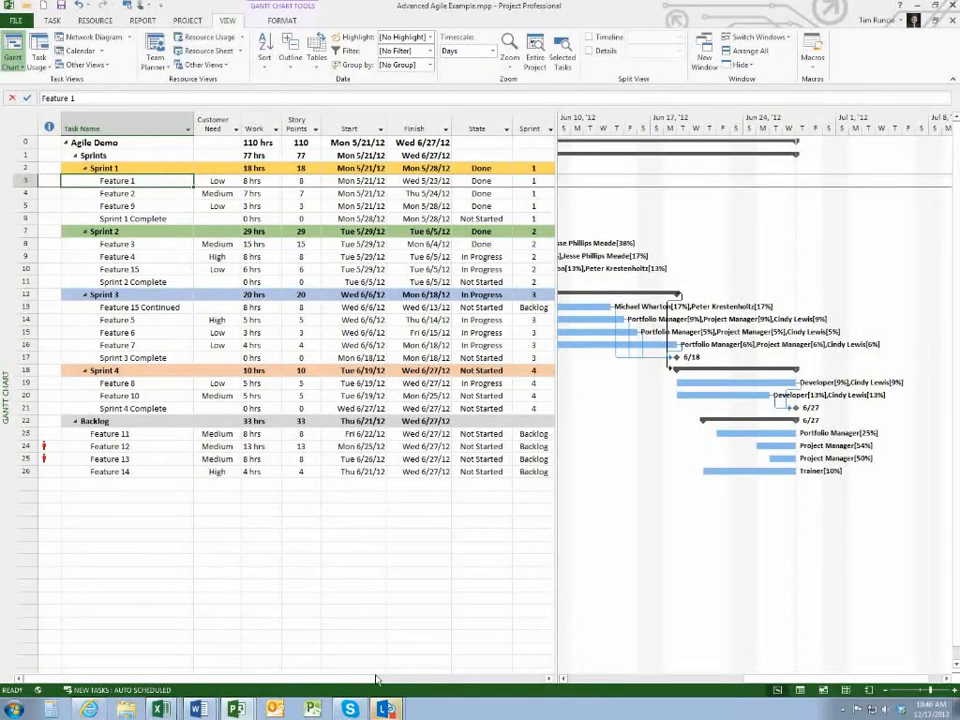
{"action": "left_click", "coordinate": [385, 707]}
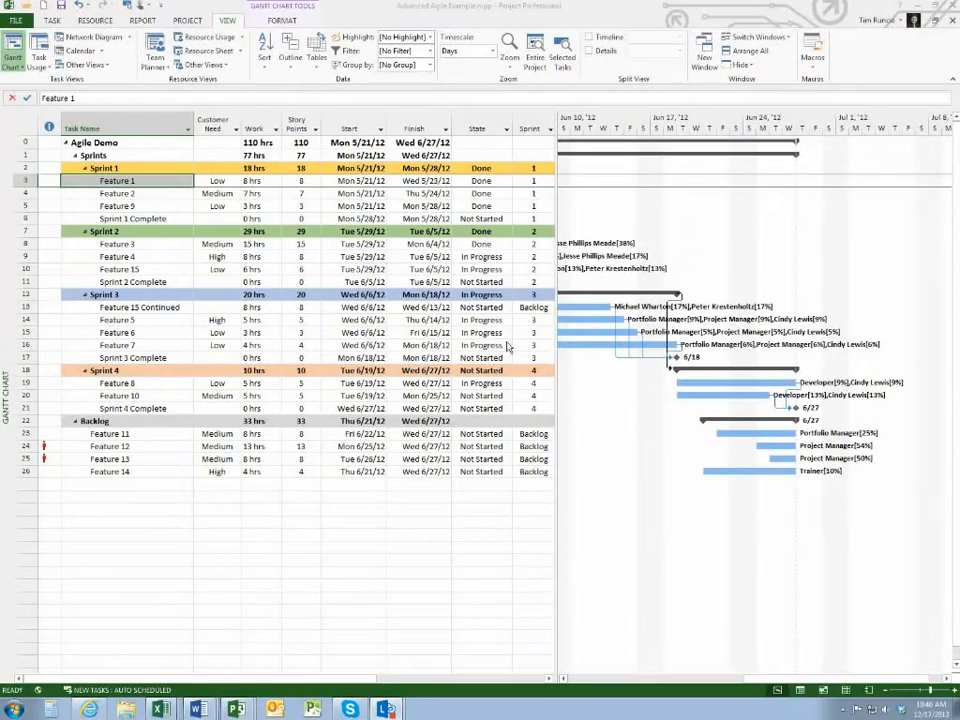
{"action": "left_click", "coordinate": [136, 194]}
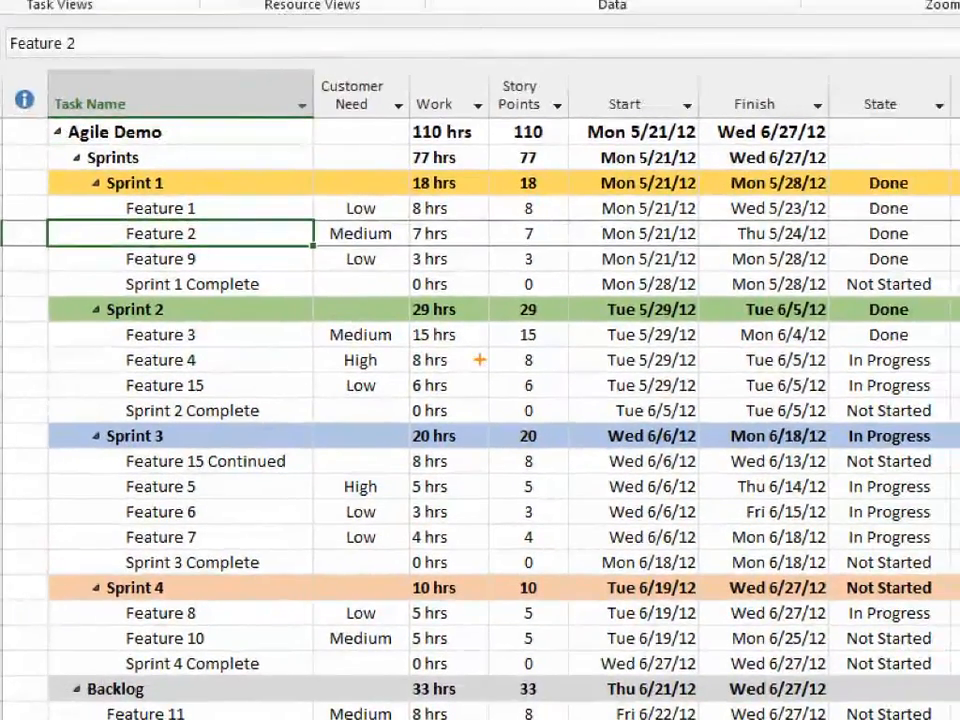
{"action": "mouse_move", "coordinate": [400, 60]}
{"action": "left_mouse_down"}
{"action": "mouse_move", "coordinate": [300, 86]}
{"action": "mouse_move", "coordinate": [320, 140]}
{"action": "mouse_move", "coordinate": [405, 62]}
{"action": "left_mouse_up"}
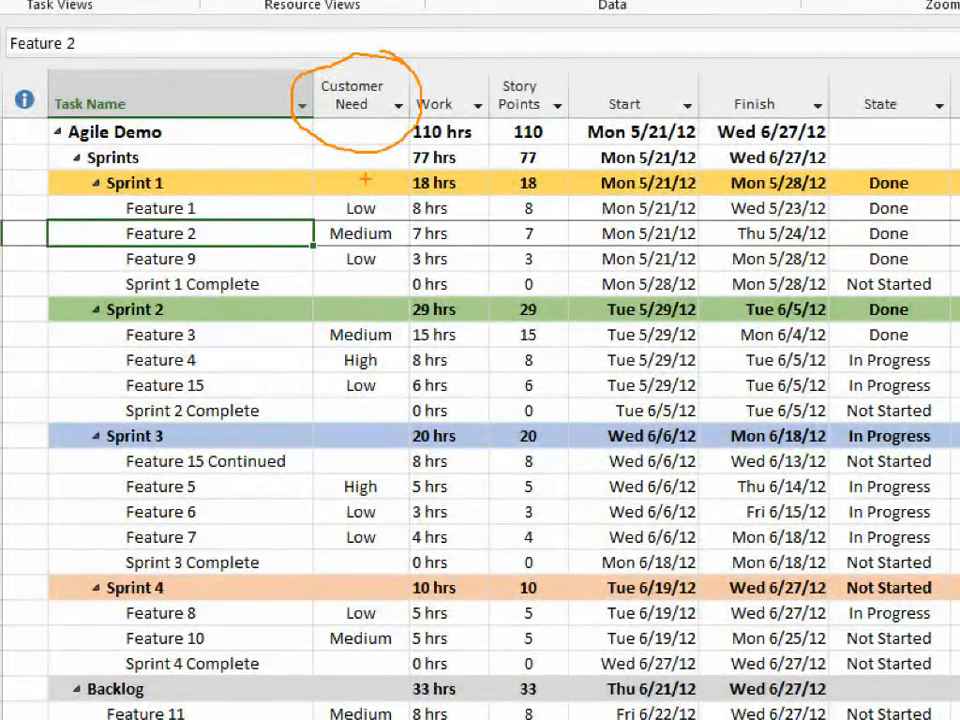
{"action": "key", "text": "e"}
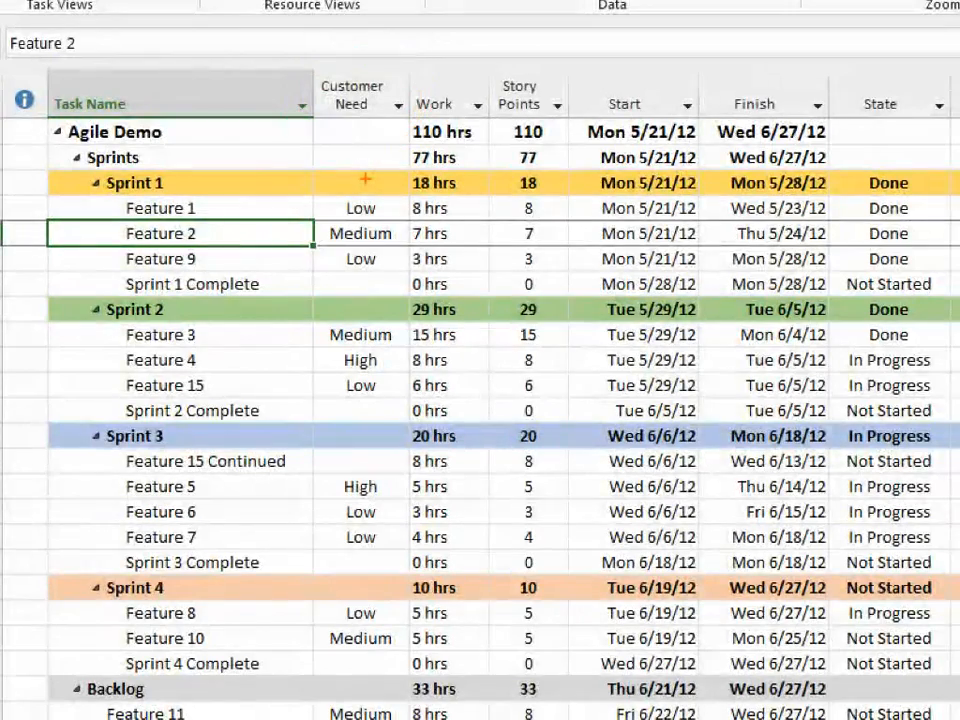
{"action": "mouse_move", "coordinate": [365, 179]}
{"action": "left_mouse_down"}
{"action": "mouse_move", "coordinate": [306, 238]}
{"action": "mouse_move", "coordinate": [365, 180]}
{"action": "left_mouse_up"}
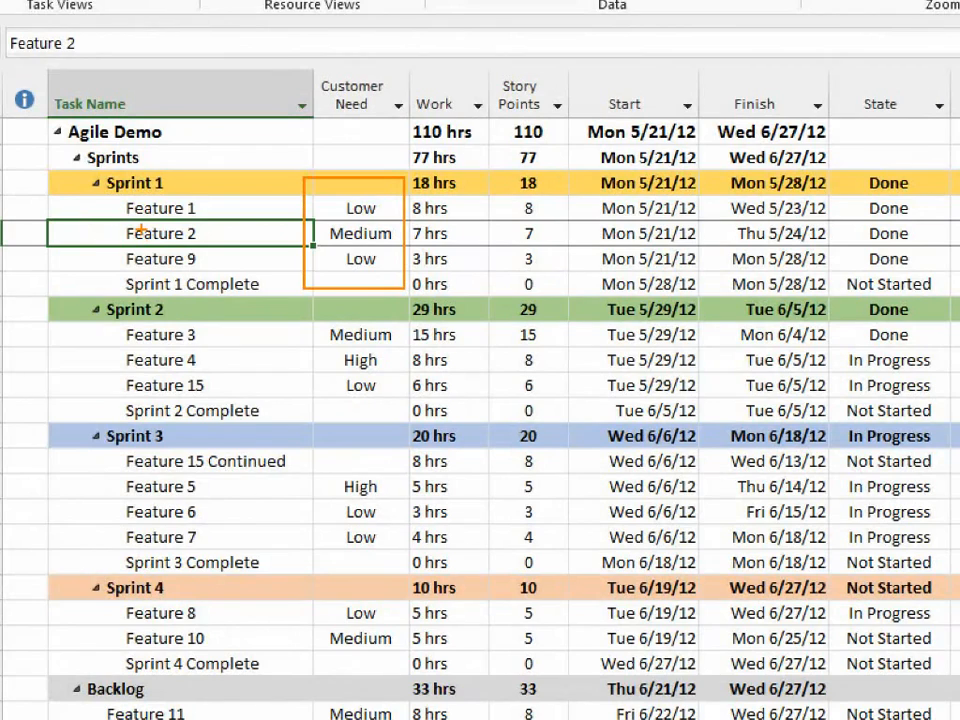
{"action": "mouse_move", "coordinate": [102, 229]}
{"action": "left_mouse_down"}
{"action": "mouse_move", "coordinate": [165, 222]}
{"action": "mouse_move", "coordinate": [101, 238]}
{"action": "left_mouse_up"}
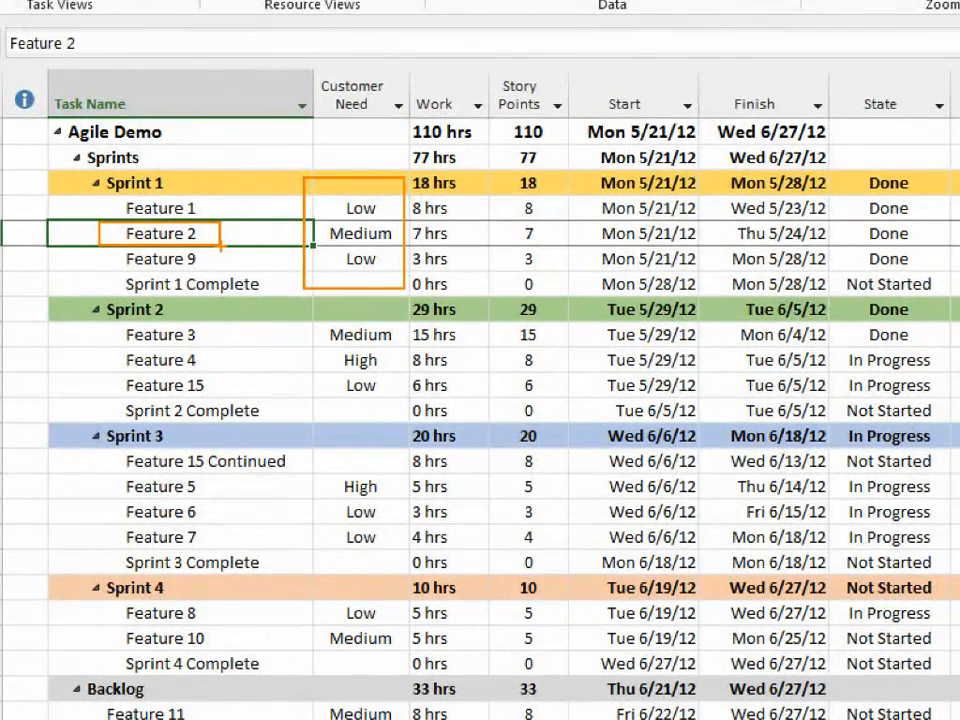
{"action": "key", "text": "e"}
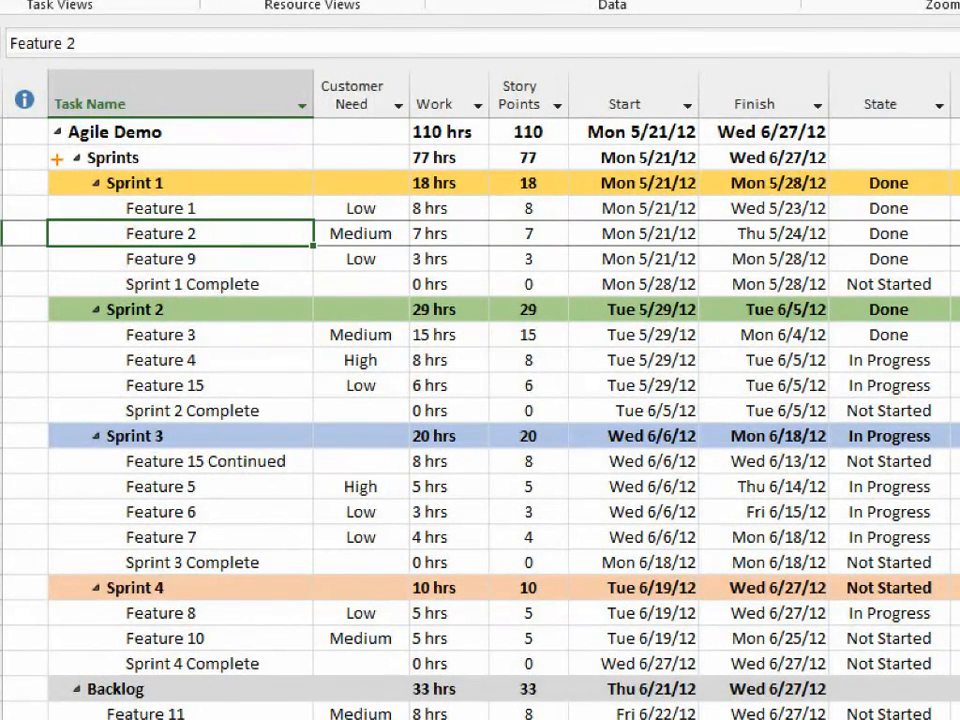
Examine the outline level of the Sprints summary task and of Sprint 1 beneath it.
{"action": "left_click_drag", "start_coordinate": [51, 147], "coordinate": [184, 168]}
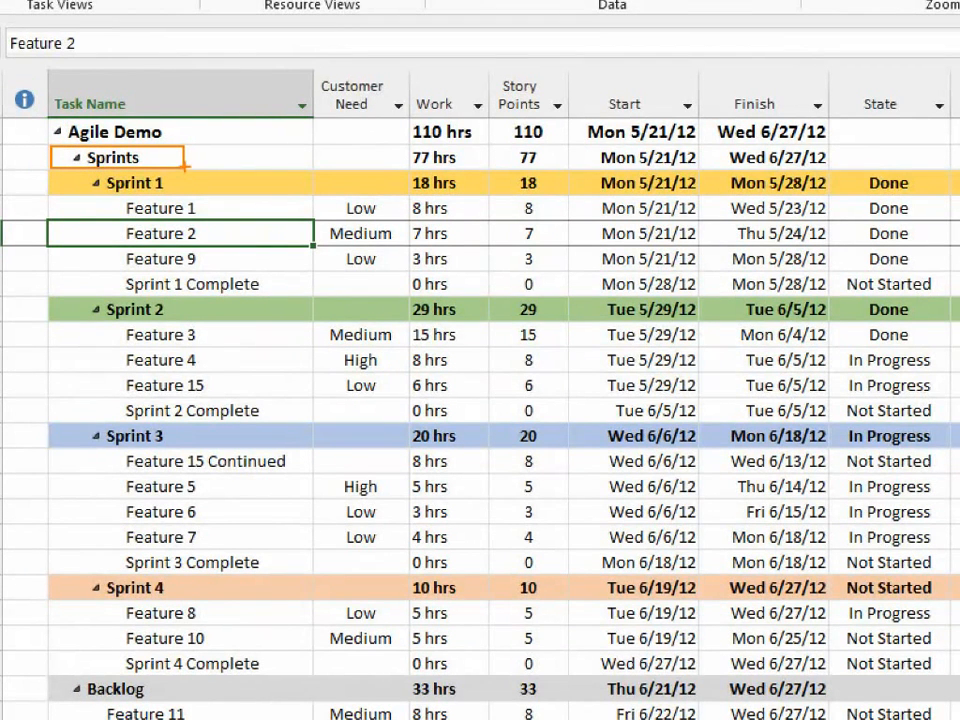
{"action": "left_click_drag", "start_coordinate": [67, 167], "coordinate": [213, 198]}
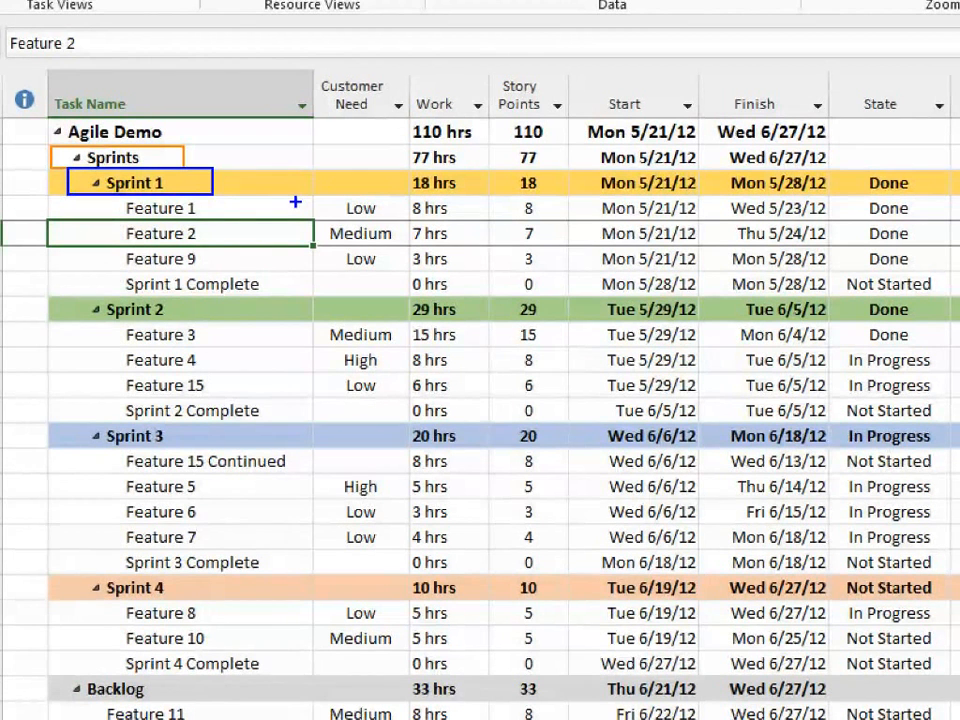
{"action": "key", "text": "e"}
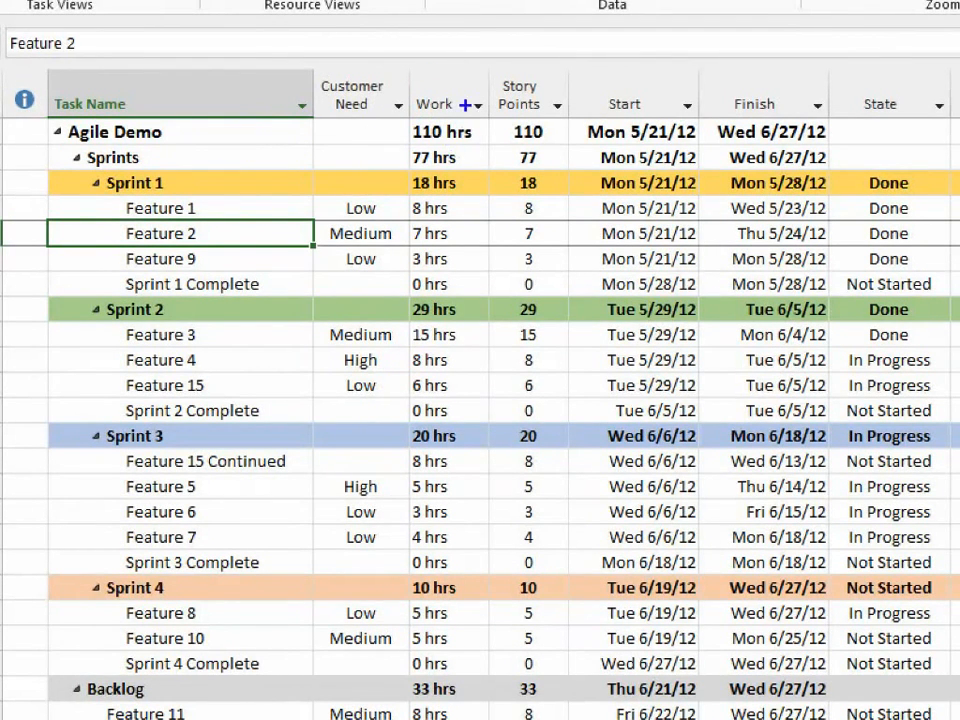
Examine the Work and Story Points columns and compare both values for Feature 3 in Sprint 2.
{"action": "mouse_move", "coordinate": [460, 82]}
{"action": "left_mouse_down"}
{"action": "mouse_move", "coordinate": [405, 94]}
{"action": "mouse_move", "coordinate": [440, 118]}
{"action": "mouse_move", "coordinate": [472, 84]}
{"action": "left_mouse_up"}
{"action": "key", "text": "e"}
{"action": "mouse_move", "coordinate": [563, 60]}
{"action": "left_mouse_down"}
{"action": "mouse_move", "coordinate": [544, 57]}
{"action": "mouse_move", "coordinate": [477, 100]}
{"action": "mouse_move", "coordinate": [508, 138]}
{"action": "mouse_move", "coordinate": [574, 103]}
{"action": "mouse_move", "coordinate": [562, 58]}
{"action": "left_mouse_up"}
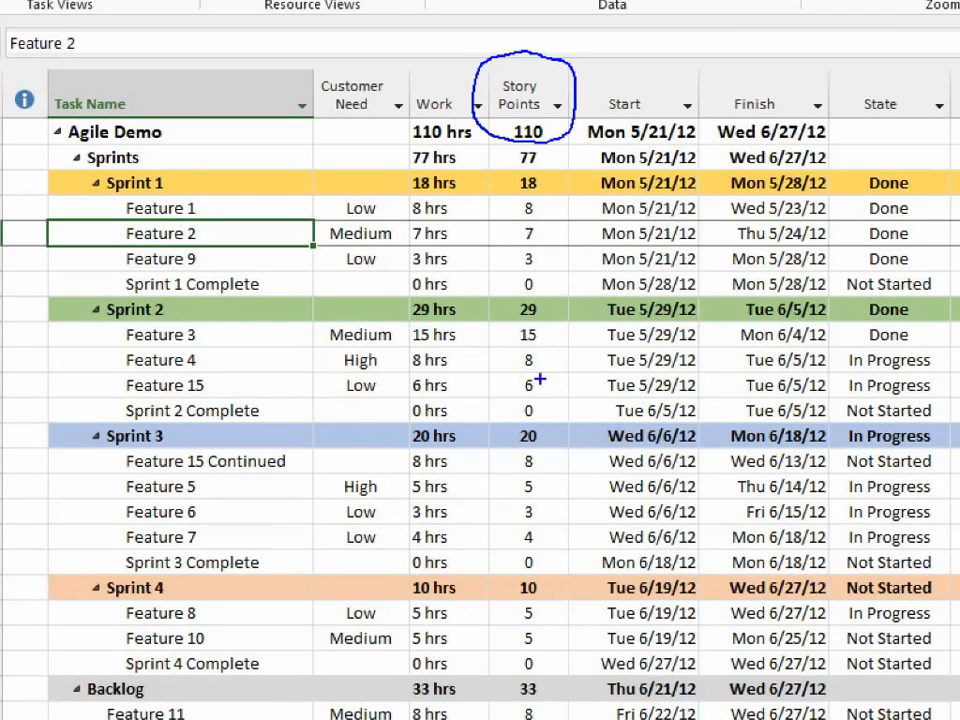
{"action": "mouse_move", "coordinate": [546, 328]}
{"action": "left_mouse_down"}
{"action": "mouse_move", "coordinate": [520, 321]}
{"action": "mouse_move", "coordinate": [542, 330]}
{"action": "left_mouse_up"}
{"action": "mouse_move", "coordinate": [434, 323]}
{"action": "left_mouse_down"}
{"action": "mouse_move", "coordinate": [405, 338]}
{"action": "mouse_move", "coordinate": [472, 318]}
{"action": "mouse_move", "coordinate": [435, 322]}
{"action": "left_mouse_up"}
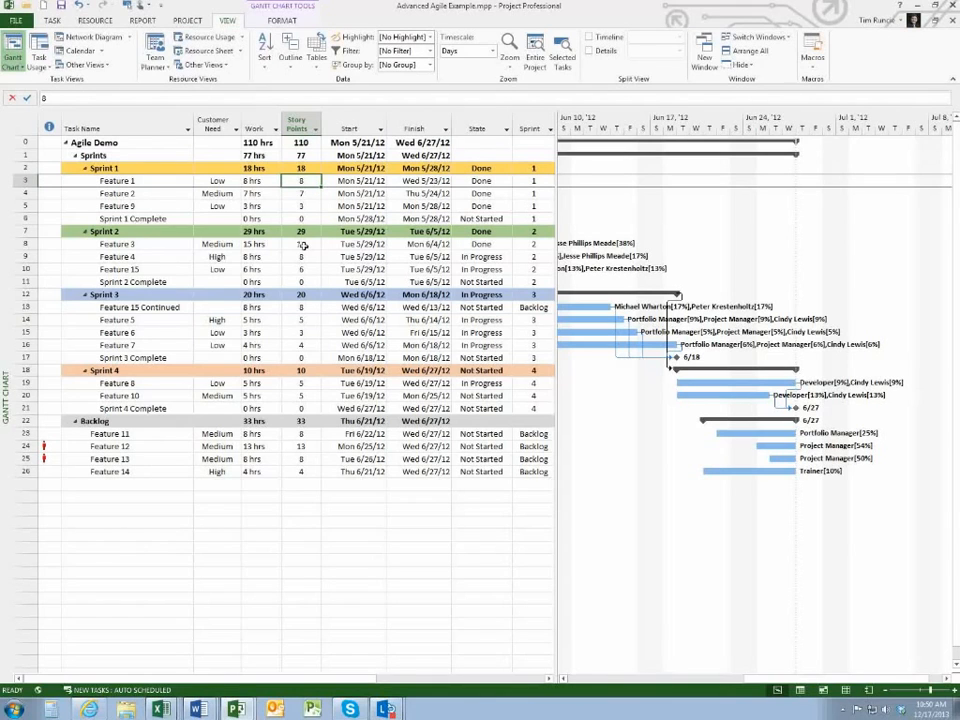
Review the tasks under Sprint 1 and Sprint 2, the Sprint 2 story points and Feature 4's finish date.
{"action": "left_click", "coordinate": [138, 181]}
{"action": "left_click", "coordinate": [133, 214], "text": "shift"}
{"action": "left_click", "coordinate": [129, 245]}
{"action": "left_click", "coordinate": [129, 281], "text": "shift"}
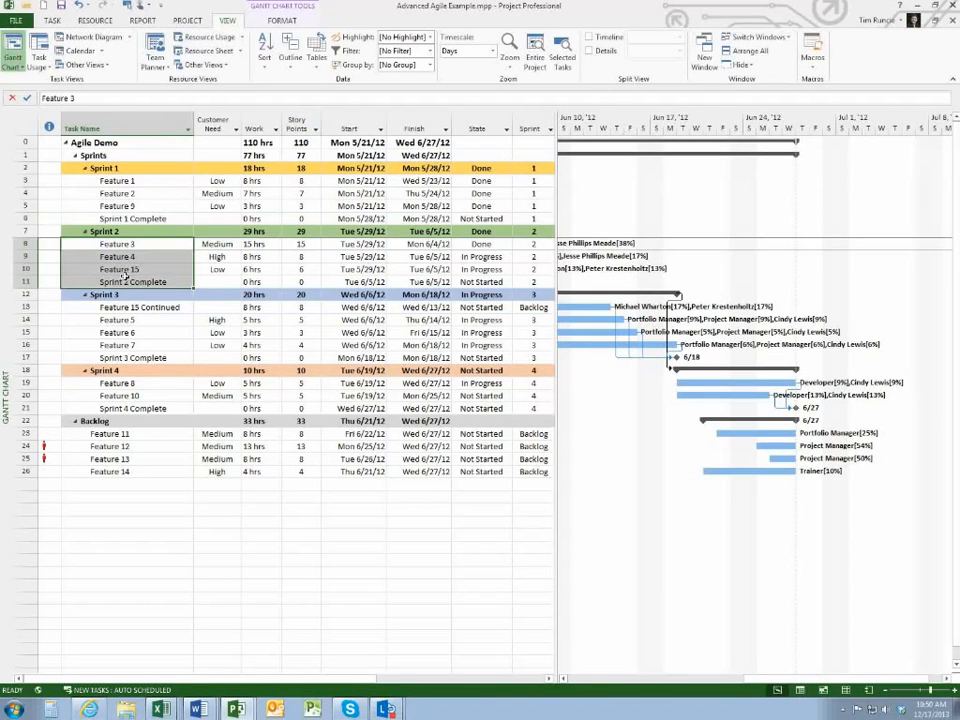
{"action": "left_click_drag", "start_coordinate": [300, 244], "coordinate": [300, 281]}
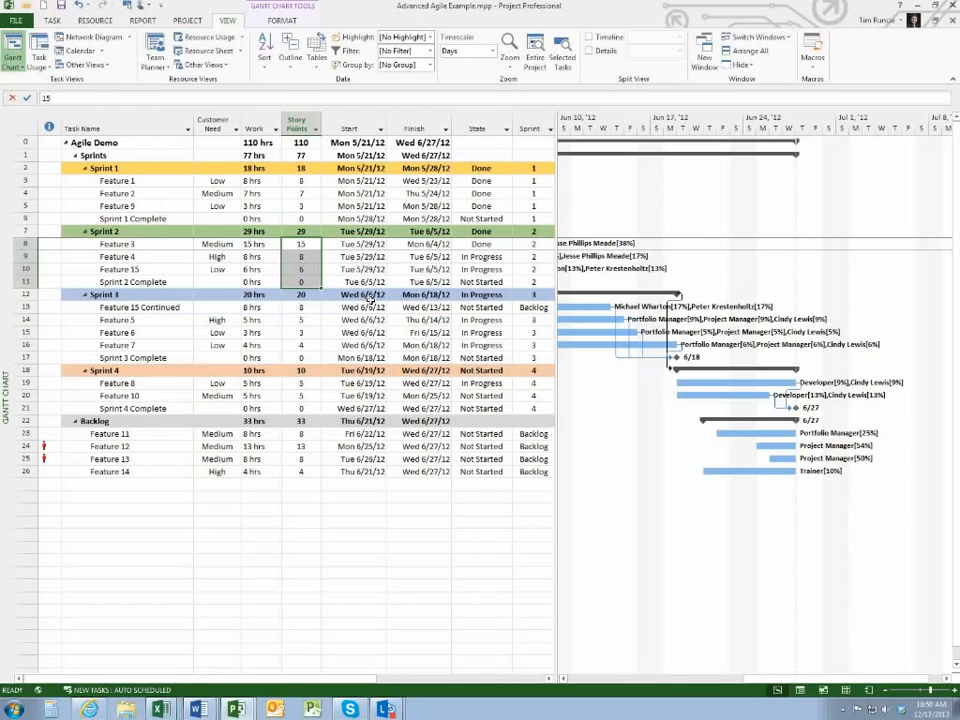
{"action": "left_click", "coordinate": [415, 256]}
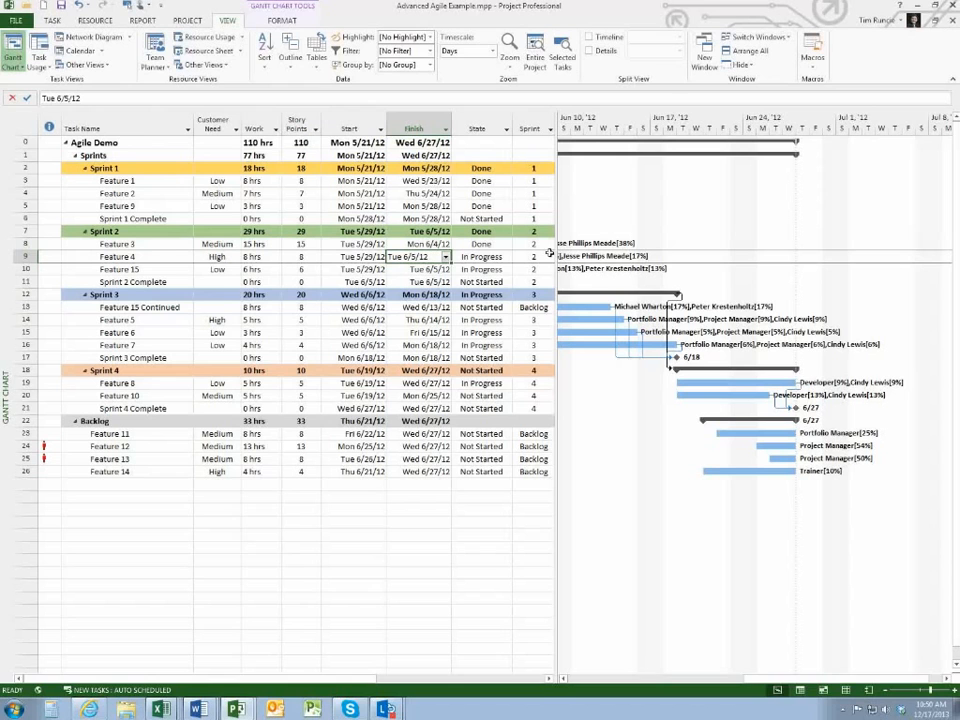
Widen the task table to include the Predecessors column and compare the sprint features' State values with the Sprint 1 story points.
{"action": "left_click_drag", "start_coordinate": [549, 253], "coordinate": [655, 254]}
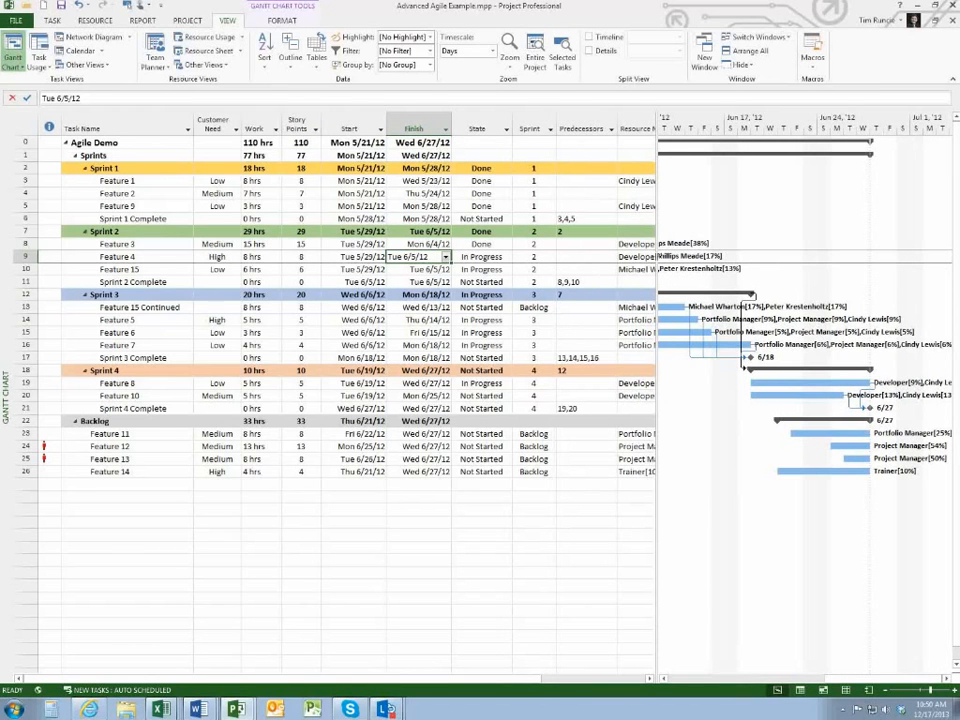
{"action": "left_click_drag", "start_coordinate": [480, 168], "coordinate": [483, 205]}
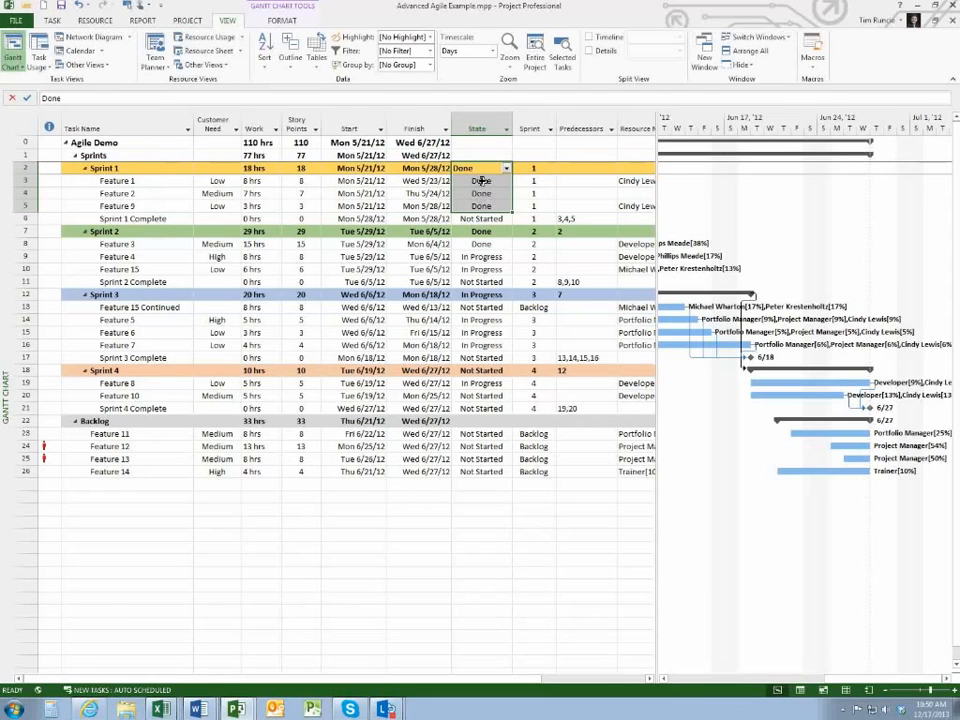
{"action": "key", "text": "Return"}
{"action": "left_click", "coordinate": [493, 217]}
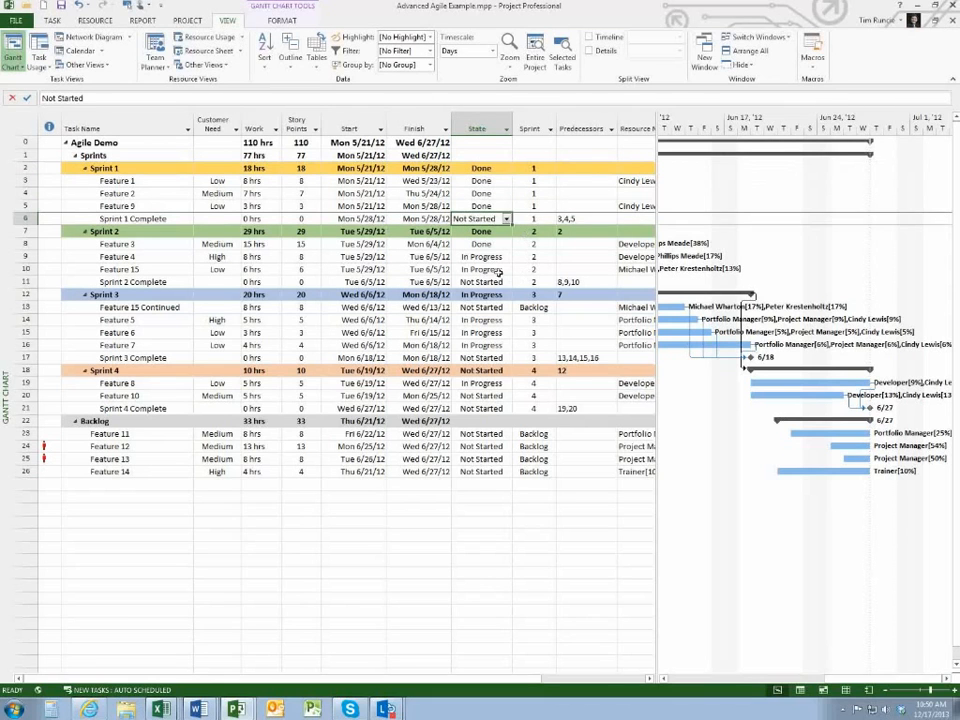
{"action": "left_click", "coordinate": [489, 258]}
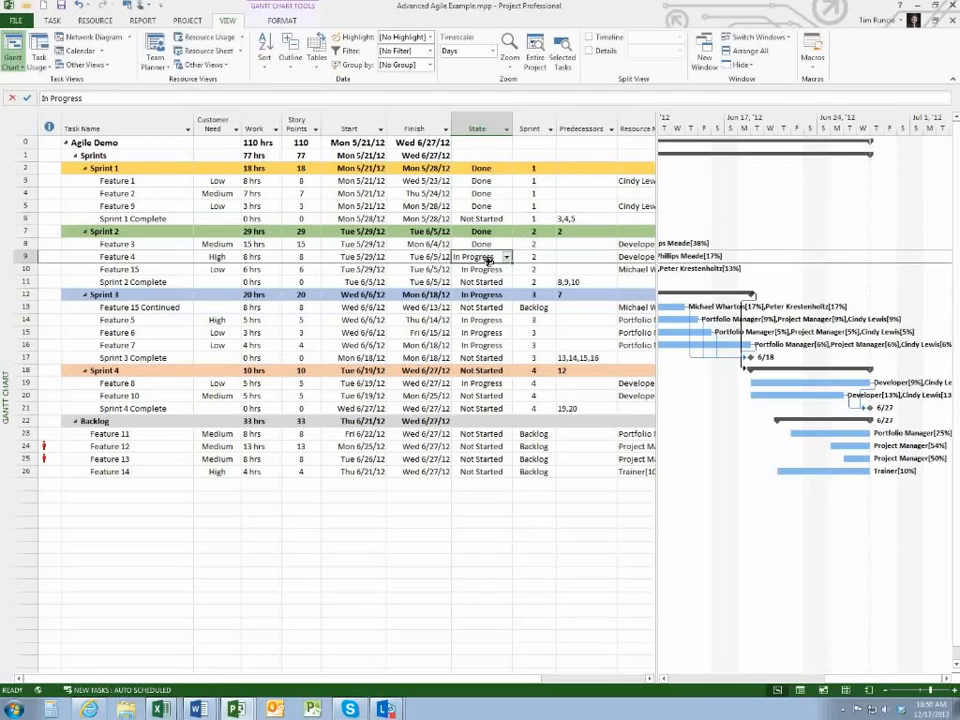
{"action": "left_click", "coordinate": [489, 320]}
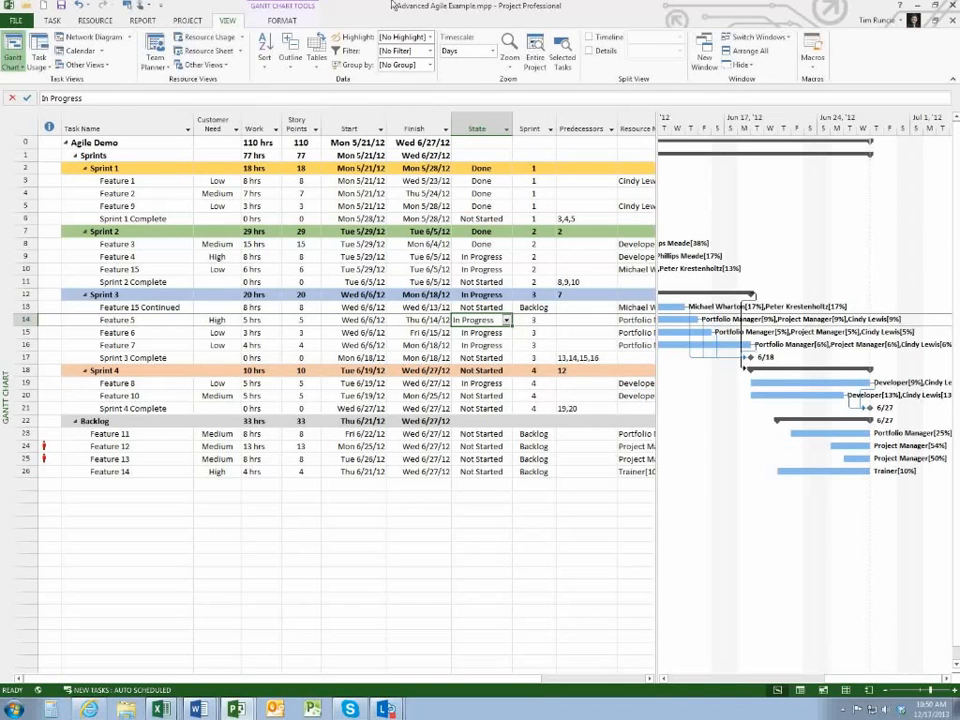
{"action": "left_click", "coordinate": [480, 193]}
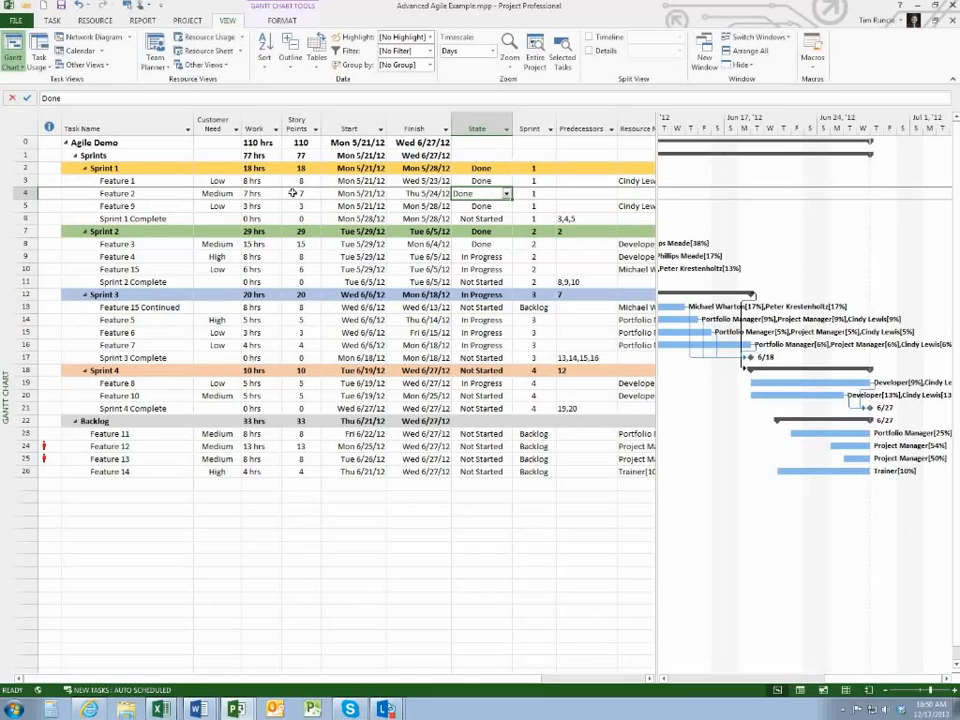
{"action": "left_click_drag", "start_coordinate": [302, 181], "coordinate": [302, 206]}
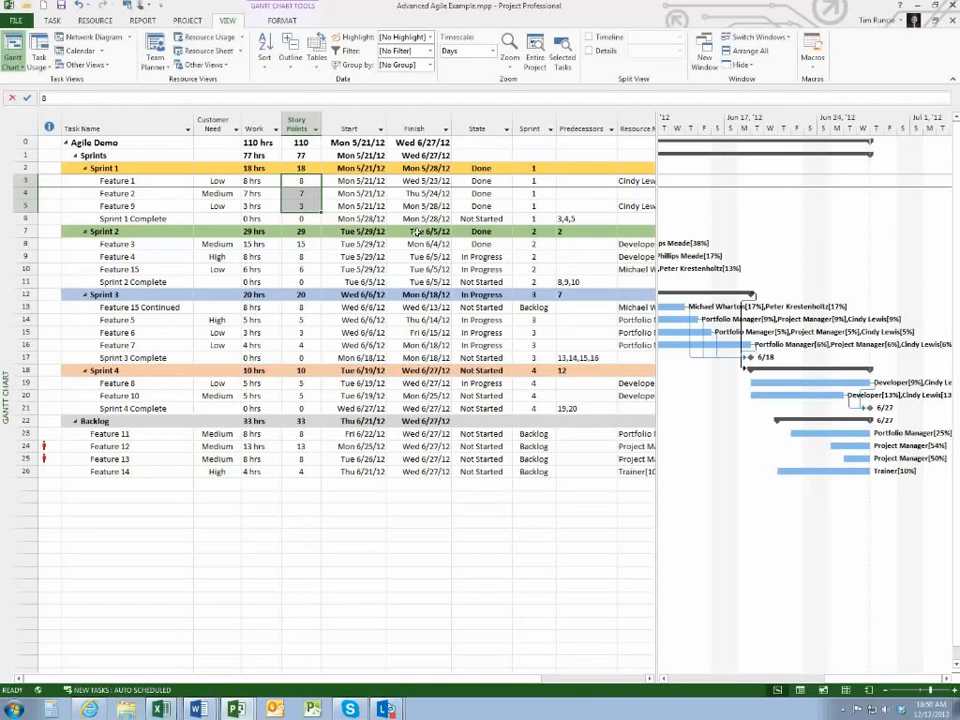
Review the Sprint column assignments from Sprint 1 through the Backlog features.
{"action": "left_click_drag", "start_coordinate": [542, 181], "coordinate": [540, 218]}
{"action": "left_click", "coordinate": [538, 245]}
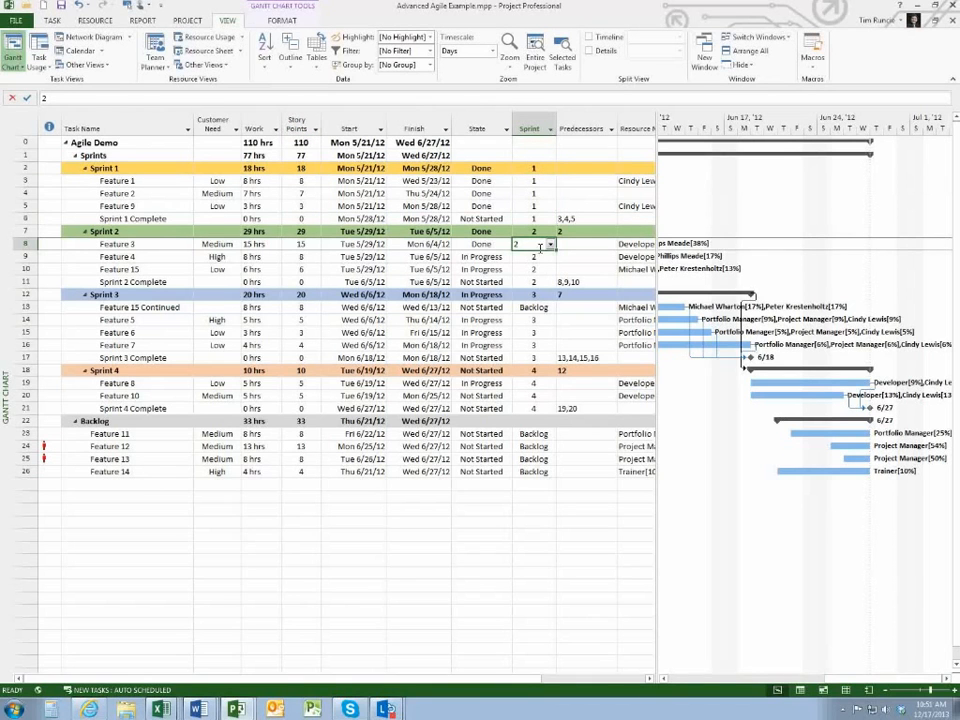
{"action": "left_click", "coordinate": [113, 231]}
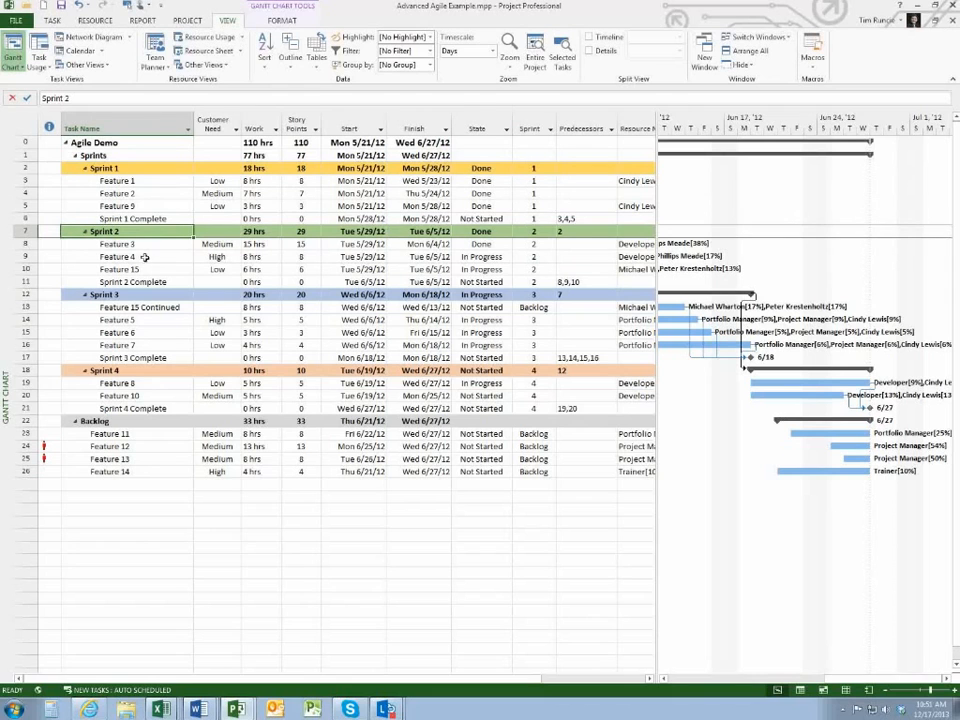
{"action": "left_click_drag", "start_coordinate": [535, 168], "coordinate": [533, 474]}
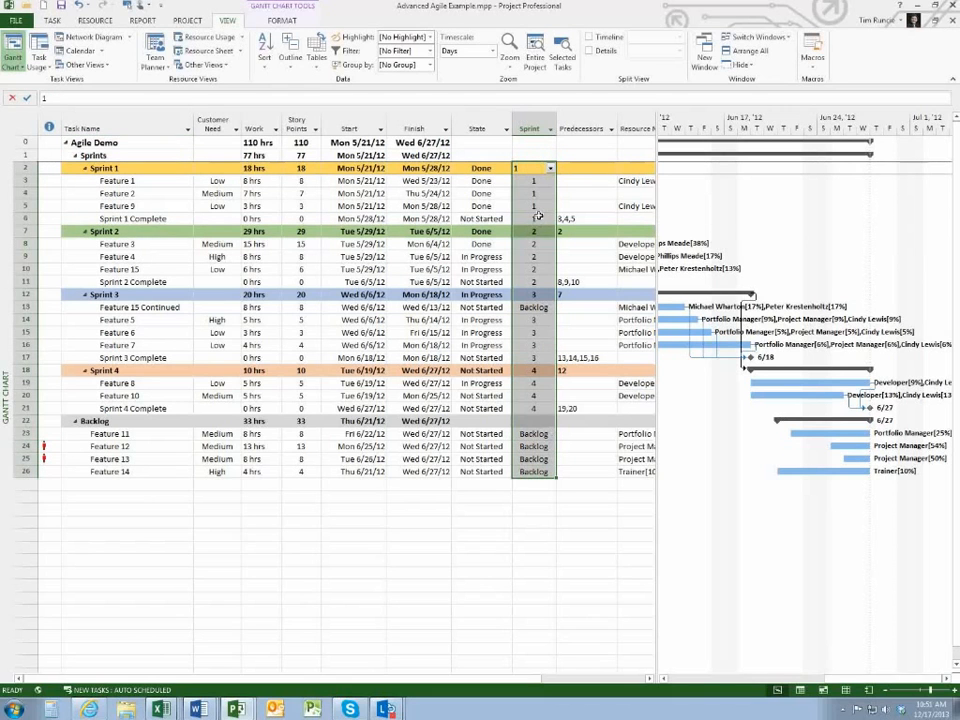
{"action": "left_click", "coordinate": [538, 194]}
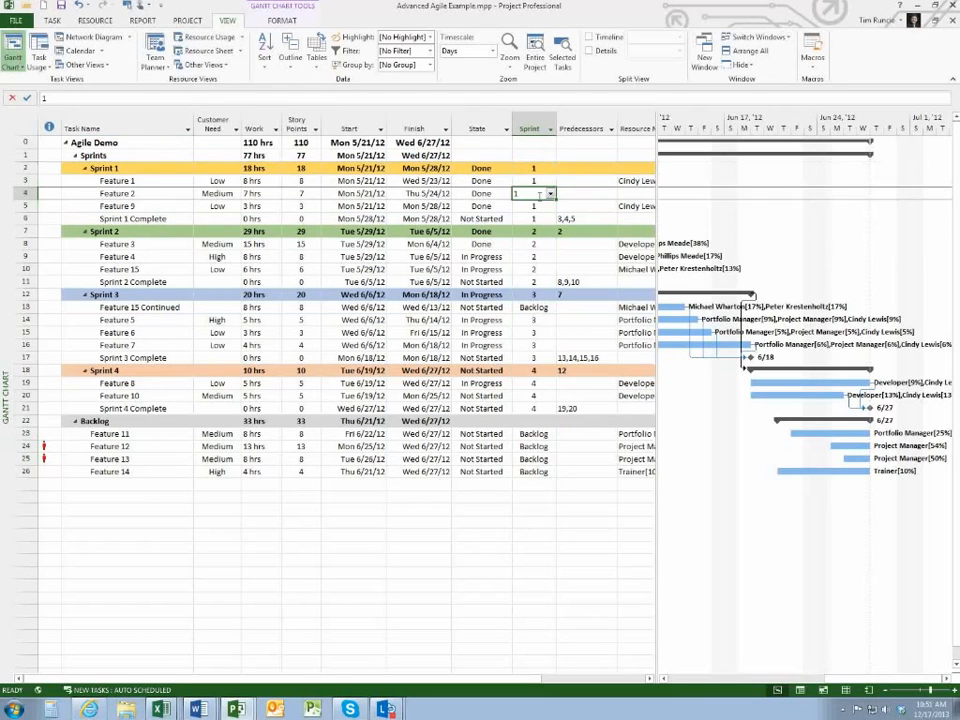
{"action": "left_click", "coordinate": [540, 257]}
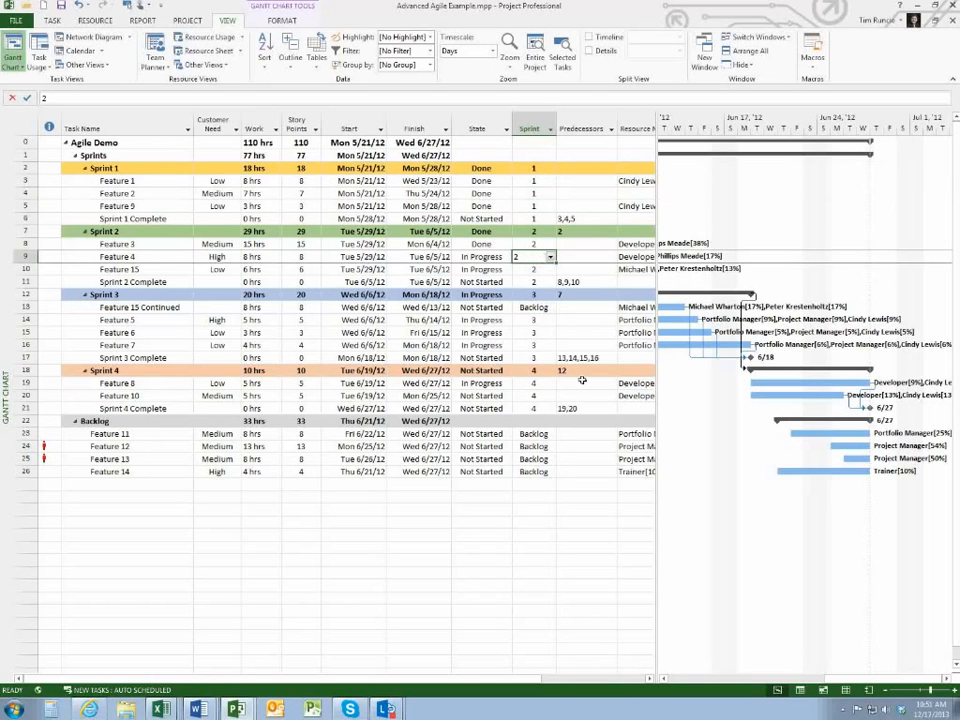
{"action": "left_click", "coordinate": [541, 320]}
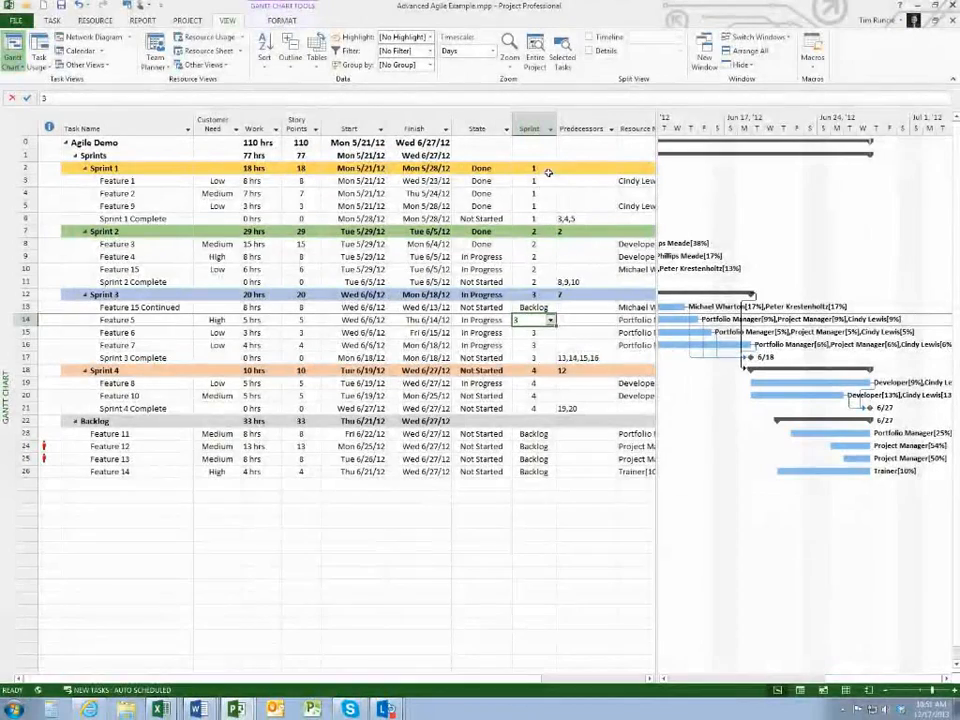
Check Feature 1's work value, narrow the task table to end at the Sprint column, and review Backlog Features 11 to 14.
{"action": "left_click", "coordinate": [254, 181]}
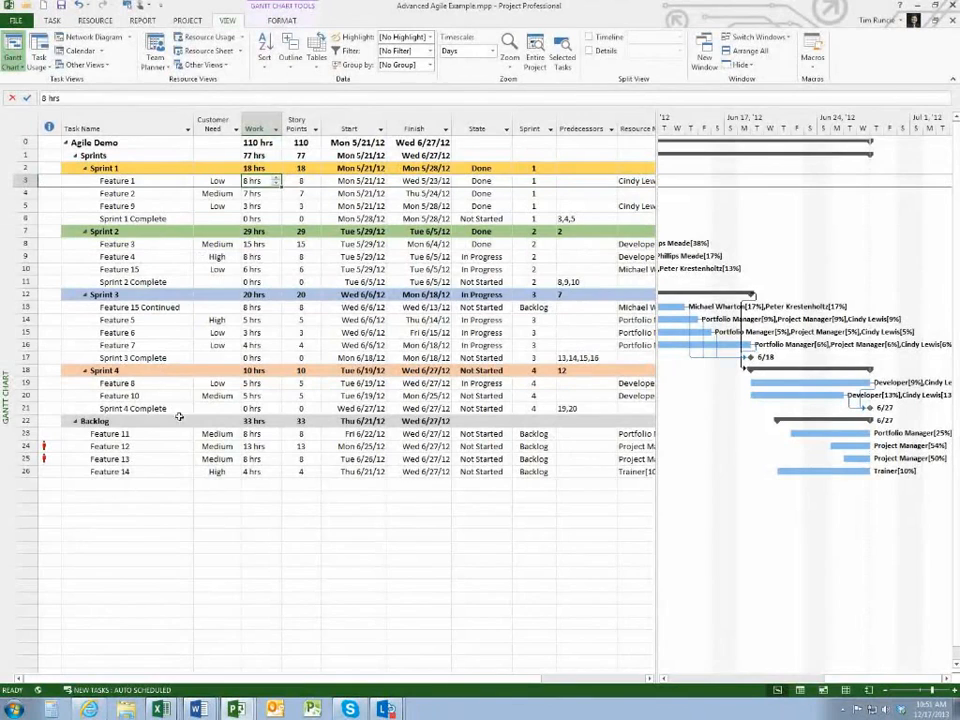
{"action": "left_click_drag", "start_coordinate": [125, 424], "coordinate": [128, 472]}
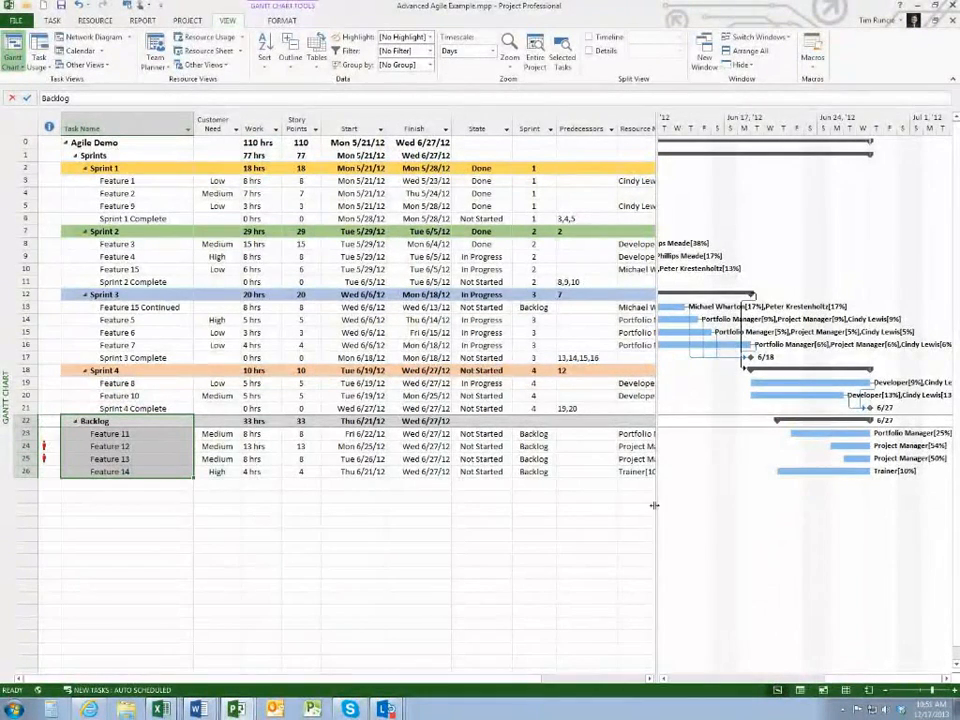
{"action": "left_click_drag", "start_coordinate": [561, 501], "coordinate": [558, 501]}
{"action": "left_click_drag", "start_coordinate": [134, 432], "coordinate": [126, 471]}
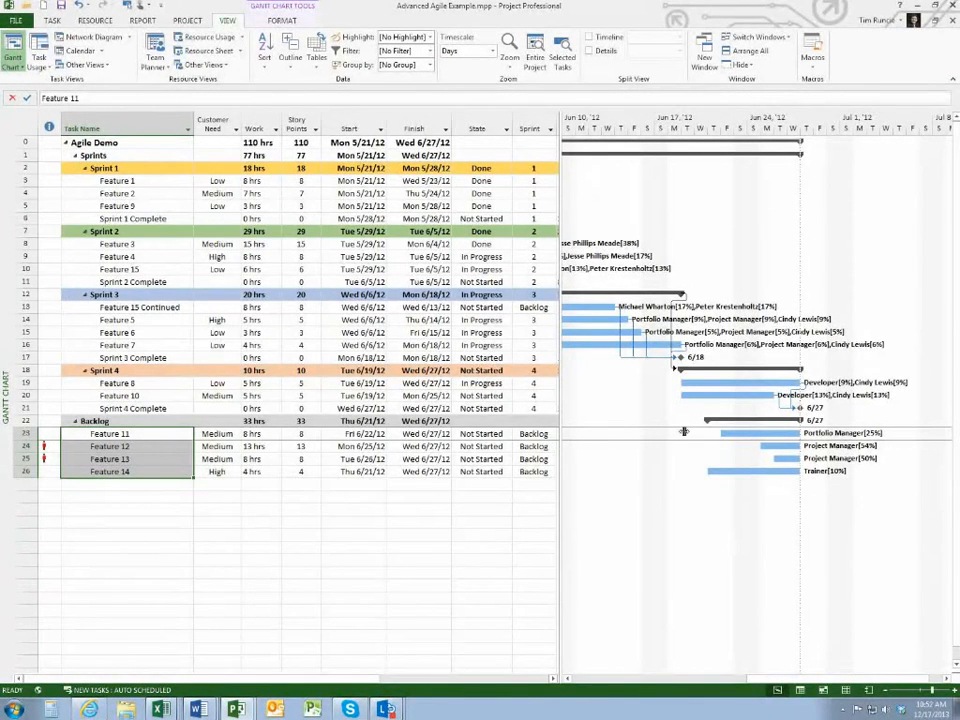
Check the Resource Names column, then narrow the task table to end at the State column and examine the Gantt bars.
{"action": "left_click_drag", "start_coordinate": [684, 432], "coordinate": [758, 430]}
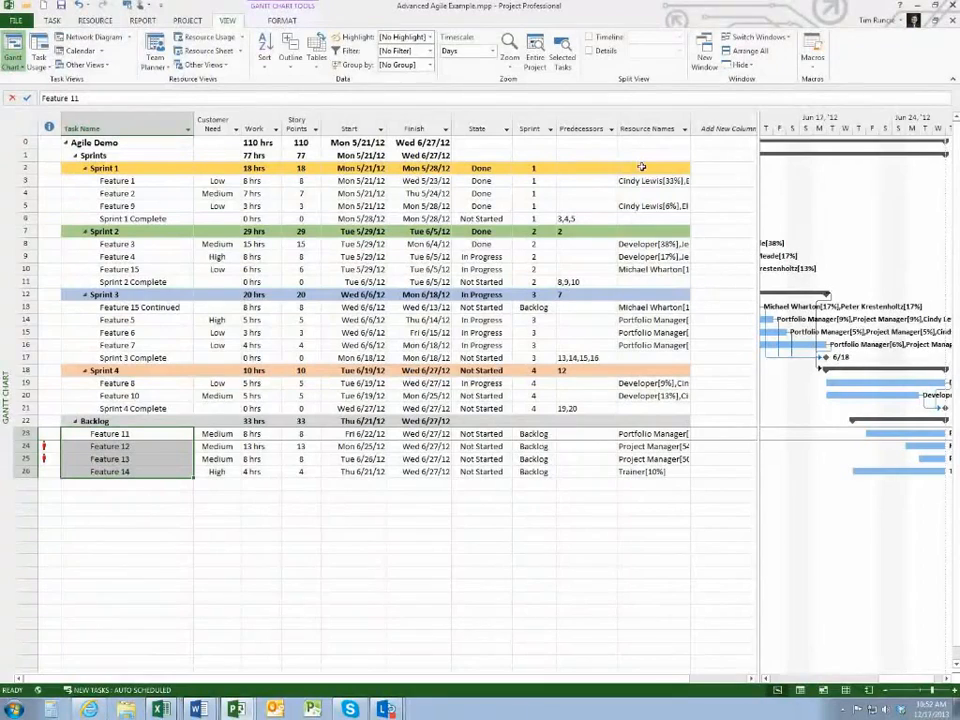
{"action": "left_click_drag", "start_coordinate": [757, 274], "coordinate": [515, 272]}
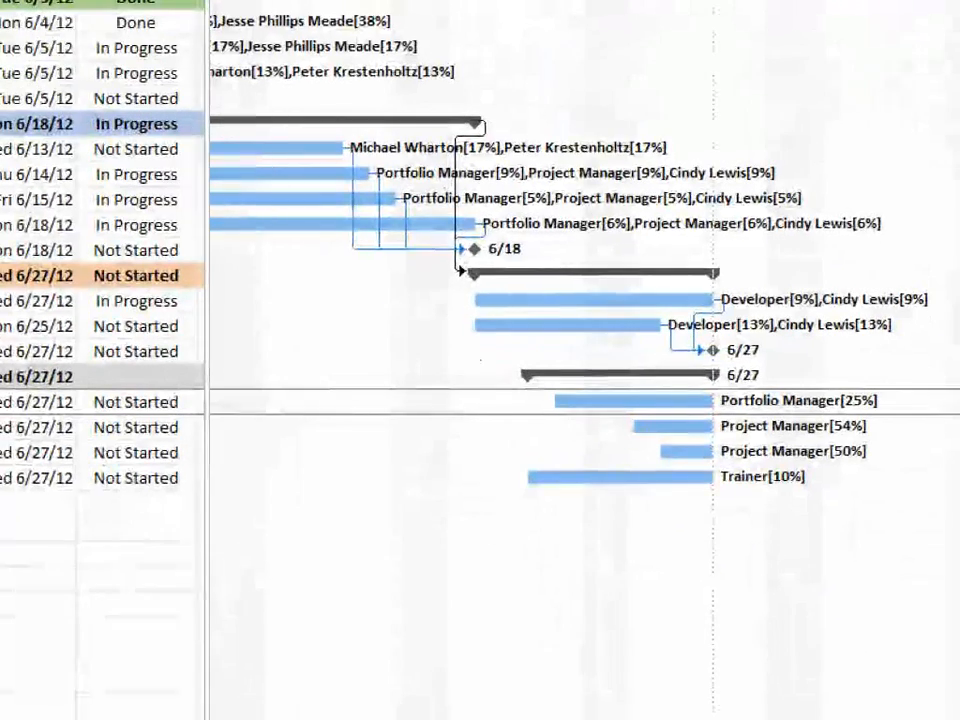
{"action": "left_click", "coordinate": [382, 316]}
{"action": "left_click_drag", "start_coordinate": [394, 346], "coordinate": [927, 540]}
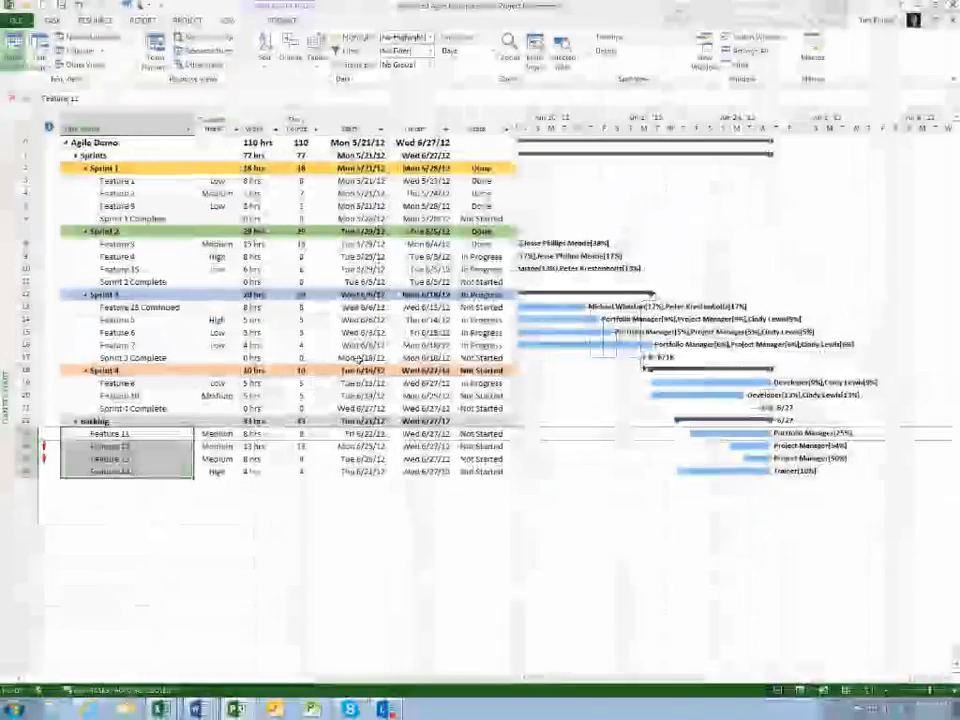
Inspect Feature 11's advanced constraint and task type settings in Task Information, and close it without changes.
{"action": "double_click", "coordinate": [152, 434]}
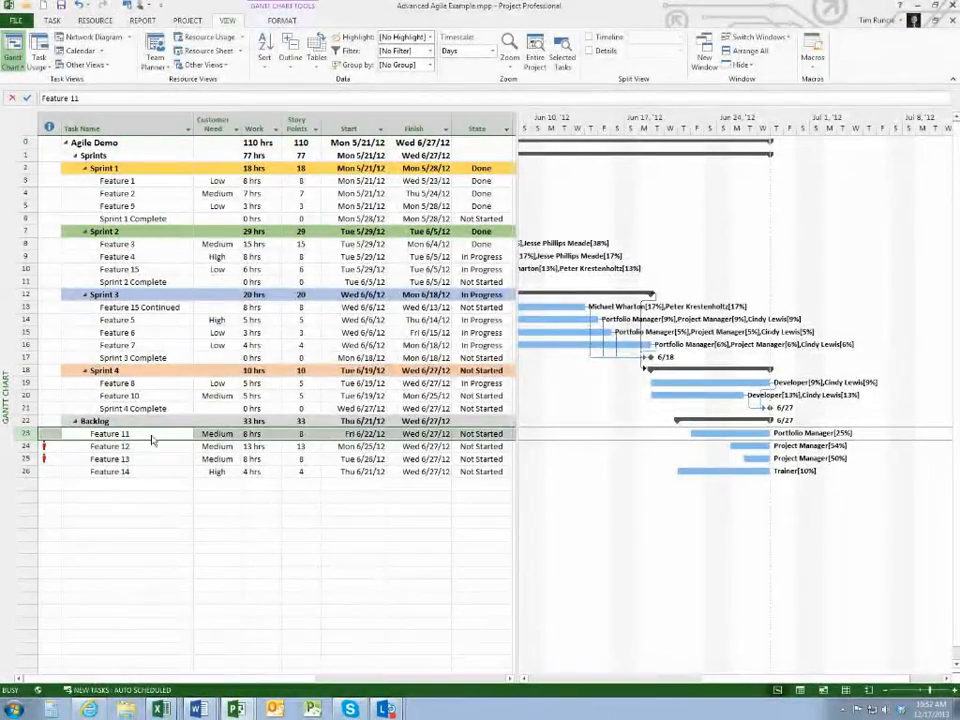
{"action": "left_click_drag", "start_coordinate": [373, 241], "coordinate": [358, 176]}
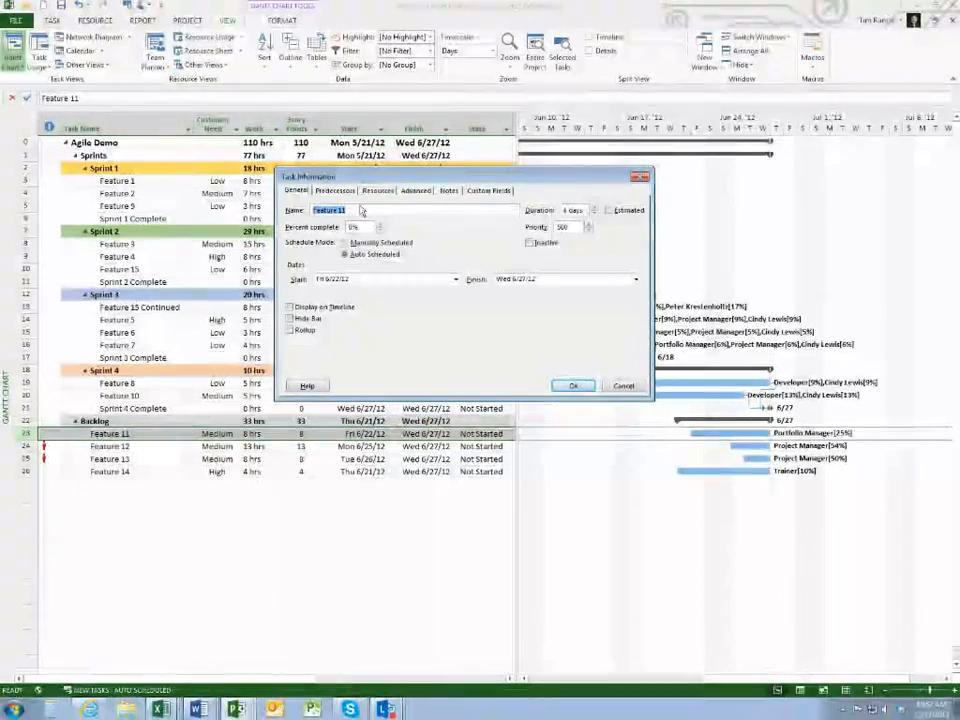
{"action": "left_click", "coordinate": [417, 191]}
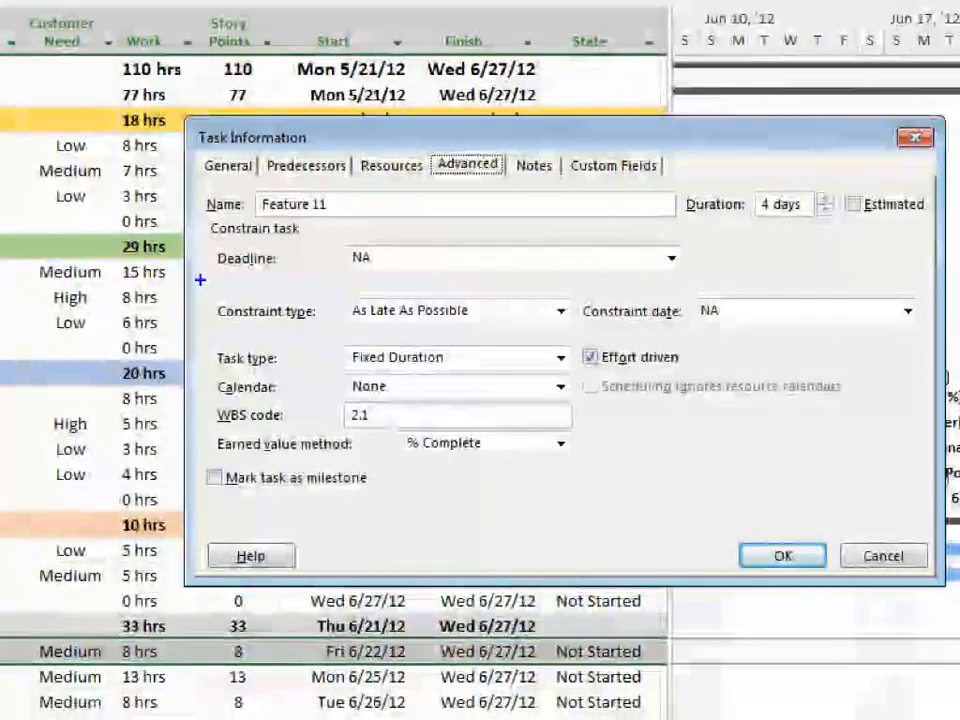
{"action": "mouse_move", "coordinate": [200, 278]}
{"action": "left_mouse_down"}
{"action": "mouse_move", "coordinate": [392, 328]}
{"action": "mouse_move", "coordinate": [570, 334]}
{"action": "mouse_move", "coordinate": [574, 326]}
{"action": "mouse_move", "coordinate": [581, 334]}
{"action": "left_mouse_up"}
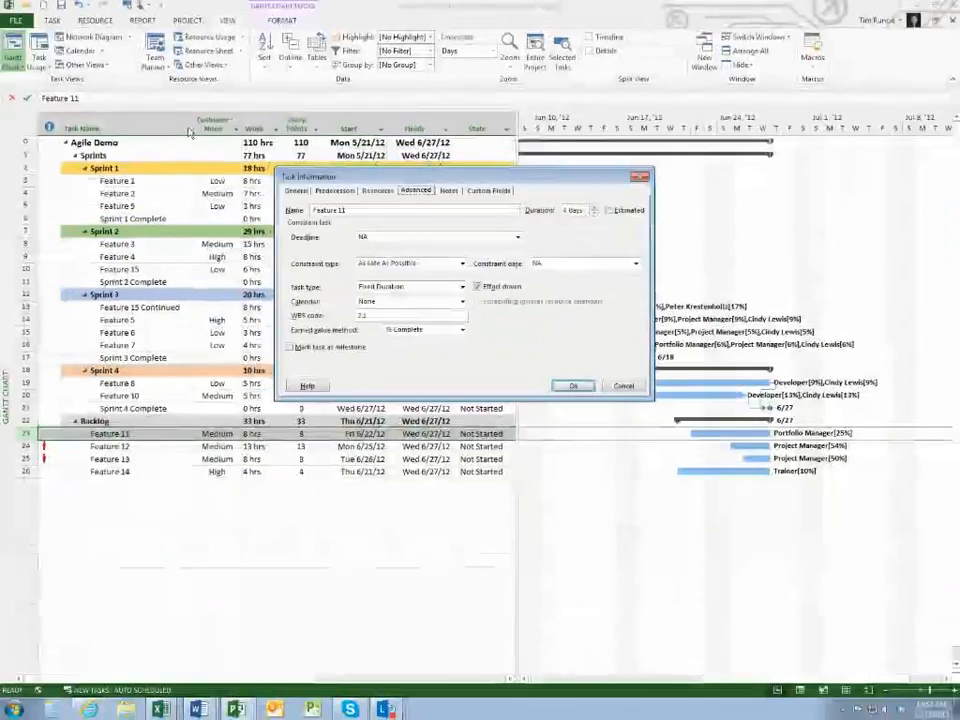
{"action": "left_click", "coordinate": [883, 556]}
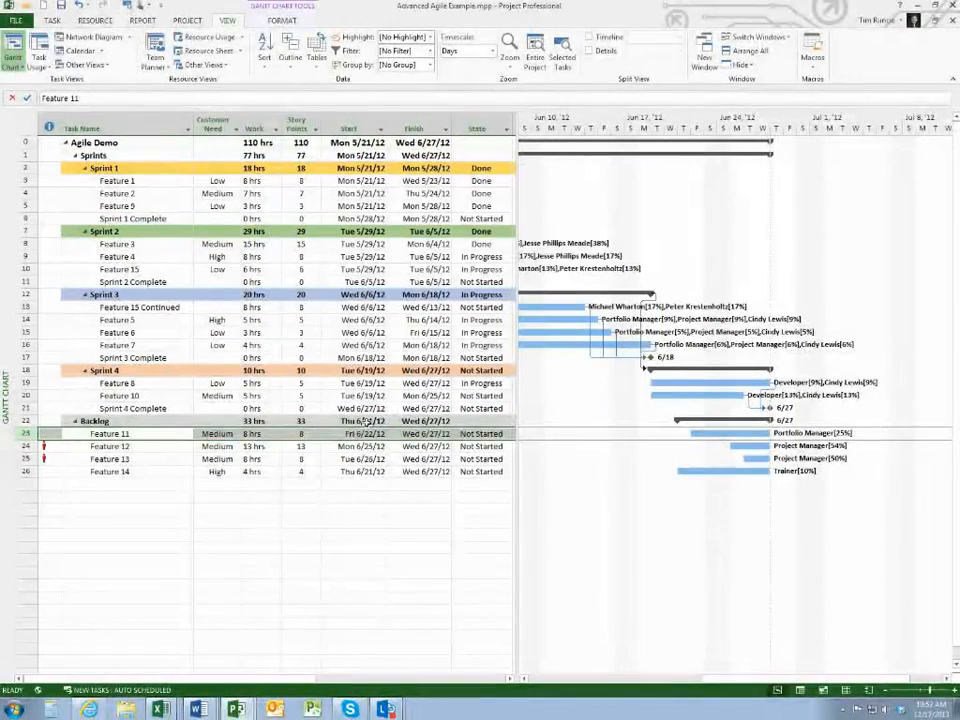
Move Feature 11 from the Backlog into Sprint 3 below Feature 5 and widen the task table to include the Sprint column.
{"action": "key", "text": "Down"}
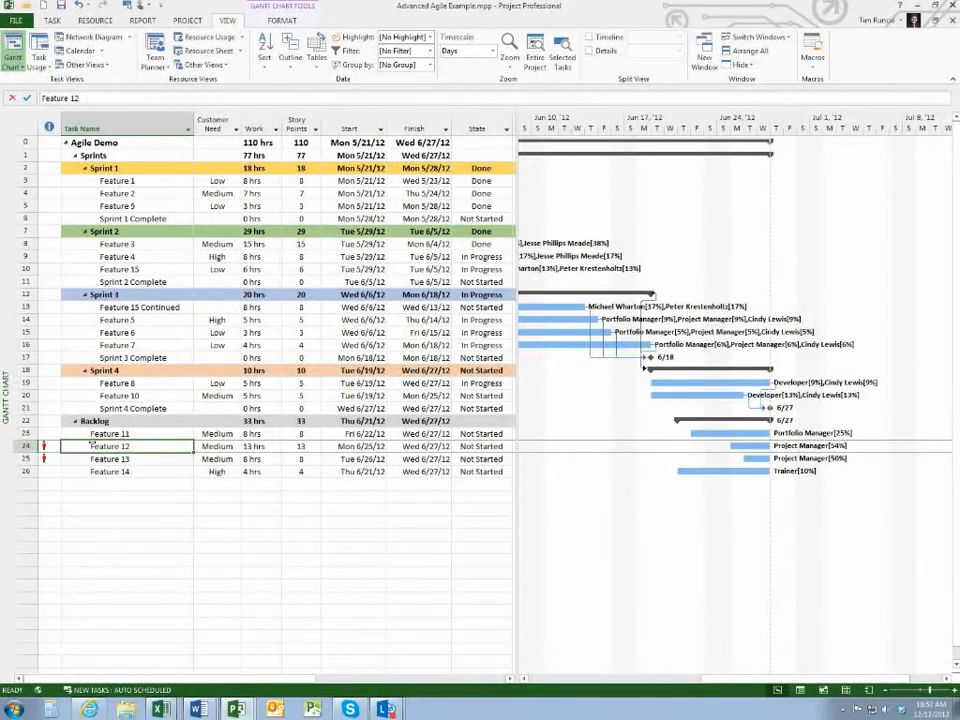
{"action": "left_click", "coordinate": [27, 434]}
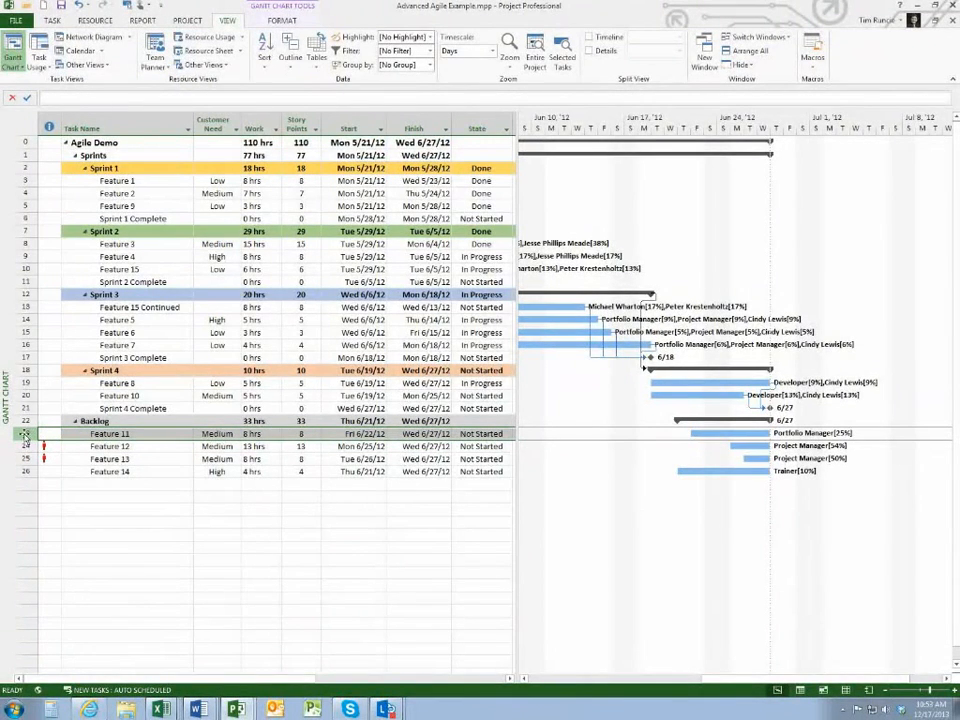
{"action": "left_click_drag", "start_coordinate": [26, 438], "coordinate": [27, 319]}
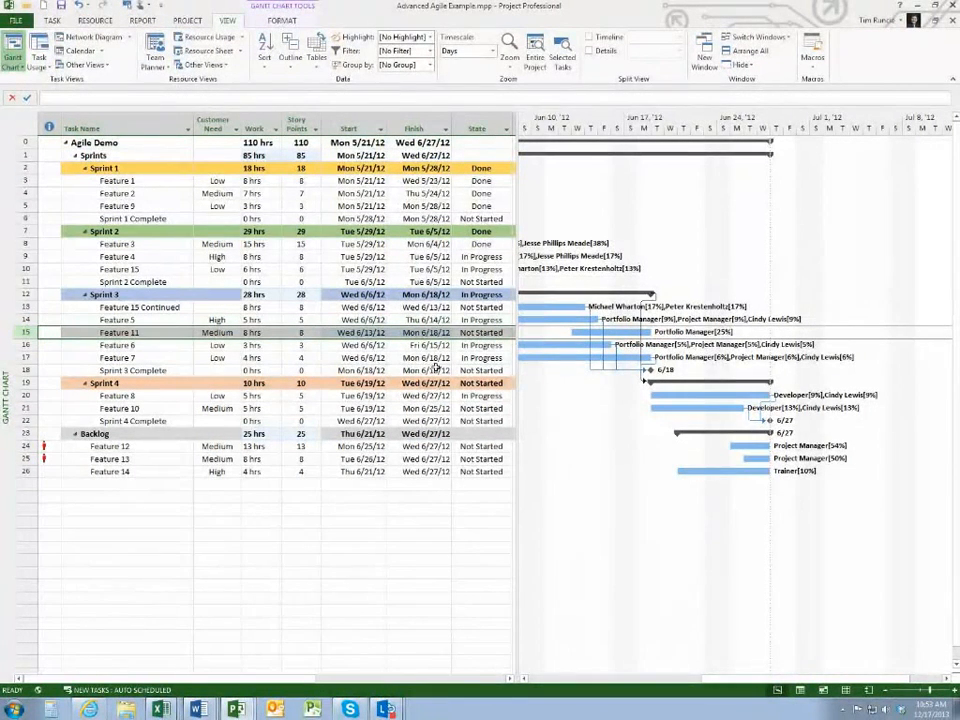
{"action": "left_click_drag", "start_coordinate": [517, 360], "coordinate": [562, 364]}
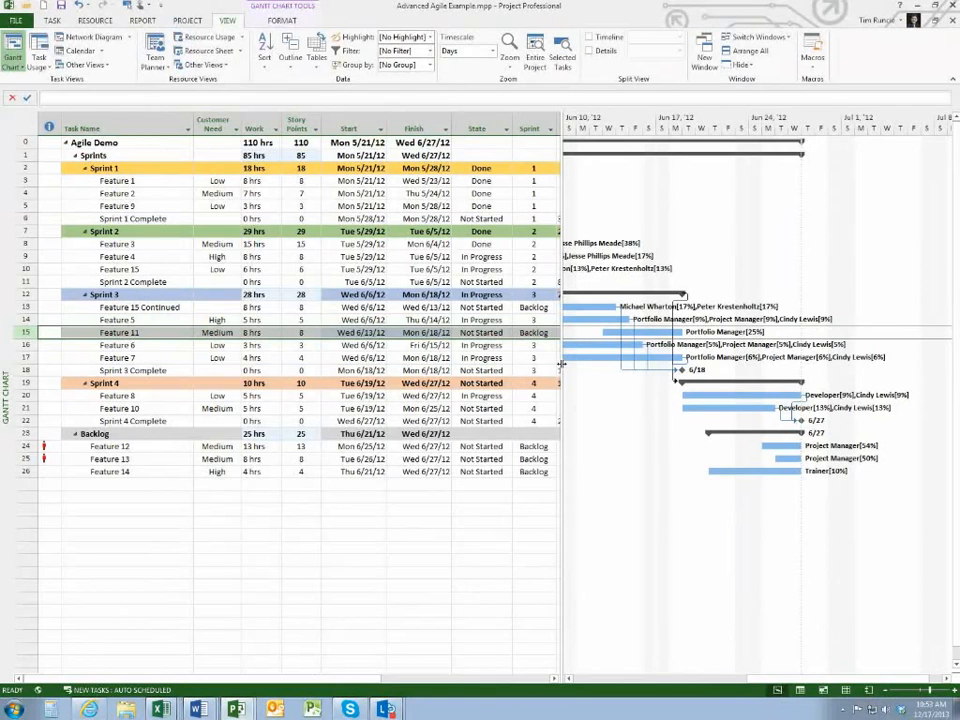
Switch Feature 11 to manual scheduling and shift its Gantt bar to run from Tue 6/12/12 to Fri 6/15/12.
{"action": "left_click", "coordinate": [56, 22]}
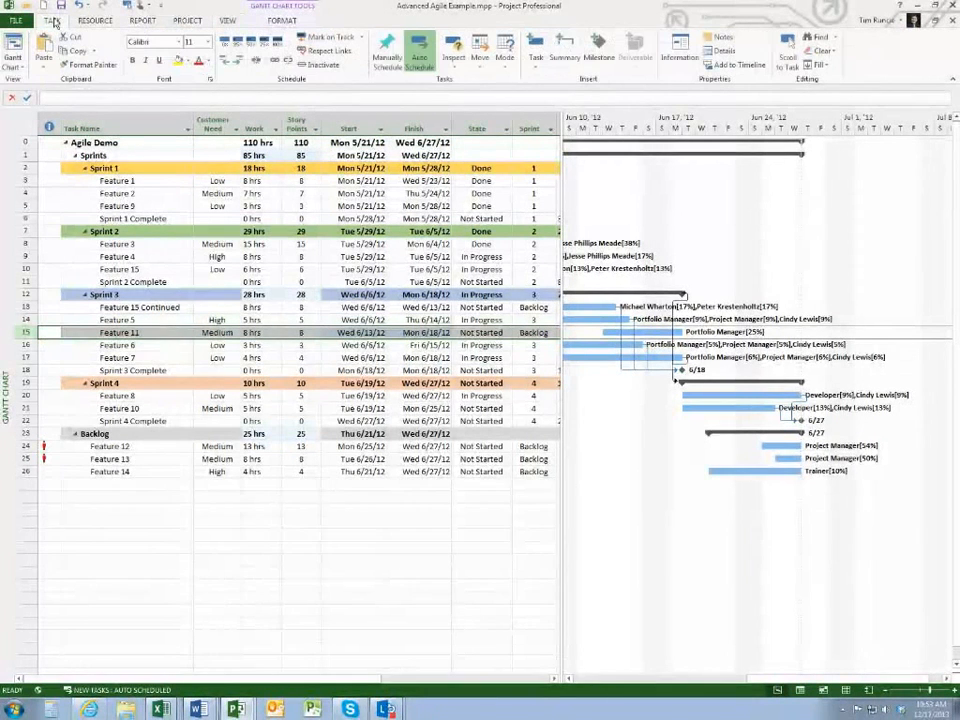
{"action": "left_click", "coordinate": [388, 58]}
{"action": "mouse_move", "coordinate": [646, 331]}
{"action": "left_mouse_down"}
{"action": "mouse_move", "coordinate": [601, 332]}
{"action": "mouse_move", "coordinate": [647, 332]}
{"action": "left_mouse_up"}
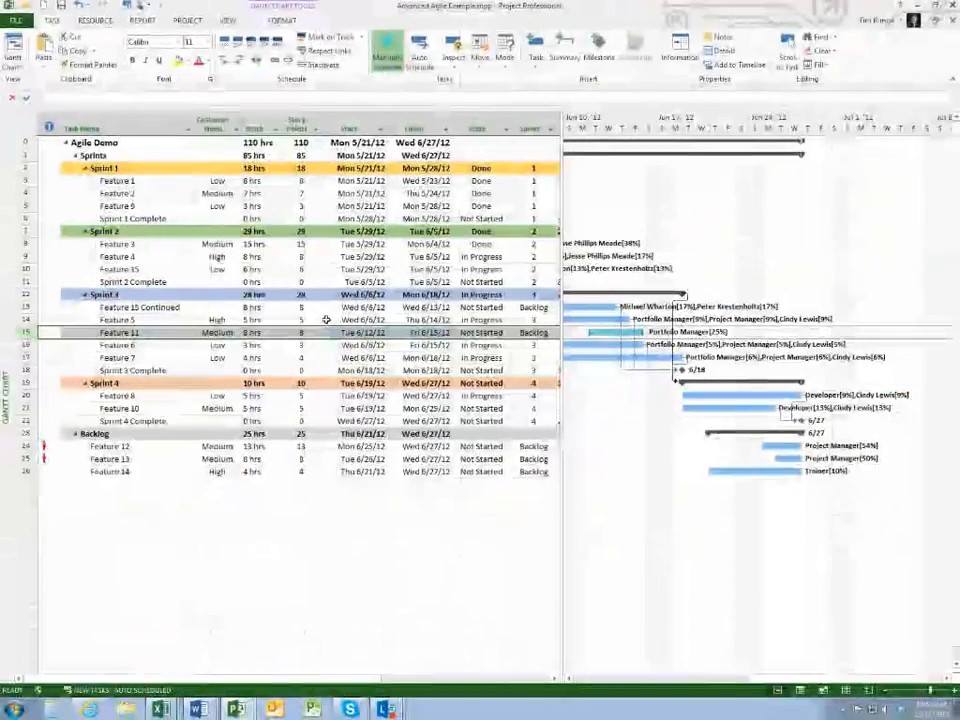
Check the Sprint 3 features' story points and return Feature 11 to automatic scheduling.
{"action": "left_click_drag", "start_coordinate": [303, 307], "coordinate": [301, 351]}
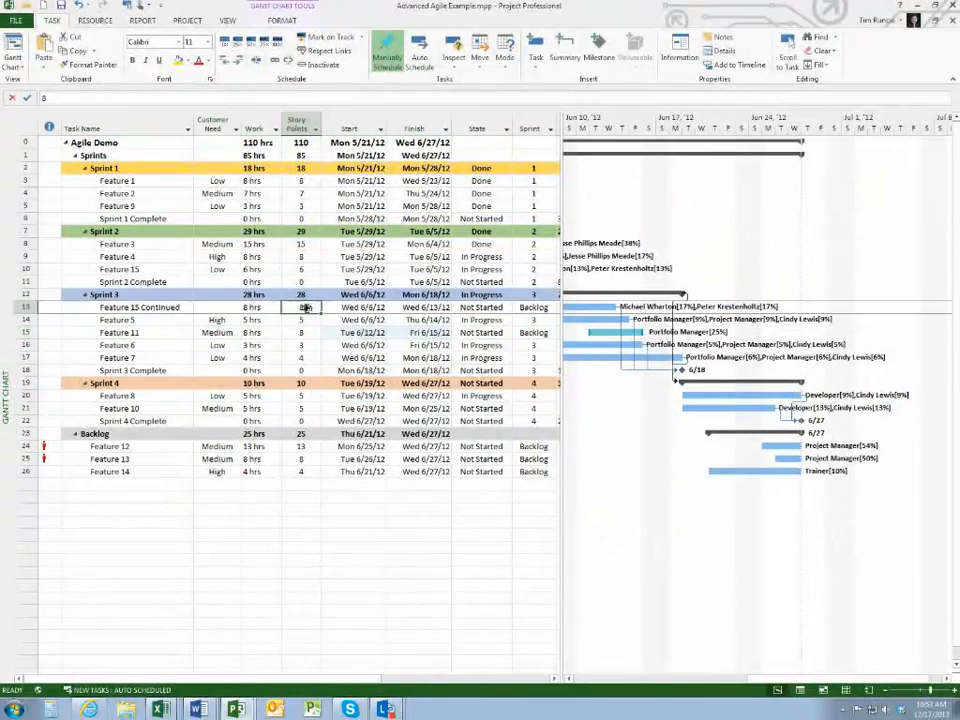
{"action": "left_click", "coordinate": [150, 333]}
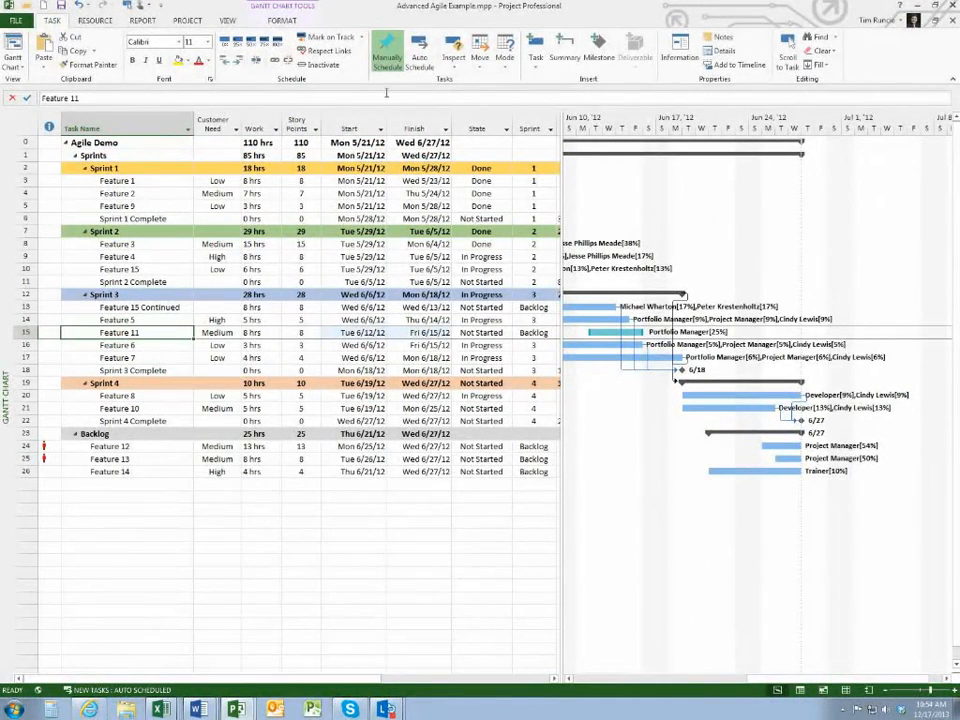
{"action": "left_click", "coordinate": [418, 66]}
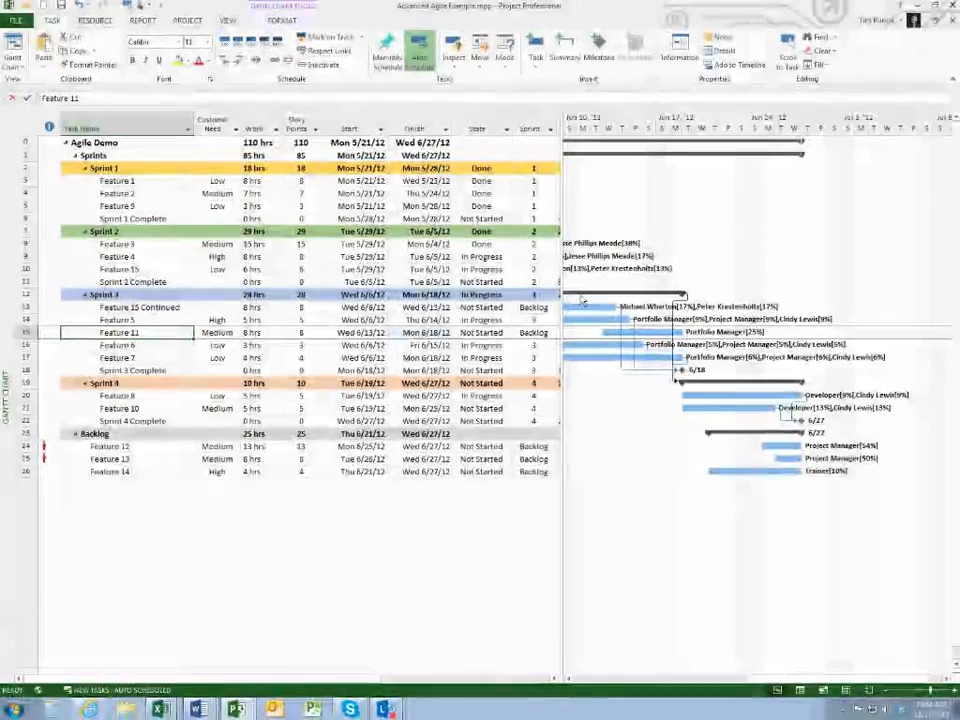
{"action": "mouse_move", "coordinate": [676, 333]}
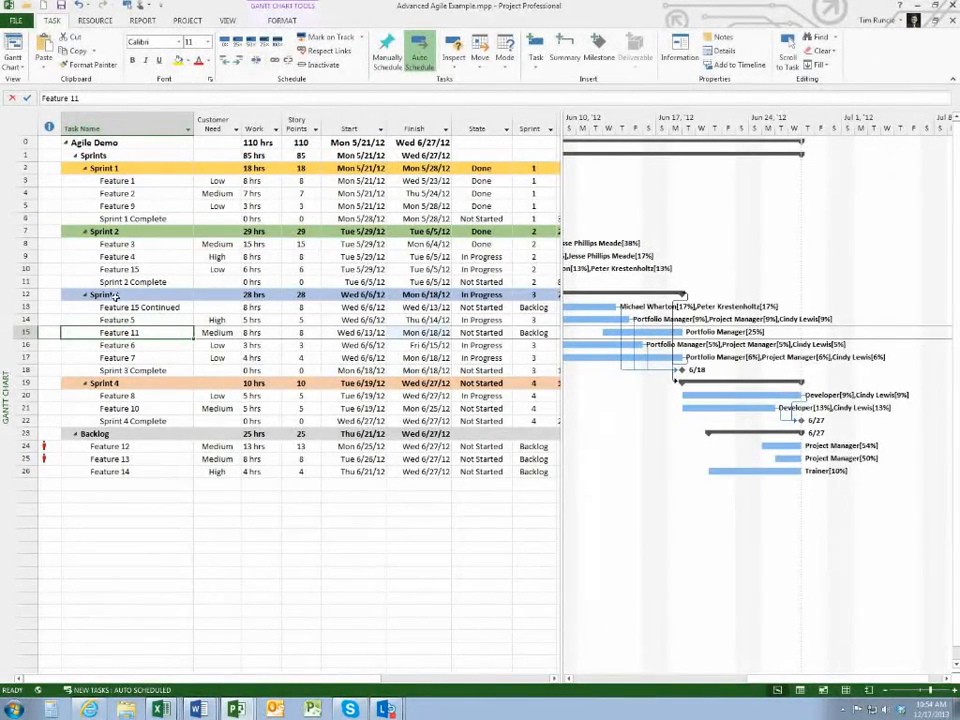
Examine the constraint type options for Feature 11 in Task Information and cancel without changing them.
{"action": "double_click", "coordinate": [128, 332]}
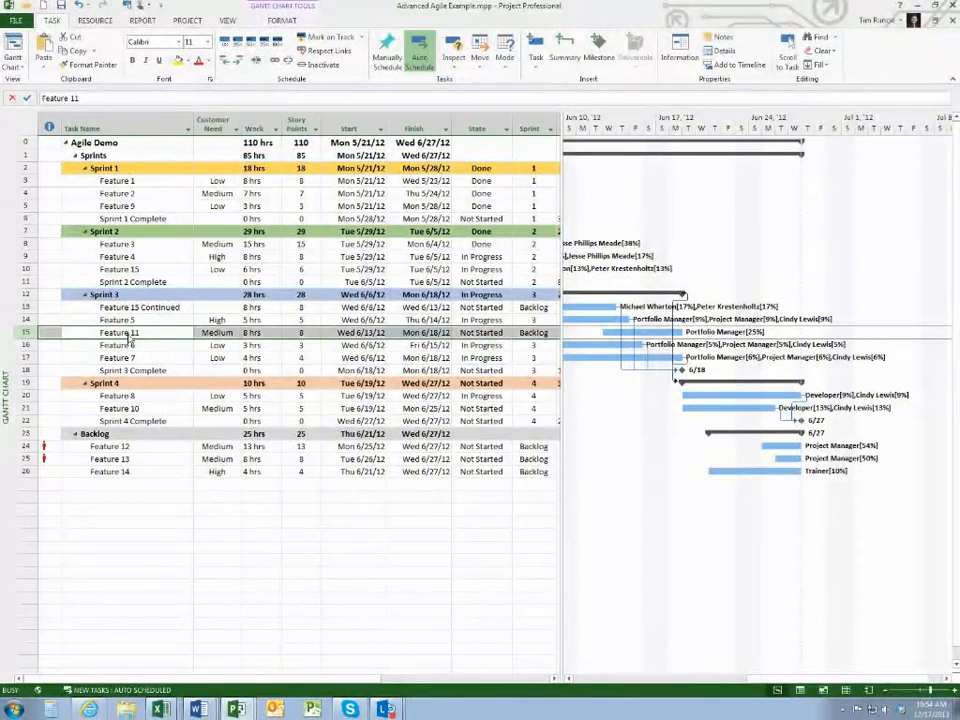
{"action": "left_click", "coordinate": [467, 328]}
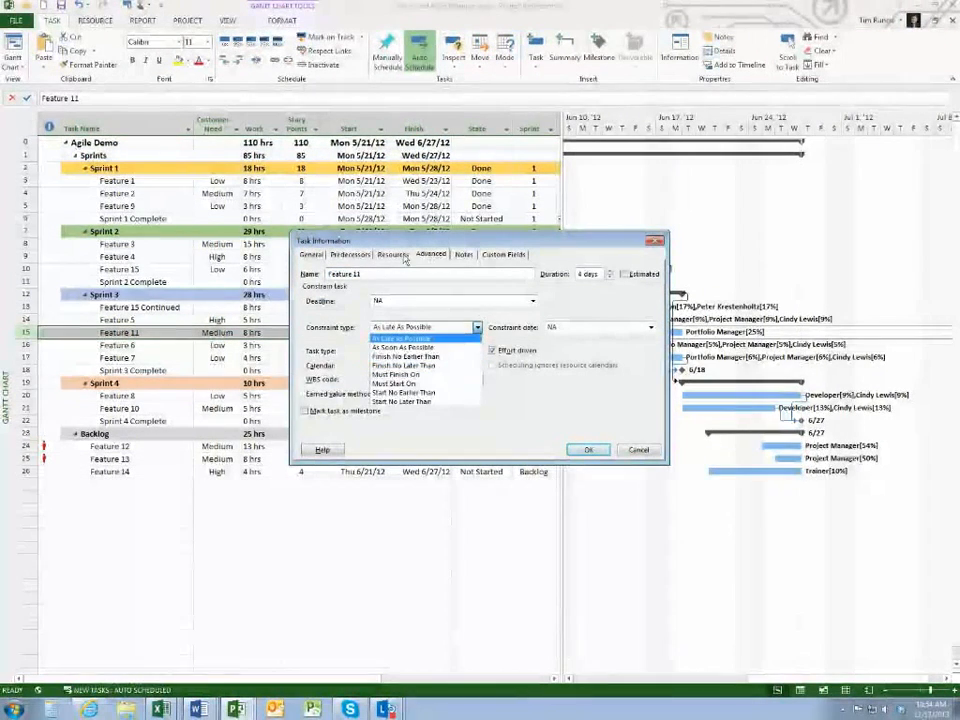
{"action": "left_click", "coordinate": [637, 451]}
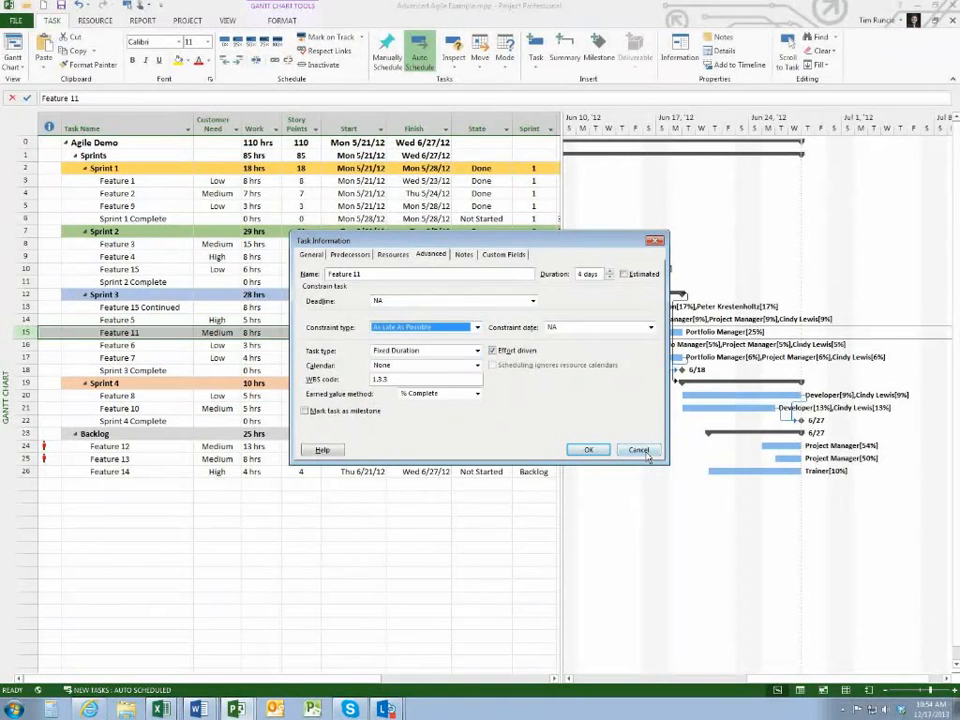
{"action": "left_click", "coordinate": [640, 451]}
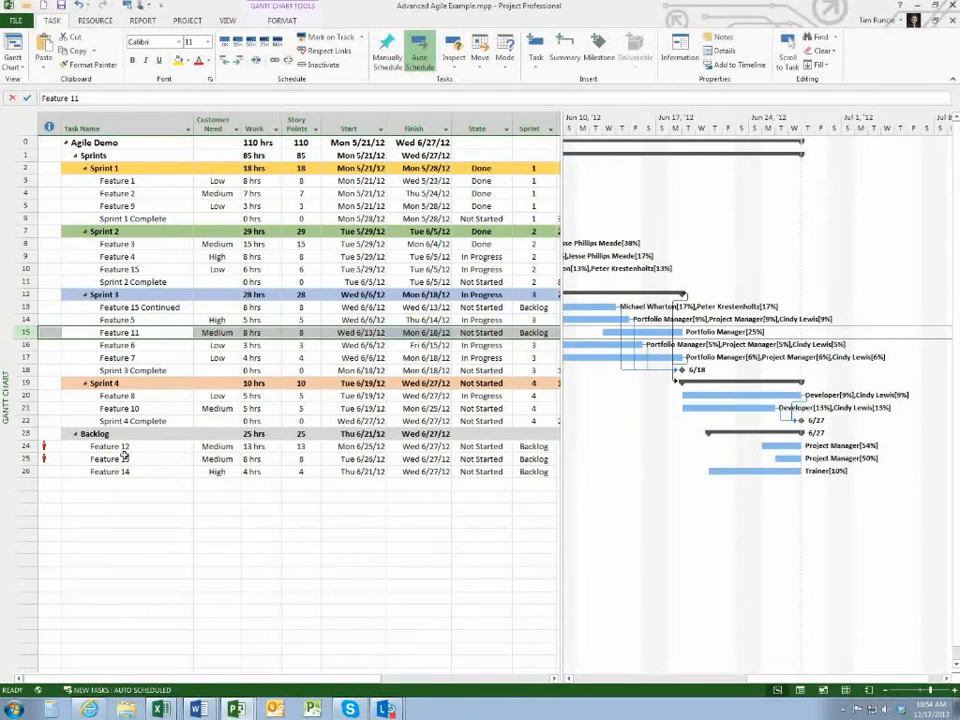
Undo Feature 11's scheduling changes and its move into Sprint 3, restoring it to the Backlog.
{"action": "key", "text": "ctrl+z"}
{"action": "key", "text": "ctrl+z"}
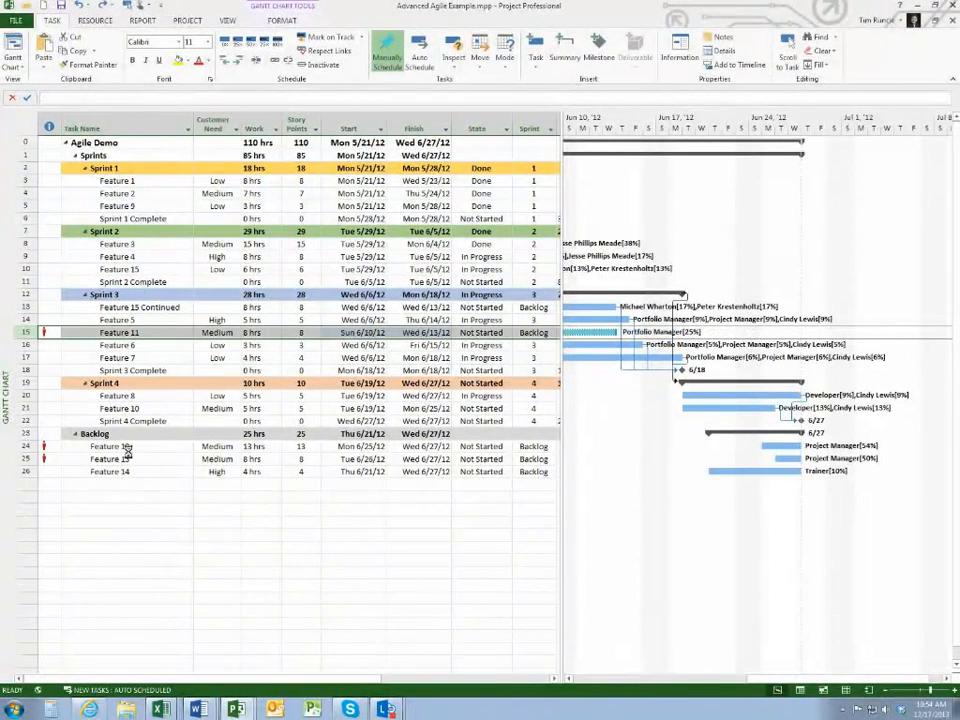
{"action": "key", "text": "ctrl+z"}
{"action": "key", "text": "ctrl+z"}
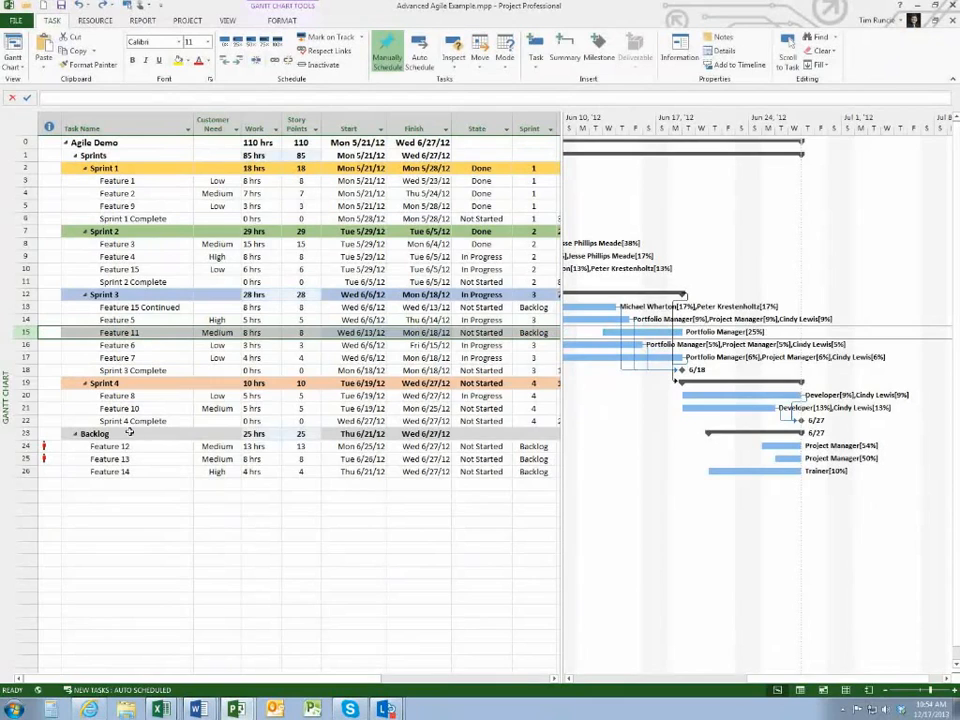
{"action": "key", "text": "ctrl+z"}
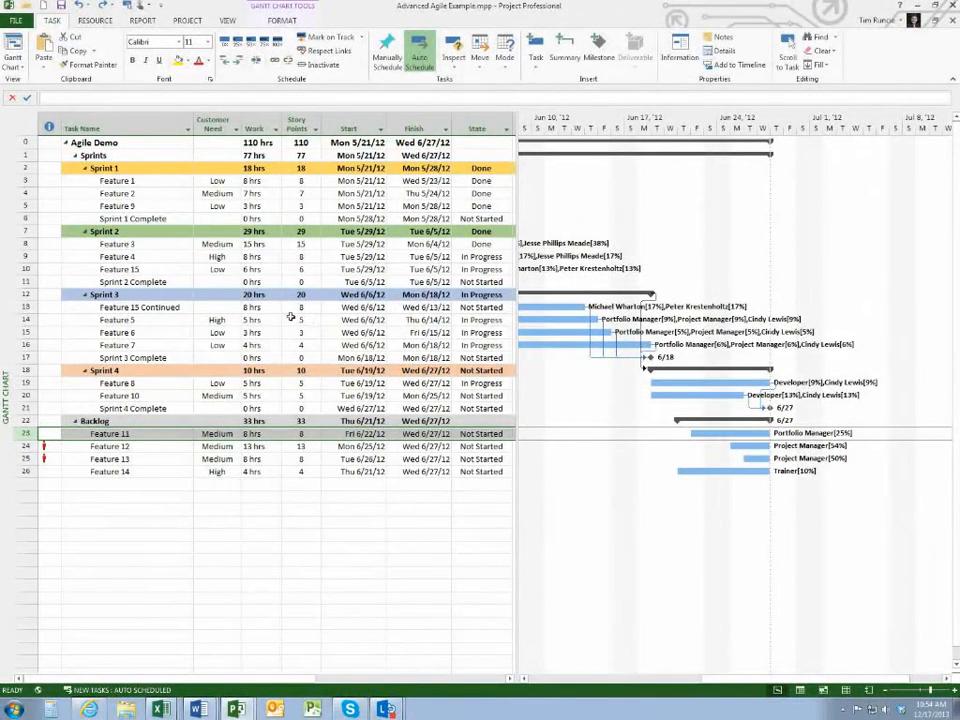
{"action": "left_click", "coordinate": [145, 257]}
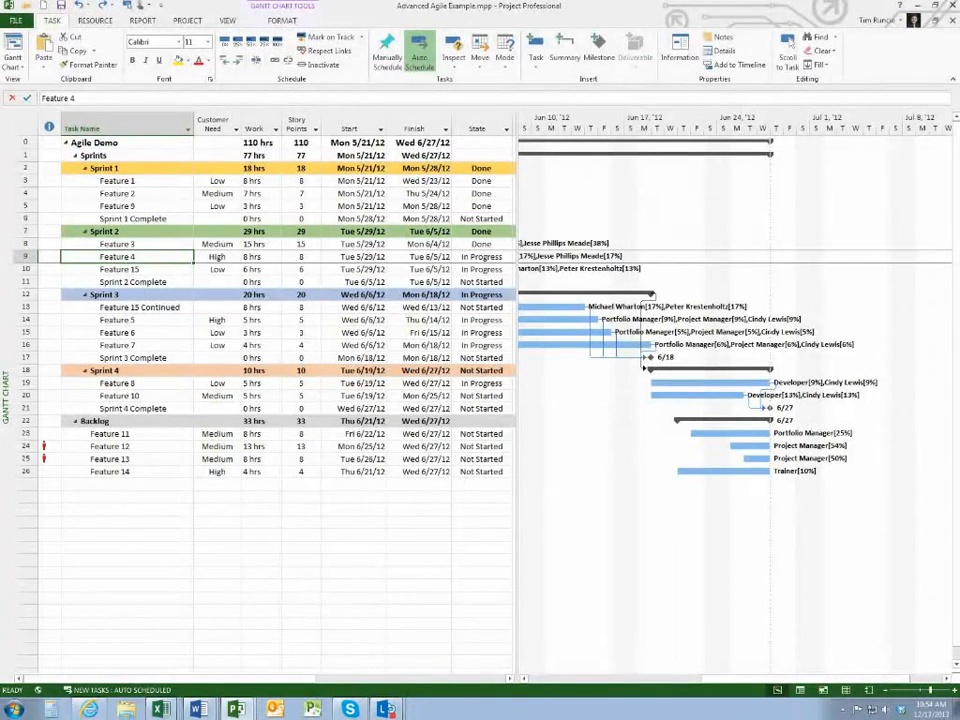
{"action": "key", "text": "alt+Tab"}
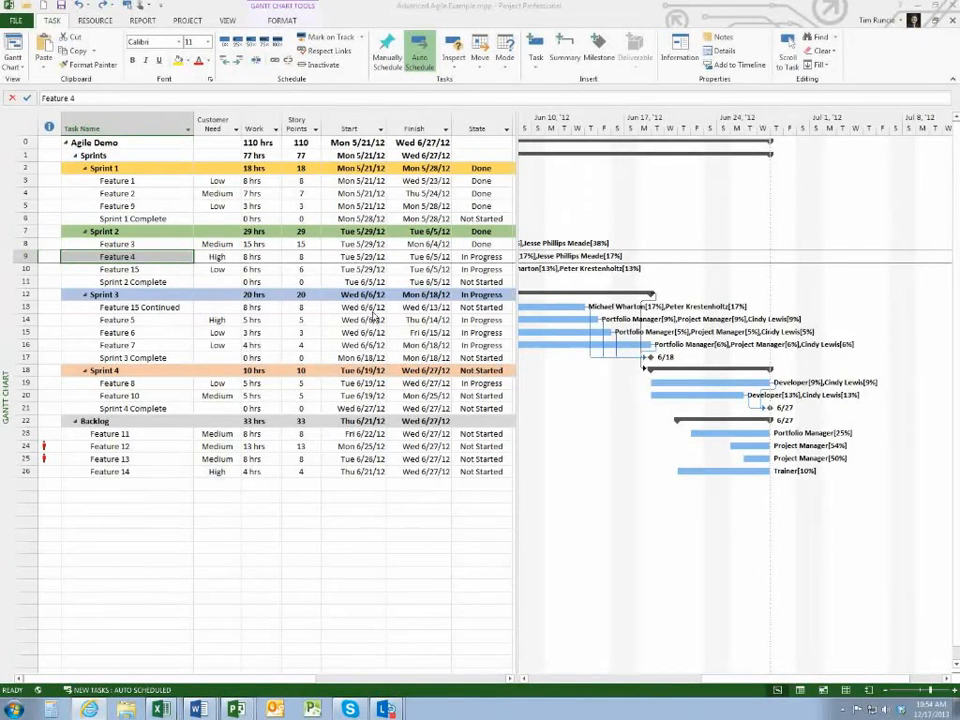
{"action": "left_click", "coordinate": [160, 247]}
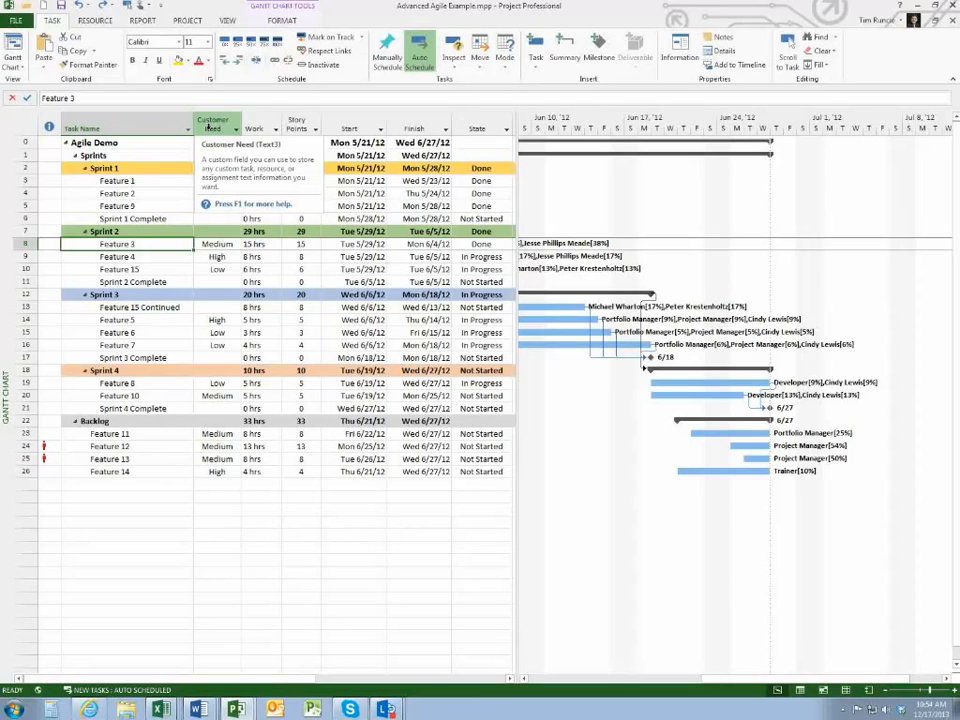
Open the lookup table of the Customer Need (Text3) custom field for editing.
{"action": "left_click", "coordinate": [211, 128]}
{"action": "right_click", "coordinate": [212, 128]}
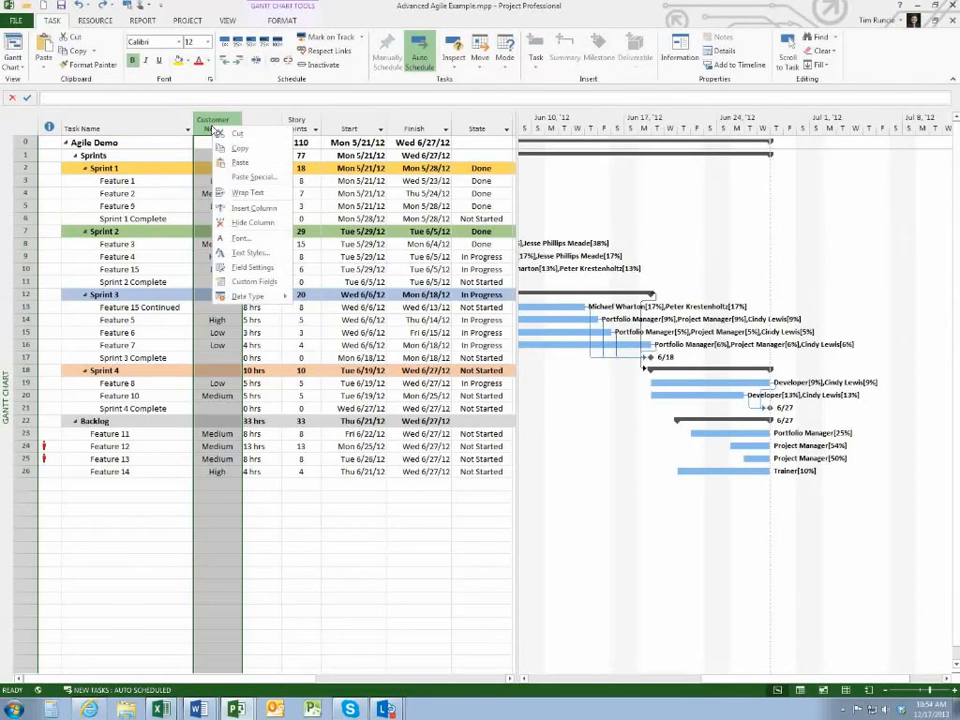
{"action": "left_click", "coordinate": [256, 285]}
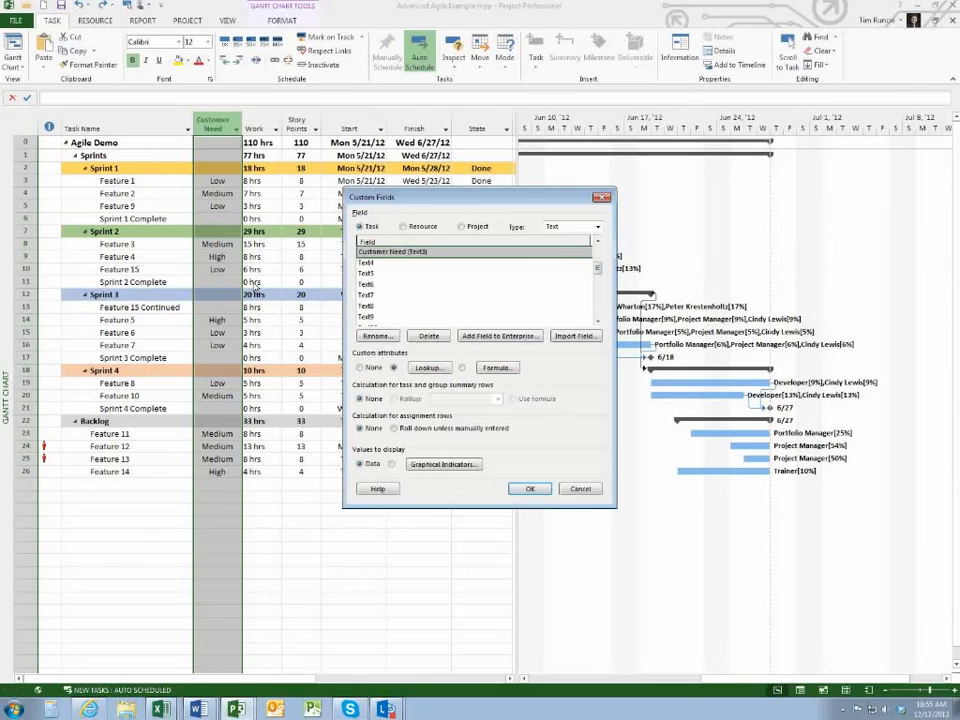
{"action": "left_click_drag", "start_coordinate": [445, 218], "coordinate": [341, 126]}
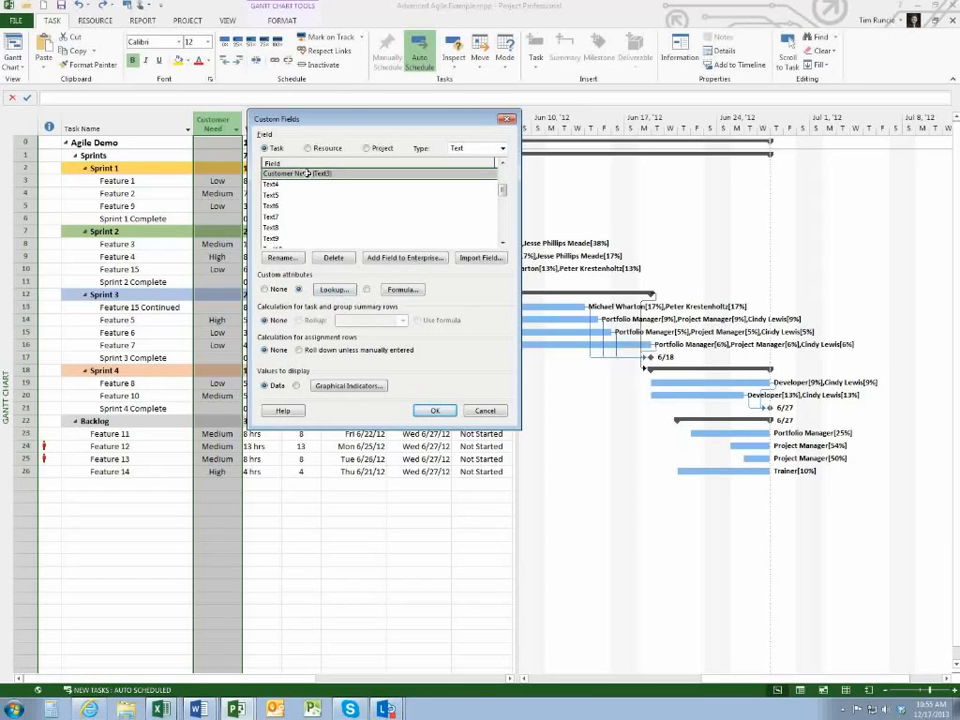
{"action": "left_click_drag", "start_coordinate": [342, 121], "coordinate": [348, 158]}
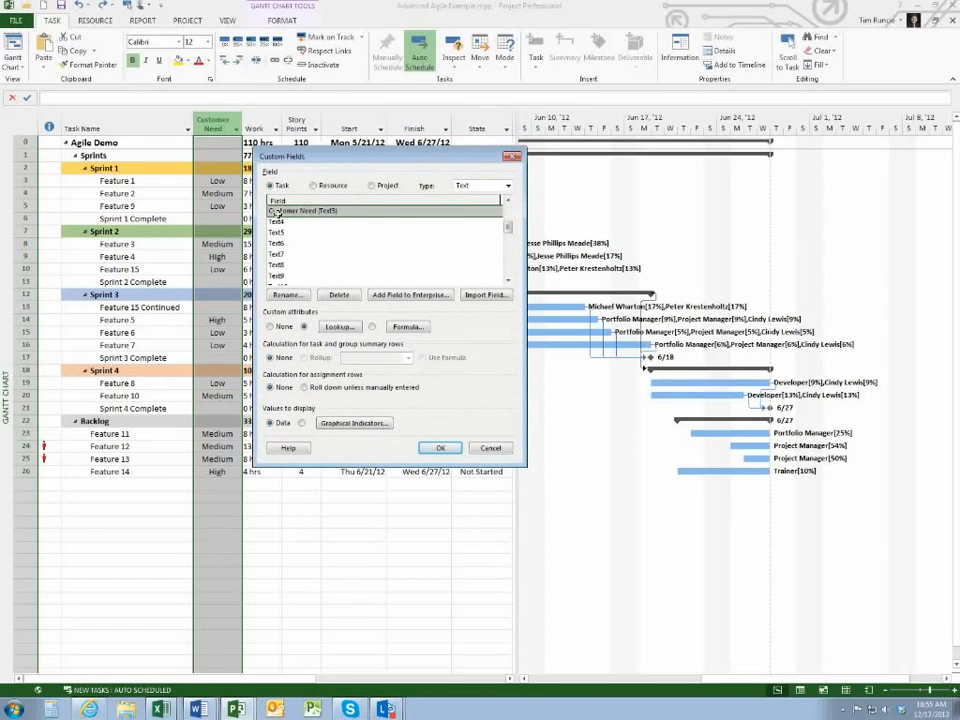
{"action": "left_click", "coordinate": [339, 327]}
Add the value XX Large below High in the Customer Need lookup table.
{"action": "left_click_drag", "start_coordinate": [400, 272], "coordinate": [437, 286]}
{"action": "left_click", "coordinate": [399, 273]}
{"action": "left_click", "coordinate": [396, 284]}
{"action": "left_click", "coordinate": [394, 295]}
{"action": "type", "text": "E"}
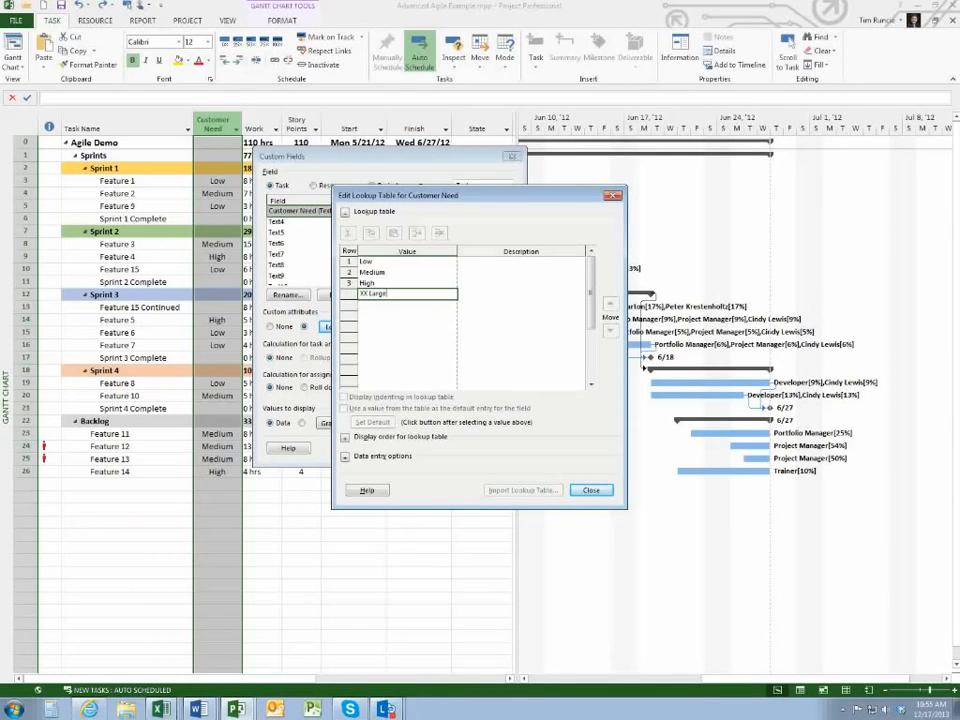
{"action": "left_click", "coordinate": [391, 281]}
{"action": "left_click", "coordinate": [389, 301]}
{"action": "left_click", "coordinate": [388, 294]}
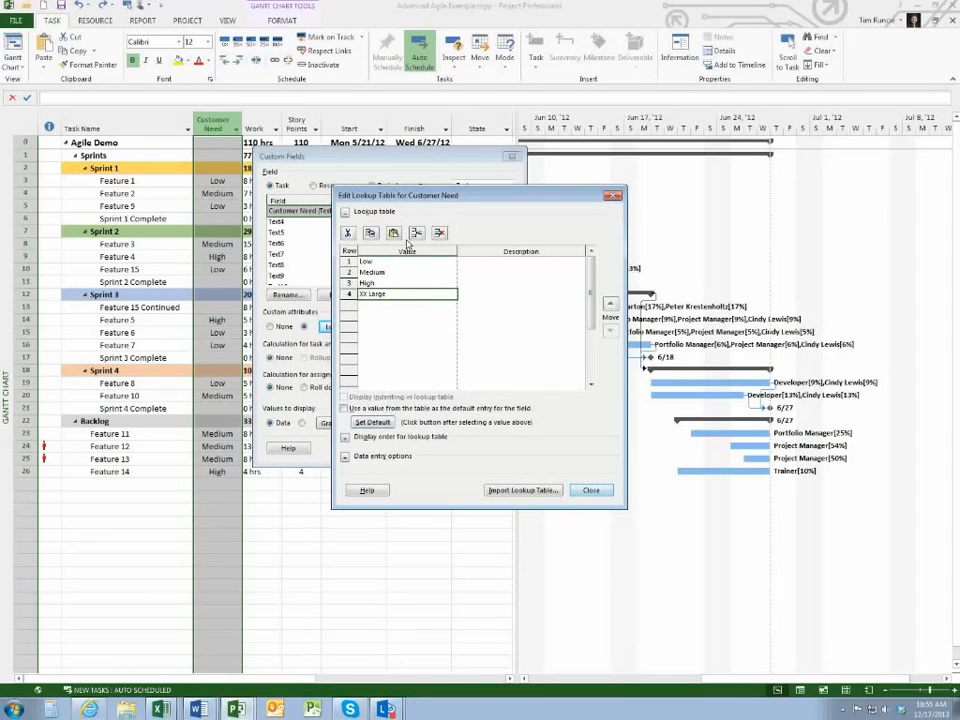
Enable a default entry for Customer Need, make Medium the default value, and close the lookup table.
{"action": "left_click", "coordinate": [380, 262]}
{"action": "left_click", "coordinate": [392, 272]}
{"action": "left_click", "coordinate": [344, 408]}
{"action": "left_click", "coordinate": [349, 272]}
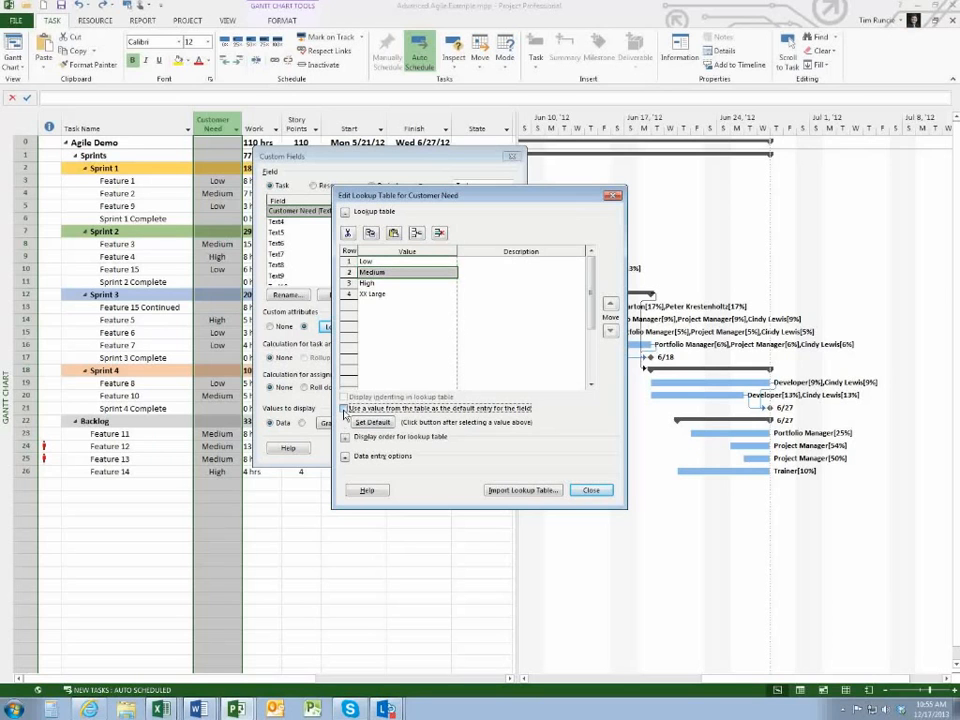
{"action": "left_click", "coordinate": [375, 424]}
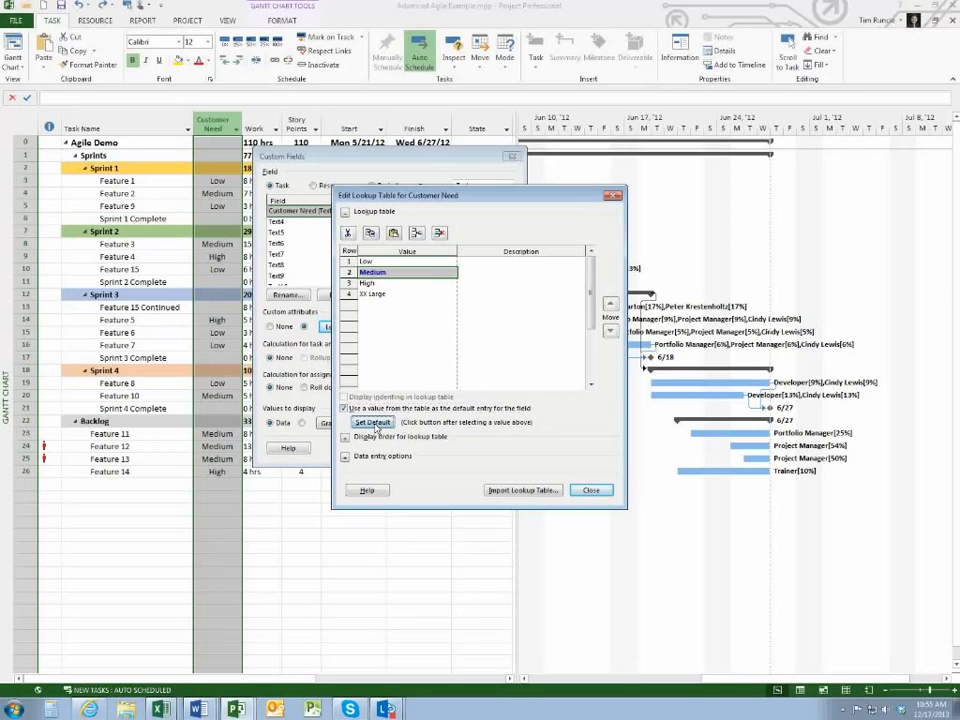
{"action": "left_click", "coordinate": [389, 284]}
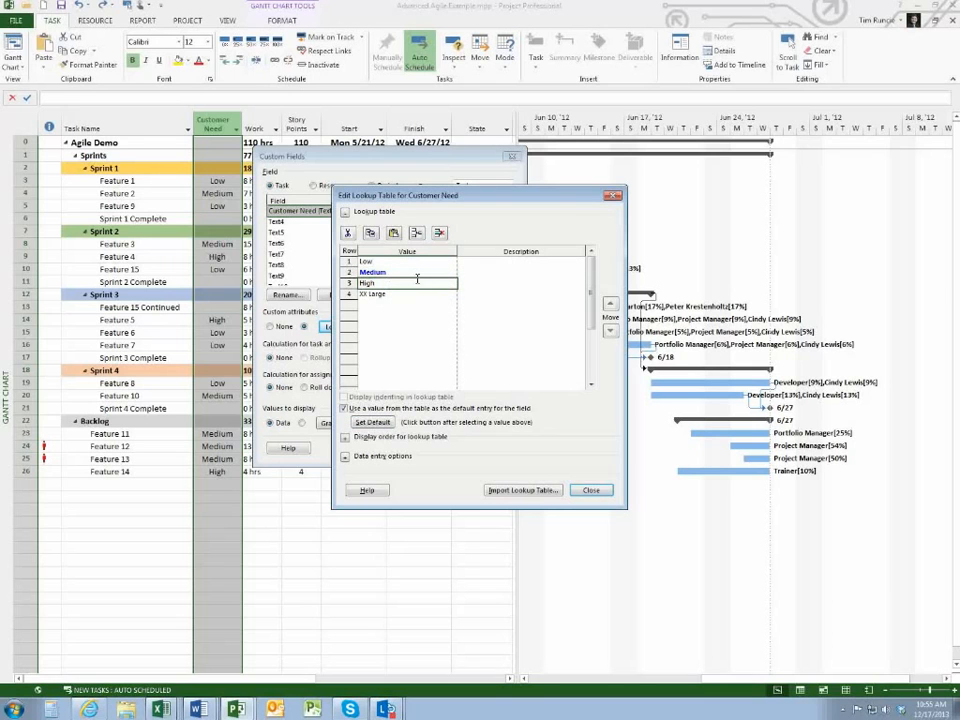
{"action": "left_click", "coordinate": [592, 491]}
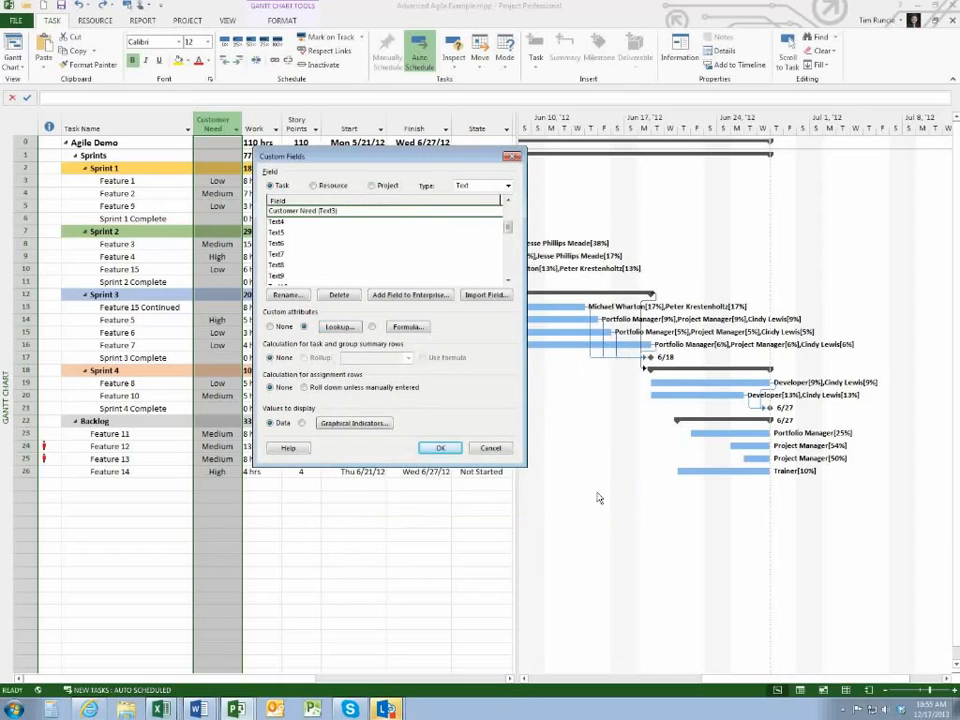
Apply the Customer Need field changes and check the values offered for Feature 5's Customer Need, leaving it as High.
{"action": "left_click", "coordinate": [442, 450]}
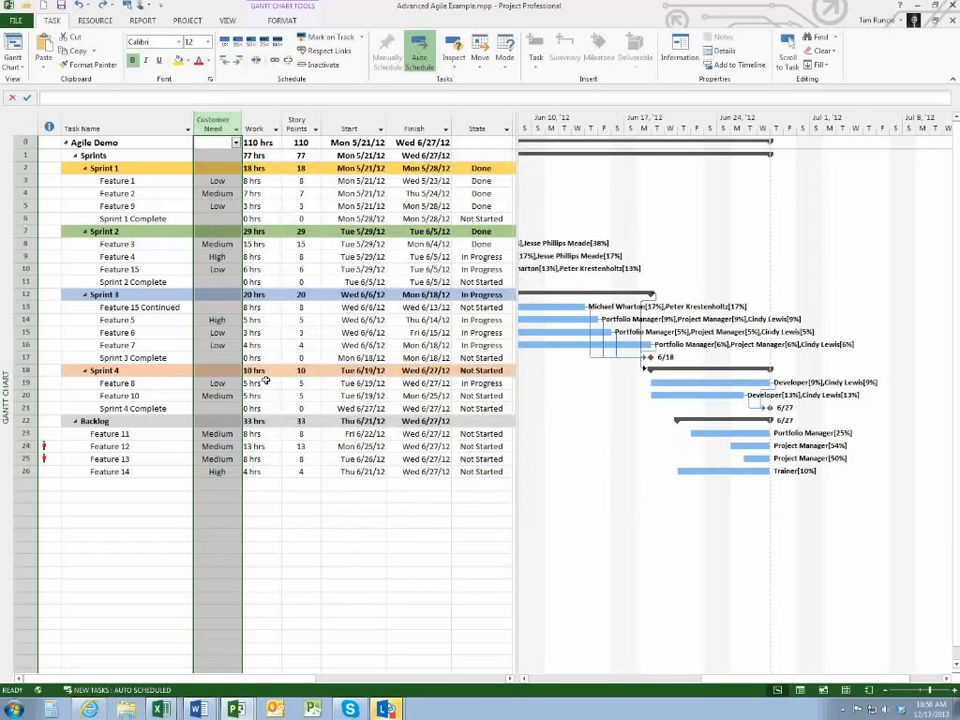
{"action": "left_click", "coordinate": [214, 318]}
{"action": "left_click", "coordinate": [236, 319]}
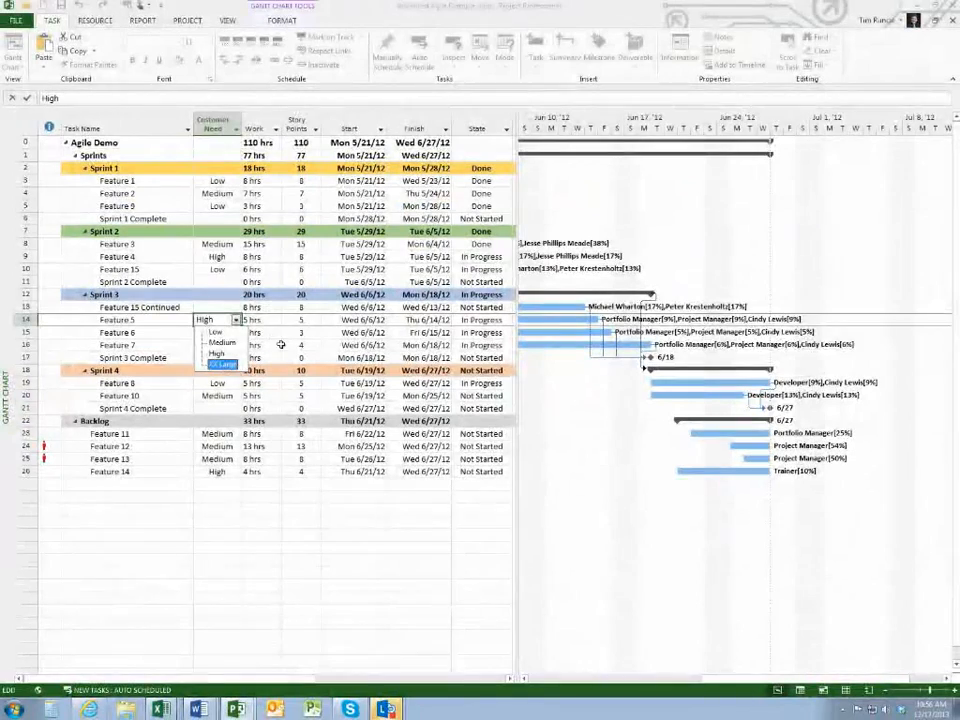
{"action": "left_click", "coordinate": [564, 306]}
{"action": "left_click", "coordinate": [212, 320]}
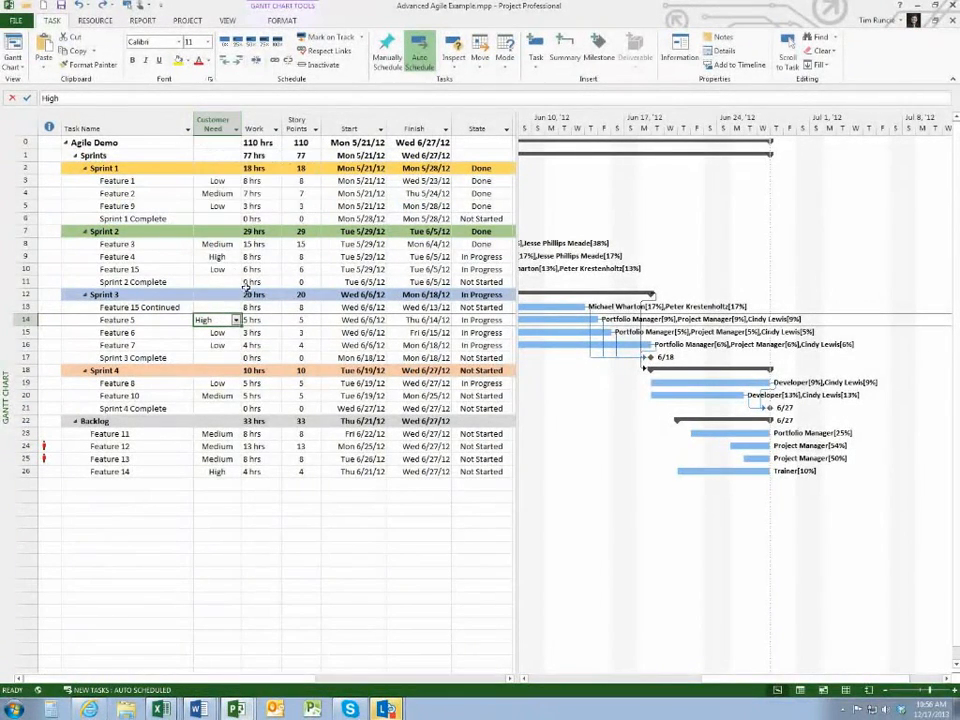
Examine the Story Points (Number1) custom field's rollup and assignment-row calculation settings, leaving them unchanged.
{"action": "left_click", "coordinate": [296, 122]}
{"action": "right_click", "coordinate": [296, 122]}
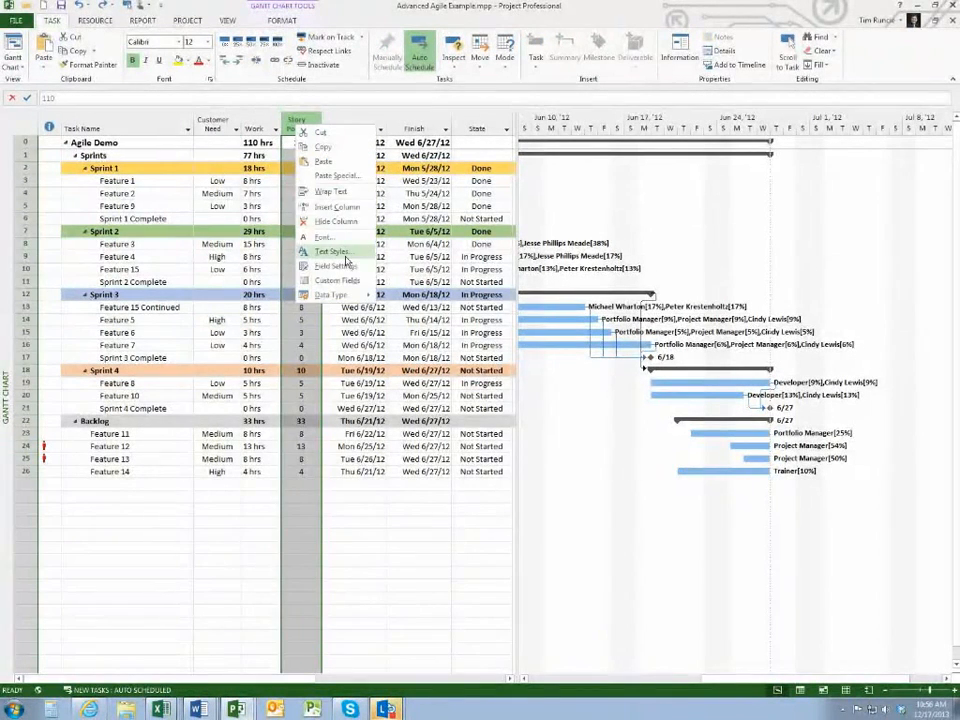
{"action": "left_click", "coordinate": [344, 286]}
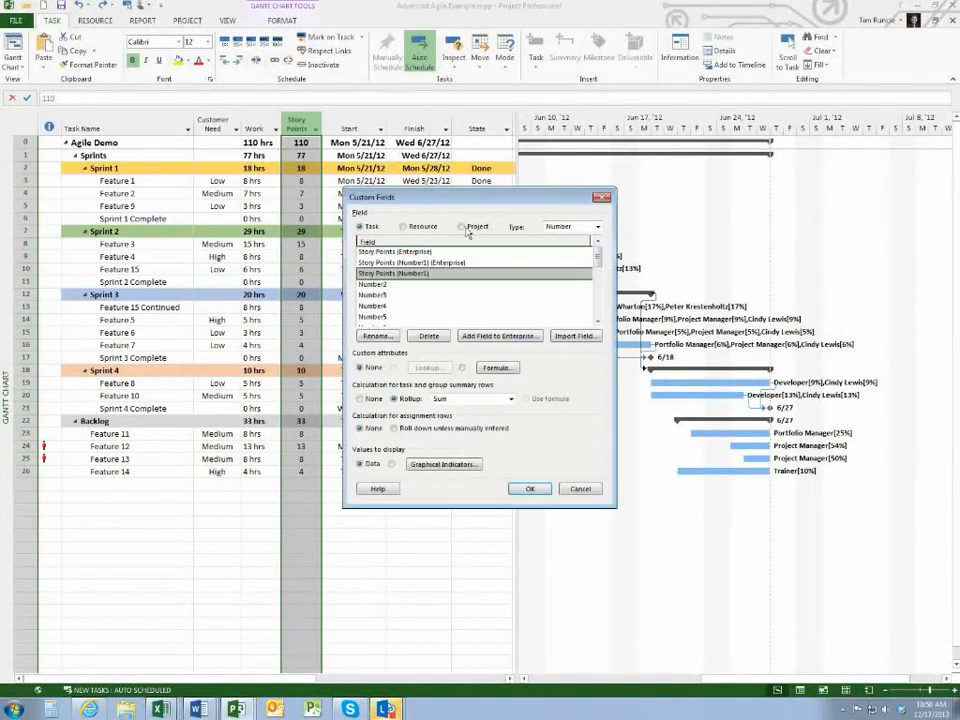
{"action": "left_click_drag", "start_coordinate": [463, 195], "coordinate": [450, 127]}
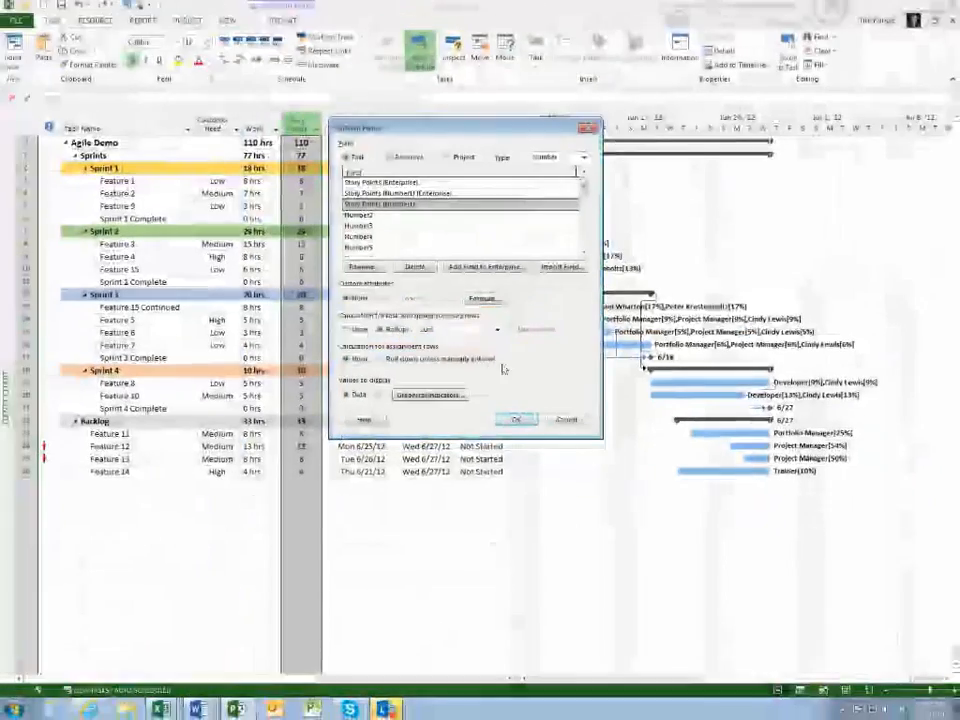
{"action": "left_click_drag", "start_coordinate": [486, 134], "coordinate": [474, 116]}
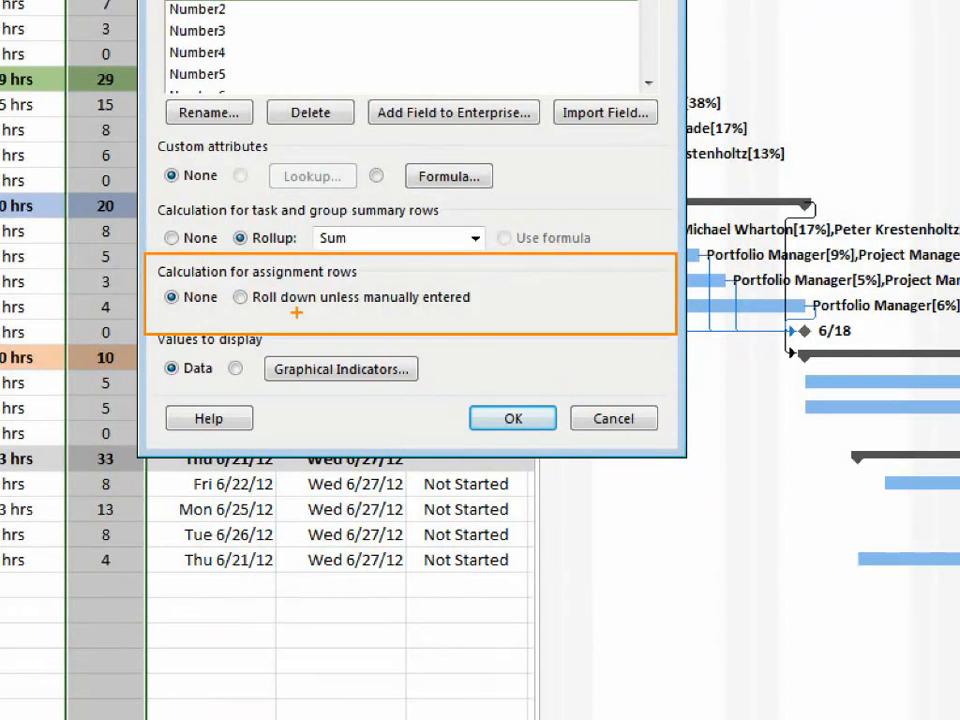
{"action": "left_click_drag", "start_coordinate": [244, 284], "coordinate": [370, 282]}
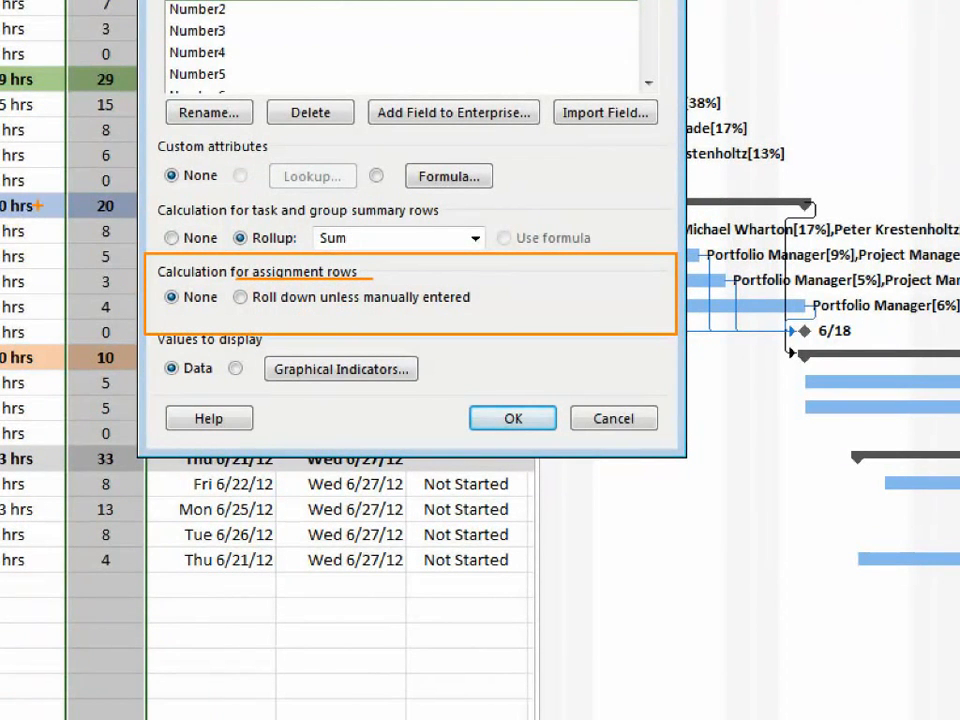
{"action": "left_click_drag", "start_coordinate": [236, 302], "coordinate": [466, 310]}
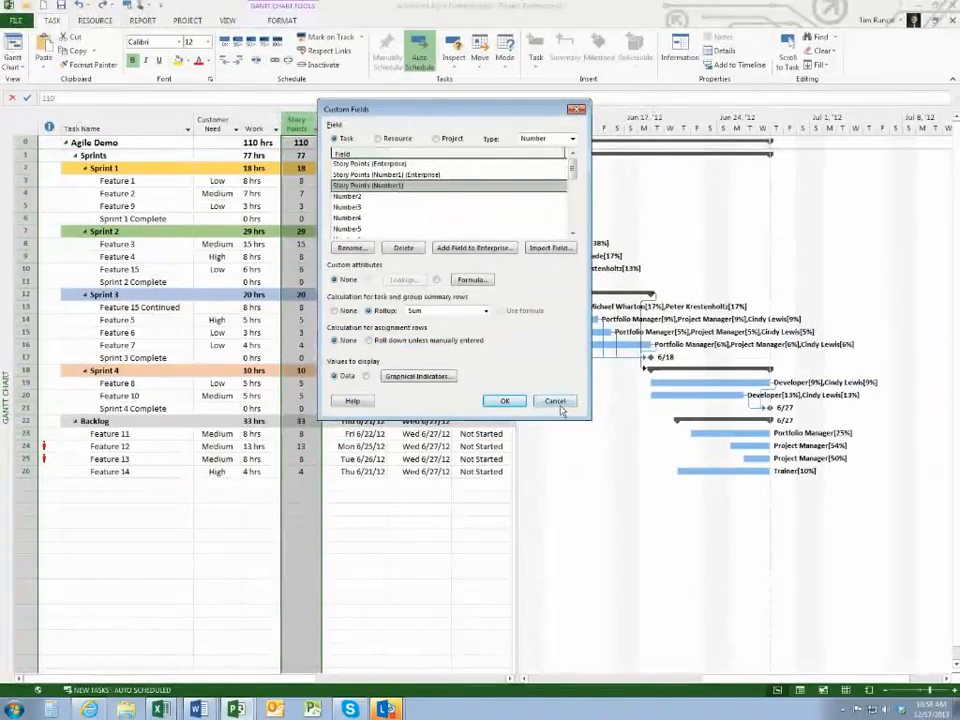
{"action": "left_click", "coordinate": [613, 418]}
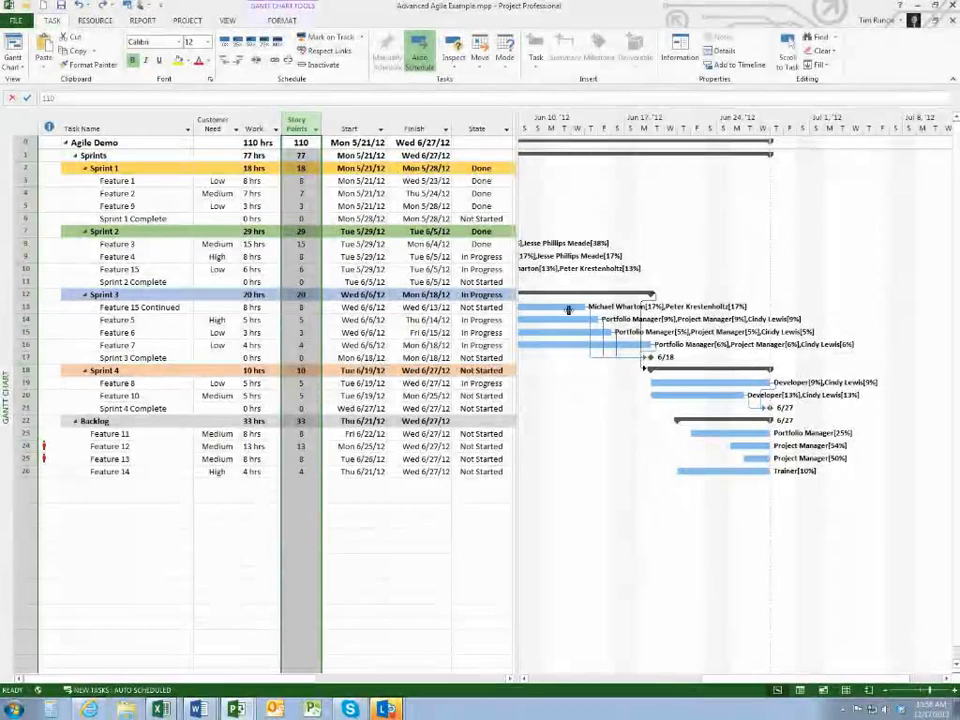
Examine the Sprint (Text2) custom field's lookup values, default entry and display order options, leaving the field unchanged.
{"action": "left_click_drag", "start_coordinate": [516, 304], "coordinate": [607, 290]}
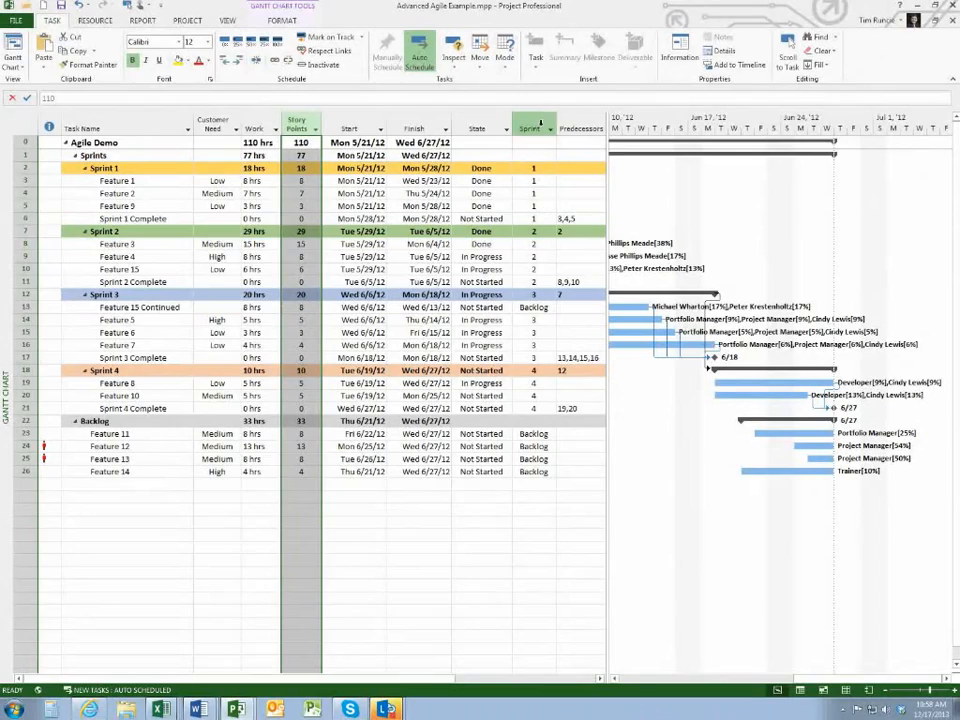
{"action": "right_click", "coordinate": [536, 128]}
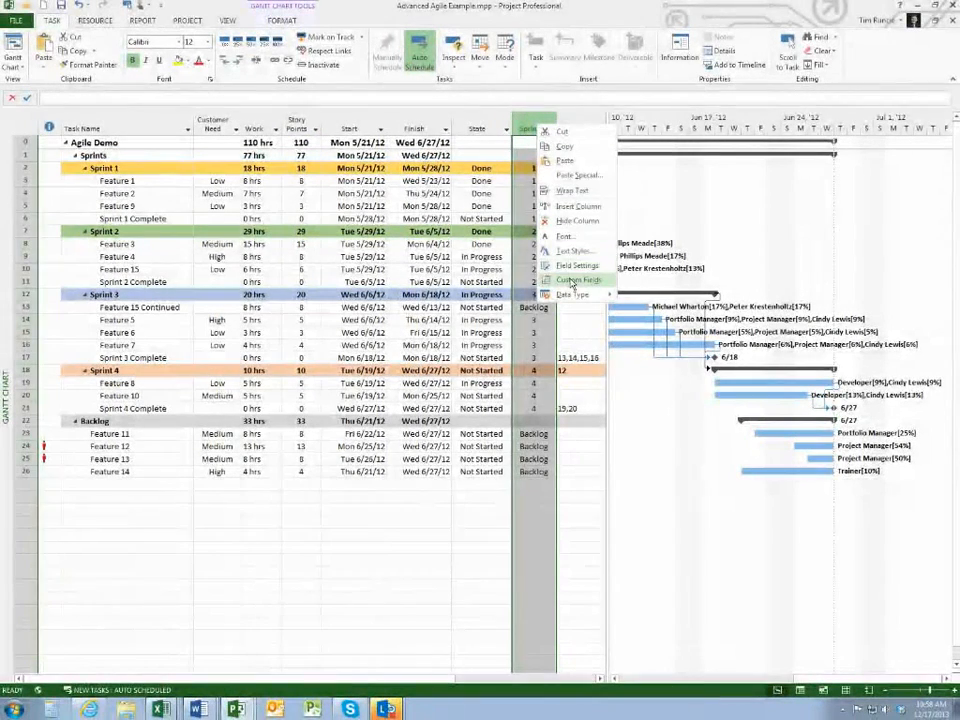
{"action": "left_click", "coordinate": [573, 281]}
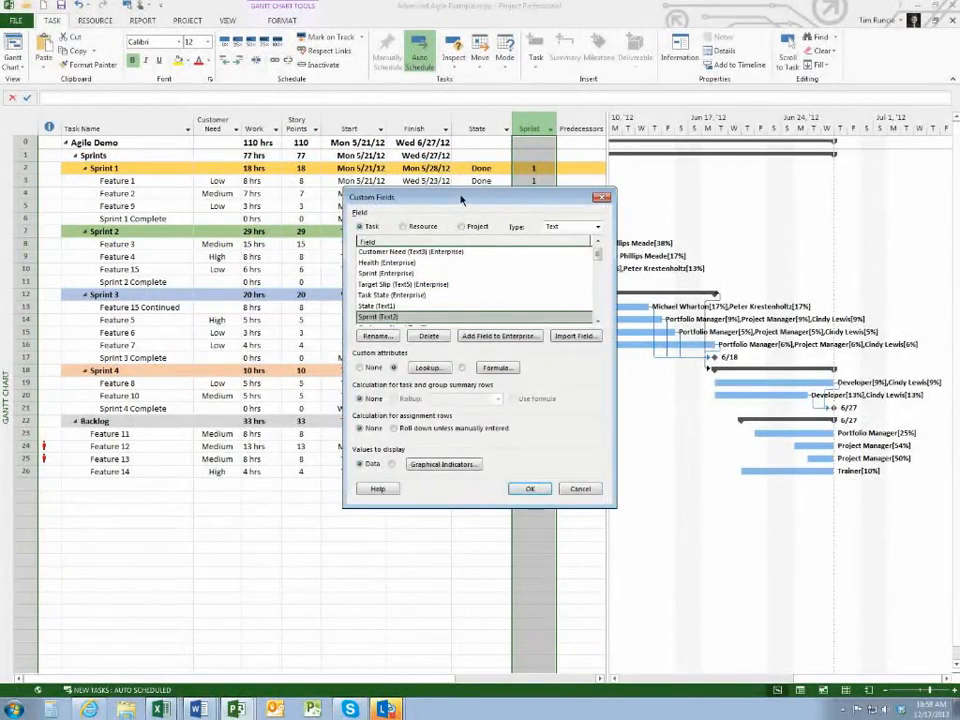
{"action": "left_click_drag", "start_coordinate": [472, 190], "coordinate": [362, 174]}
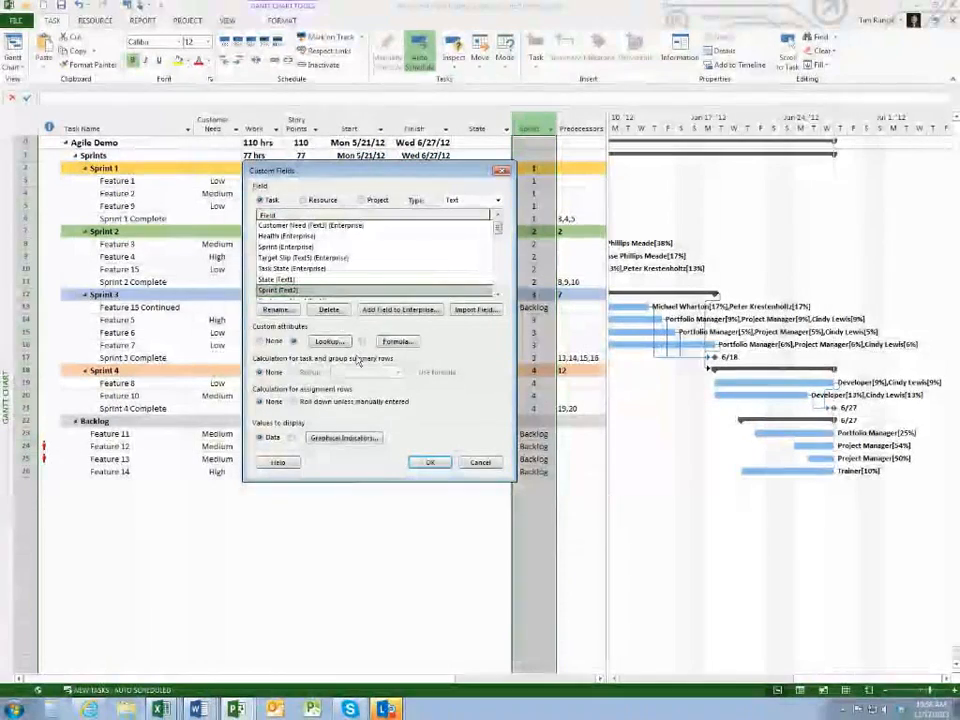
{"action": "left_click", "coordinate": [333, 343]}
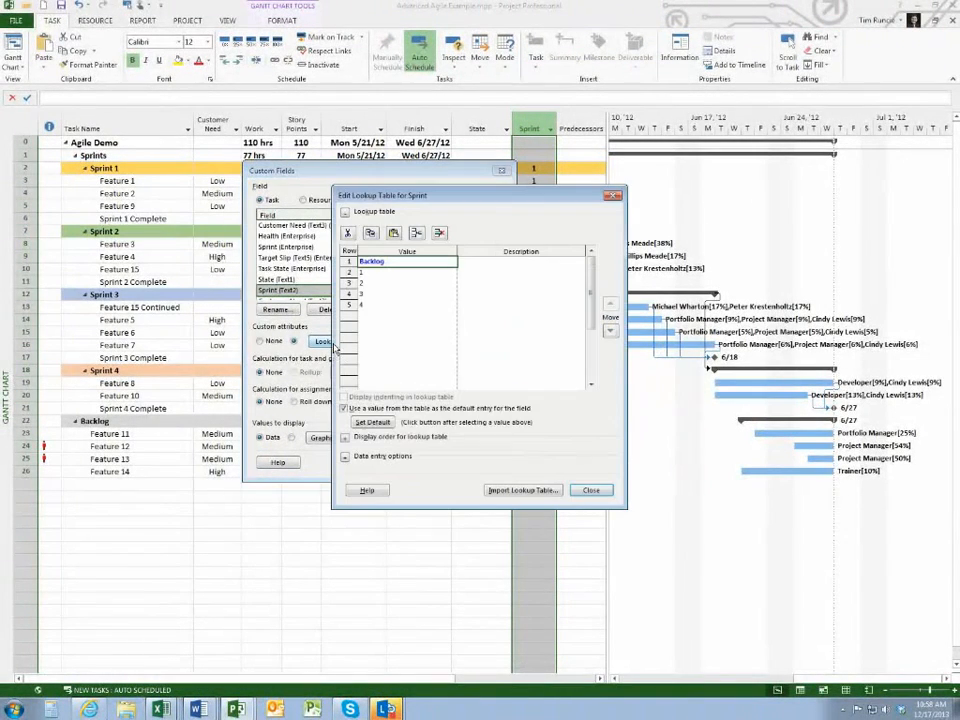
{"action": "left_click_drag", "start_coordinate": [374, 271], "coordinate": [373, 307]}
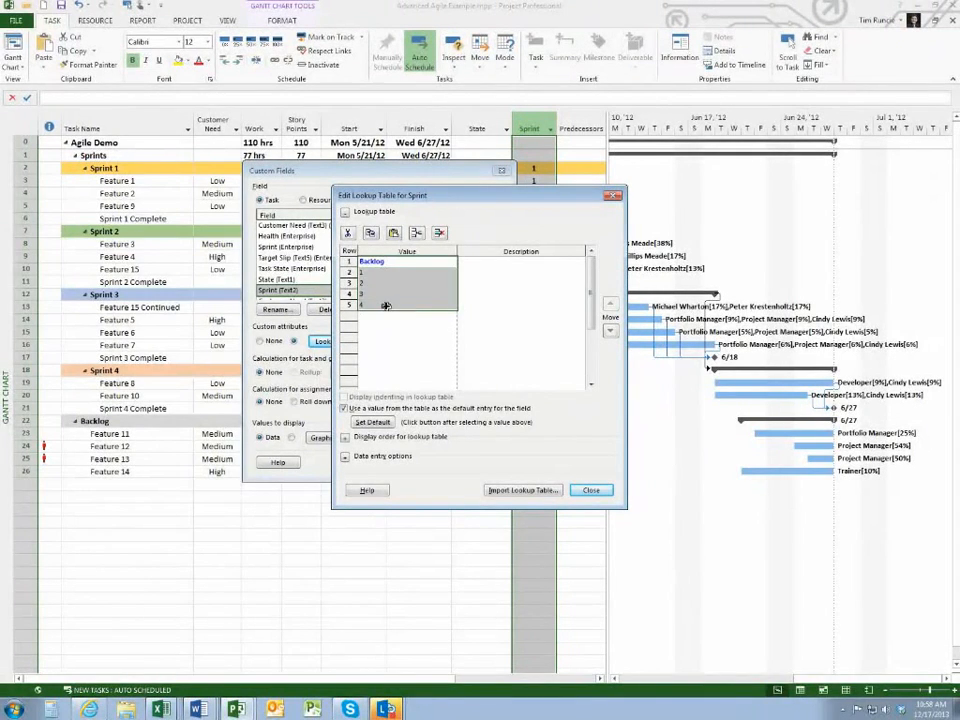
{"action": "left_click", "coordinate": [376, 270]}
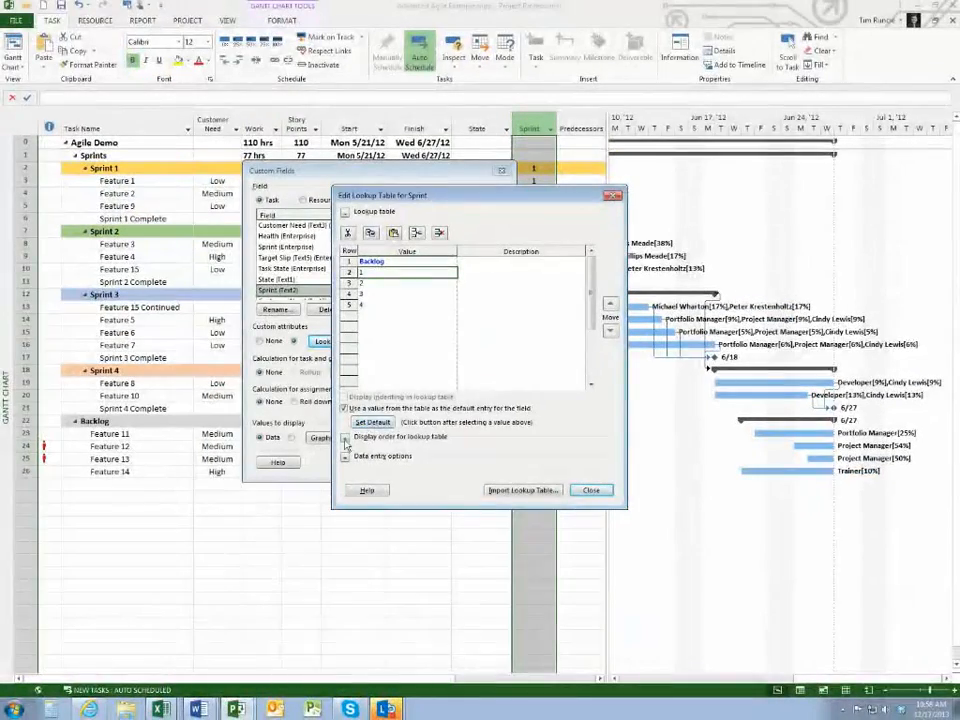
{"action": "left_click", "coordinate": [345, 439]}
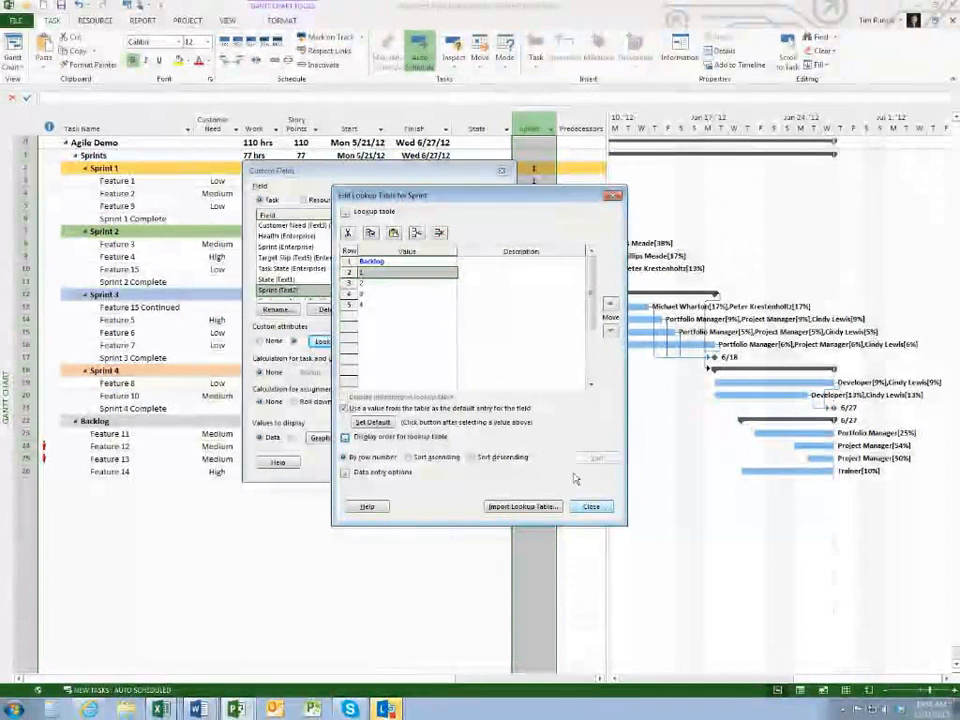
{"action": "left_click", "coordinate": [591, 506]}
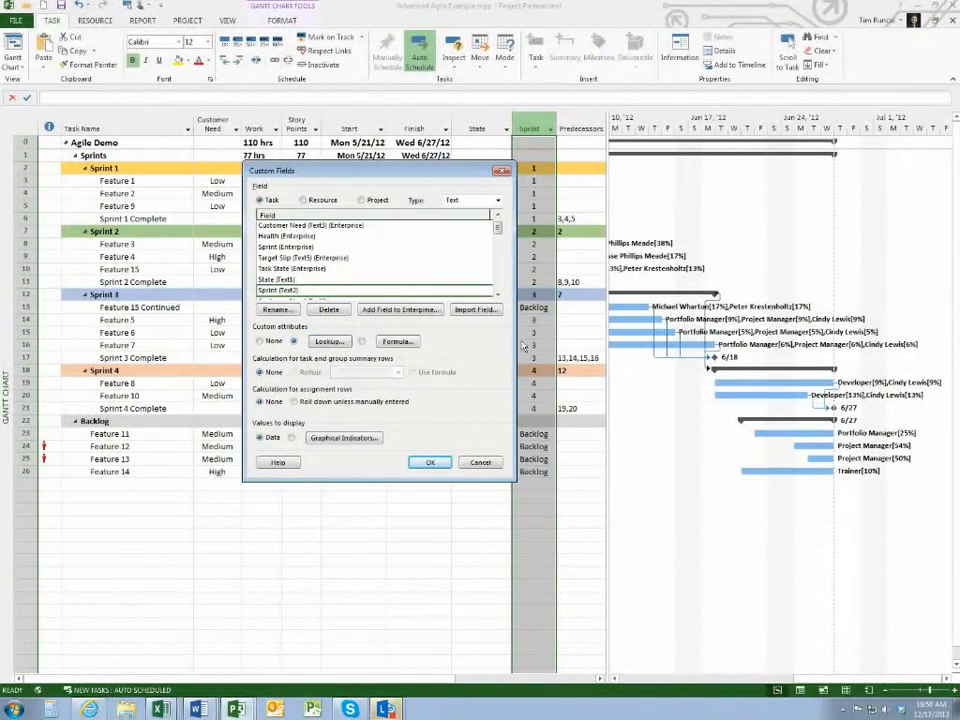
{"action": "left_click", "coordinate": [482, 462]}
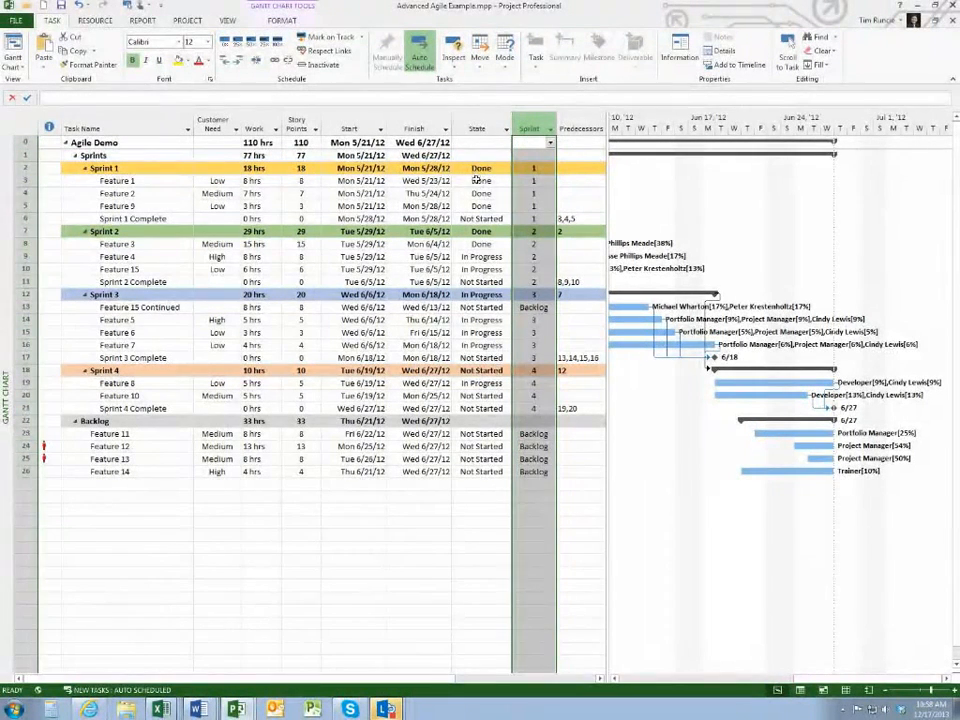
Examine the State (Text1) custom field's settings, leaving them unchanged.
{"action": "left_click", "coordinate": [476, 180]}
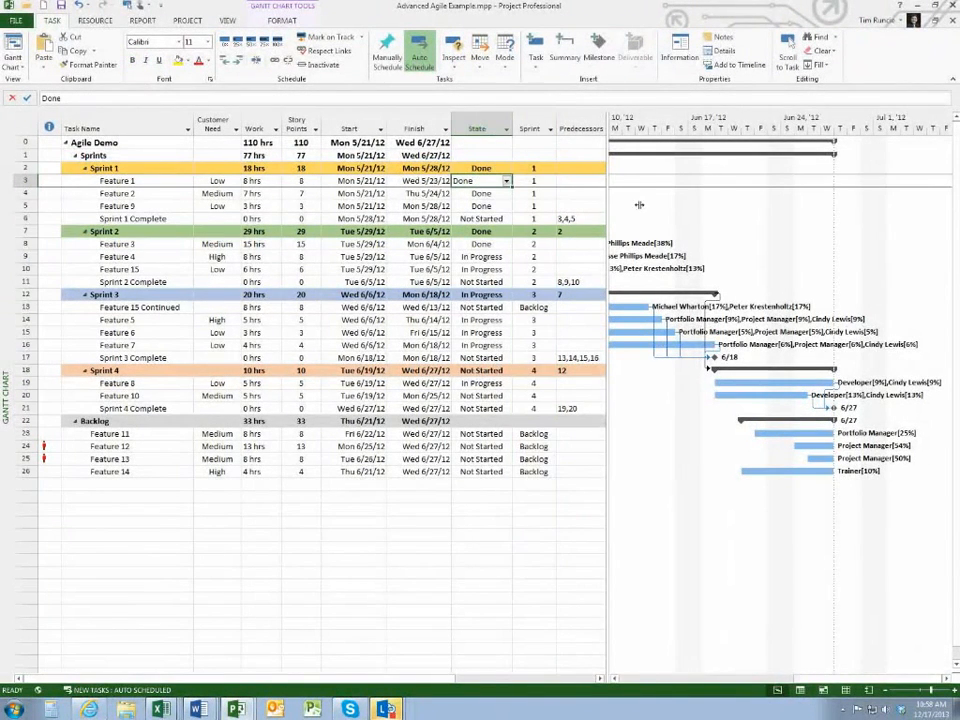
{"action": "left_click_drag", "start_coordinate": [607, 205], "coordinate": [639, 205]}
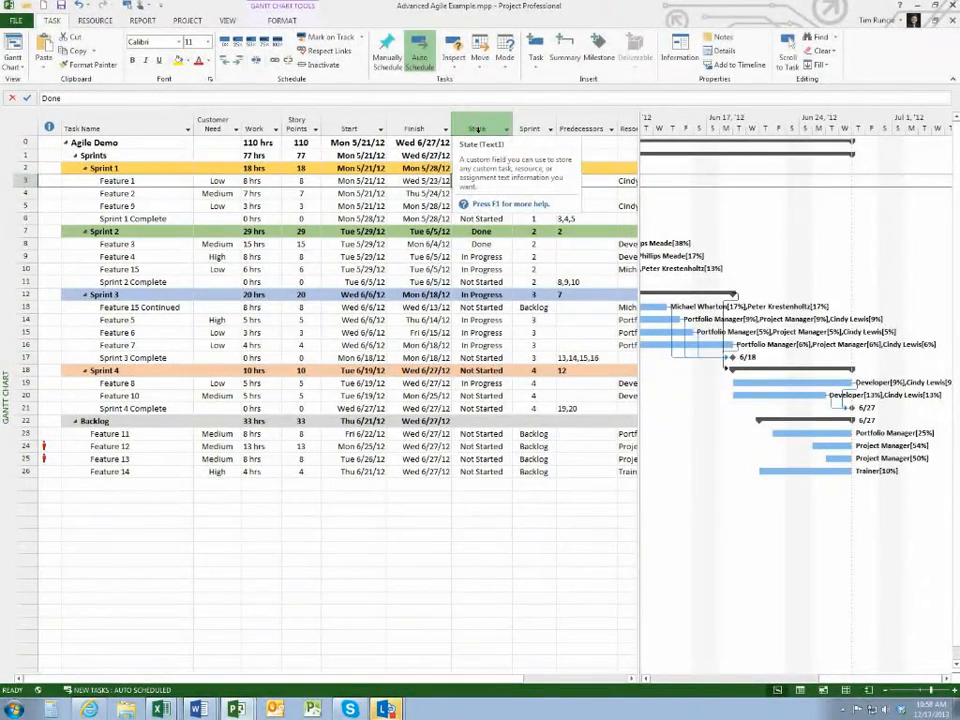
{"action": "right_click", "coordinate": [477, 129]}
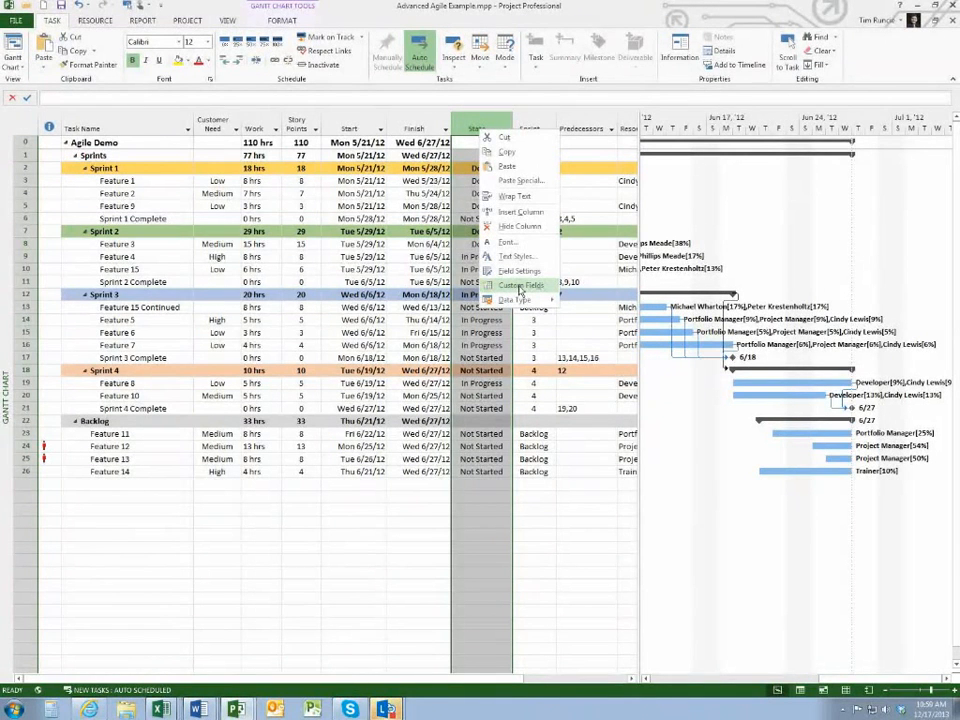
{"action": "left_click", "coordinate": [519, 291]}
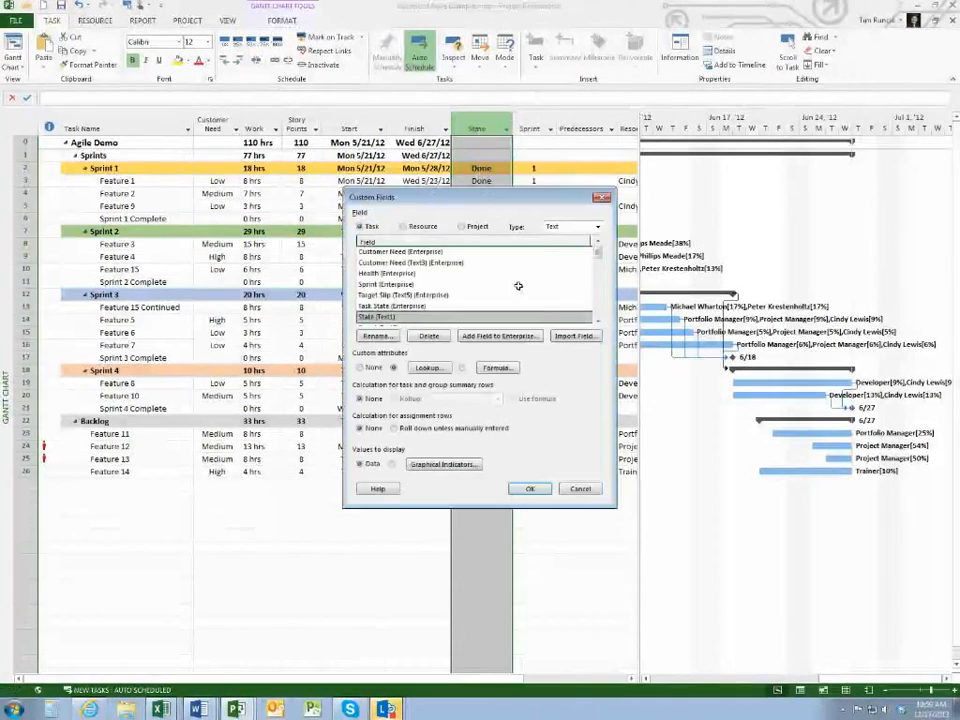
{"action": "left_click_drag", "start_coordinate": [468, 192], "coordinate": [372, 155]}
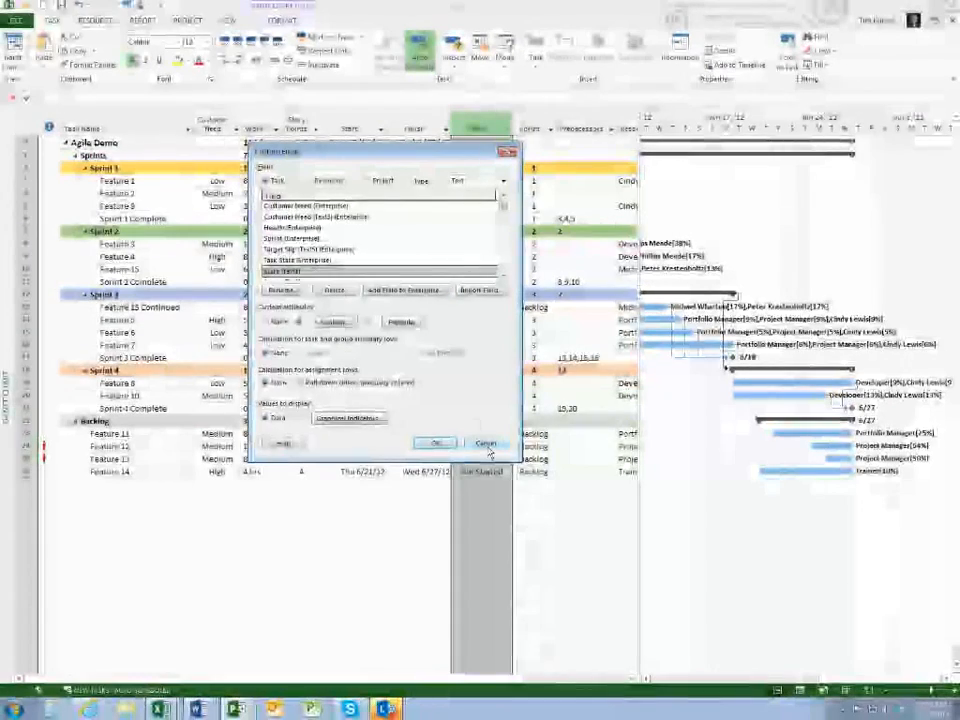
{"action": "left_click", "coordinate": [488, 446]}
Widen the task table to show the Resource Names column and select Features 3, 4 and 15 in Sprint 2.
{"action": "left_click", "coordinate": [147, 192]}
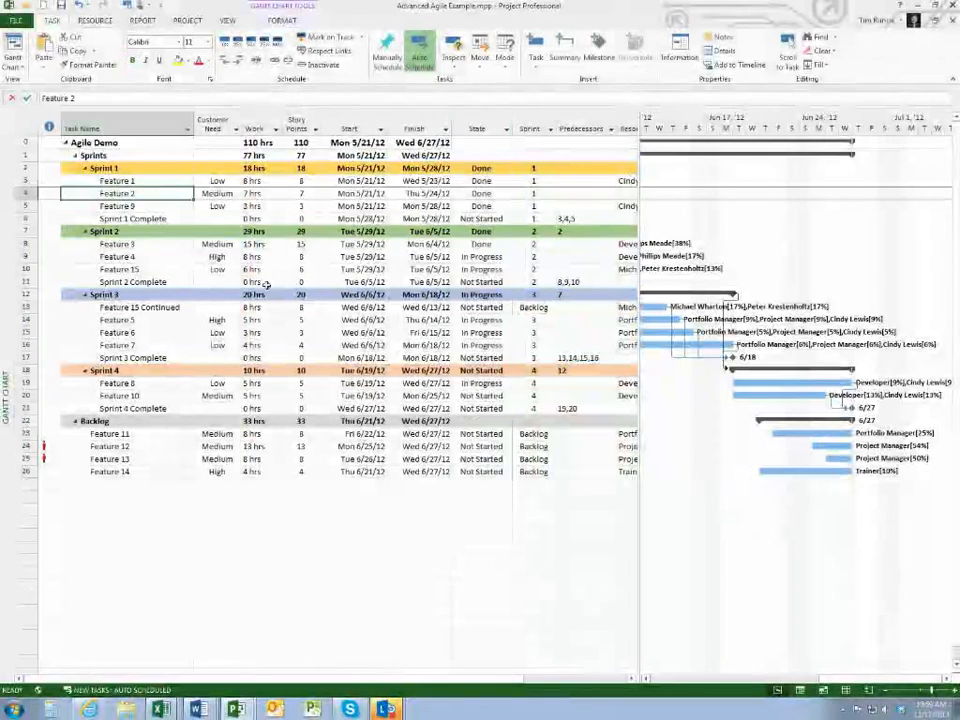
{"action": "left_click_drag", "start_coordinate": [639, 201], "coordinate": [681, 204]}
{"action": "left_click_drag", "start_coordinate": [118, 181], "coordinate": [126, 270]}
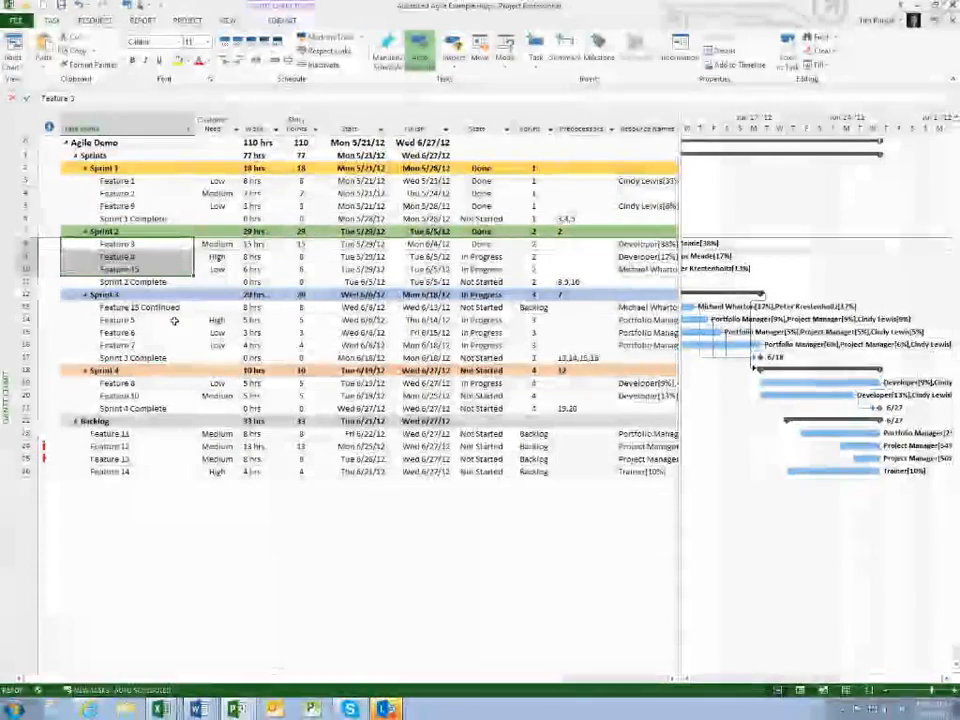
Collapse the Sprint 1 and Sprint 2 summary tasks and expand both again.
{"action": "left_click", "coordinate": [85, 168]}
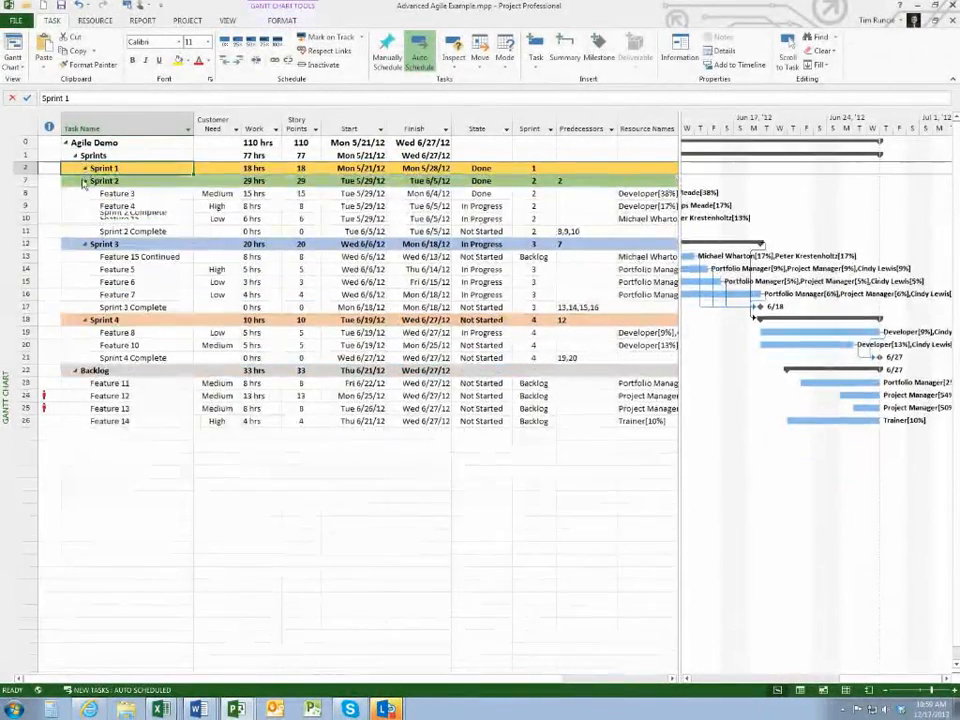
{"action": "left_click", "coordinate": [85, 181]}
{"action": "left_click", "coordinate": [85, 181]}
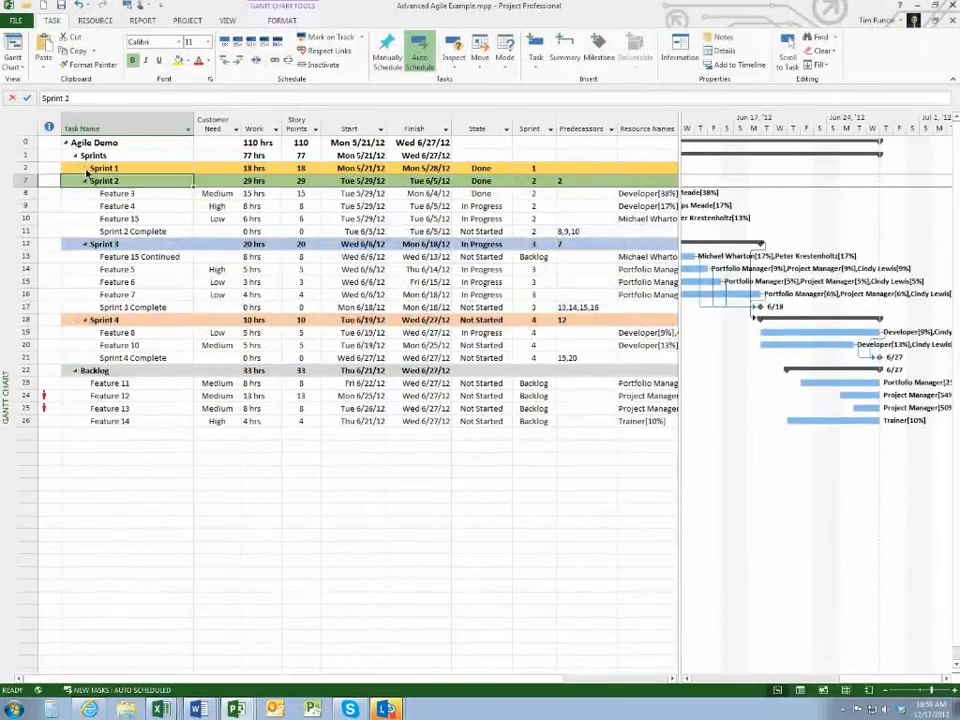
{"action": "left_click", "coordinate": [85, 168]}
{"action": "left_click", "coordinate": [85, 168]}
{"action": "left_click", "coordinate": [86, 181]}
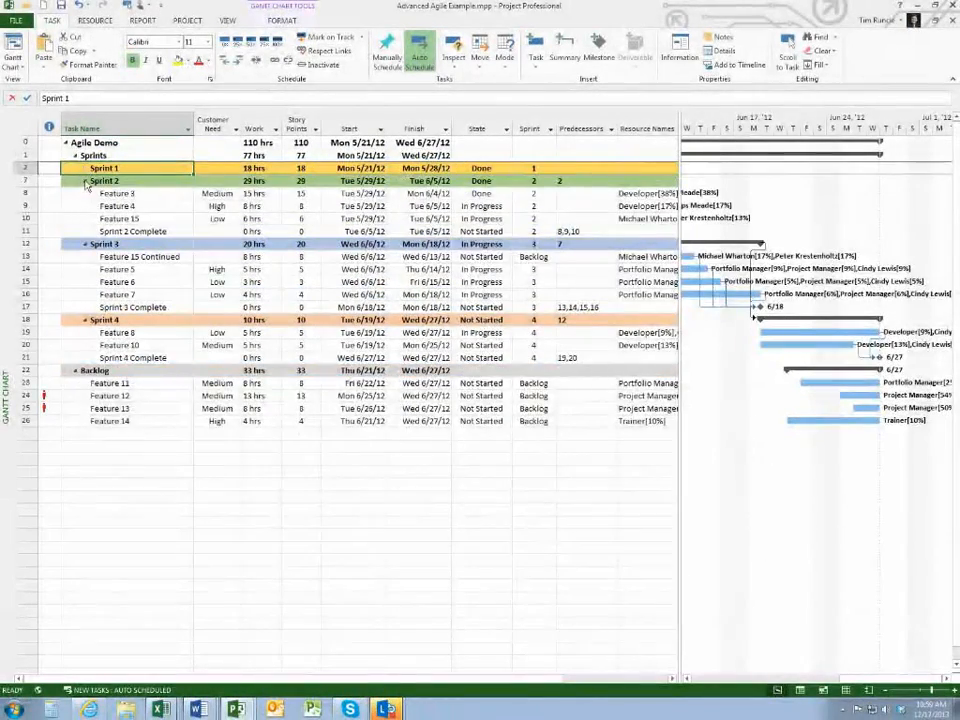
{"action": "left_click", "coordinate": [85, 181]}
{"action": "left_click", "coordinate": [85, 168]}
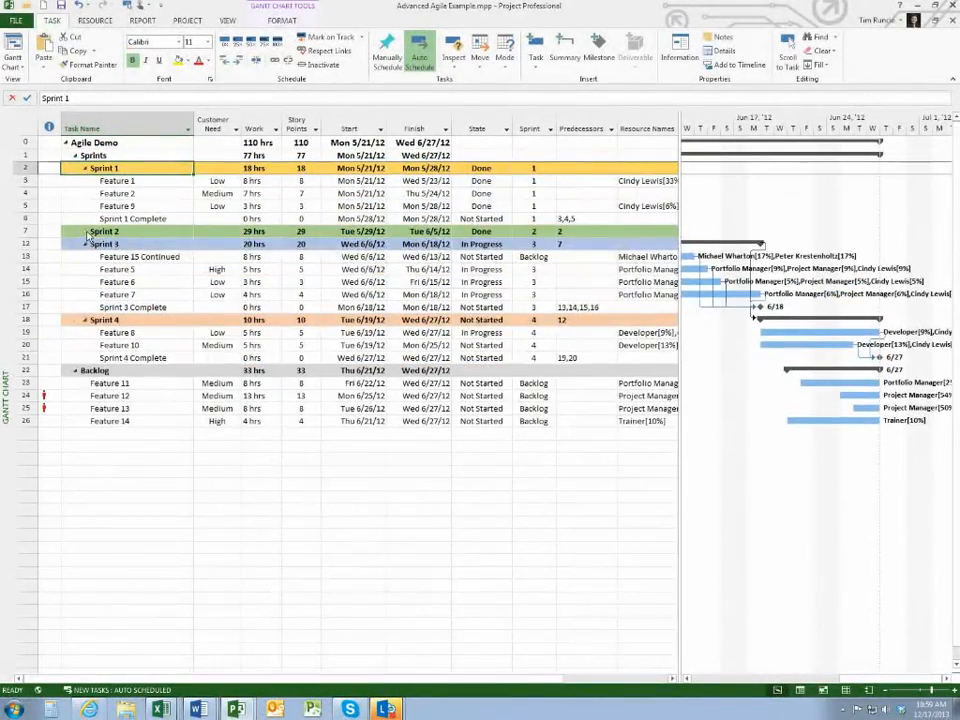
{"action": "left_click", "coordinate": [85, 231]}
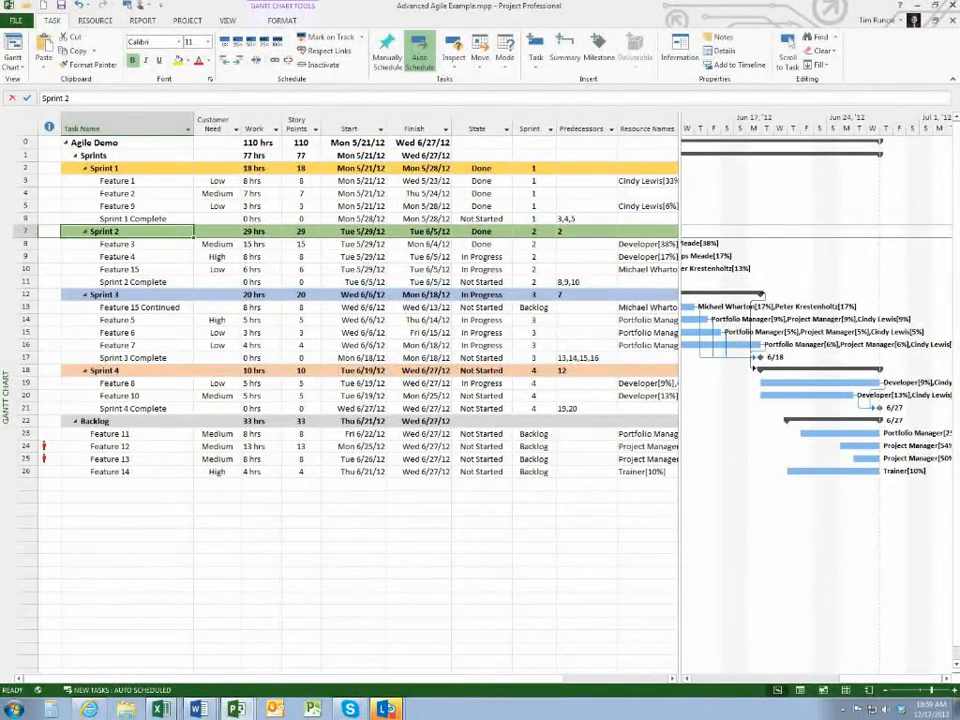
Highlight Sprint 2's Features 3, 4 and 15, followed by the whole Customer Need column.
{"action": "right_click", "coordinate": [25, 127]}
{"action": "left_click", "coordinate": [168, 206]}
{"action": "left_click", "coordinate": [168, 206]}
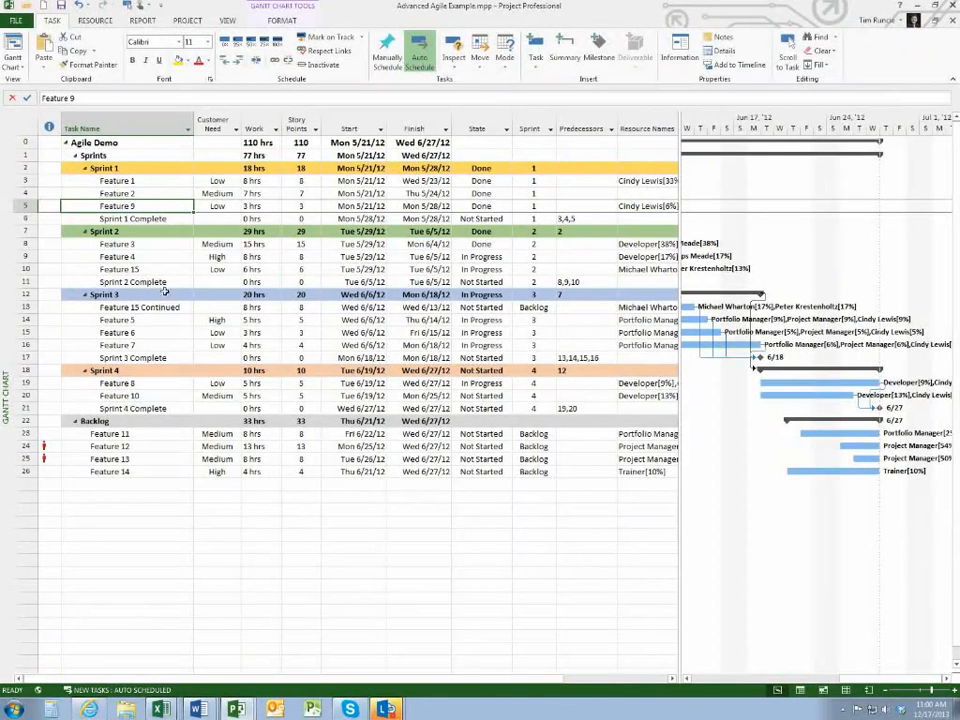
{"action": "left_click", "coordinate": [125, 244]}
{"action": "left_click", "coordinate": [143, 270], "text": "shift"}
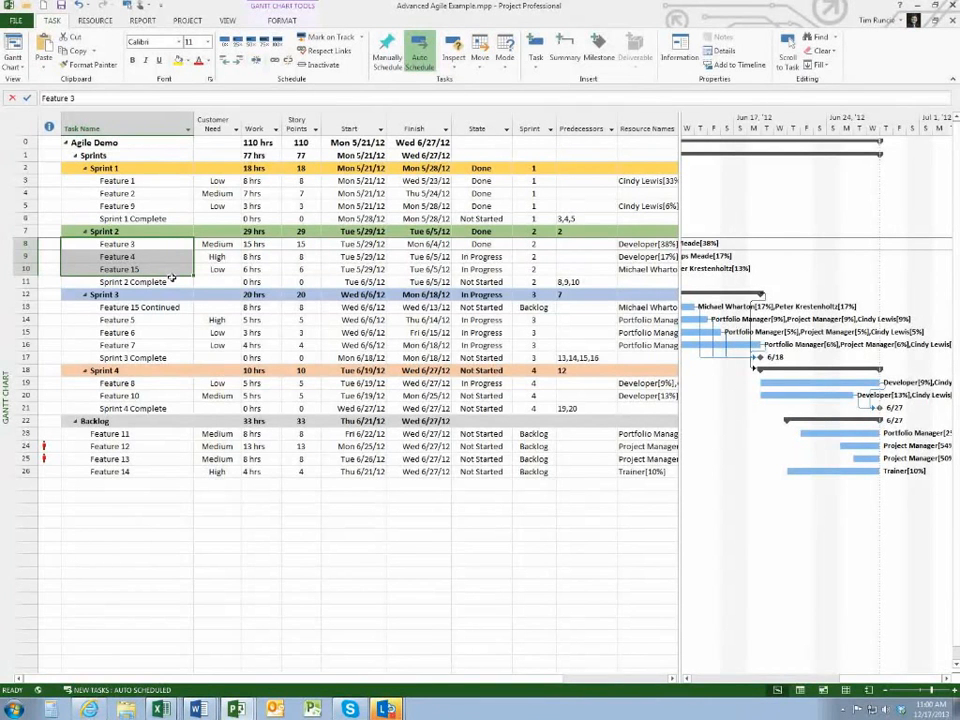
{"action": "left_click", "coordinate": [216, 126]}
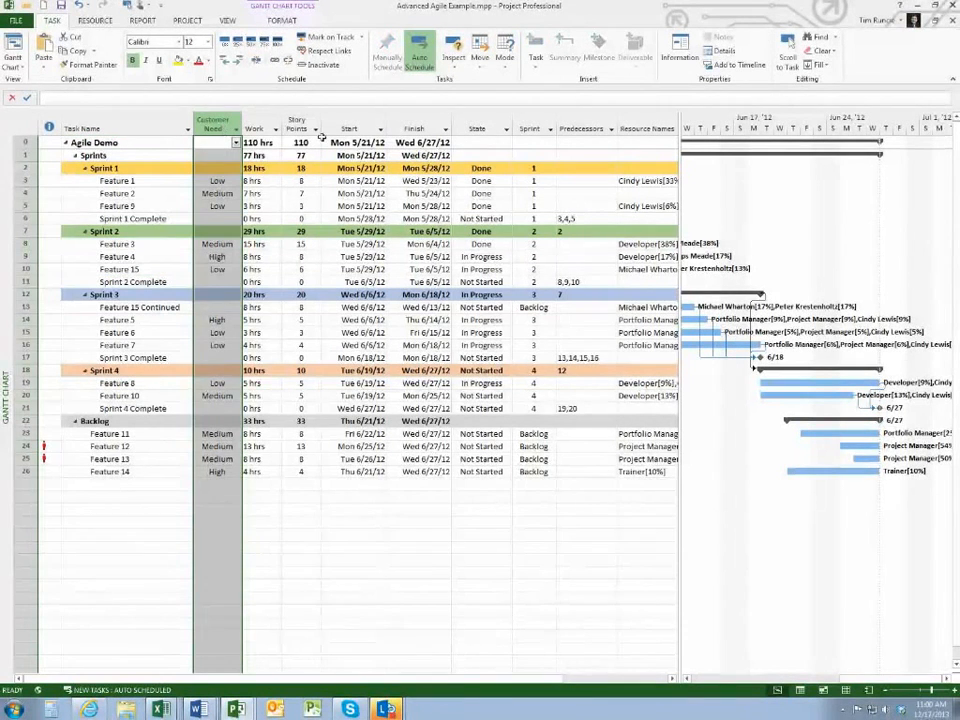
Filter the task list by Customer Need to display only the High-priority features.
{"action": "left_click", "coordinate": [535, 128]}
{"action": "left_click", "coordinate": [480, 193]}
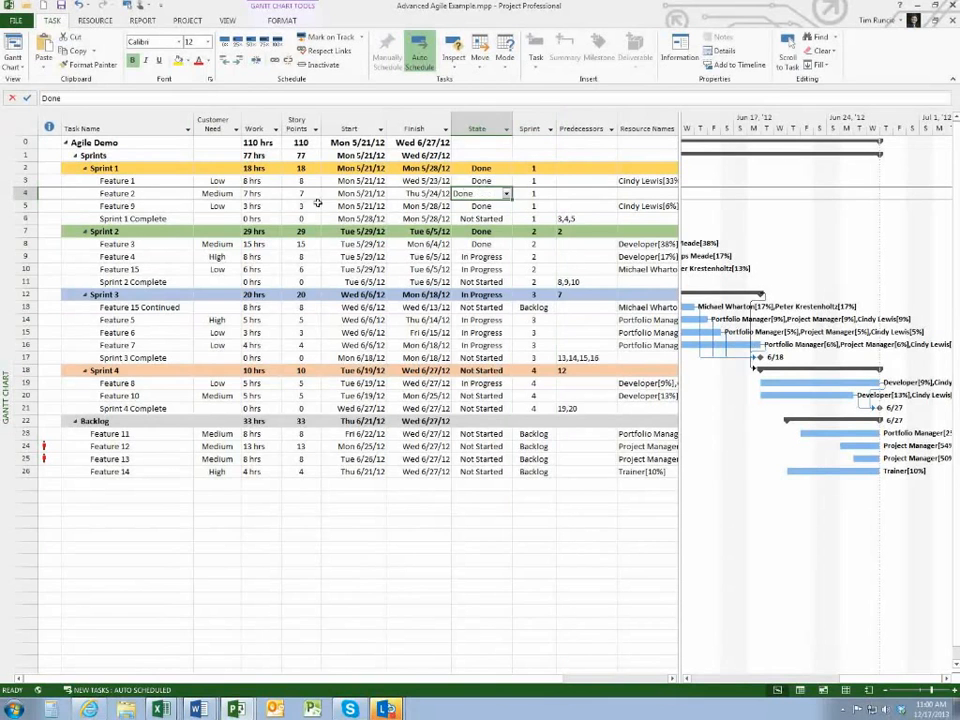
{"action": "left_click", "coordinate": [145, 191]}
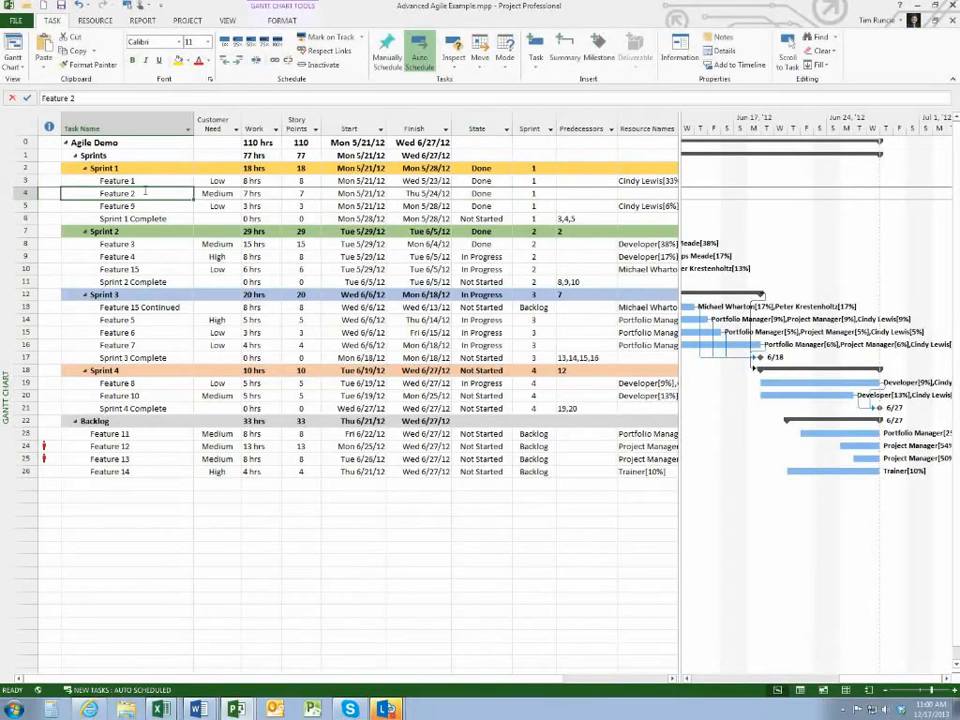
{"action": "left_click", "coordinate": [236, 130]}
{"action": "left_click", "coordinate": [139, 234]}
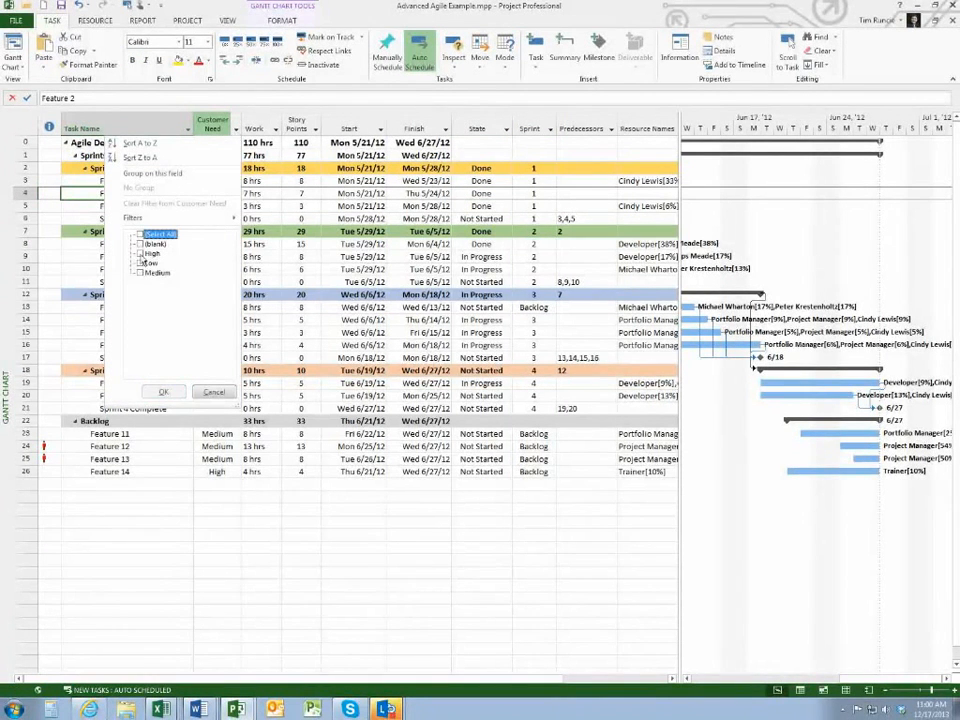
{"action": "left_click", "coordinate": [140, 253]}
{"action": "left_click", "coordinate": [165, 392]}
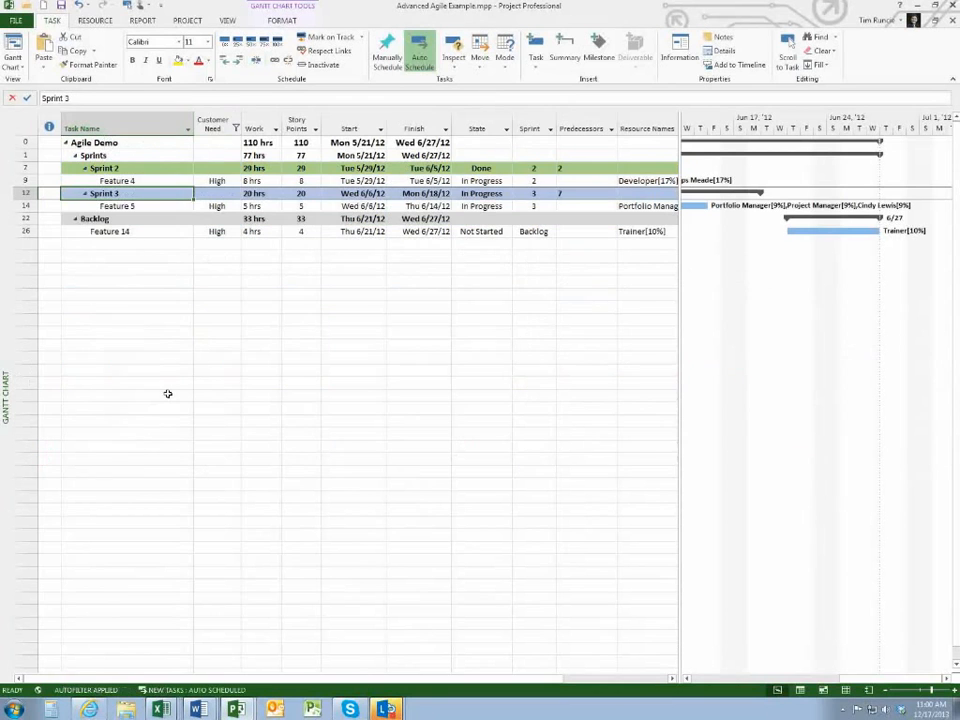
Reset the Customer Need filter to include all values.
{"action": "left_click", "coordinate": [237, 130]}
{"action": "left_click", "coordinate": [140, 234]}
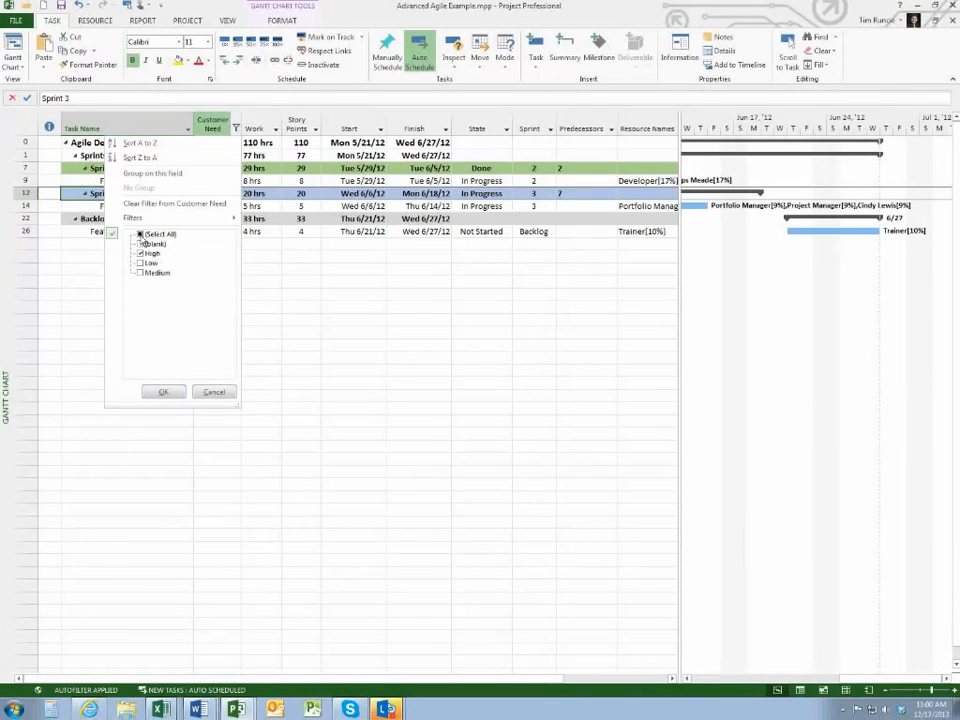
{"action": "left_click", "coordinate": [168, 393]}
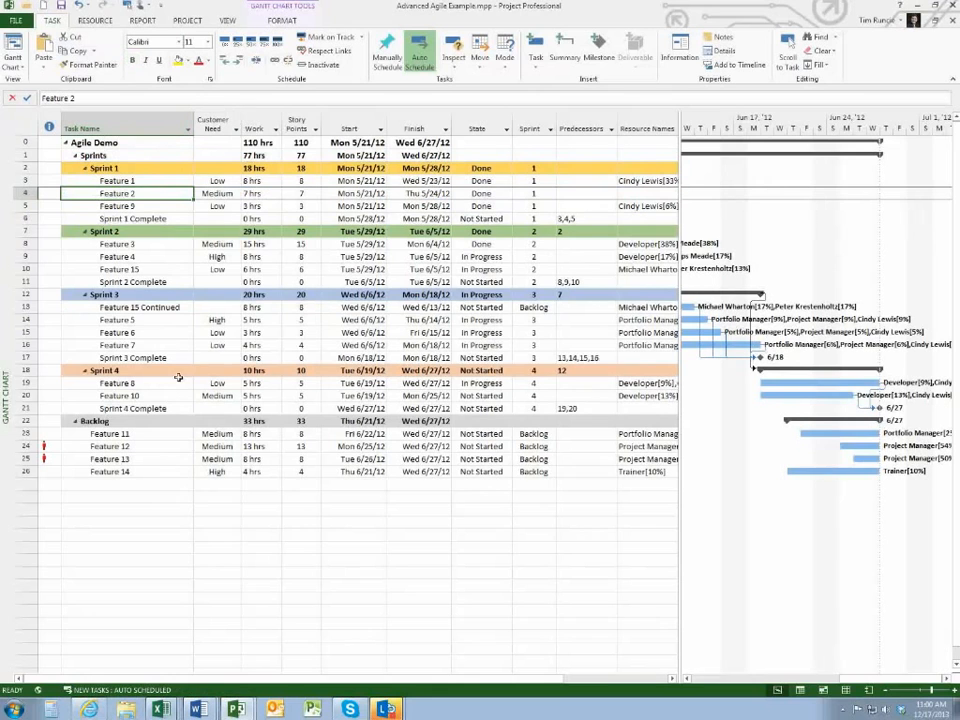
Select Feature 9 and group the tasks with the Burndown grouping.
{"action": "left_click", "coordinate": [132, 206]}
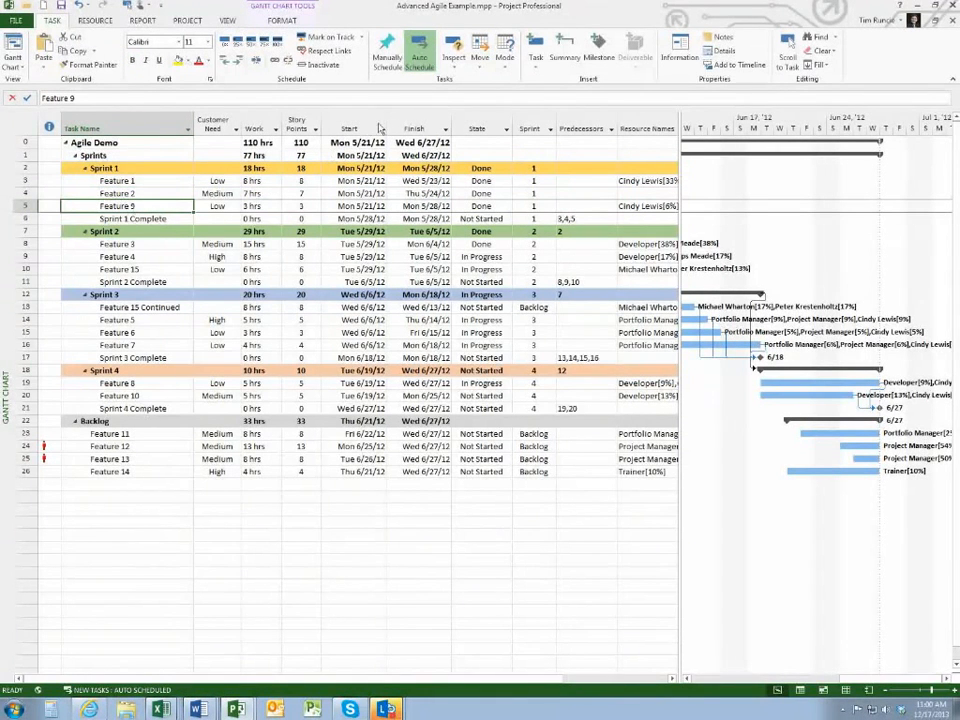
{"action": "left_click", "coordinate": [227, 20]}
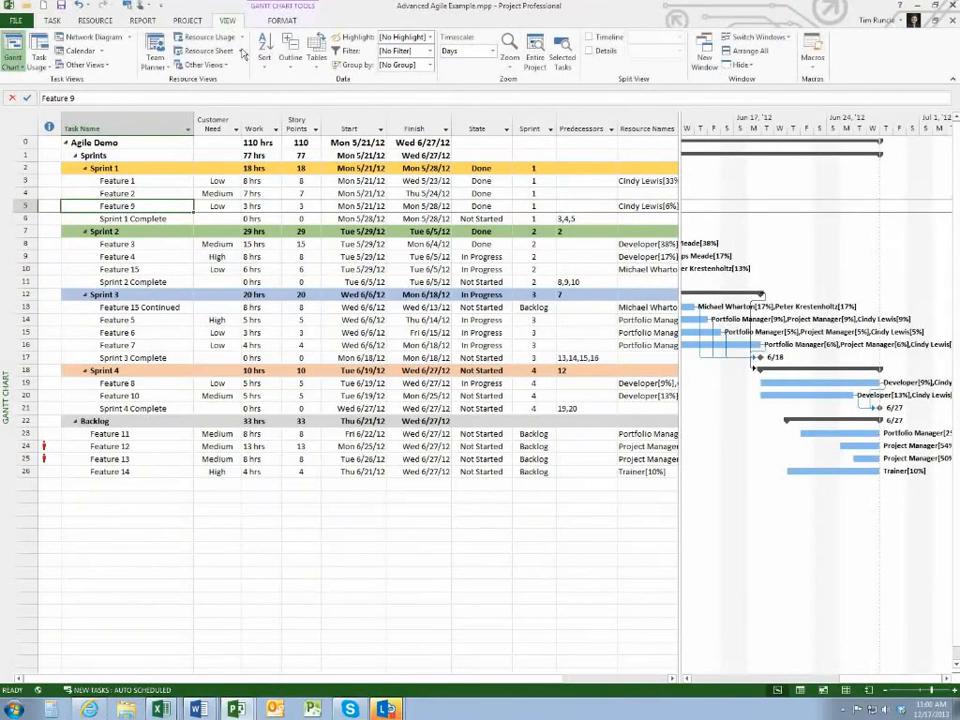
{"action": "left_click", "coordinate": [431, 65]}
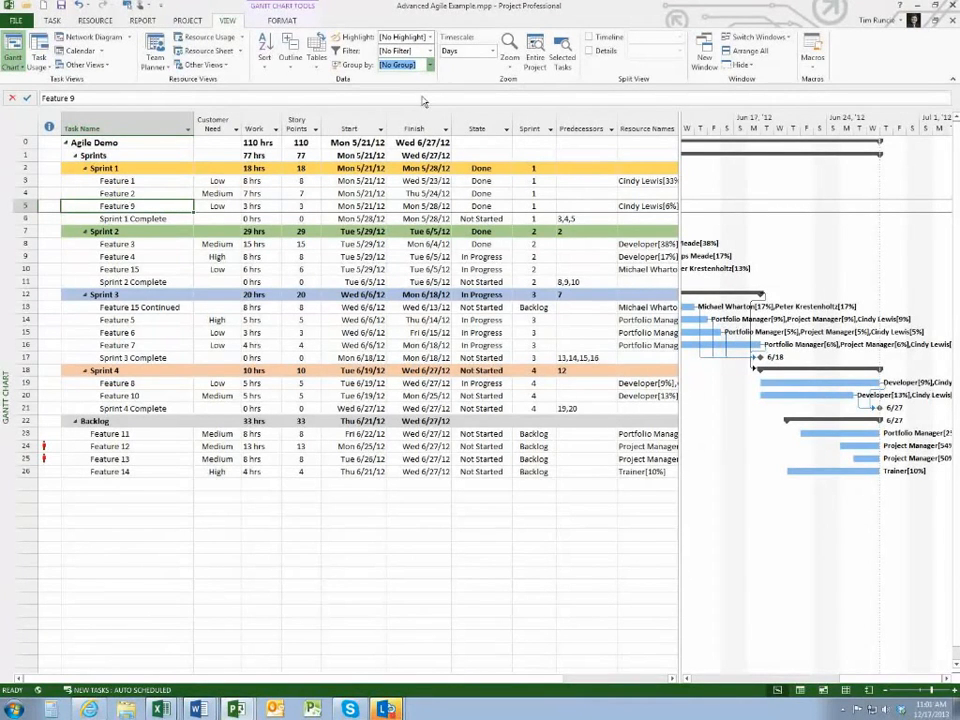
{"action": "left_click", "coordinate": [422, 100]}
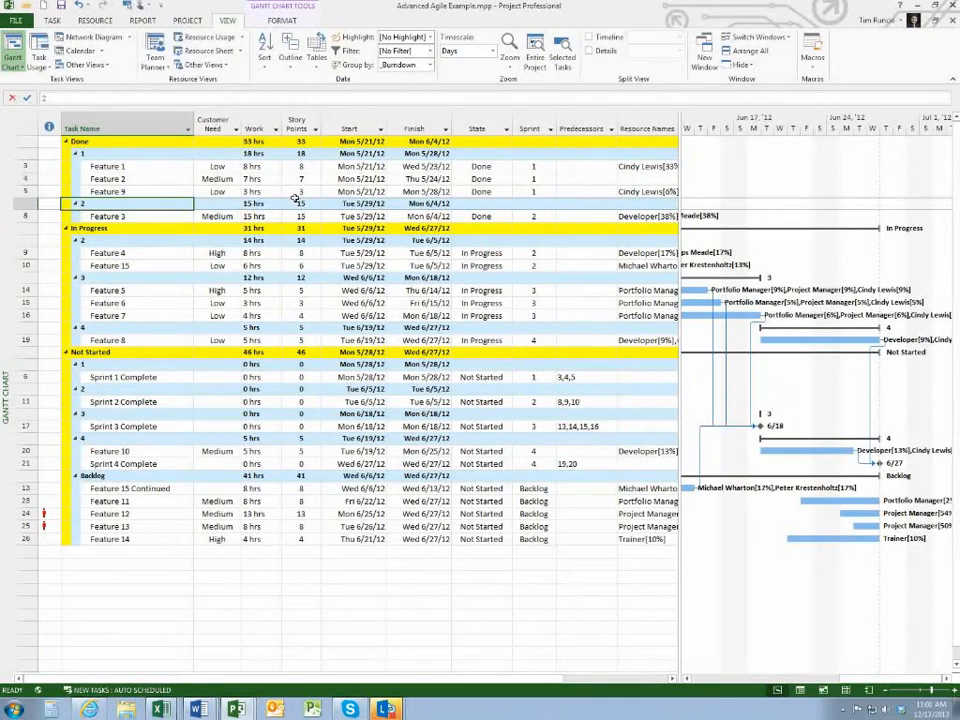
Insert a Cost column before the Start column and narrow it slightly.
{"action": "left_click", "coordinate": [349, 126]}
{"action": "right_click", "coordinate": [349, 127]}
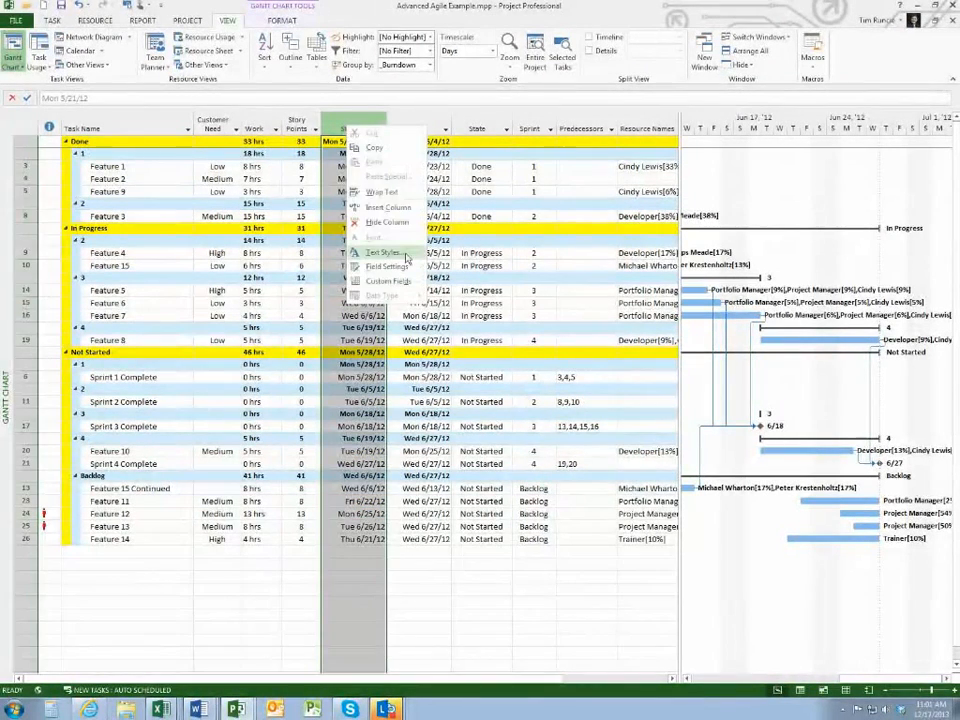
{"action": "left_click", "coordinate": [388, 207]}
{"action": "type", "text": "C"}
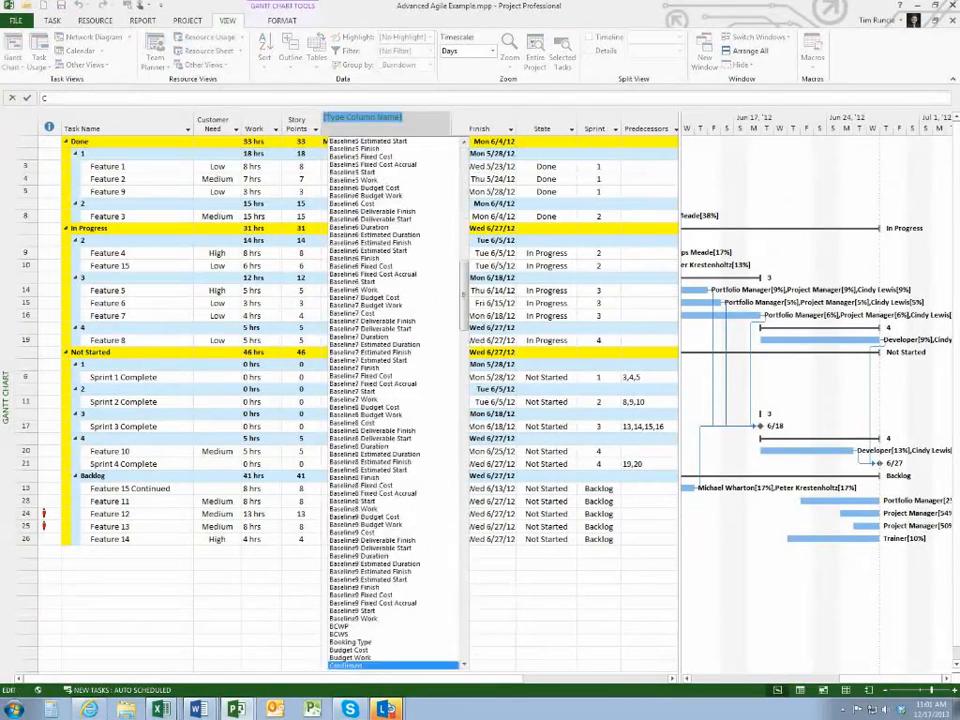
{"action": "type", "text": "ost"}
{"action": "key", "text": "Return"}
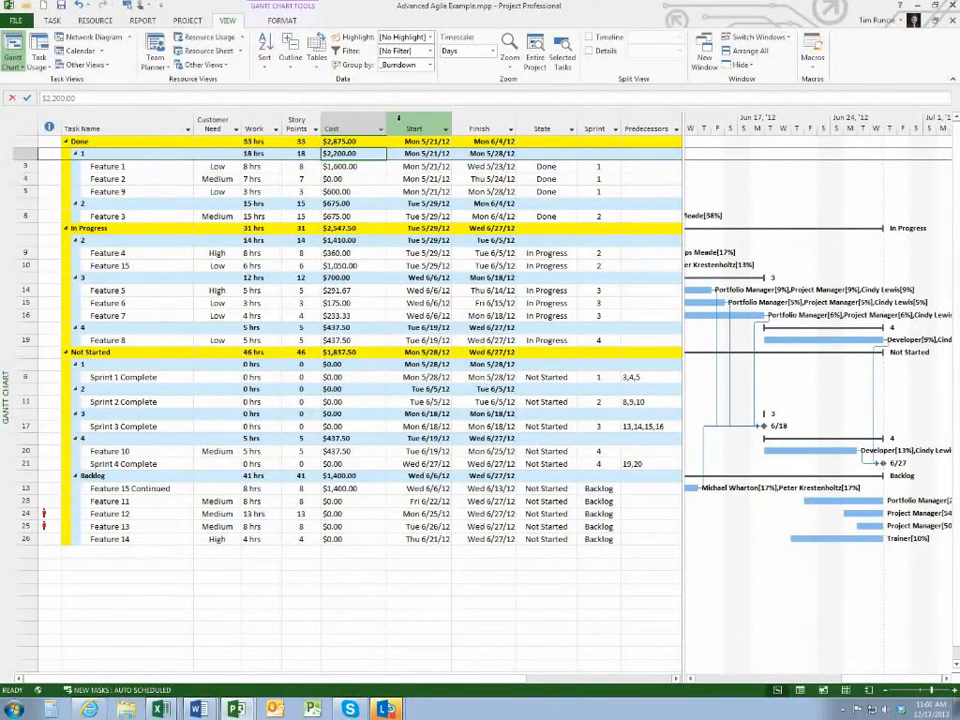
{"action": "left_click_drag", "start_coordinate": [386, 127], "coordinate": [374, 127]}
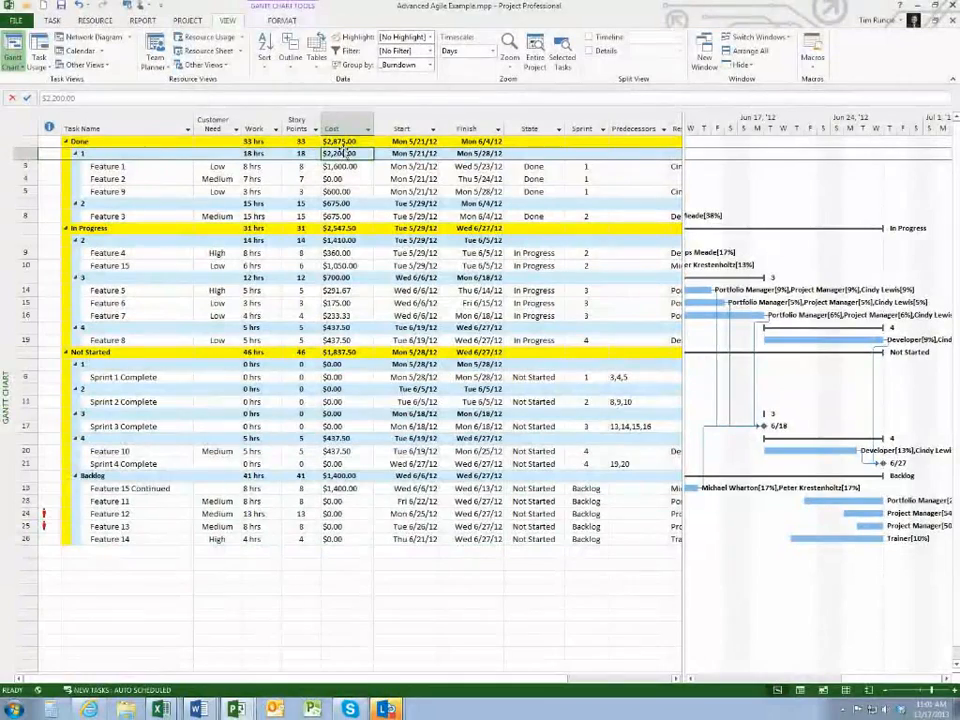
Collapse and re-expand the sprint 1 and 2 groups under Done, and highlight the Story Points of Features 1, 2 and 9.
{"action": "left_click", "coordinate": [129, 170]}
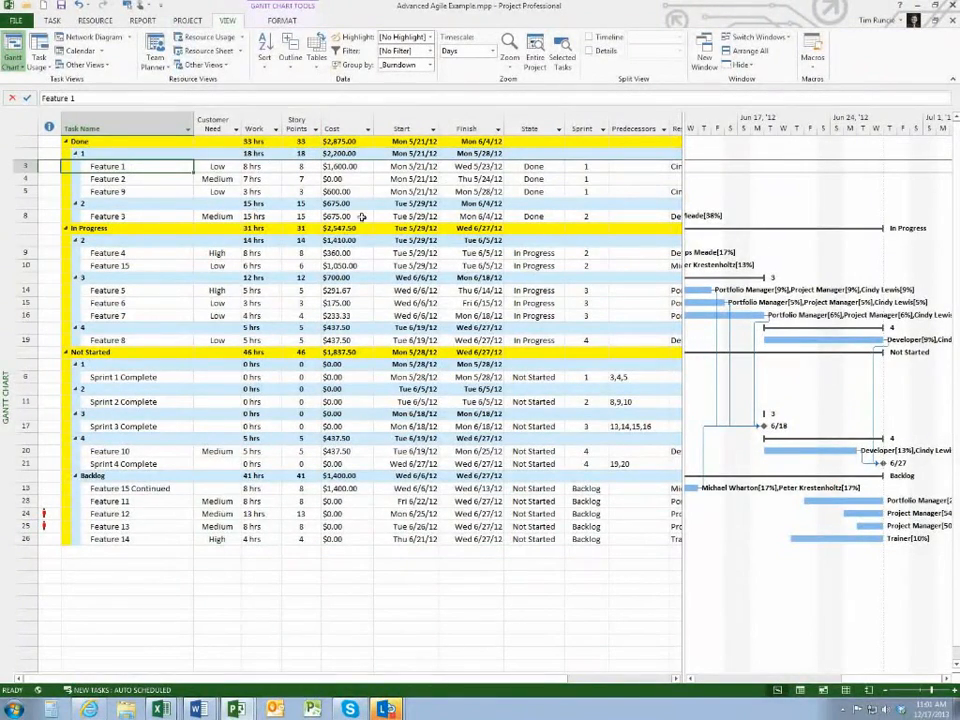
{"action": "left_click", "coordinate": [75, 153]}
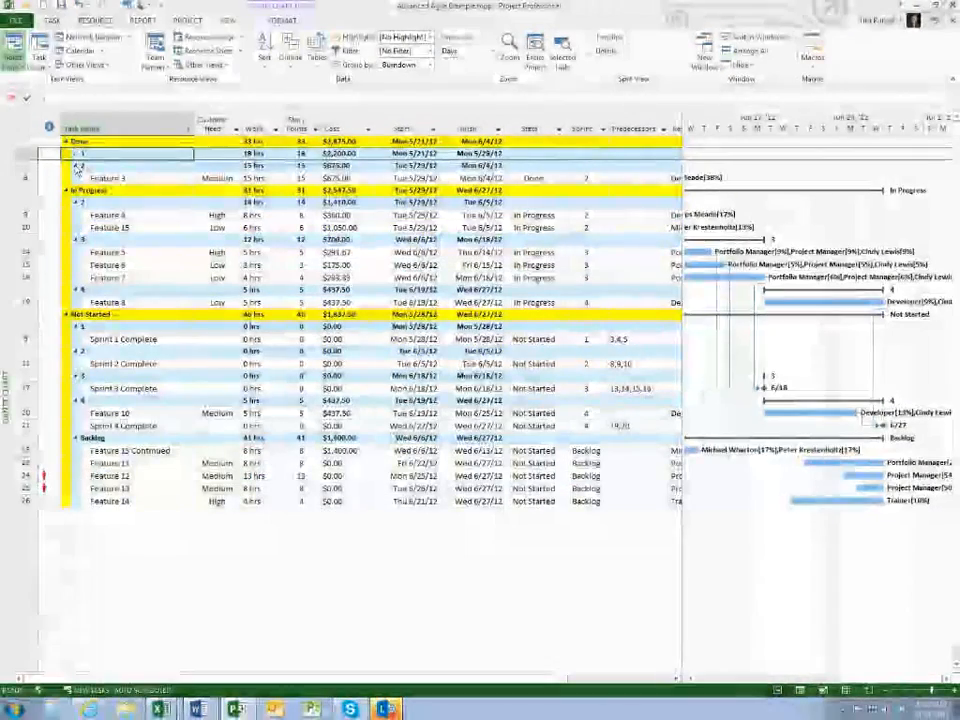
{"action": "left_click", "coordinate": [75, 165]}
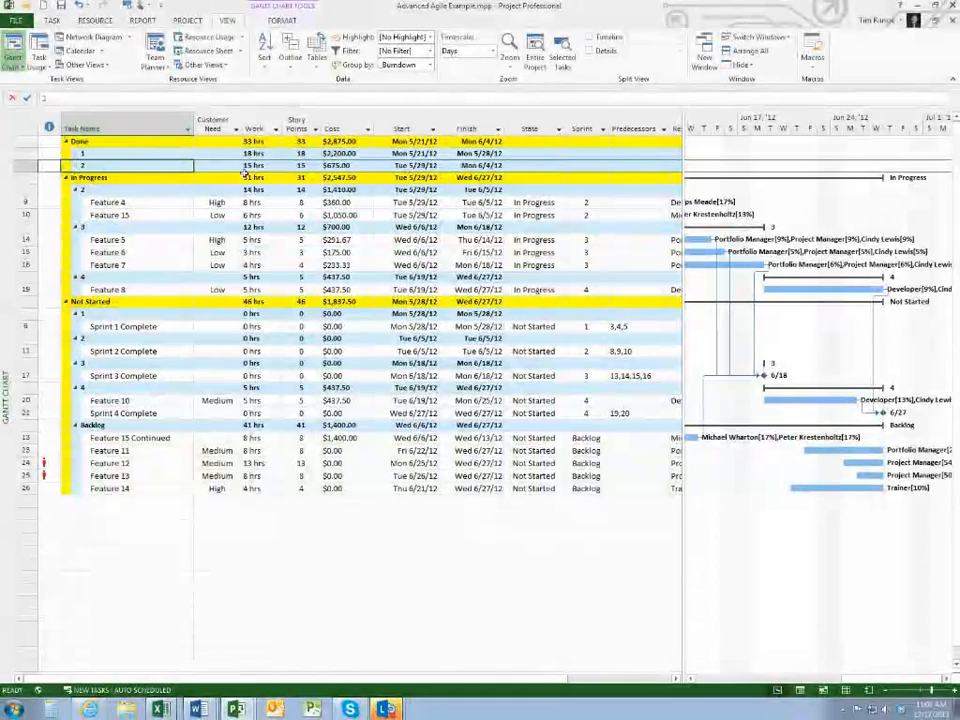
{"action": "left_click", "coordinate": [75, 153]}
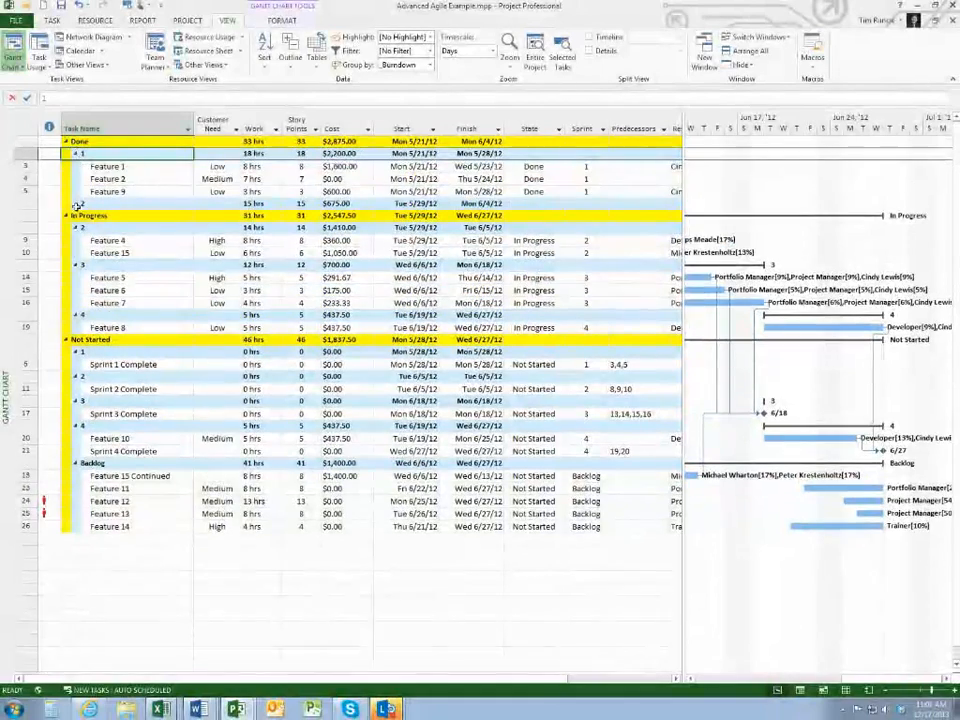
{"action": "left_click", "coordinate": [75, 203]}
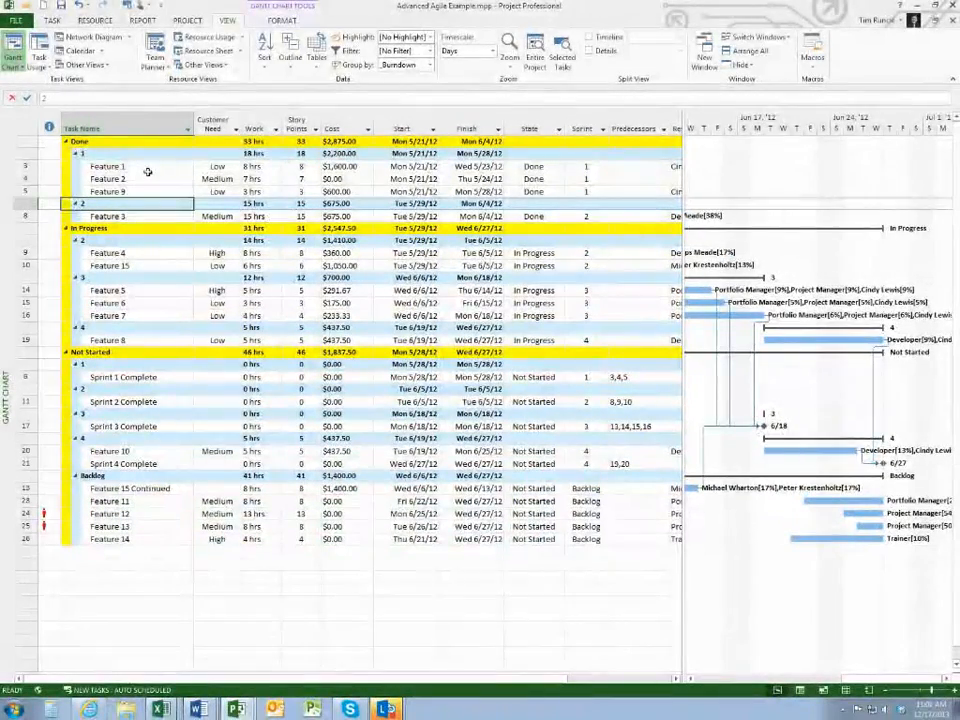
{"action": "key", "text": "Down"}
{"action": "left_click_drag", "start_coordinate": [303, 166], "coordinate": [301, 193]}
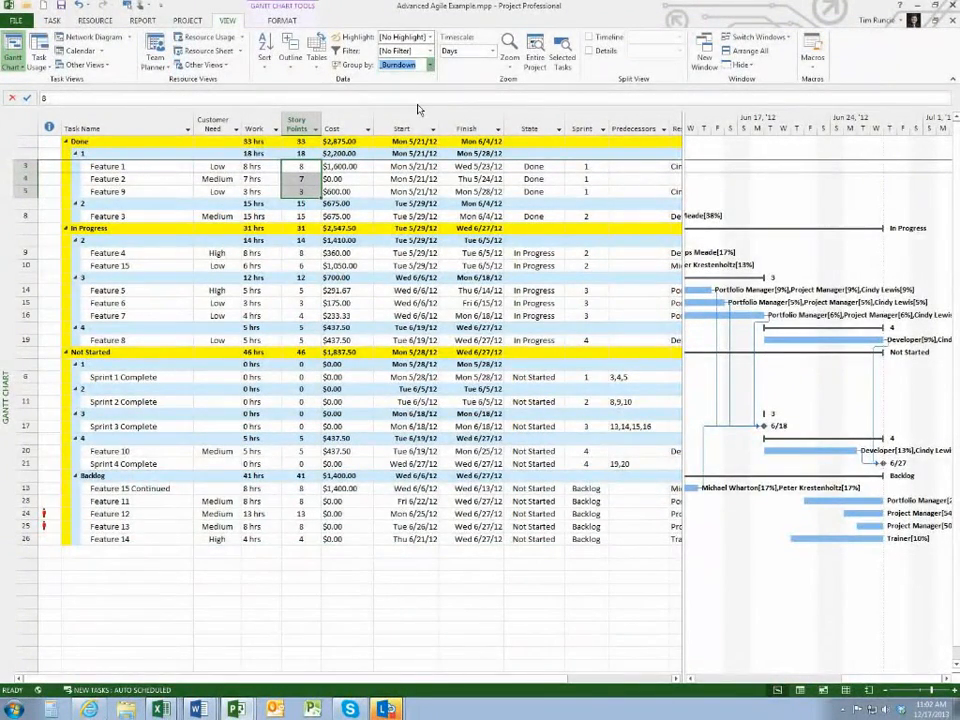
Group the tasks by Sprint and select Feature 2, followed by Feature 3.
{"action": "left_click", "coordinate": [418, 110]}
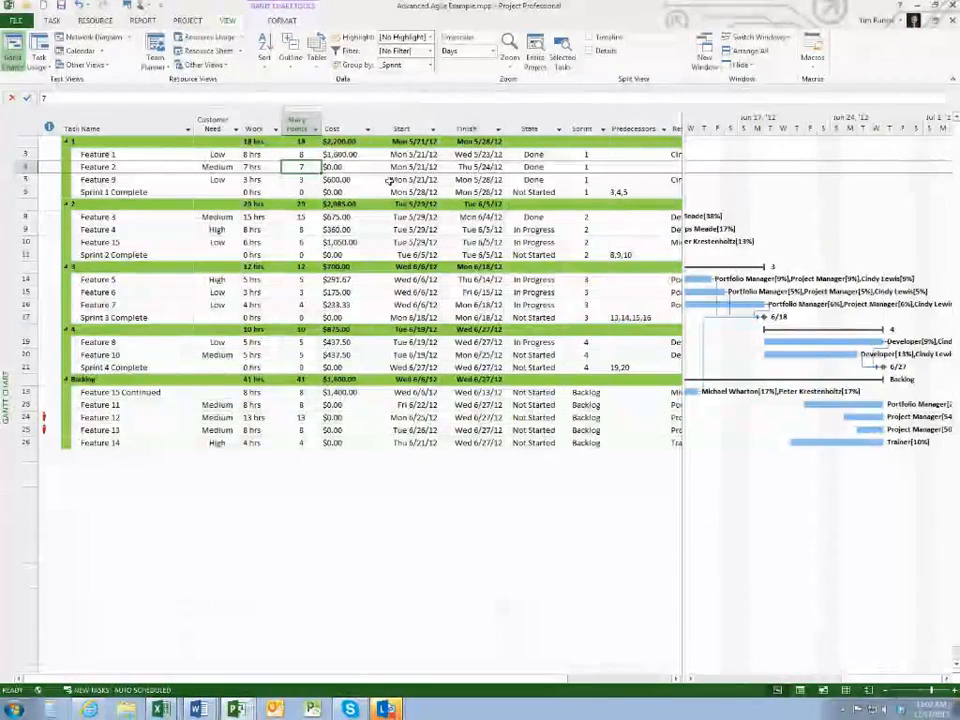
{"action": "left_click", "coordinate": [139, 167]}
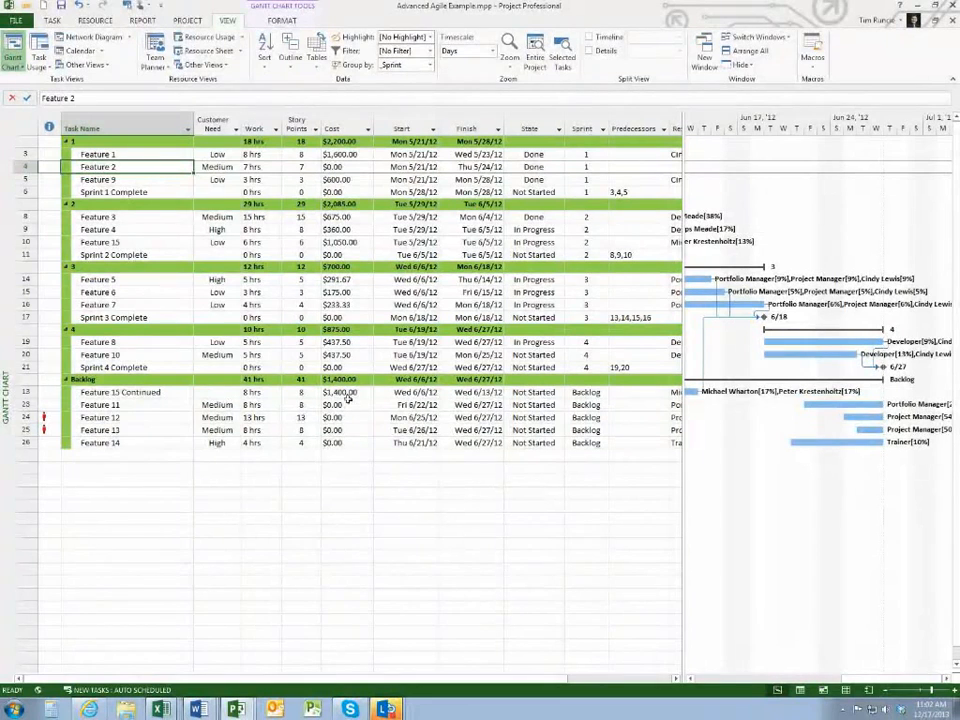
{"action": "left_click", "coordinate": [129, 217]}
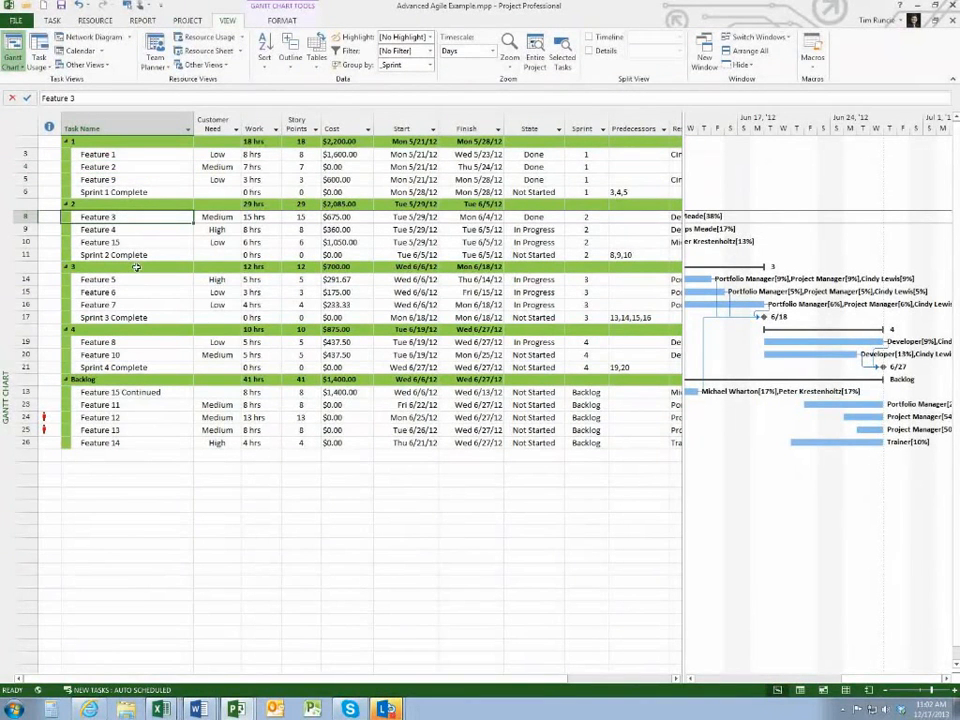
Remove the grouping from the task list and select Feature 1.
{"action": "left_click", "coordinate": [430, 66]}
{"action": "left_click", "coordinate": [407, 133]}
{"action": "left_click", "coordinate": [126, 181]}
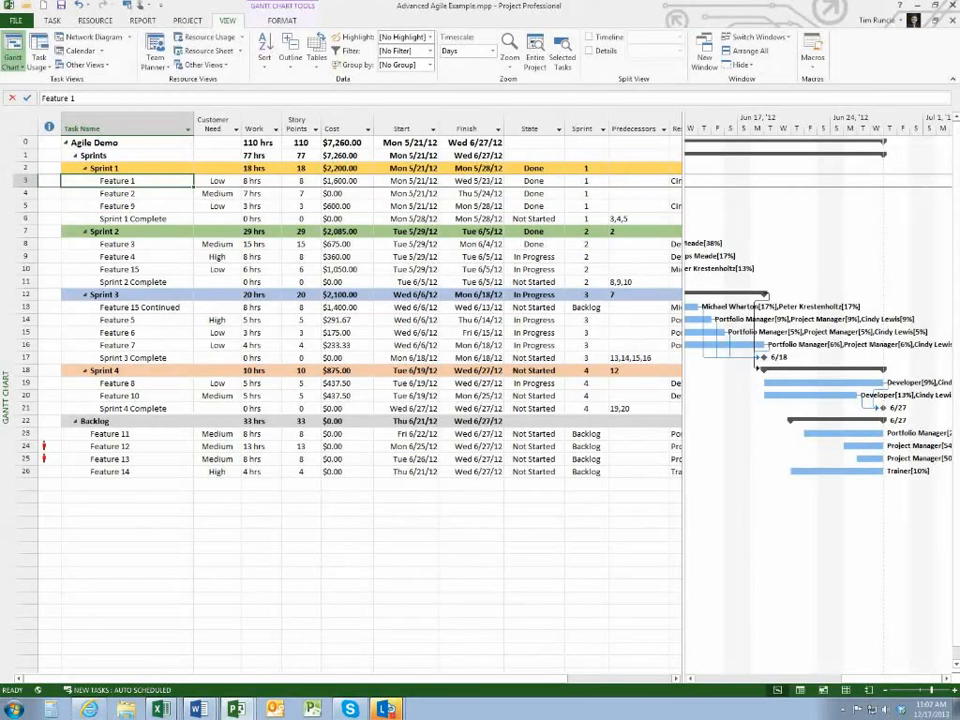
Open the recent project file Agile Demo - Original.mpp.
{"action": "left_click", "coordinate": [90, 709]}
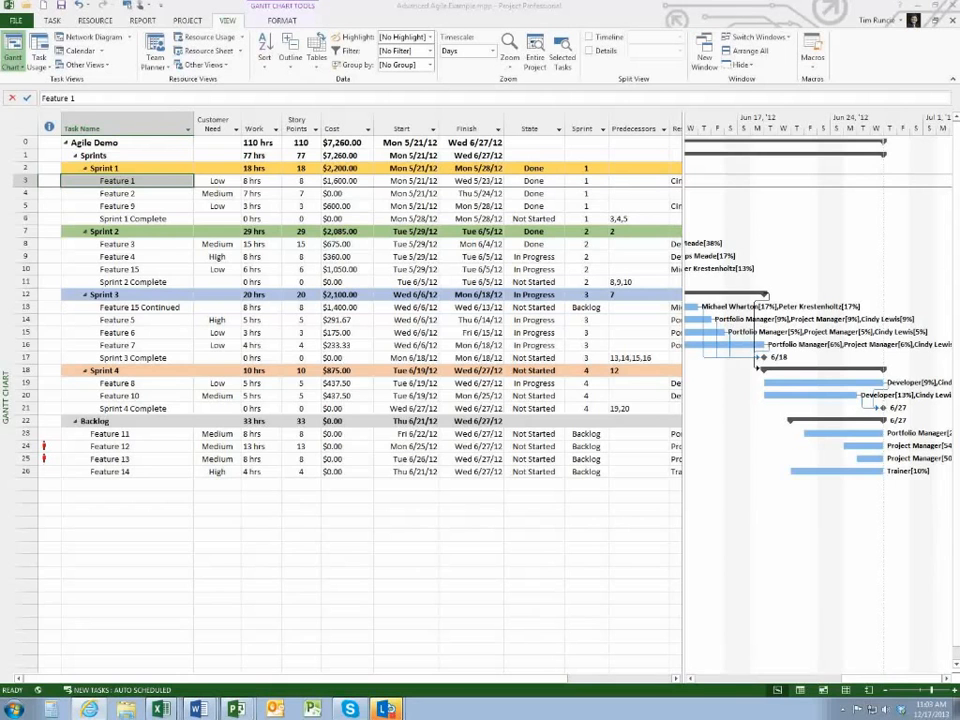
{"action": "left_click", "coordinate": [15, 22]}
{"action": "left_click", "coordinate": [27, 98]}
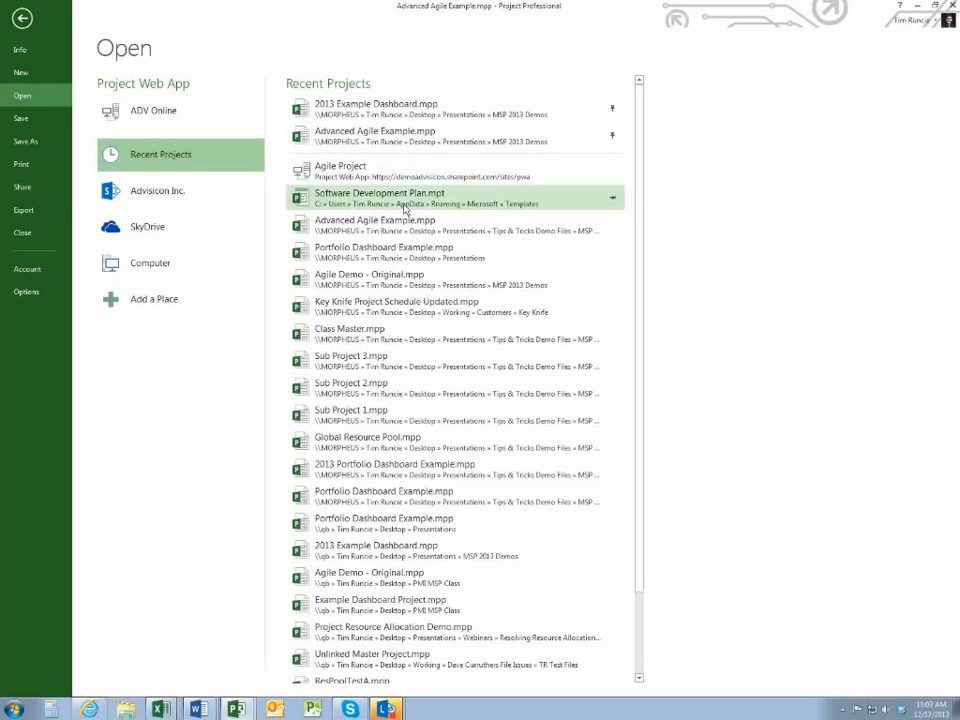
{"action": "left_click", "coordinate": [305, 275]}
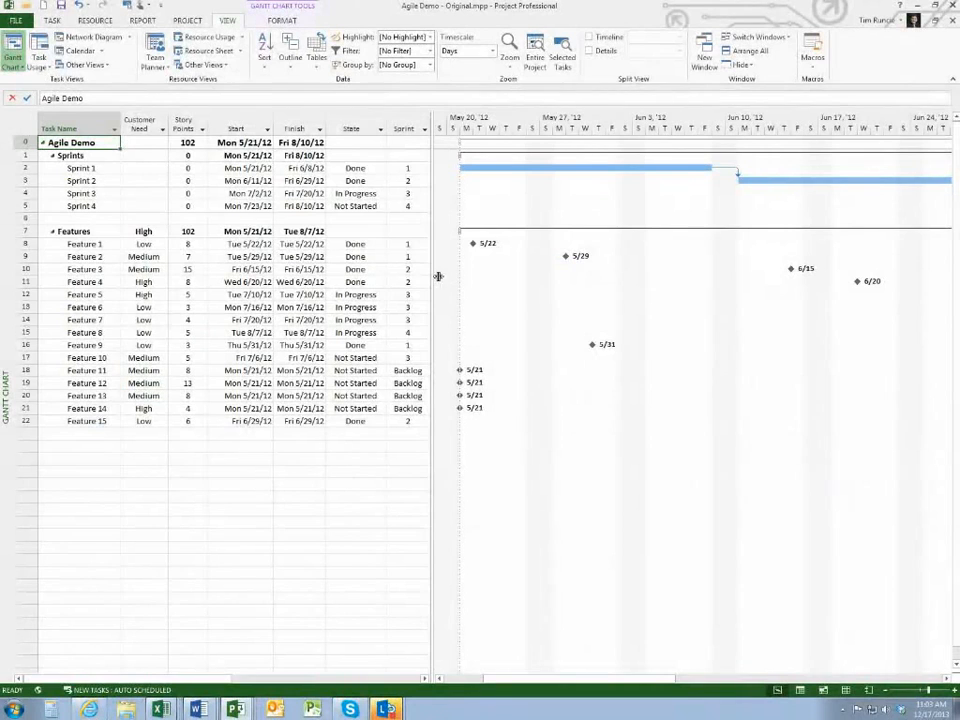
Widen the task table to show the Duration column and select Features 1 through 15.
{"action": "left_click_drag", "start_coordinate": [438, 276], "coordinate": [470, 276]}
{"action": "left_click", "coordinate": [76, 244]}
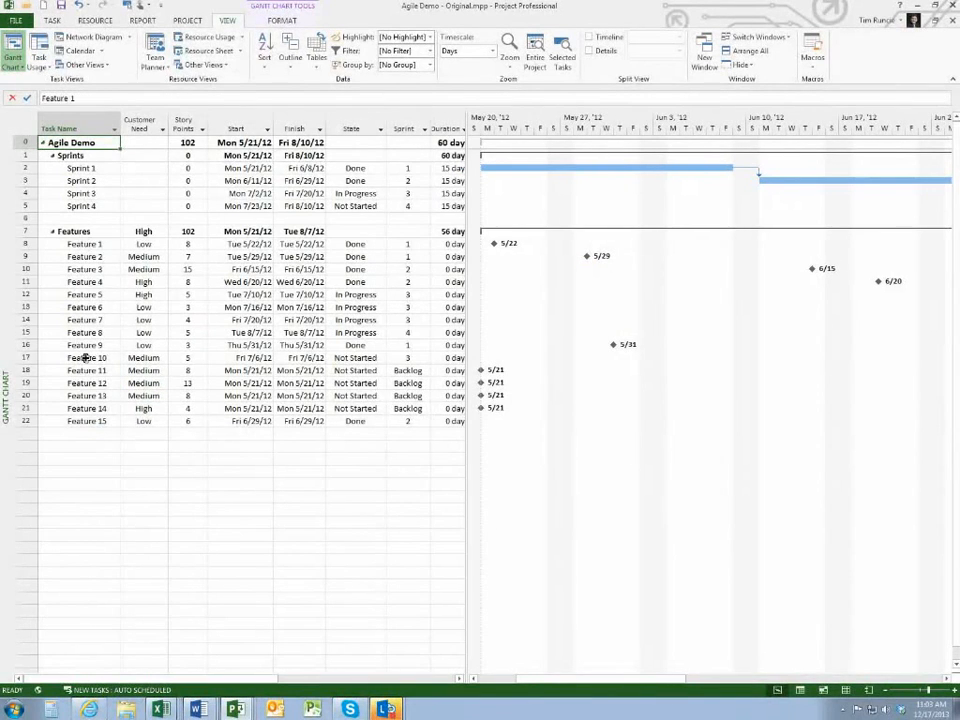
{"action": "left_click", "coordinate": [77, 422], "text": "shift"}
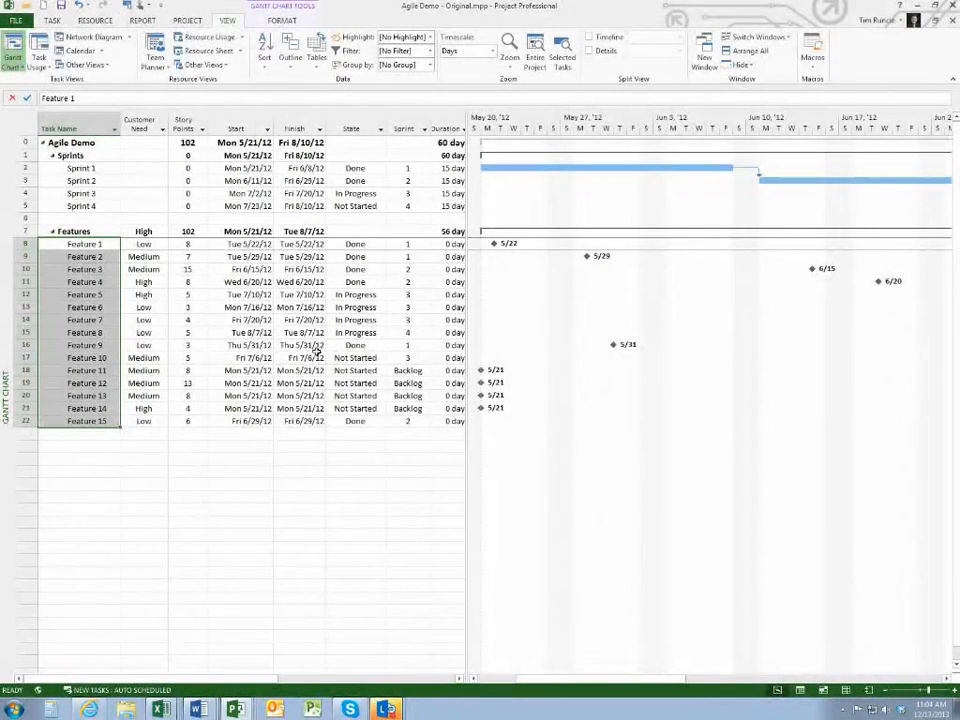
Highlight the tasks Sprint 1 through Sprint 4, followed by Sprint 2 and Sprint 1 individually.
{"action": "left_click", "coordinate": [96, 168]}
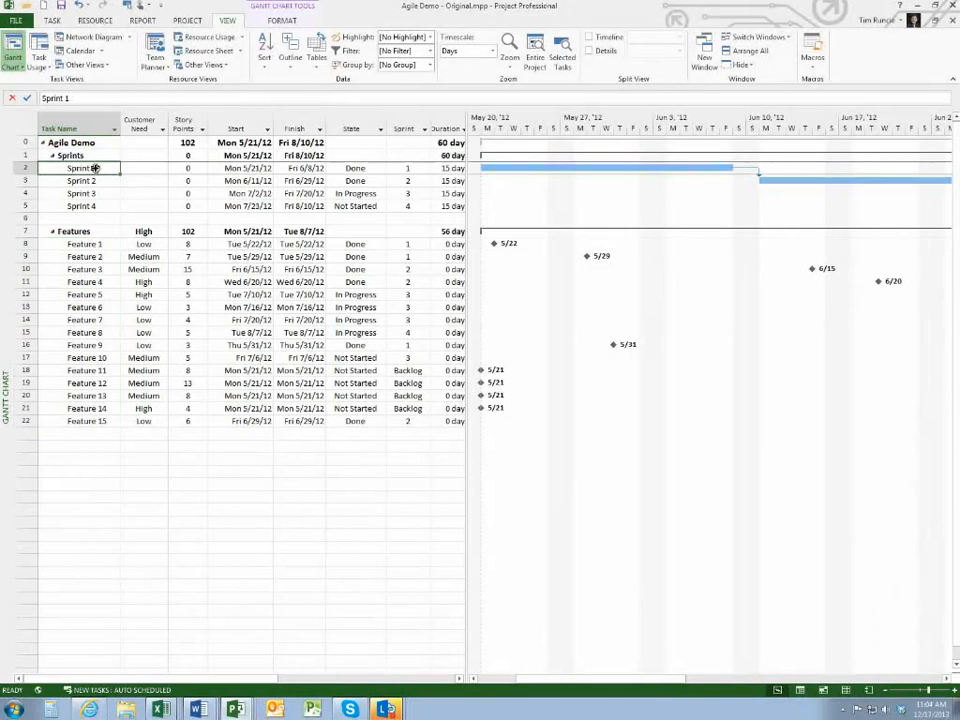
{"action": "left_click_drag", "start_coordinate": [96, 168], "coordinate": [92, 206]}
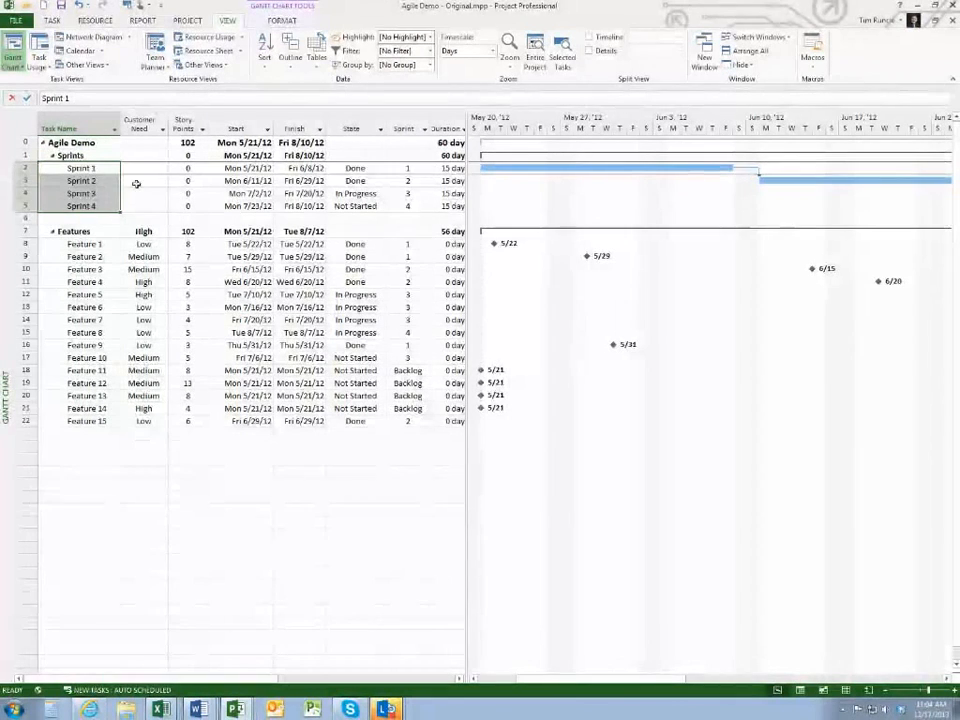
{"action": "left_click", "coordinate": [105, 183]}
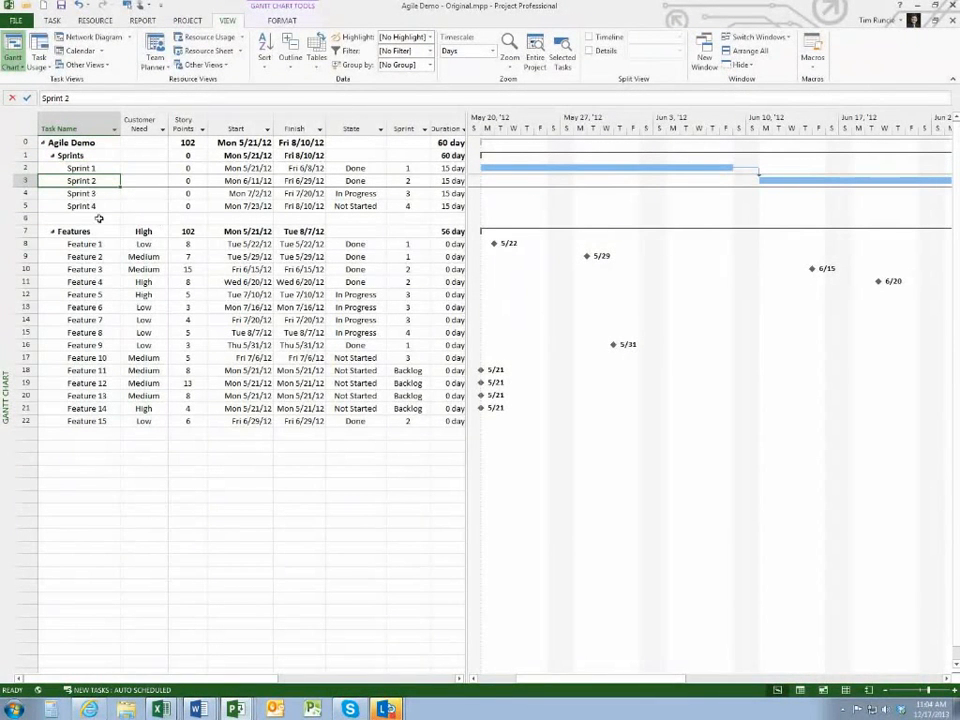
{"action": "left_click", "coordinate": [78, 167]}
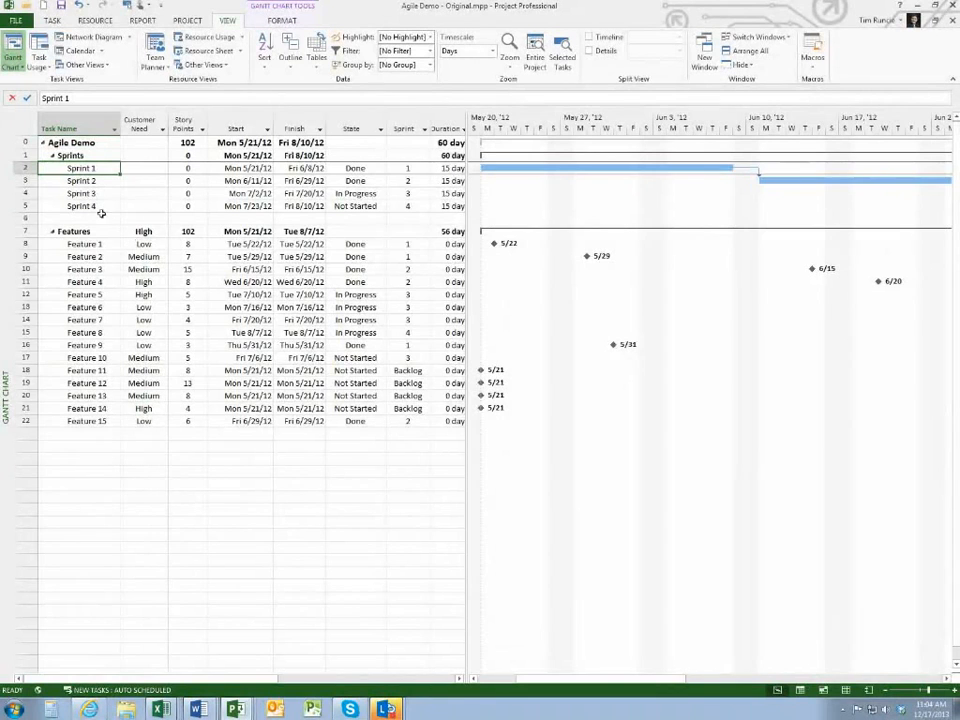
{"action": "left_click", "coordinate": [92, 181]}
Select Features 1 through 15 again and widen the task table to reveal the Work column.
{"action": "left_click_drag", "start_coordinate": [75, 244], "coordinate": [75, 418]}
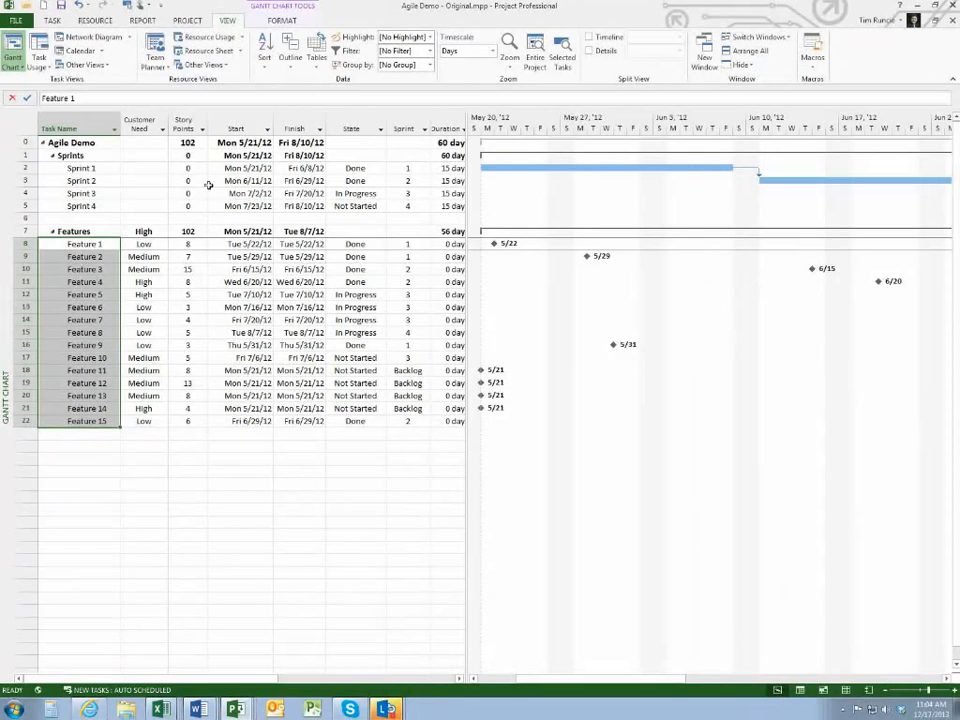
{"action": "left_click_drag", "start_coordinate": [493, 241], "coordinate": [491, 241]}
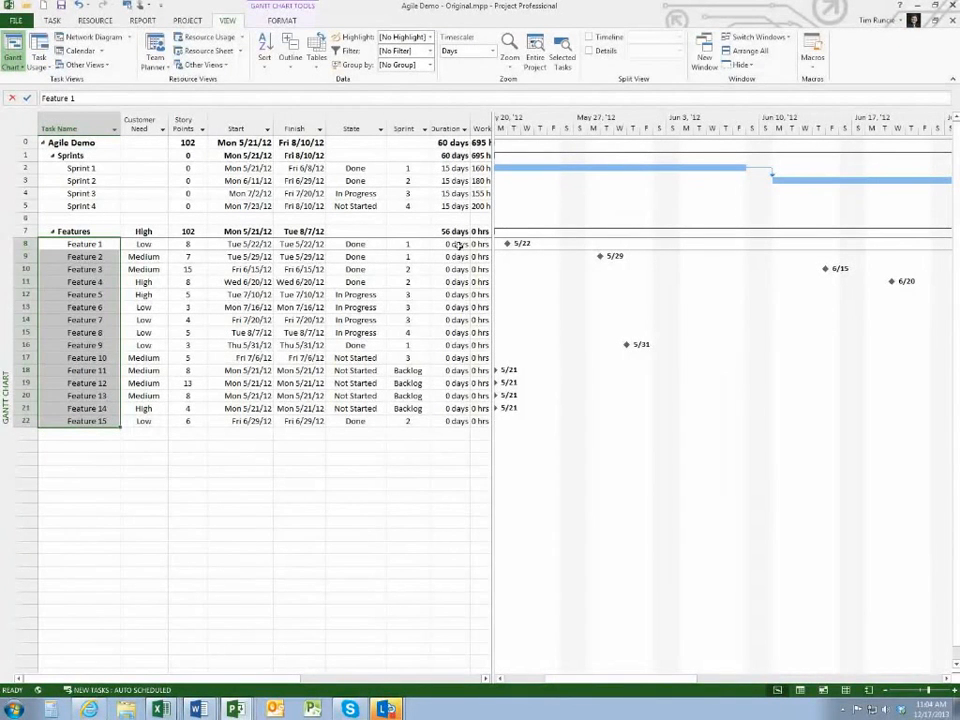
Select Sprint 2, switch to the Agile Project plan, and select Secure All Participants Buy In and Define Fields Required for Reports.
{"action": "left_click", "coordinate": [98, 180]}
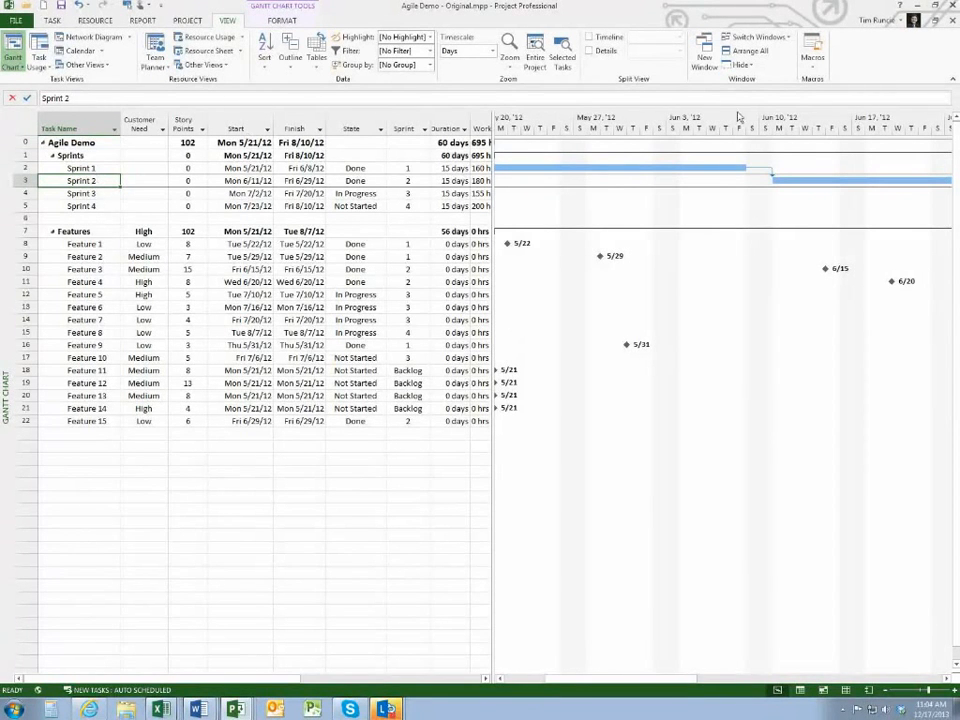
{"action": "left_click", "coordinate": [918, 6]}
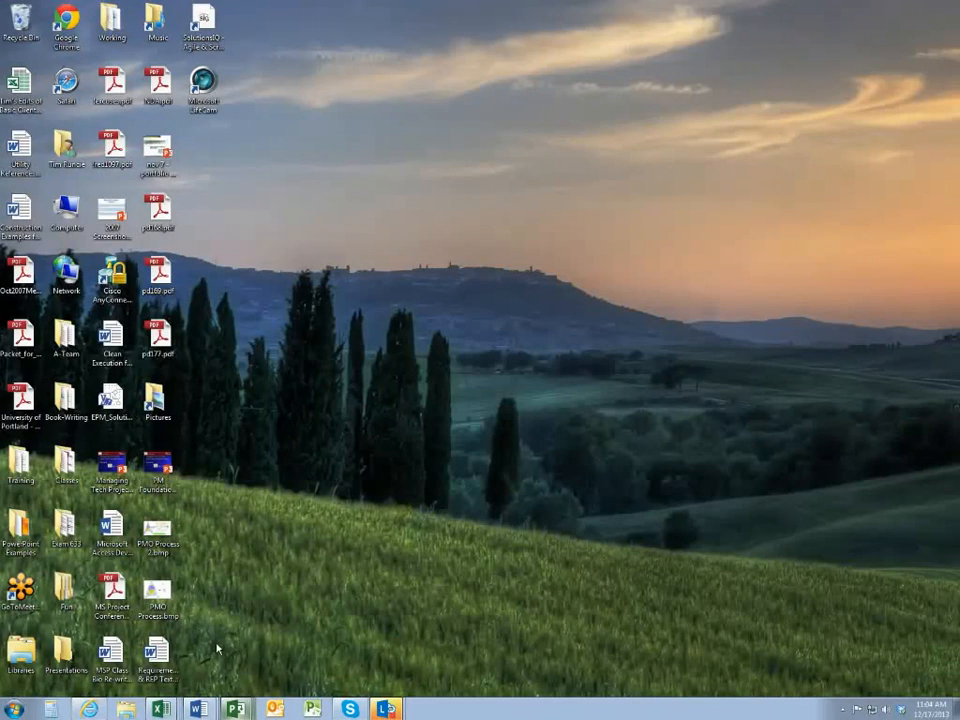
{"action": "left_click", "coordinate": [230, 706]}
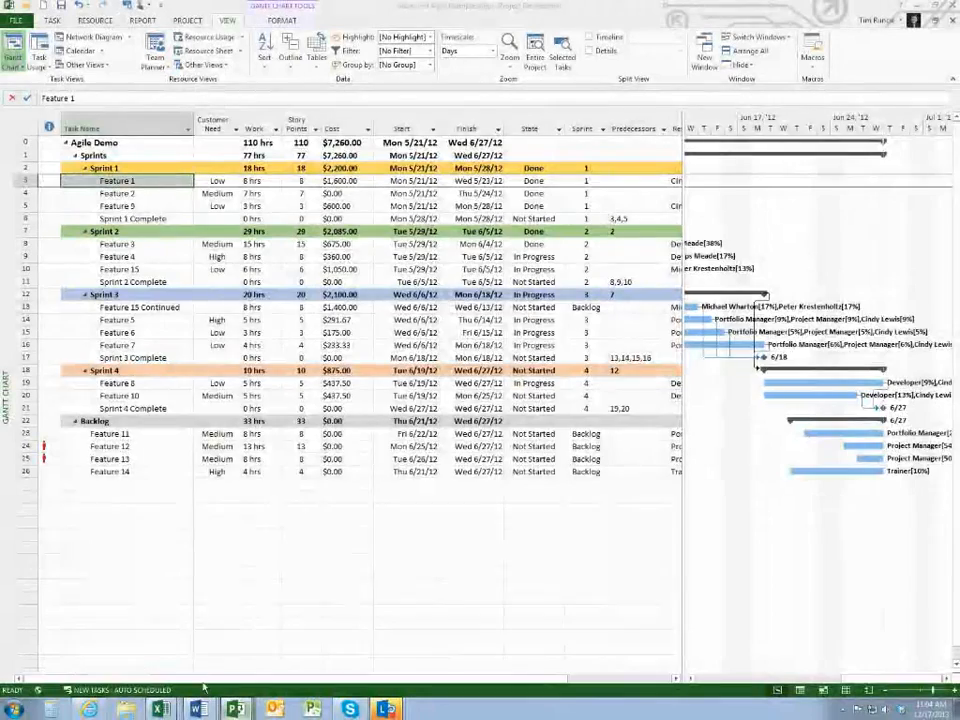
{"action": "left_click", "coordinate": [235, 708]}
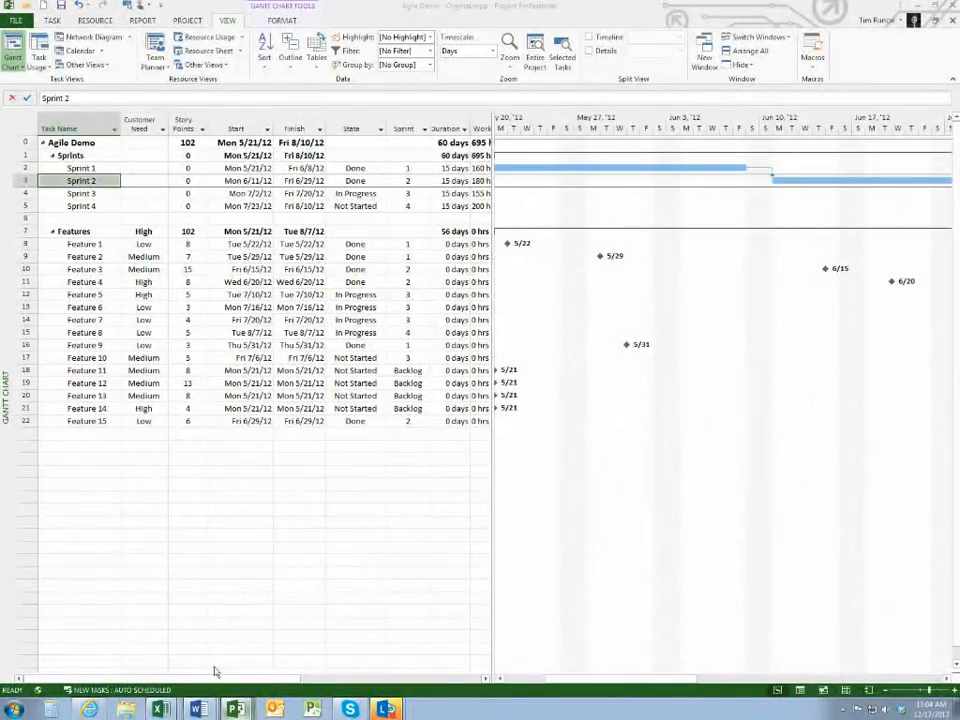
{"action": "left_click", "coordinate": [214, 667]}
{"action": "left_click", "coordinate": [327, 165]}
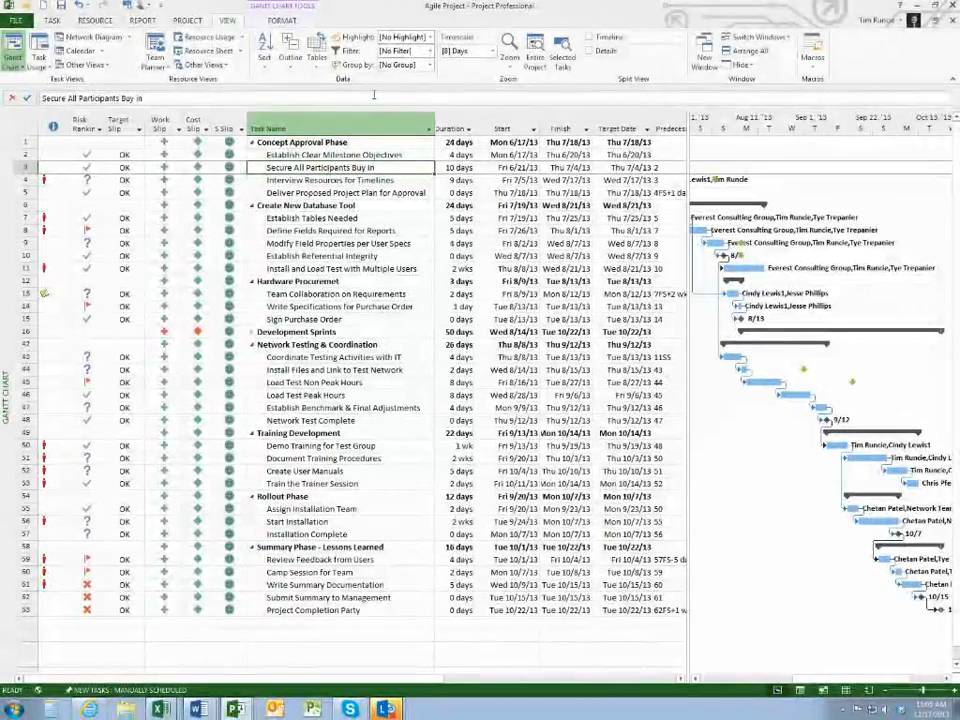
{"action": "left_click", "coordinate": [323, 231]}
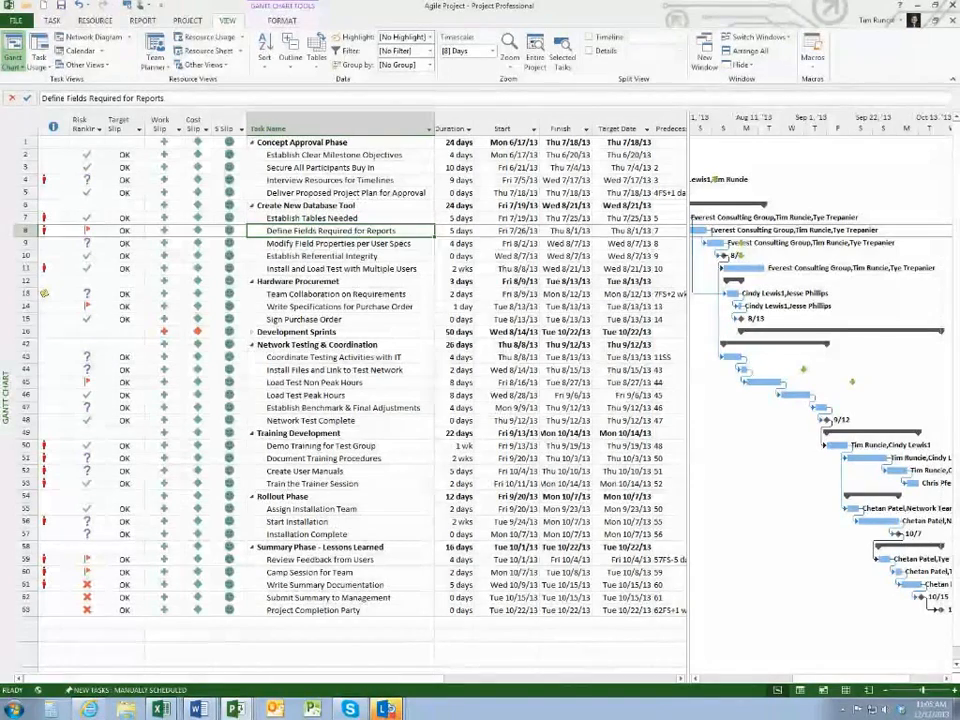
Switch to Advanced Agile Example.mpp and resize the task table to end after the Cost column, with the Gantt chart starting at May 2012.
{"action": "left_click", "coordinate": [239, 712]}
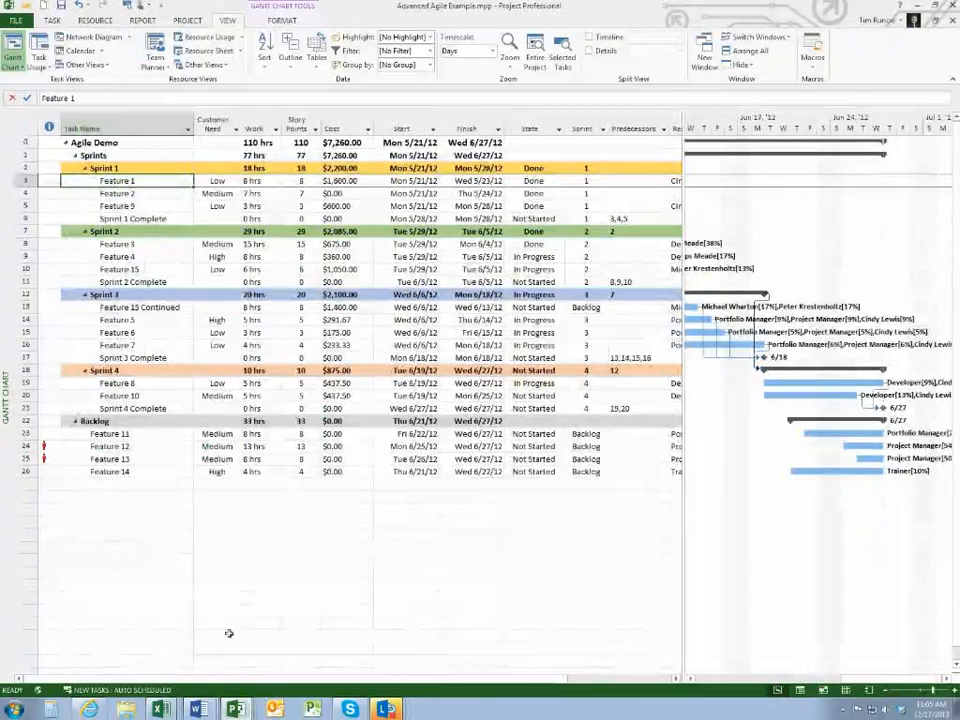
{"action": "left_click_drag", "start_coordinate": [681, 388], "coordinate": [323, 370]}
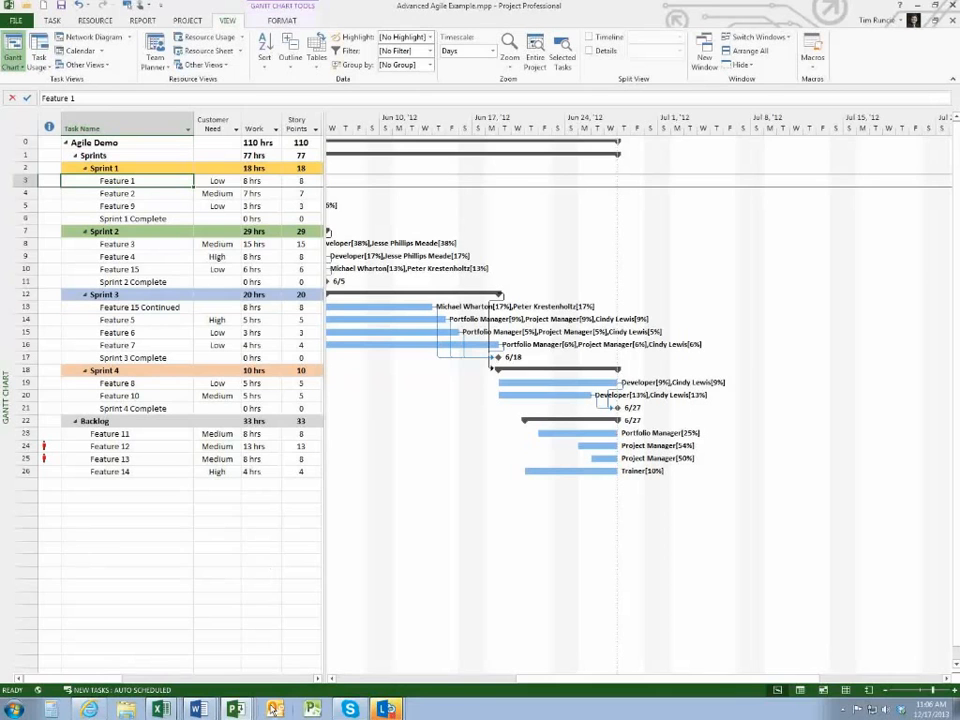
{"action": "left_click", "coordinate": [331, 680]}
{"action": "left_click_drag", "start_coordinate": [332, 682], "coordinate": [332, 682]}
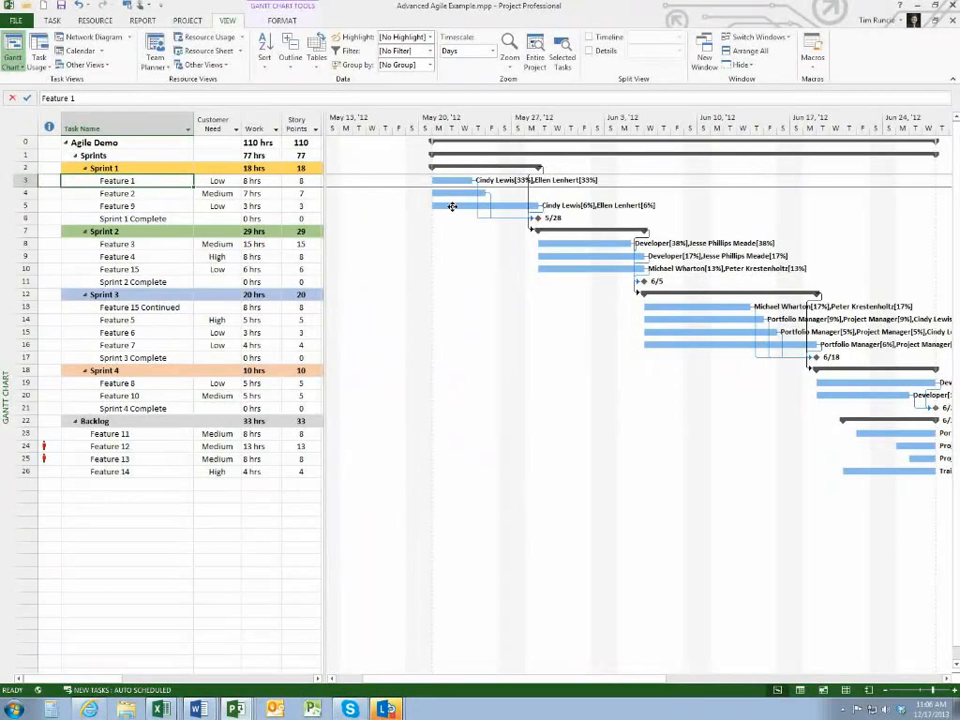
{"action": "mouse_move", "coordinate": [453, 206]}
{"action": "left_click_drag", "start_coordinate": [324, 279], "coordinate": [388, 280]}
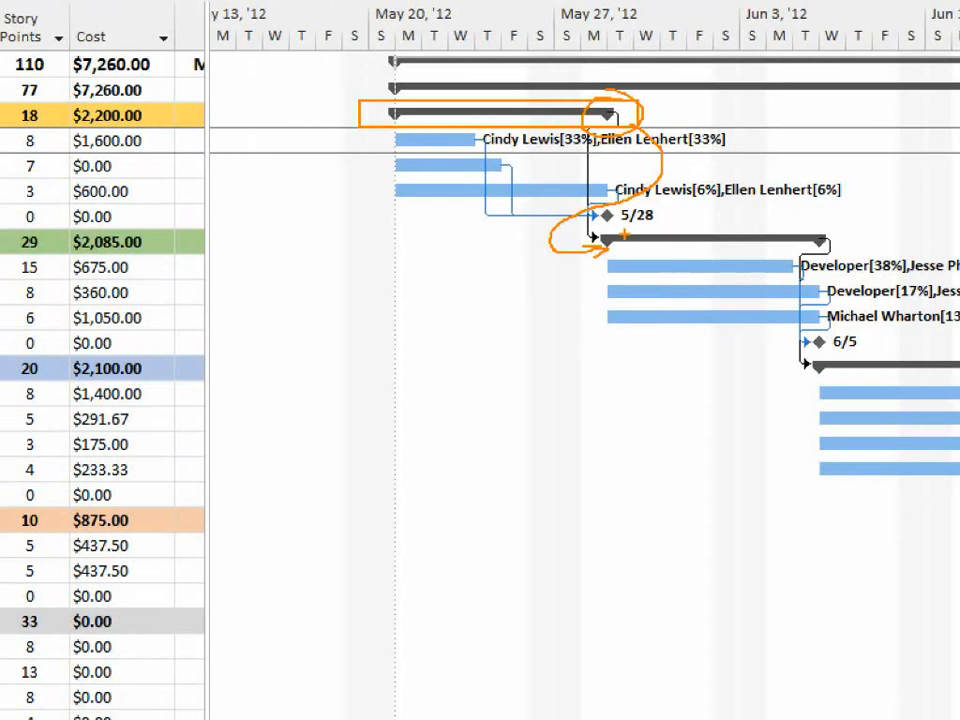
{"action": "mouse_move", "coordinate": [742, 278]}
{"action": "left_mouse_down"}
{"action": "mouse_move", "coordinate": [703, 282]}
{"action": "mouse_move", "coordinate": [732, 312]}
{"action": "mouse_move", "coordinate": [757, 290]}
{"action": "mouse_move", "coordinate": [745, 278]}
{"action": "left_mouse_up"}
{"action": "mouse_move", "coordinate": [653, 287]}
{"action": "left_mouse_down"}
{"action": "mouse_move", "coordinate": [529, 291]}
{"action": "mouse_move", "coordinate": [495, 276]}
{"action": "mouse_move", "coordinate": [465, 292]}
{"action": "mouse_move", "coordinate": [491, 311]}
{"action": "left_mouse_up"}
{"action": "mouse_move", "coordinate": [611, 225]}
{"action": "left_mouse_down"}
{"action": "mouse_move", "coordinate": [597, 230]}
{"action": "mouse_move", "coordinate": [627, 234]}
{"action": "left_mouse_up"}
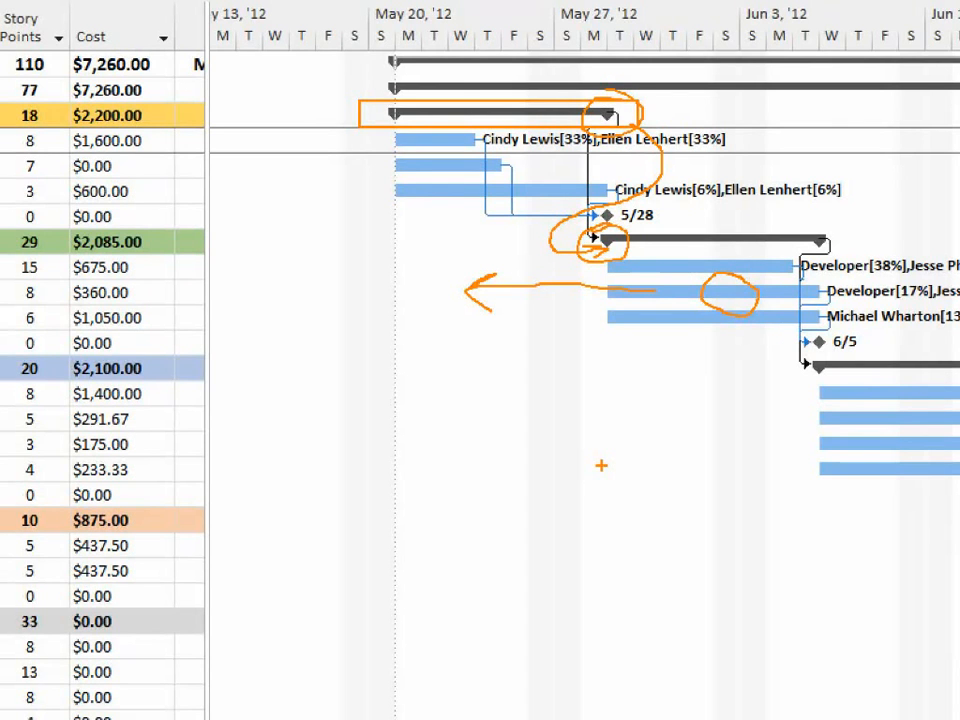
{"action": "key", "text": "e"}
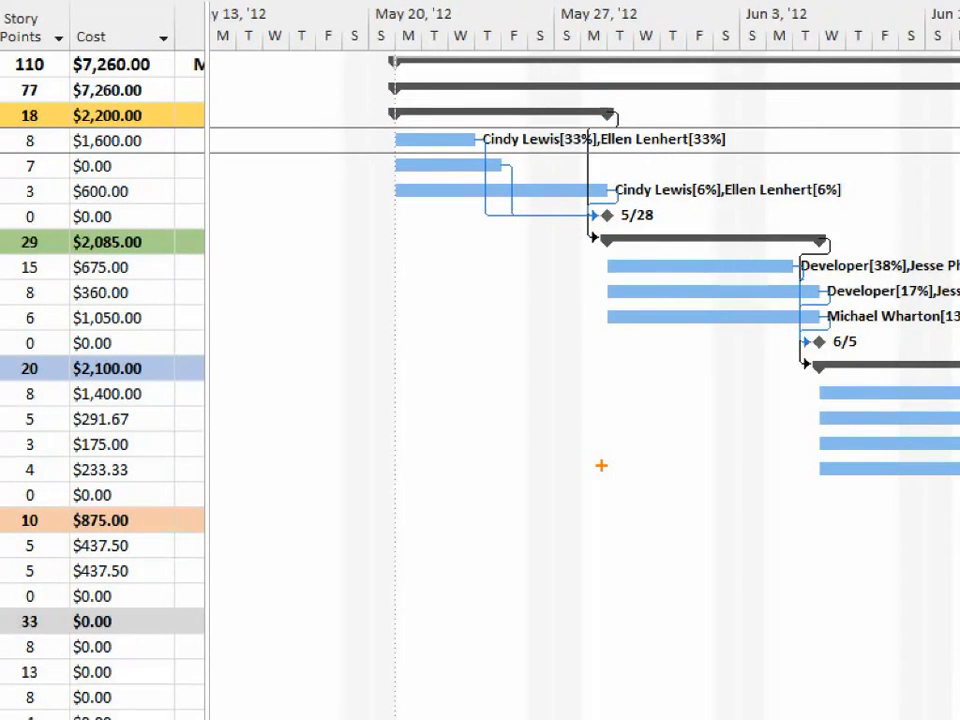
{"action": "left_click_drag", "start_coordinate": [600, 358], "coordinate": [640, 410]}
{"action": "mouse_move", "coordinate": [634, 366]}
{"action": "left_mouse_down"}
{"action": "mouse_move", "coordinate": [584, 413]}
{"action": "mouse_move", "coordinate": [646, 414]}
{"action": "mouse_move", "coordinate": [692, 372]}
{"action": "left_mouse_up"}
{"action": "mouse_move", "coordinate": [717, 401]}
{"action": "left_mouse_down"}
{"action": "mouse_move", "coordinate": [714, 289]}
{"action": "mouse_move", "coordinate": [688, 330]}
{"action": "left_mouse_up"}
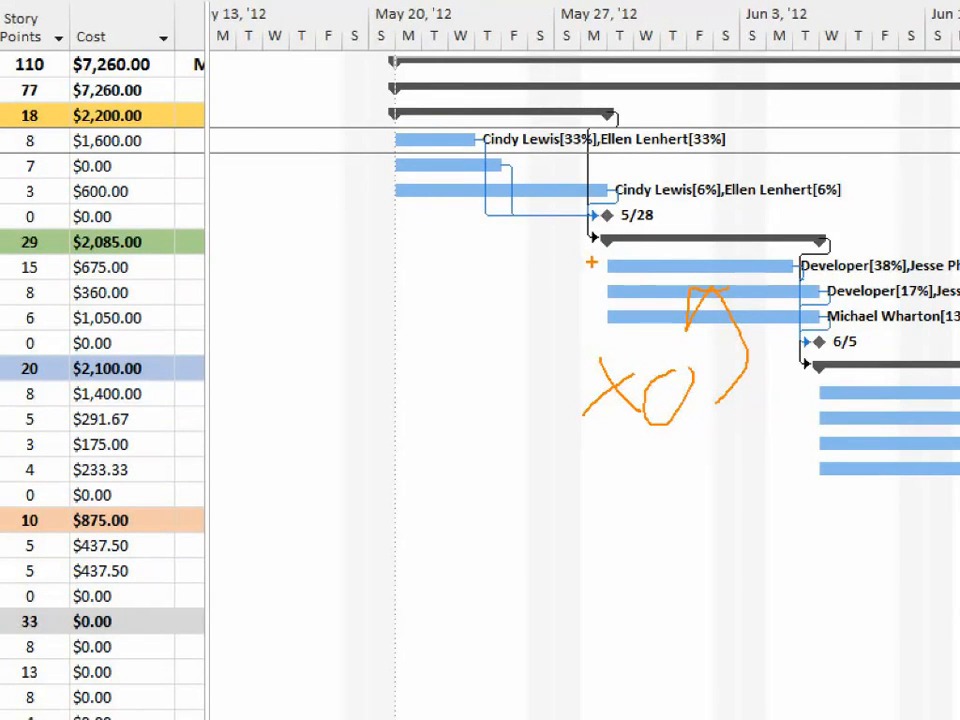
{"action": "mouse_move", "coordinate": [640, 243]}
{"action": "left_mouse_down"}
{"action": "mouse_move", "coordinate": [672, 262]}
{"action": "mouse_move", "coordinate": [489, 270]}
{"action": "mouse_move", "coordinate": [495, 278]}
{"action": "left_mouse_up"}
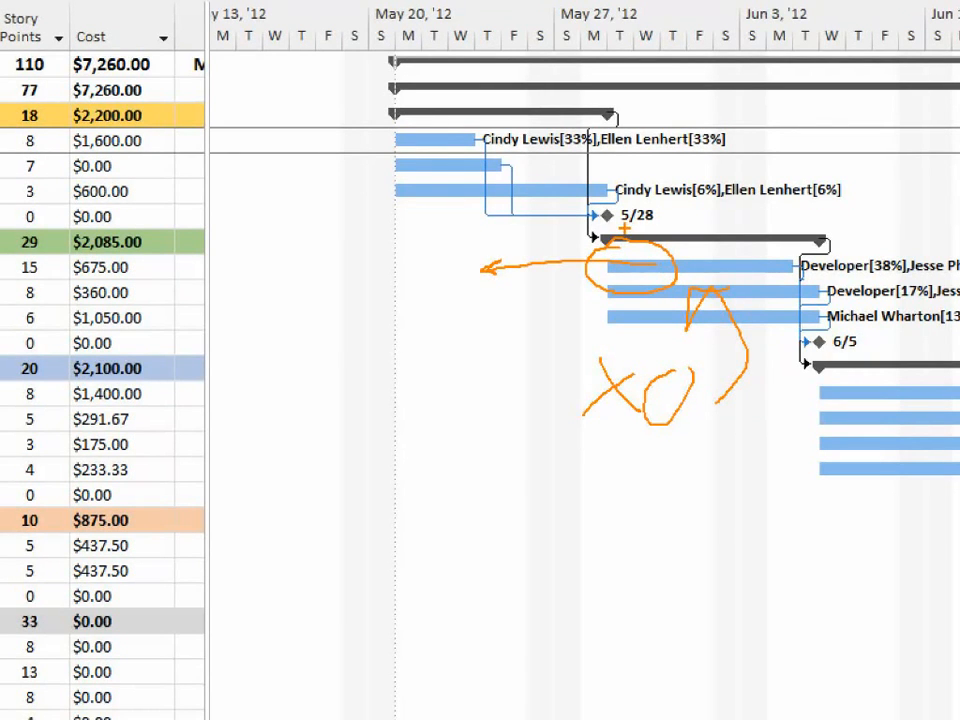
{"action": "key", "text": "e"}
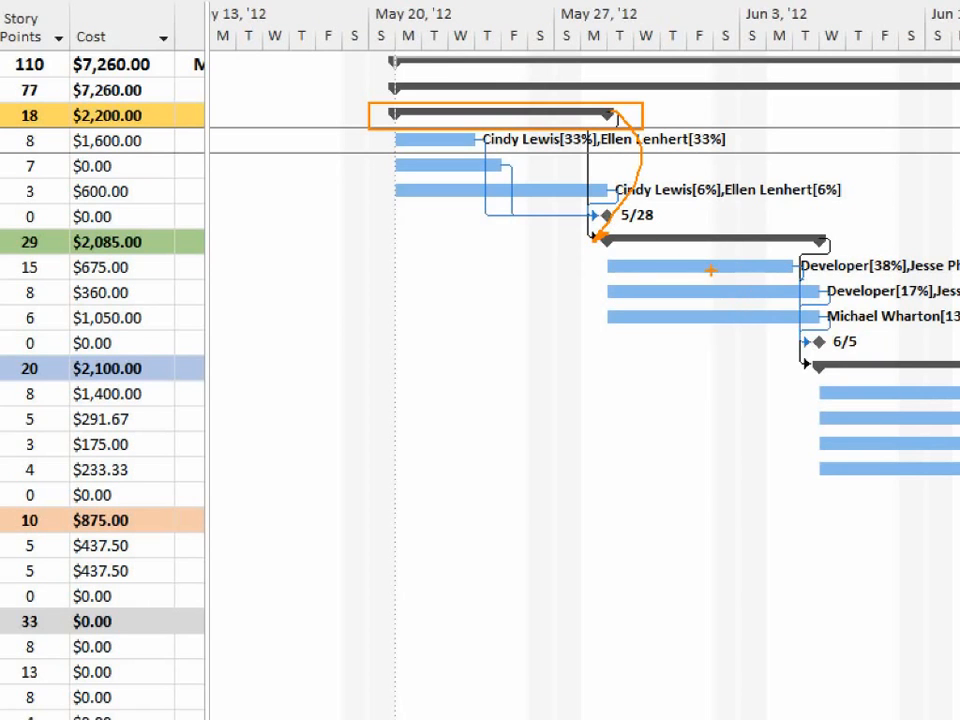
{"action": "mouse_move", "coordinate": [703, 252]}
{"action": "left_mouse_down"}
{"action": "mouse_move", "coordinate": [691, 265]}
{"action": "mouse_move", "coordinate": [701, 252]}
{"action": "mouse_move", "coordinate": [561, 187]}
{"action": "mouse_move", "coordinate": [551, 202]}
{"action": "mouse_move", "coordinate": [564, 178]}
{"action": "left_mouse_up"}
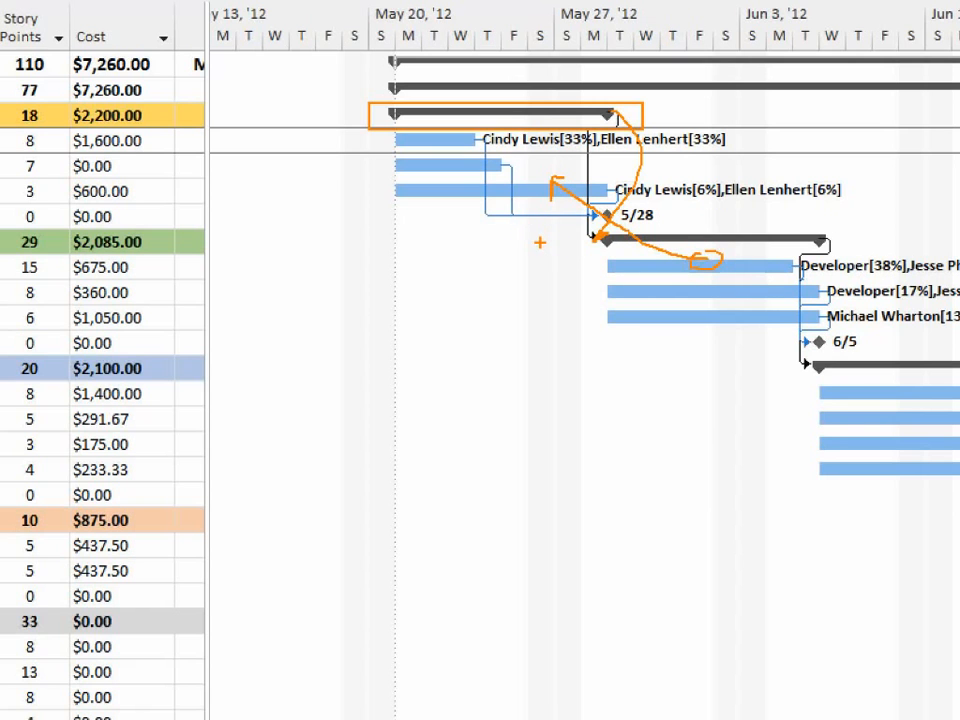
{"action": "key", "text": "Escape"}
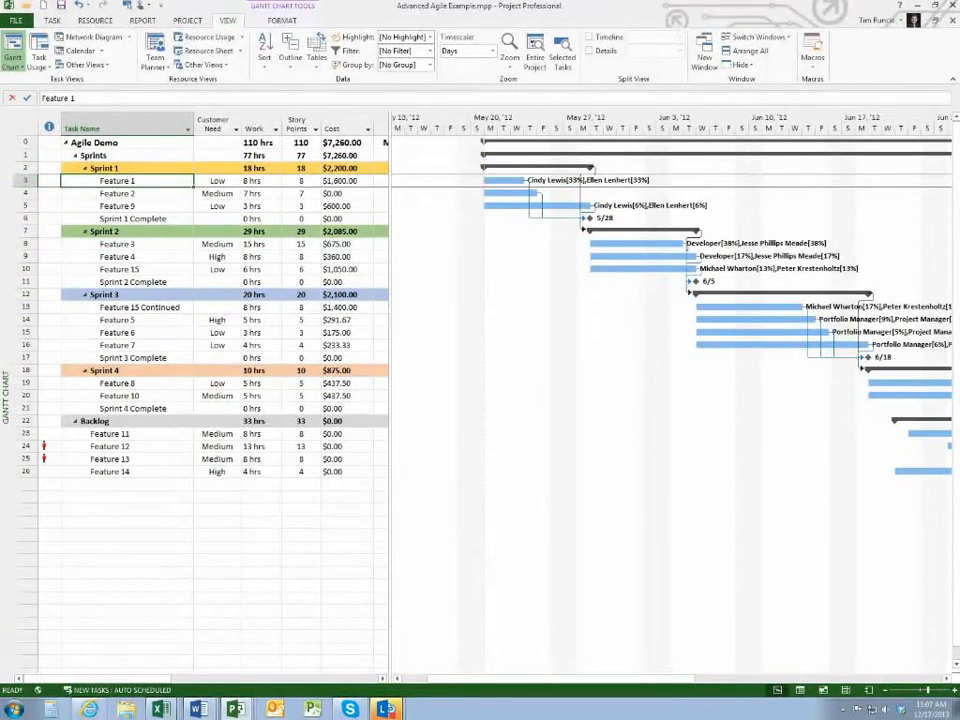
Select Feature 9 and Feature 2 under Sprint 1, and switch back to the Agile Project plan.
{"action": "key", "text": "alt+Tab"}
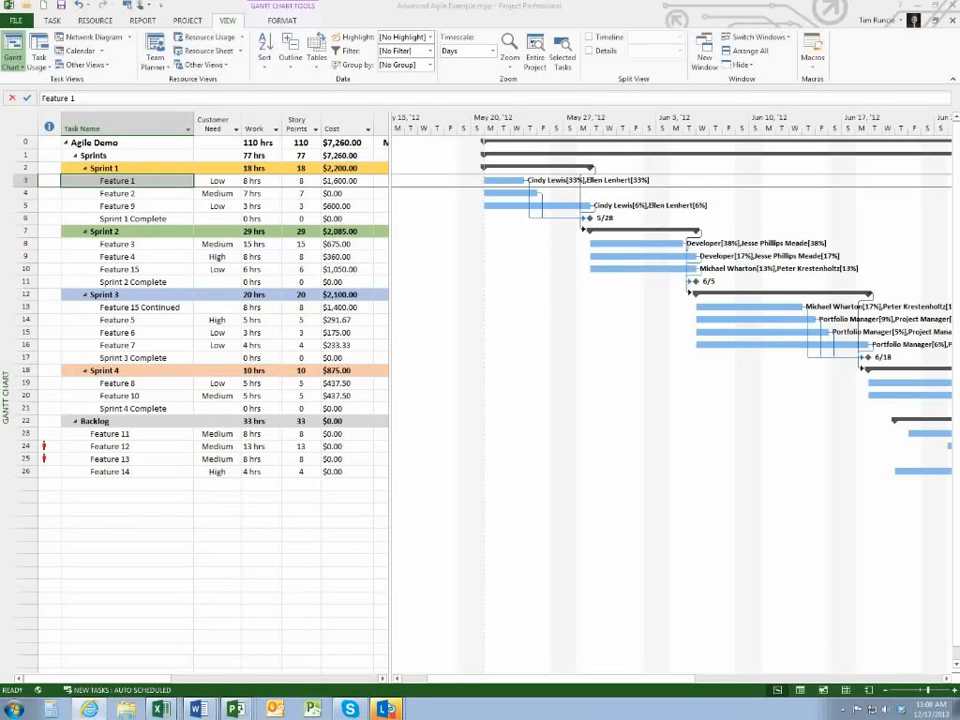
{"action": "left_click", "coordinate": [140, 205]}
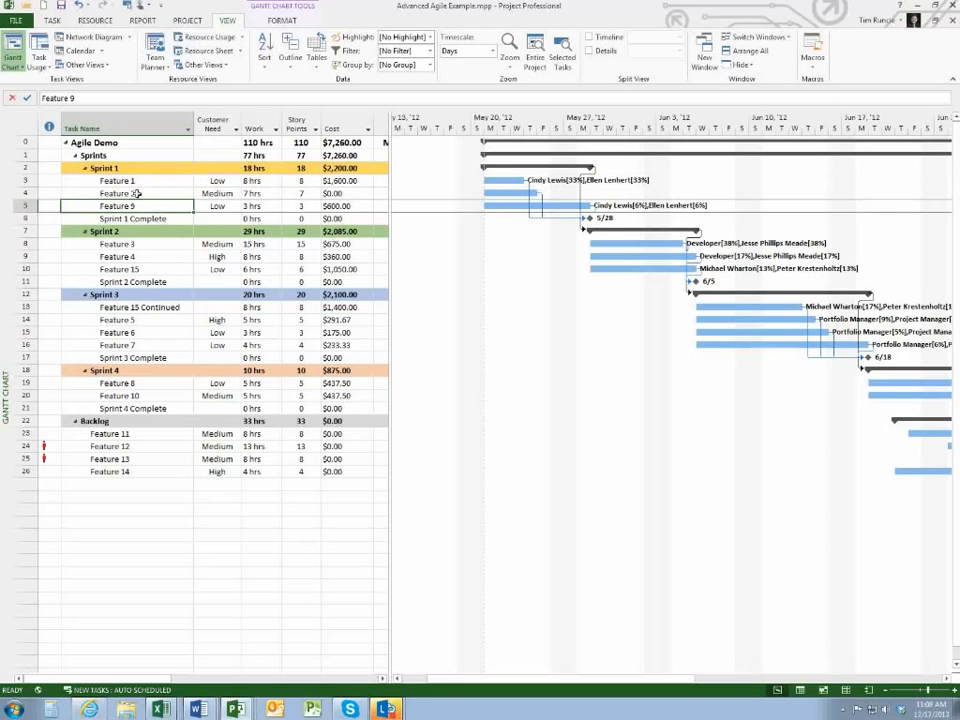
{"action": "left_click", "coordinate": [140, 193]}
{"action": "left_click", "coordinate": [240, 710]}
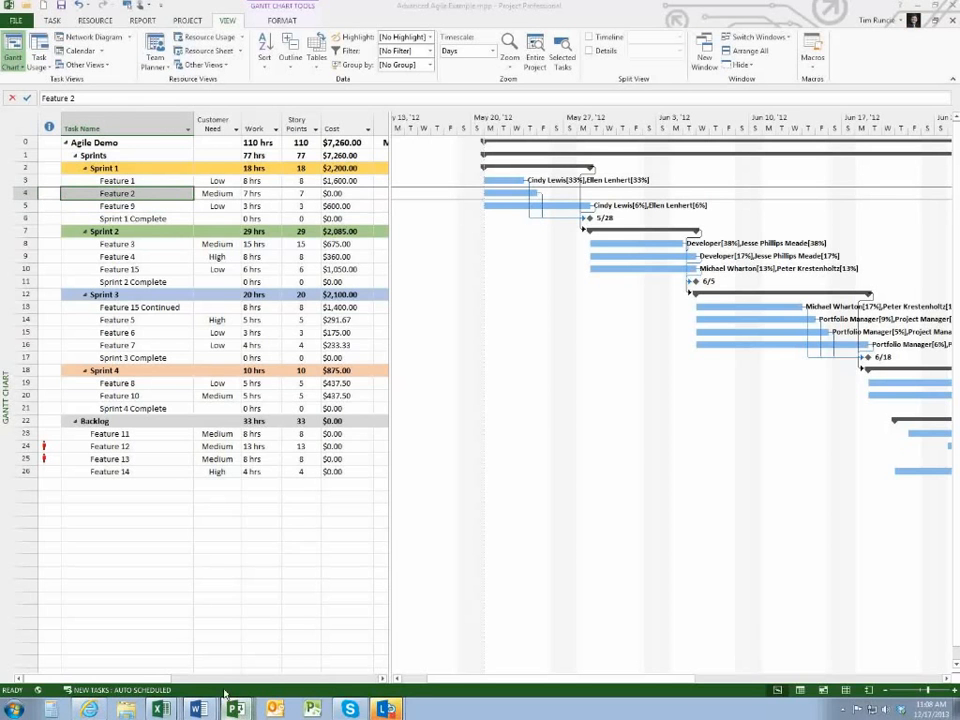
{"action": "left_click", "coordinate": [163, 500]}
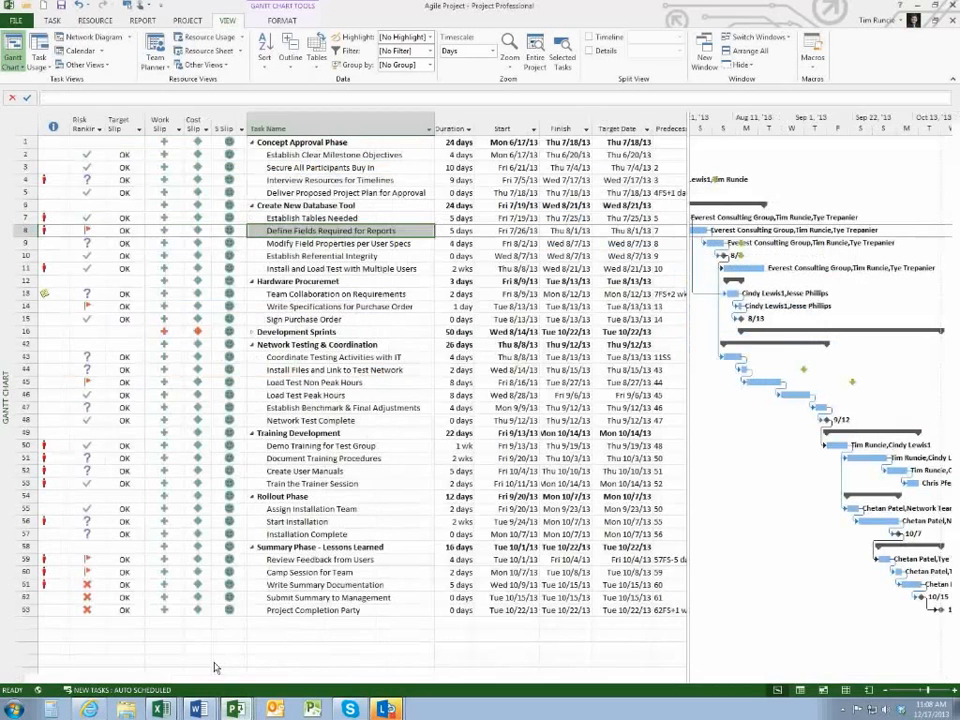
Select Interview Resources for Timelines, Create New Database Tool and Establish Tables Needed, and narrow the task table to expose more Gantt bars.
{"action": "left_click", "coordinate": [320, 180]}
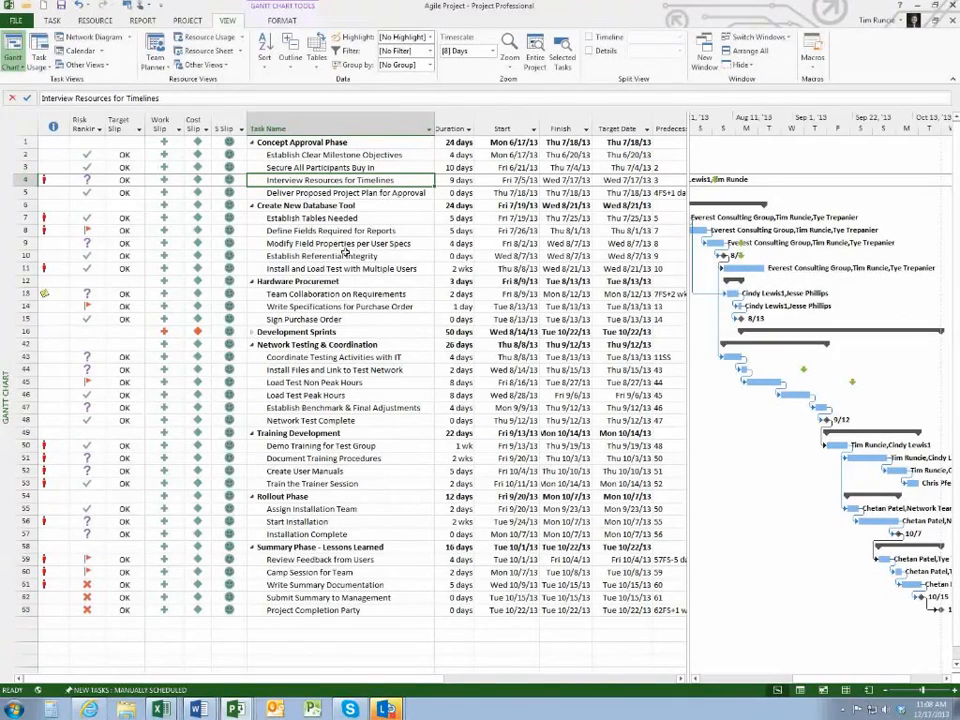
{"action": "left_click", "coordinate": [340, 205]}
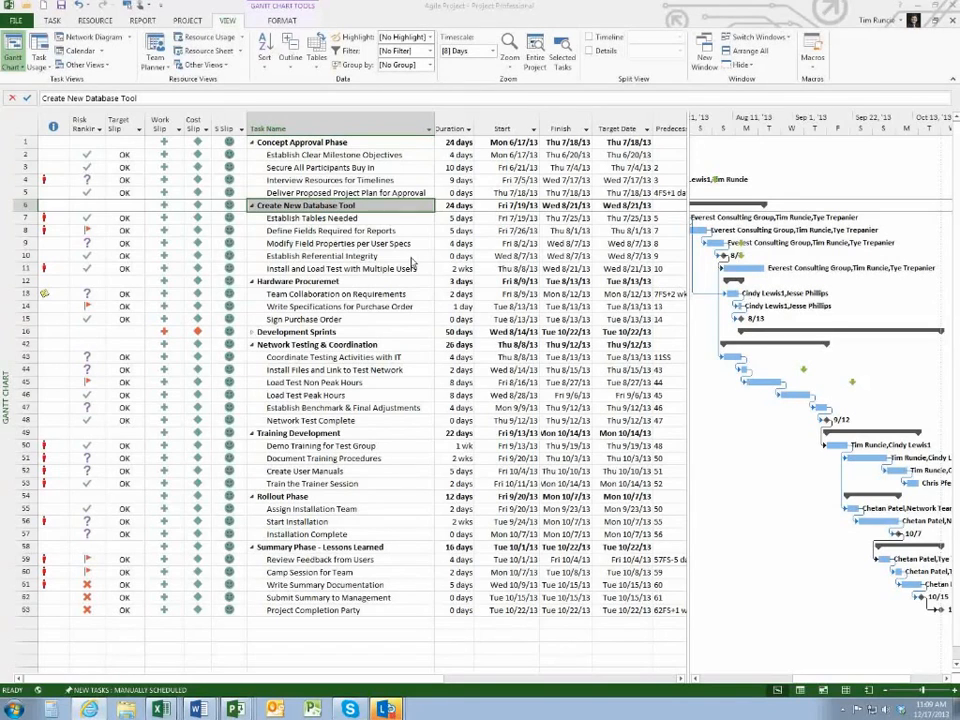
{"action": "left_click", "coordinate": [320, 217]}
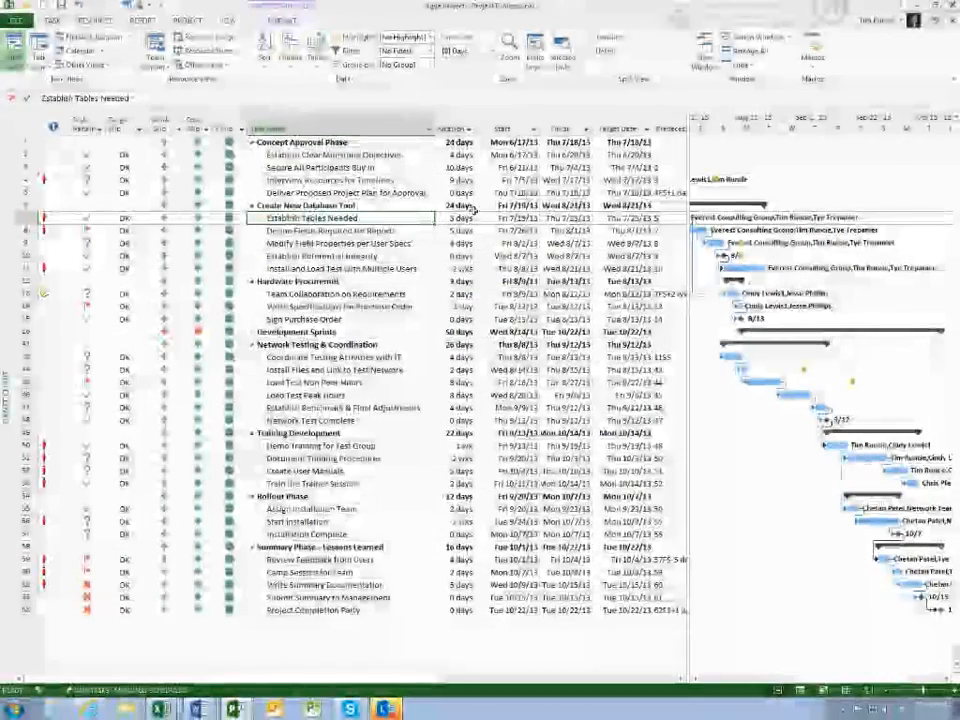
{"action": "left_click_drag", "start_coordinate": [688, 372], "coordinate": [590, 372]}
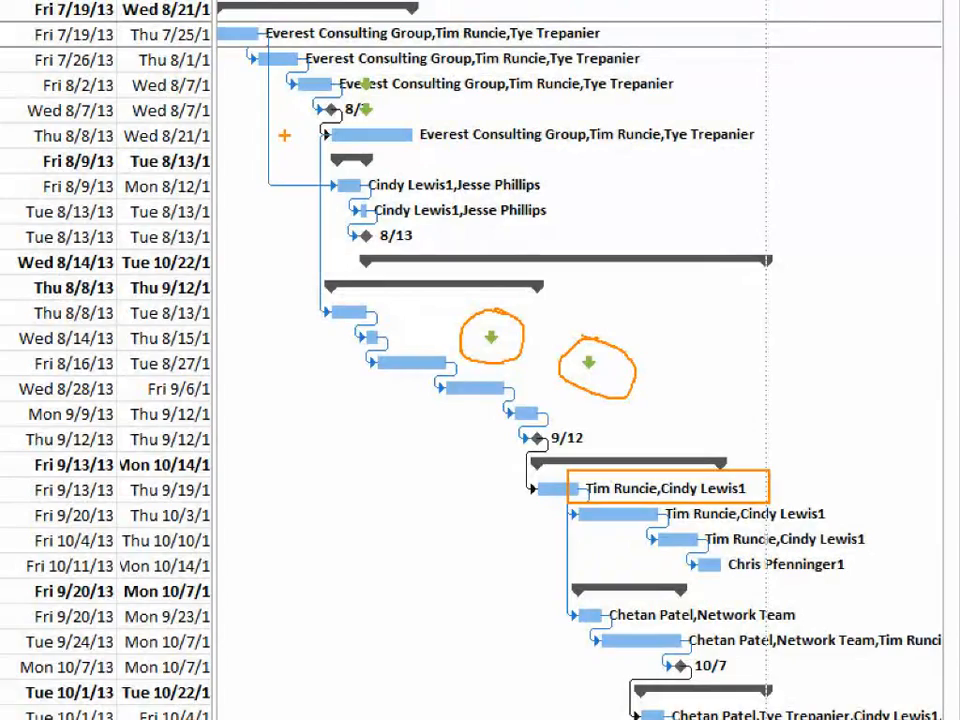
{"action": "key", "text": "Escape"}
Set the duration of the task Establish Clear Milestone Objectives to 6 days.
{"action": "left_click", "coordinate": [335, 241]}
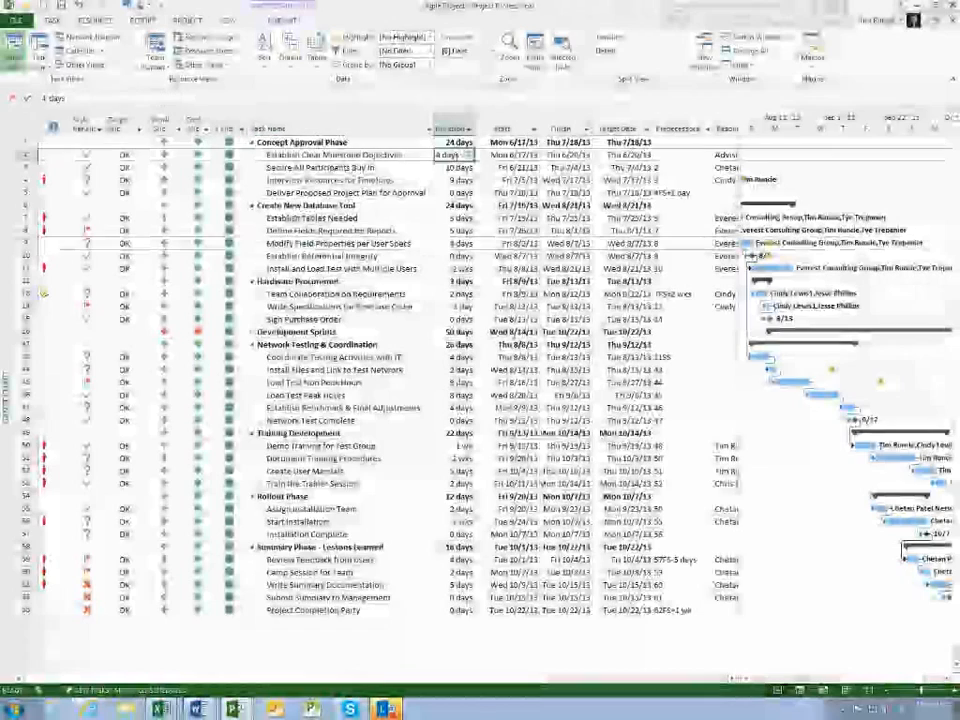
{"action": "left_click", "coordinate": [469, 152]}
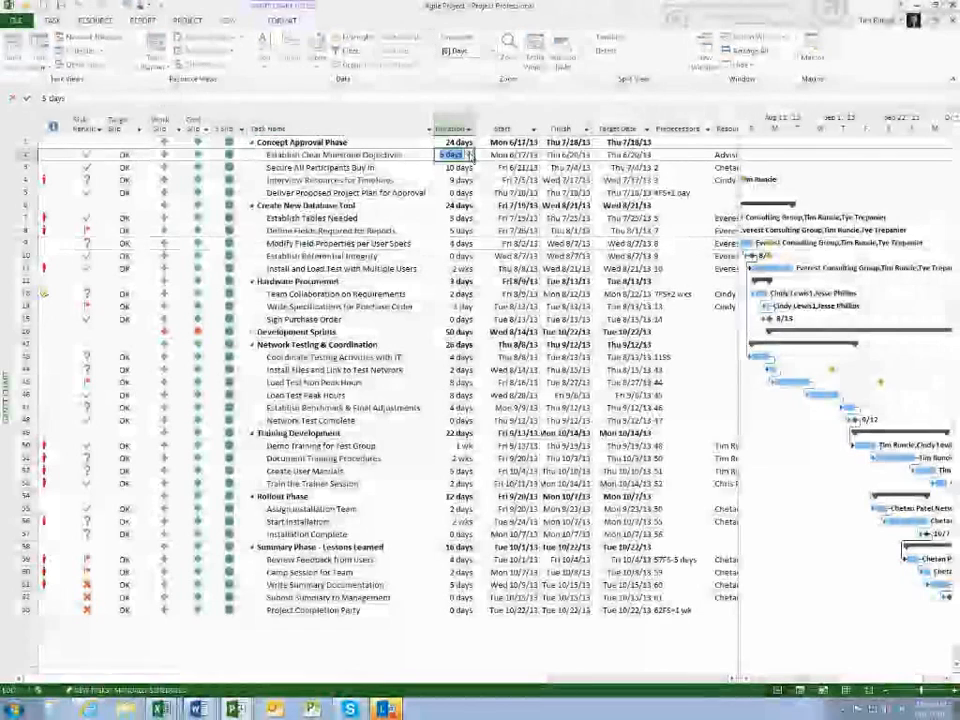
{"action": "left_click", "coordinate": [365, 170]}
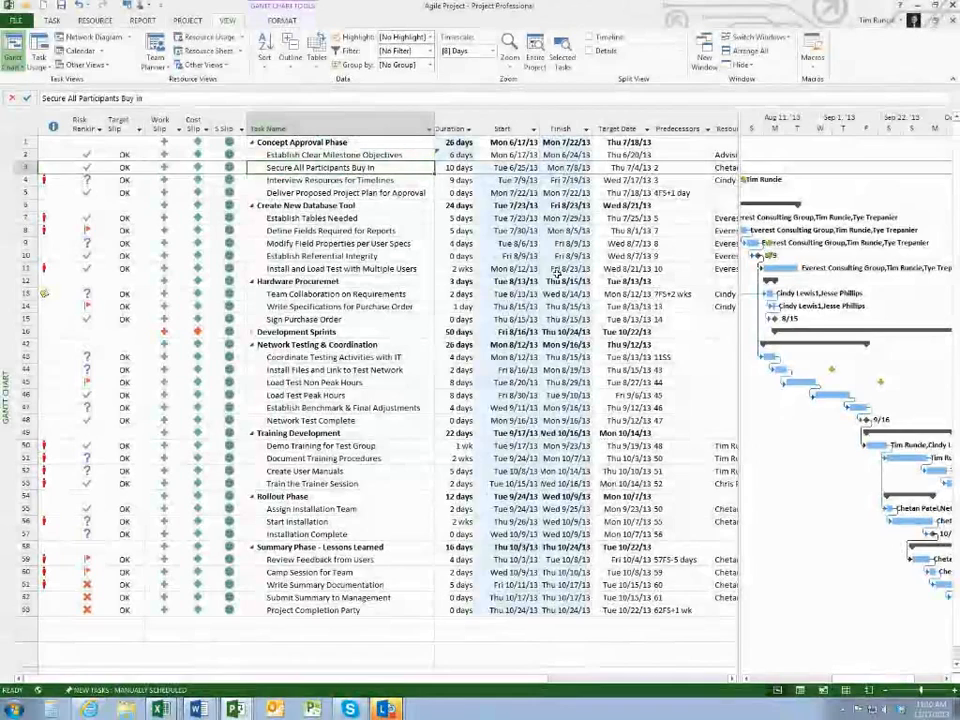
Set the duration of the task Secure All Participants Buy In to 16 days.
{"action": "left_click", "coordinate": [468, 167]}
{"action": "left_click", "coordinate": [469, 165]}
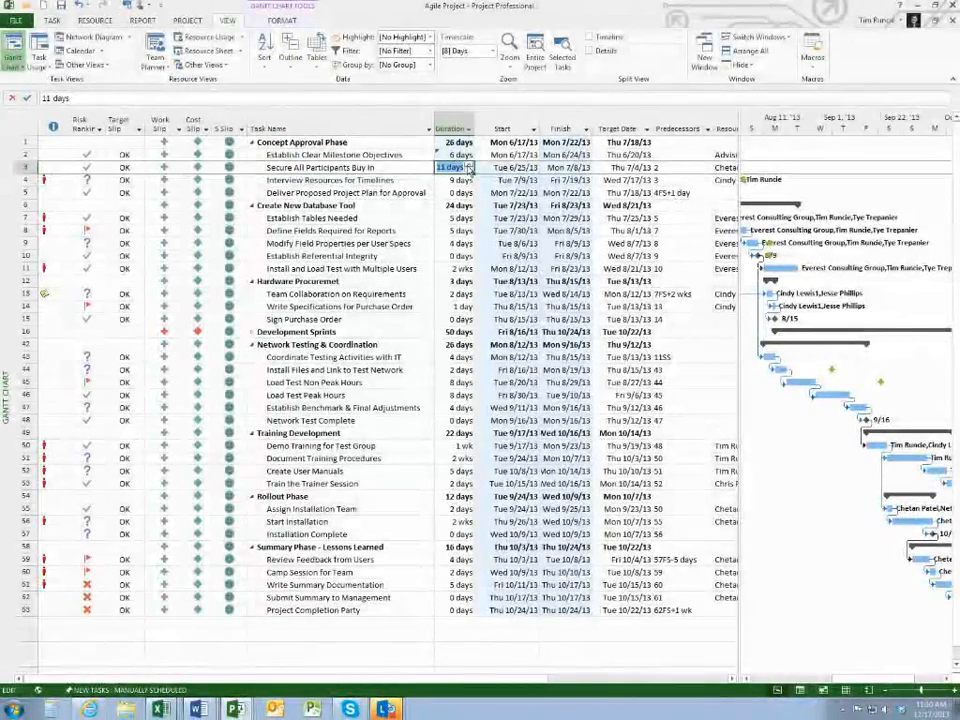
{"action": "left_click", "coordinate": [469, 165]}
{"action": "left_click", "coordinate": [469, 165]}
{"action": "left_click", "coordinate": [395, 181]}
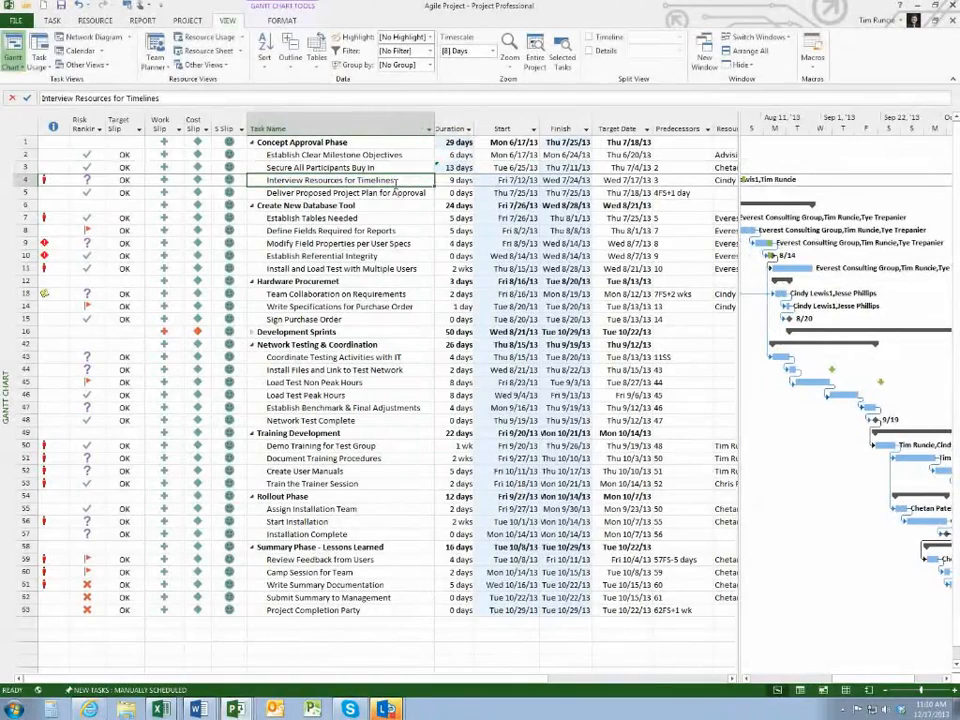
{"action": "left_click", "coordinate": [467, 167]}
{"action": "left_click", "coordinate": [469, 165]}
{"action": "left_click", "coordinate": [469, 165]}
{"action": "left_click", "coordinate": [469, 165]}
{"action": "left_click", "coordinate": [401, 183]}
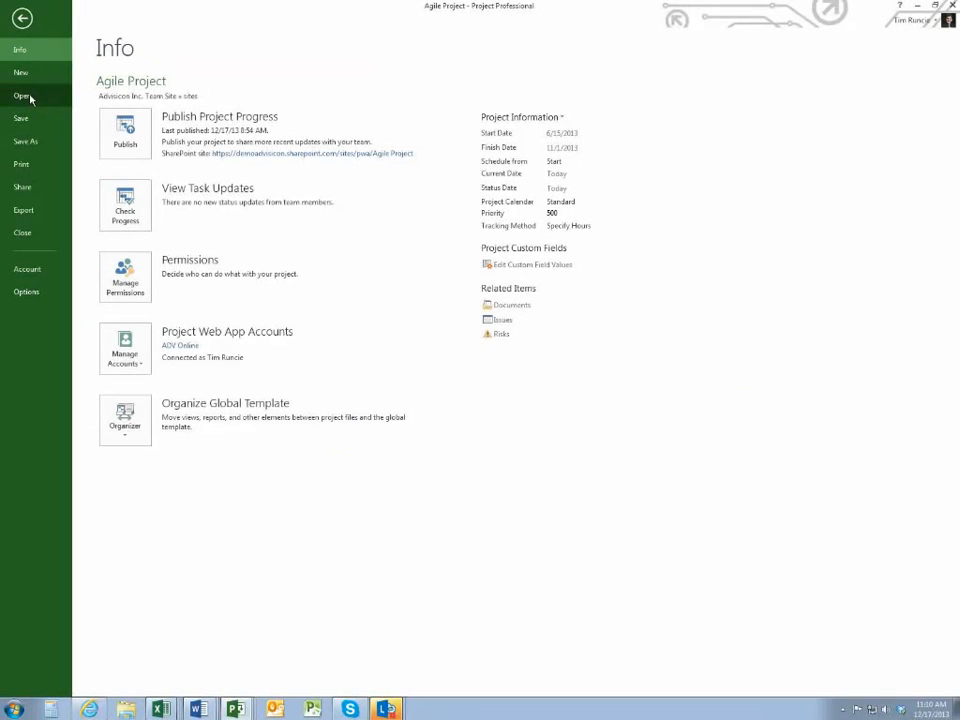
Try to open the recent project Example Dashboard Project.mpp.
{"action": "left_click", "coordinate": [29, 97]}
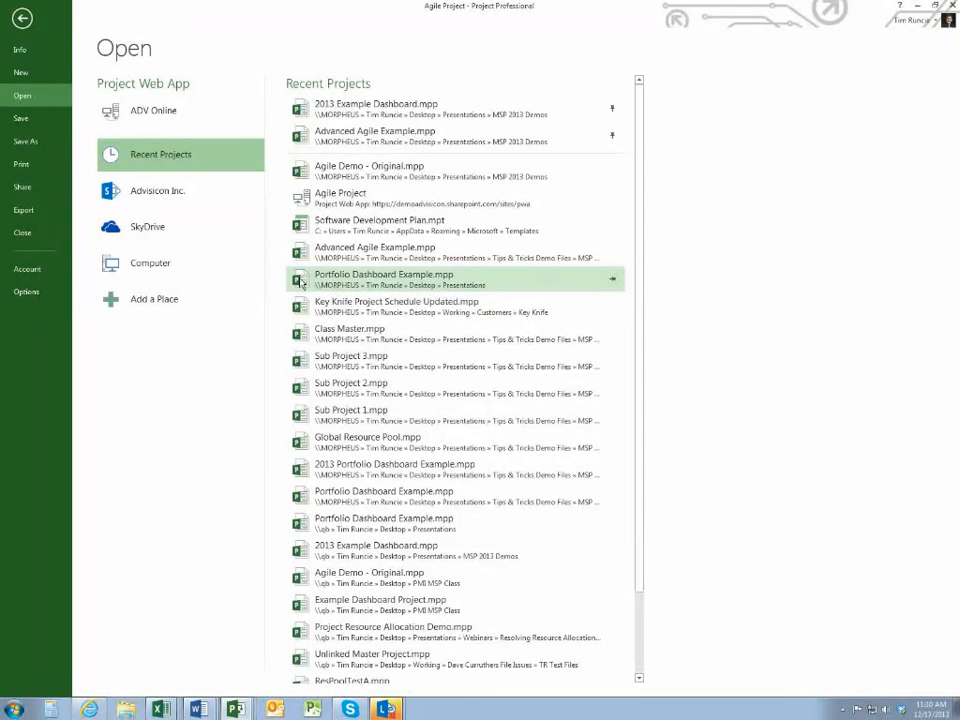
{"action": "left_click", "coordinate": [302, 605]}
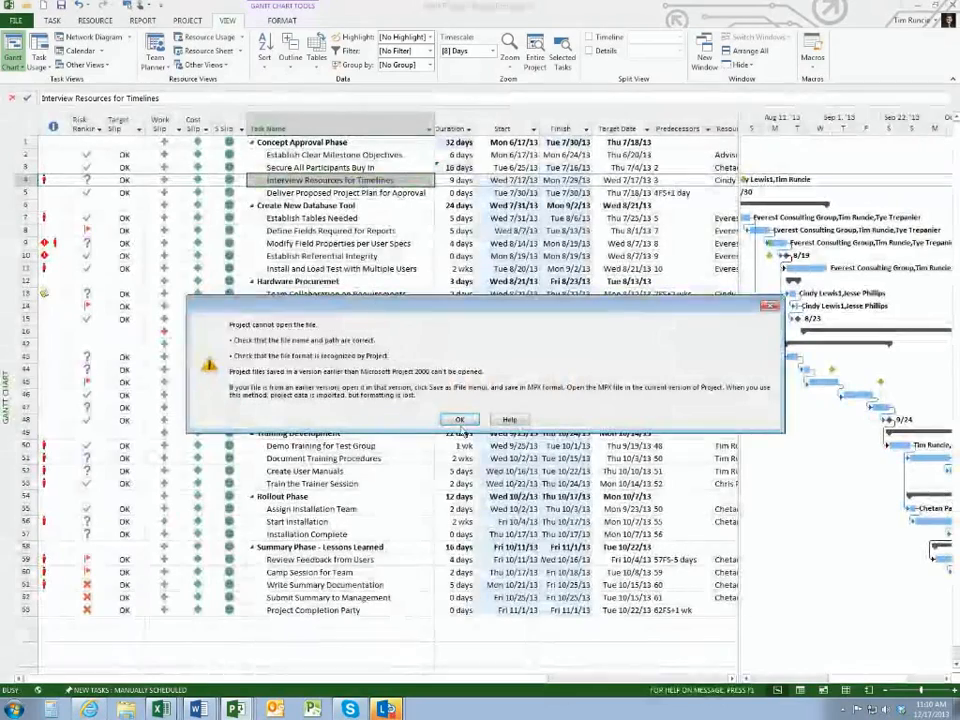
{"action": "left_click", "coordinate": [459, 419]}
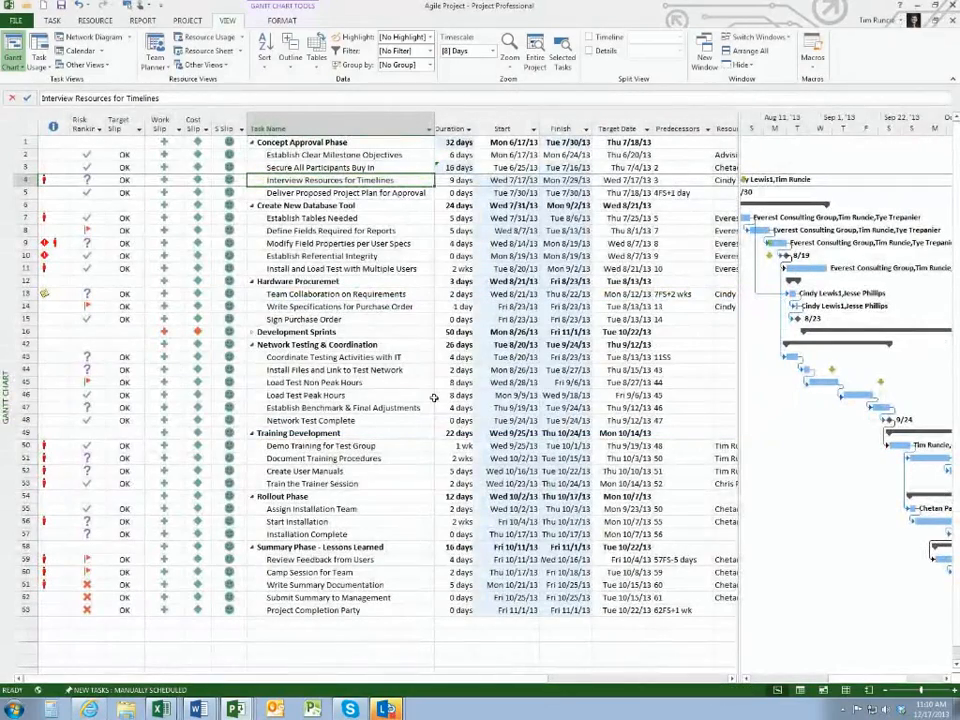
Open the recent project Portfolio Dashboard Example.mpp.
{"action": "left_click", "coordinate": [16, 20]}
{"action": "left_click", "coordinate": [22, 95]}
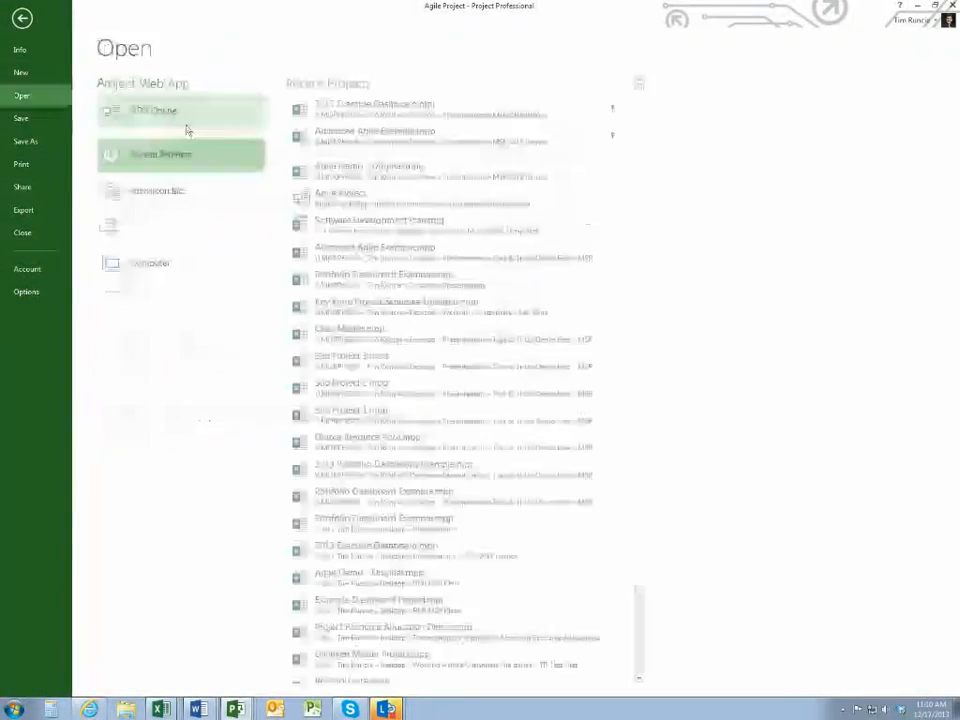
{"action": "left_click", "coordinate": [304, 500]}
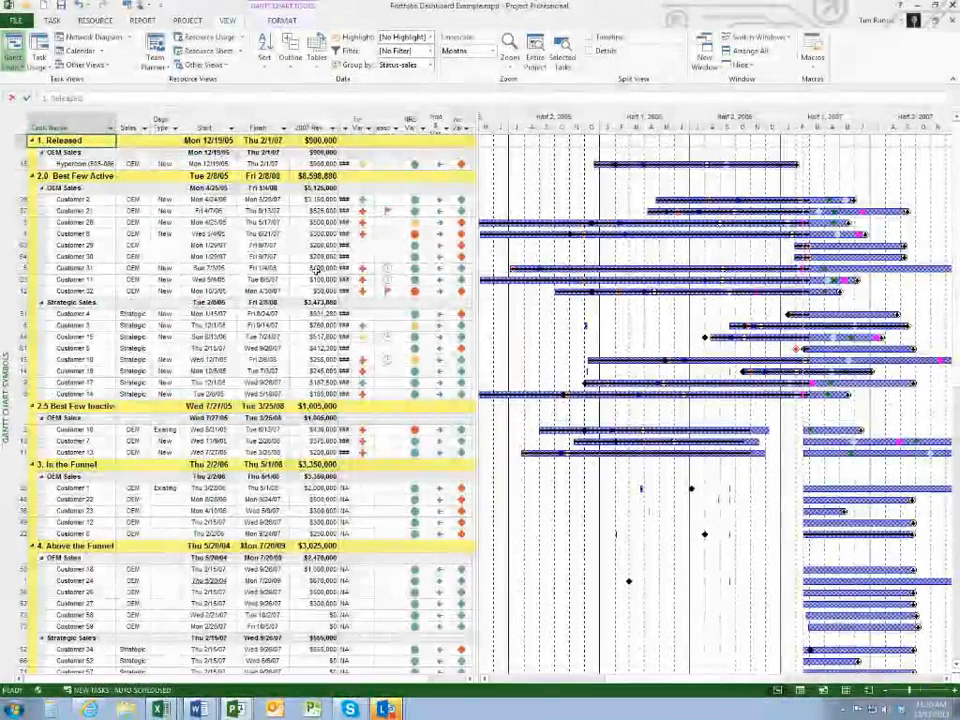
Examine the customer projects under OEM Sales and Strategic Sales in the 2.0 Best Few Active group.
{"action": "left_click", "coordinate": [76, 199]}
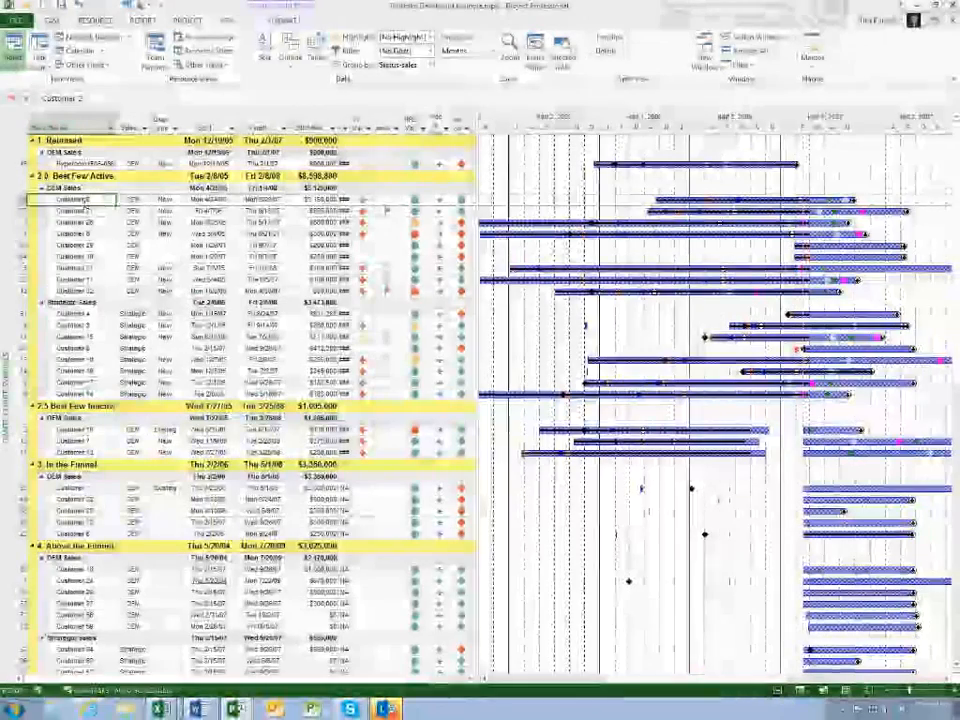
{"action": "left_click_drag", "start_coordinate": [76, 200], "coordinate": [76, 291]}
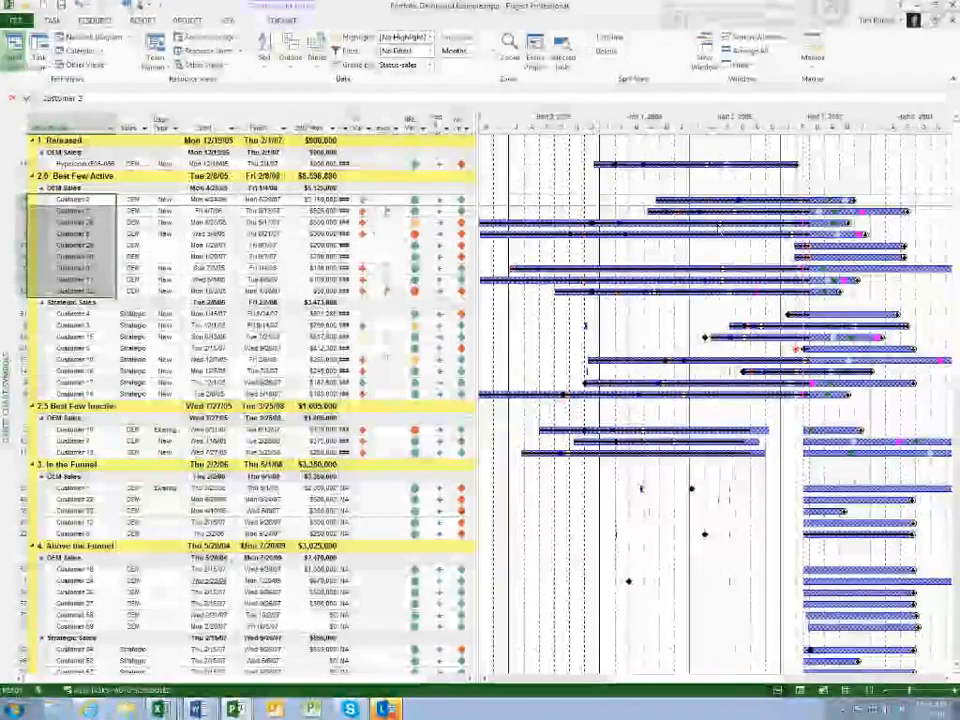
{"action": "left_click", "coordinate": [74, 223]}
{"action": "left_click", "coordinate": [19, 222]}
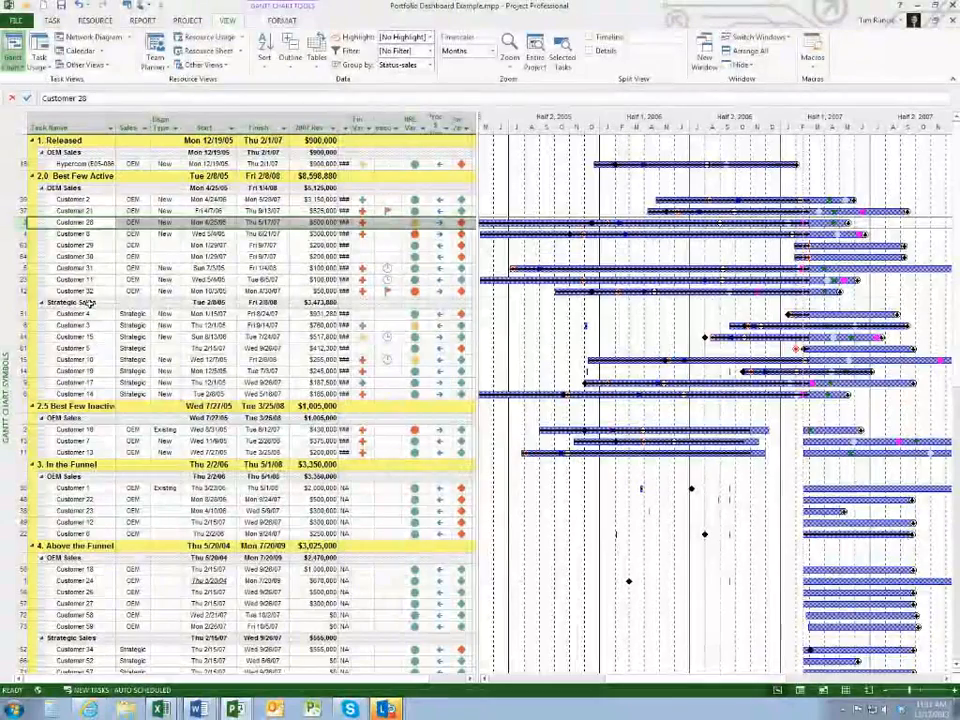
{"action": "left_click", "coordinate": [89, 303]}
{"action": "left_click", "coordinate": [86, 235]}
{"action": "left_click", "coordinate": [84, 211]}
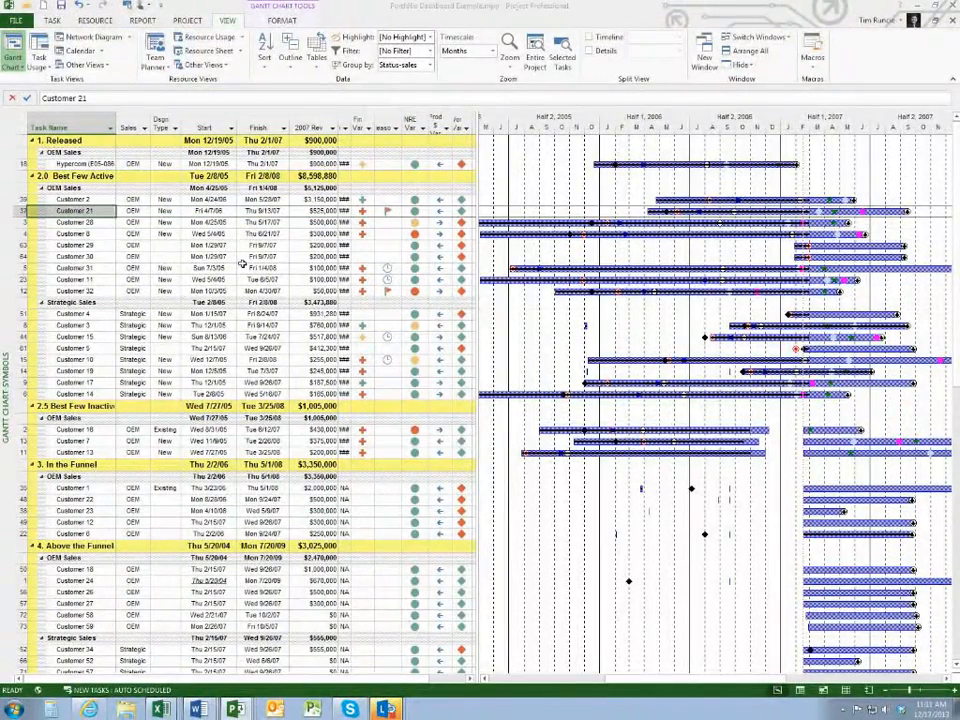
Switch back to the Agile Project plan and expand the Development Sprints summary task.
{"action": "key", "text": "alt+Tab"}
{"action": "key", "text": "alt+Tab"}
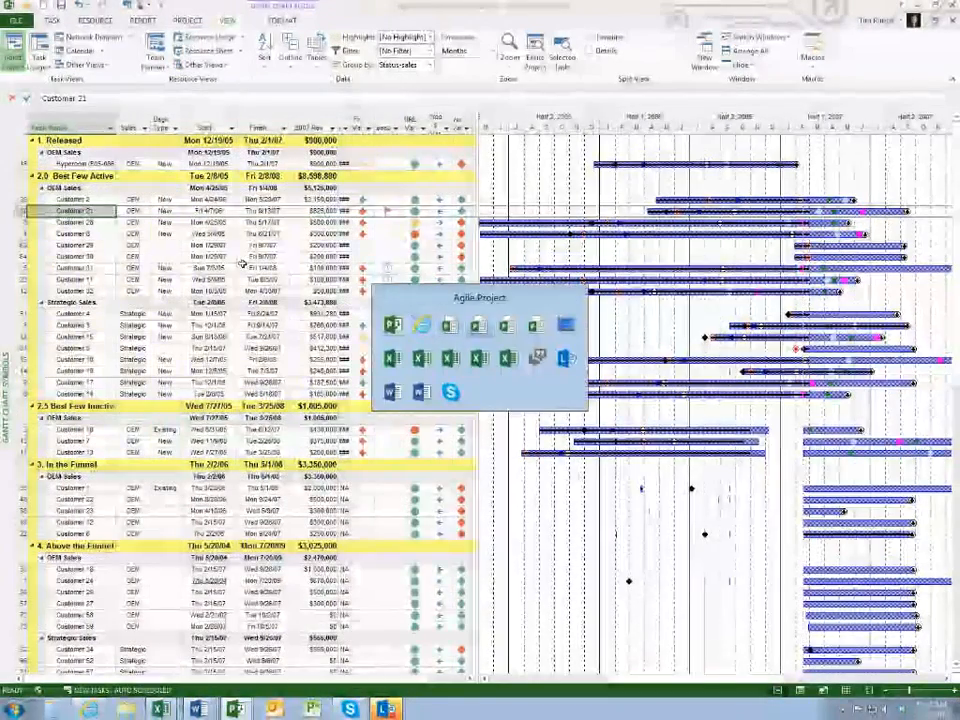
{"action": "left_click", "coordinate": [320, 243]}
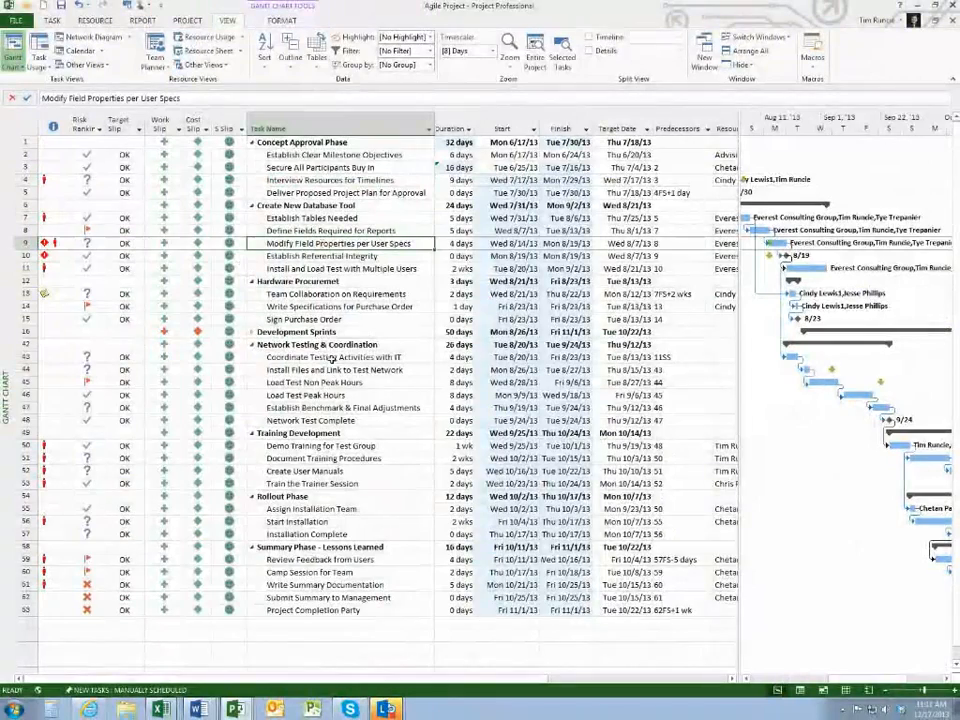
{"action": "left_click", "coordinate": [253, 334]}
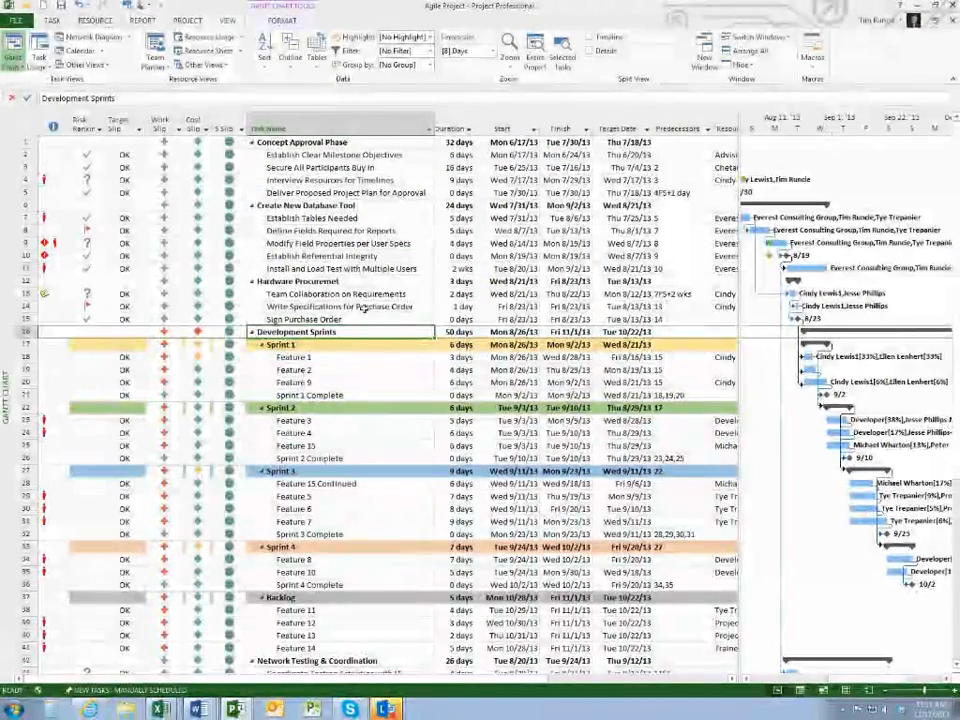
Examine the sprint features and the database tool and procurement tasks along with their slip indicators.
{"action": "left_click", "coordinate": [364, 306]}
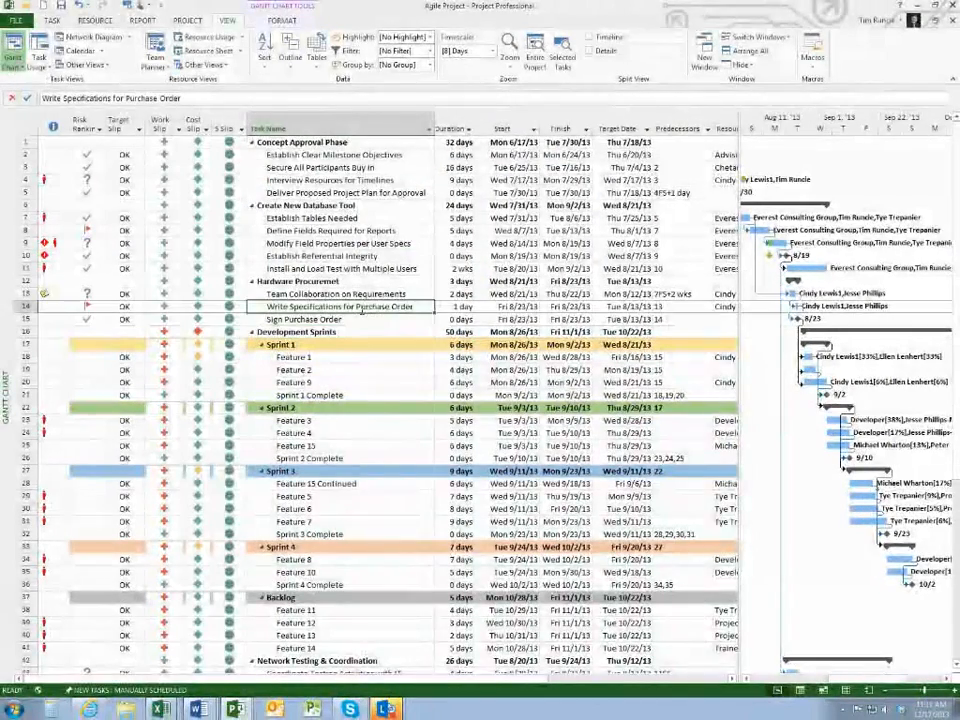
{"action": "scroll", "coordinate": [362, 310], "scroll_direction": "down", "scroll_amount": 1}
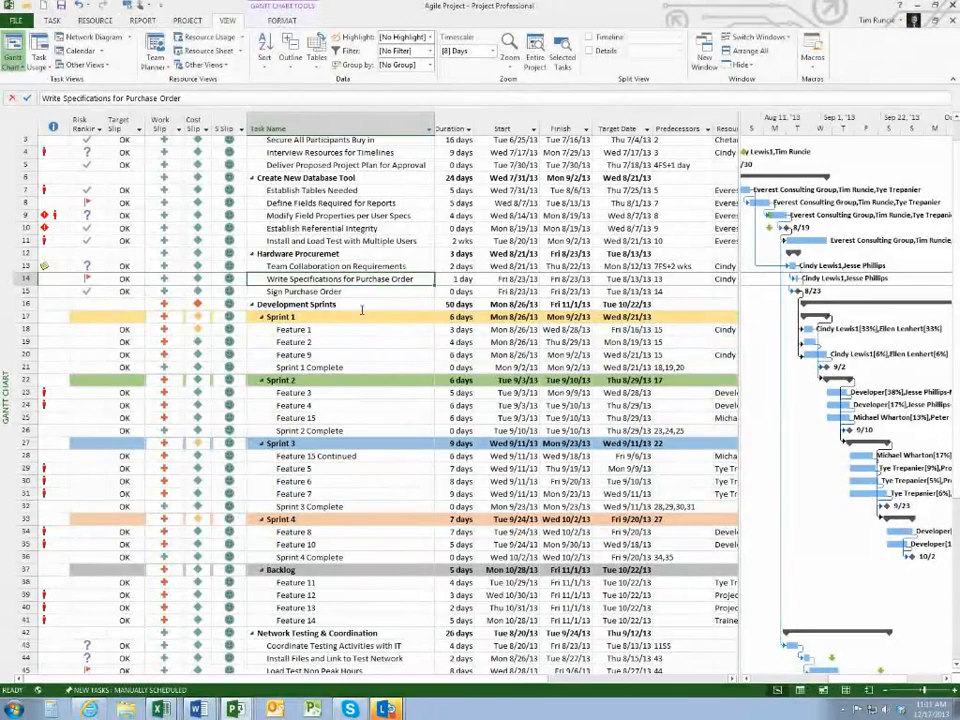
{"action": "scroll", "coordinate": [362, 310], "scroll_direction": "down", "scroll_amount": 2}
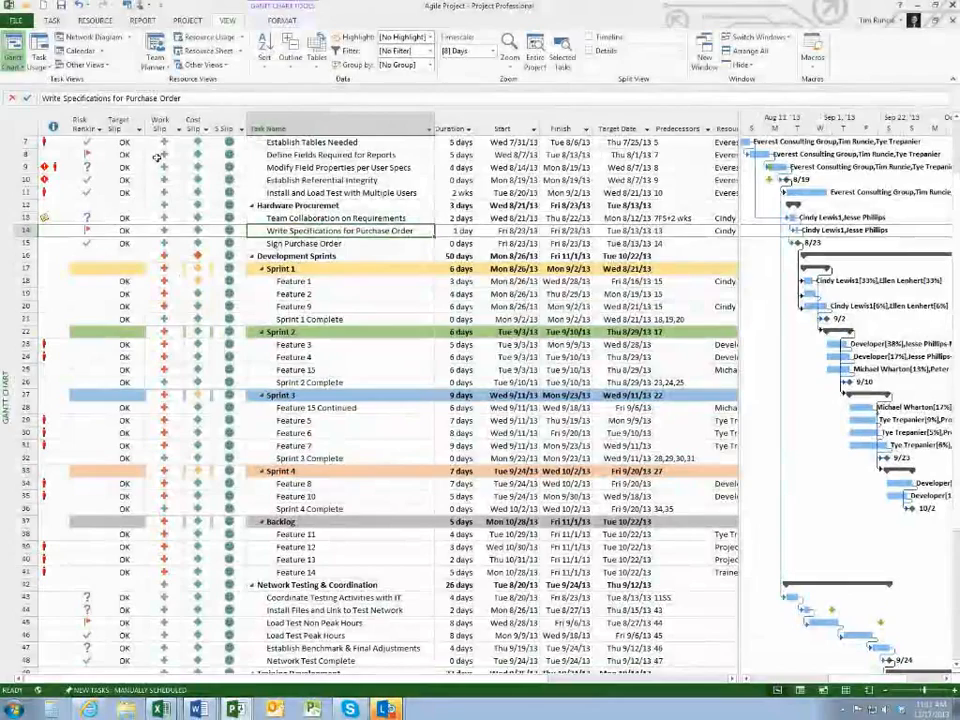
{"action": "left_click", "coordinate": [317, 283]}
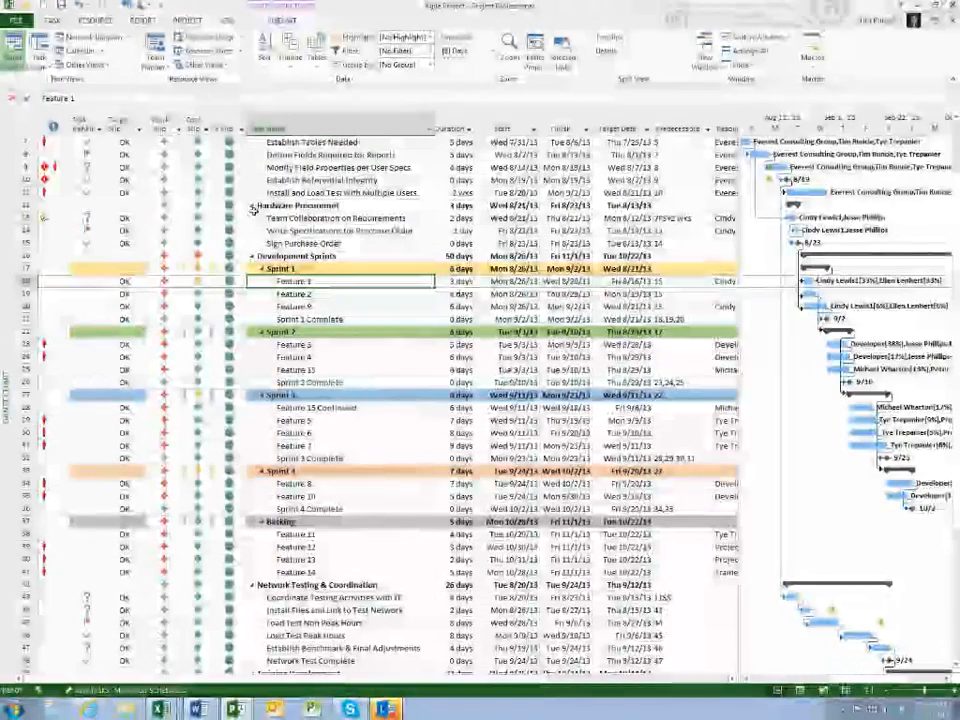
{"action": "left_click", "coordinate": [326, 181]}
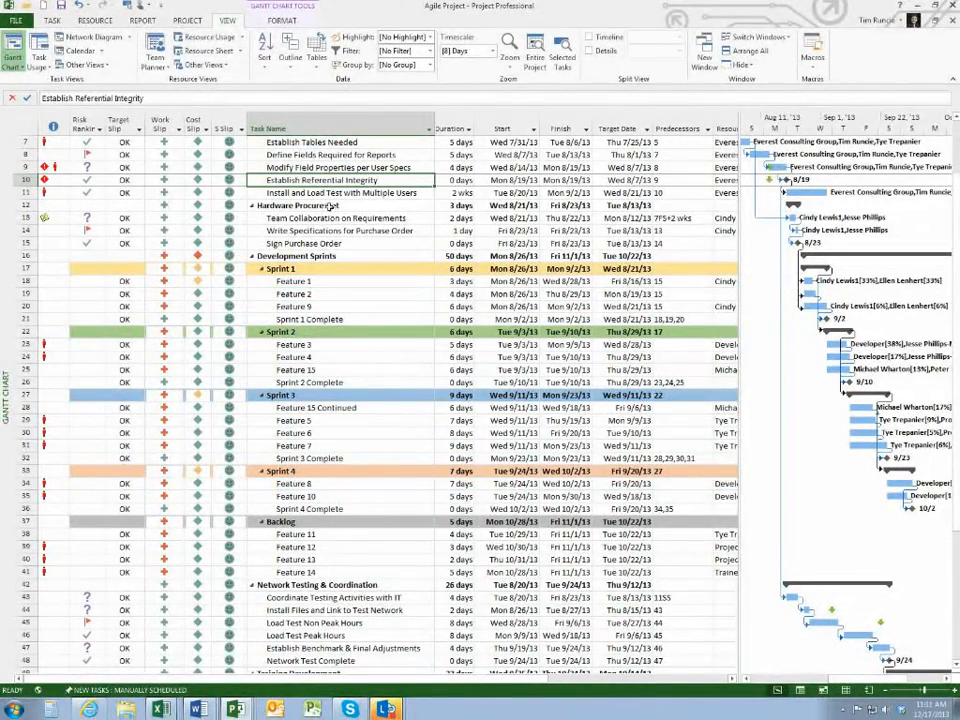
{"action": "left_click", "coordinate": [338, 168]}
{"action": "scroll", "coordinate": [342, 205], "scroll_direction": "up", "scroll_amount": 2}
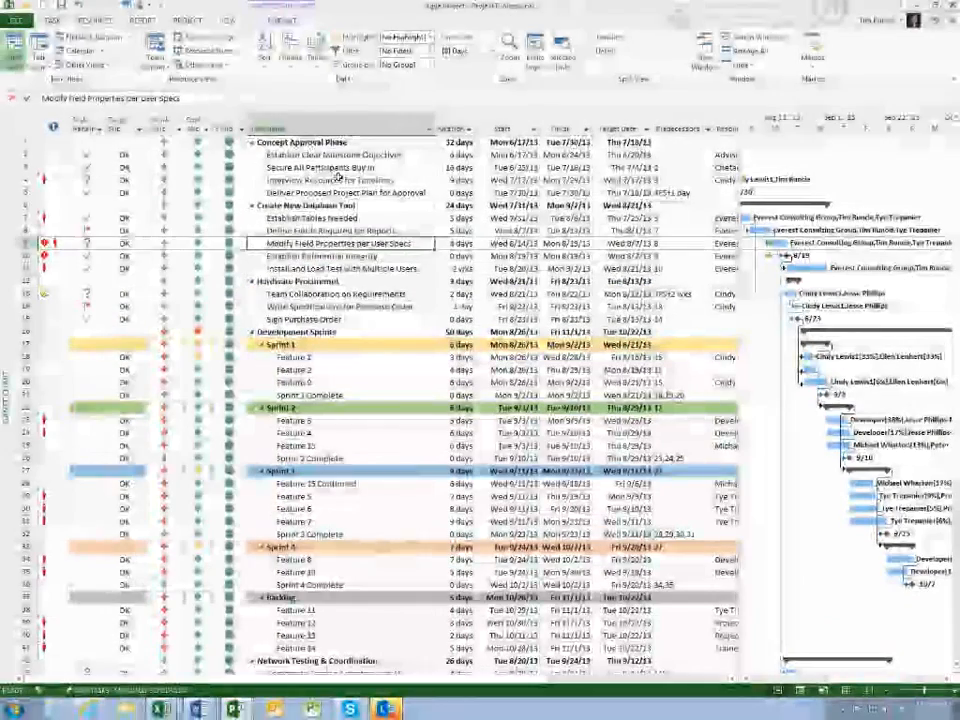
Apply the table with Story Points, Activity State and Sprint columns, and collapse Concept Approval Phase, Create New Database Tool and Hardware Procuremet.
{"action": "right_click", "coordinate": [22, 121]}
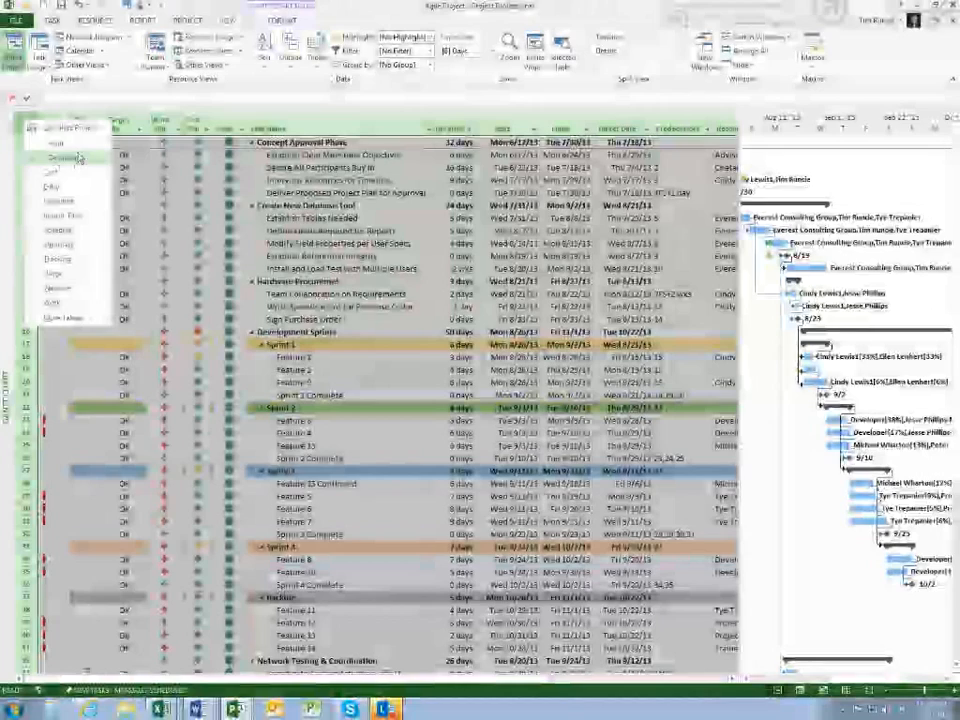
{"action": "left_click", "coordinate": [75, 148]}
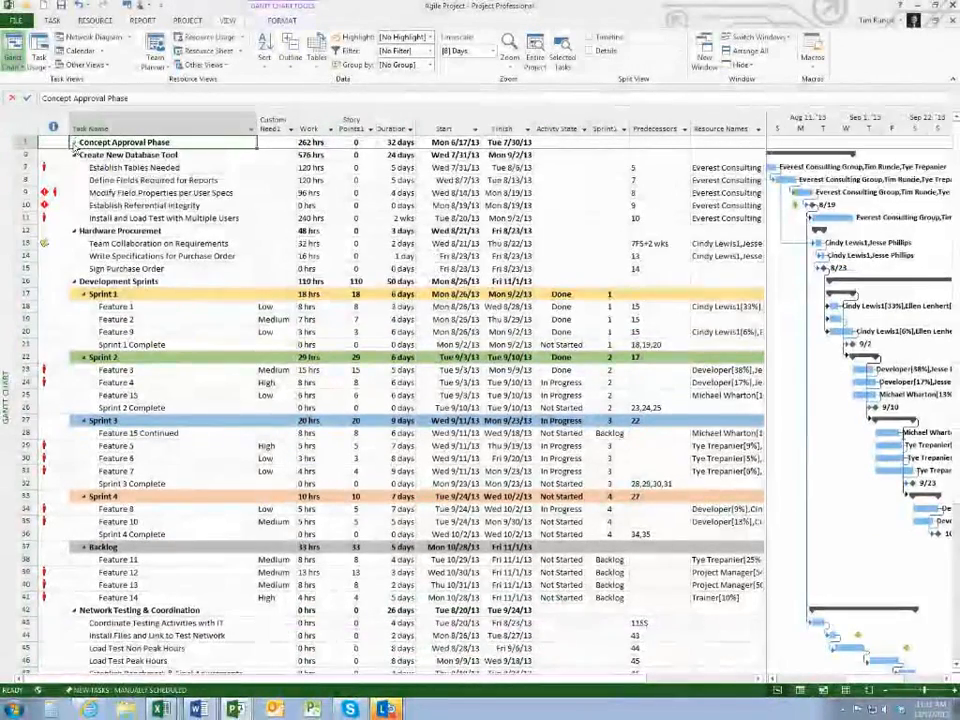
{"action": "left_click", "coordinate": [74, 155]}
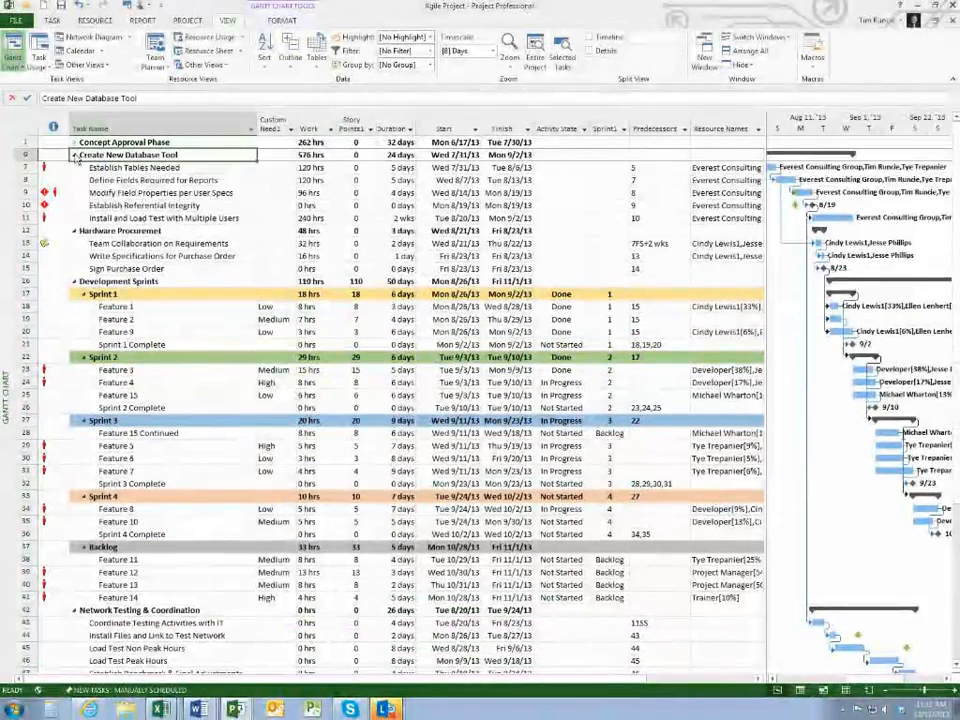
{"action": "left_click", "coordinate": [73, 168]}
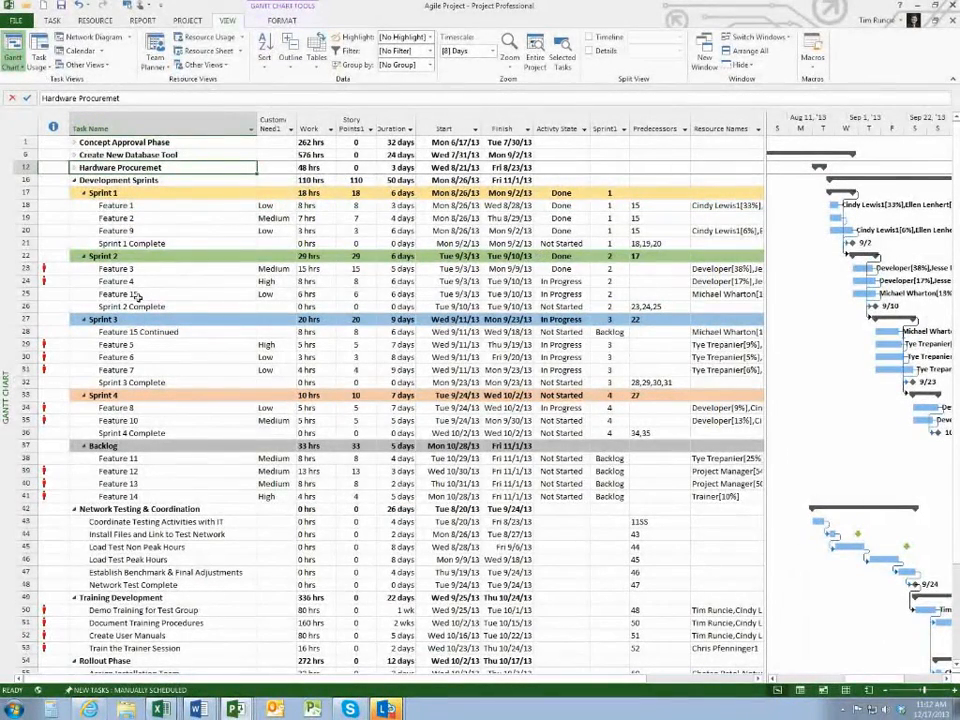
Inspect the overallocated task Feature 3 in Sprint 2 with the Task Inspector.
{"action": "left_click", "coordinate": [110, 268]}
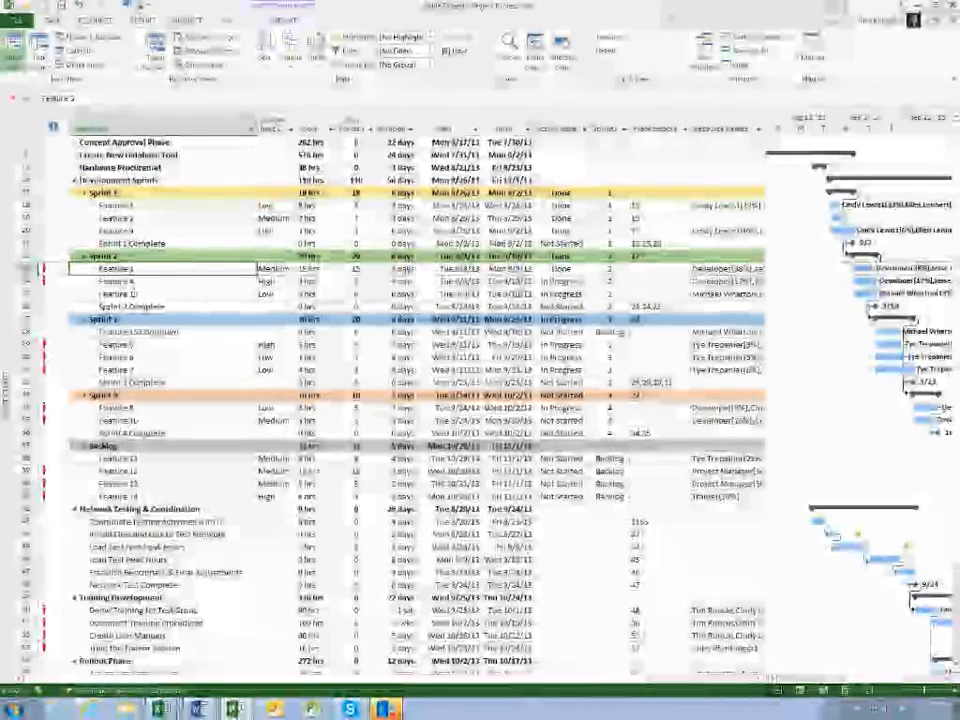
{"action": "mouse_move", "coordinate": [58, 269]}
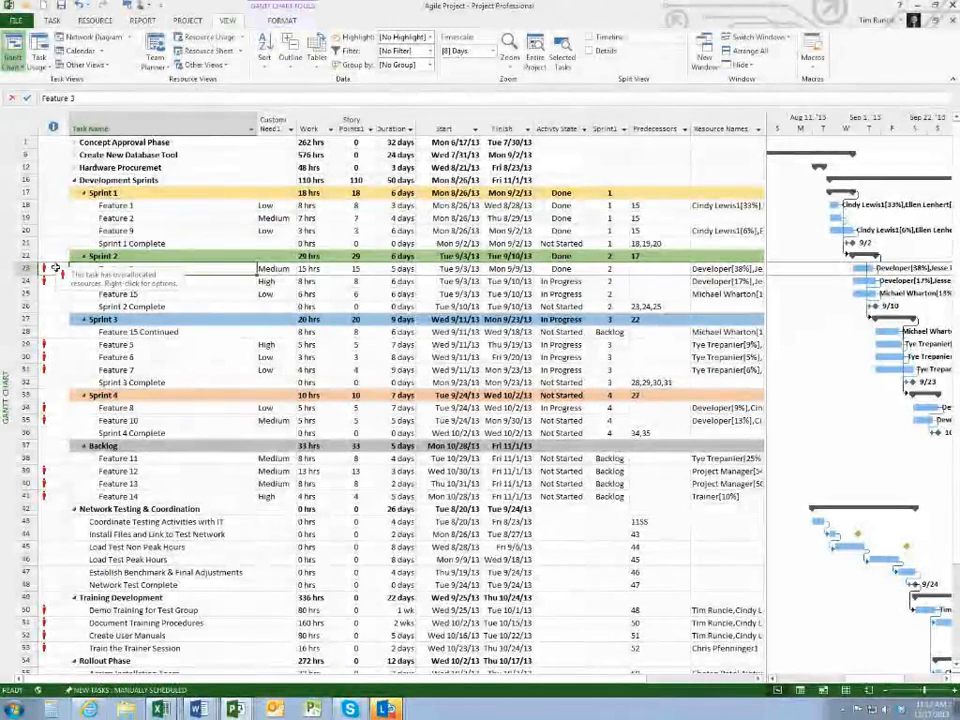
{"action": "left_click", "coordinate": [50, 269]}
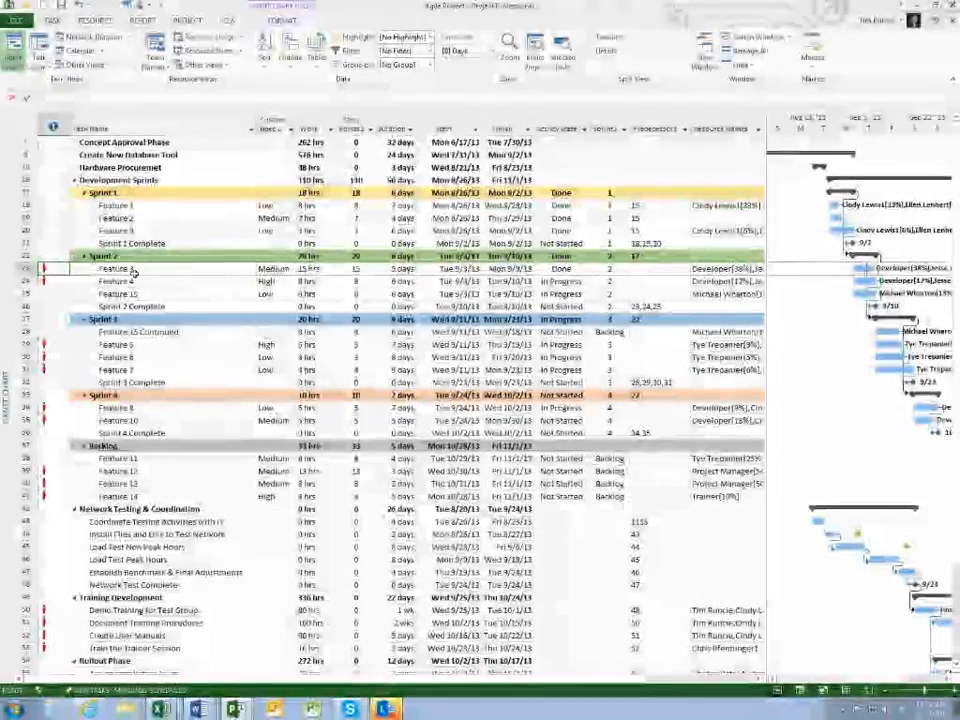
{"action": "left_click", "coordinate": [55, 20]}
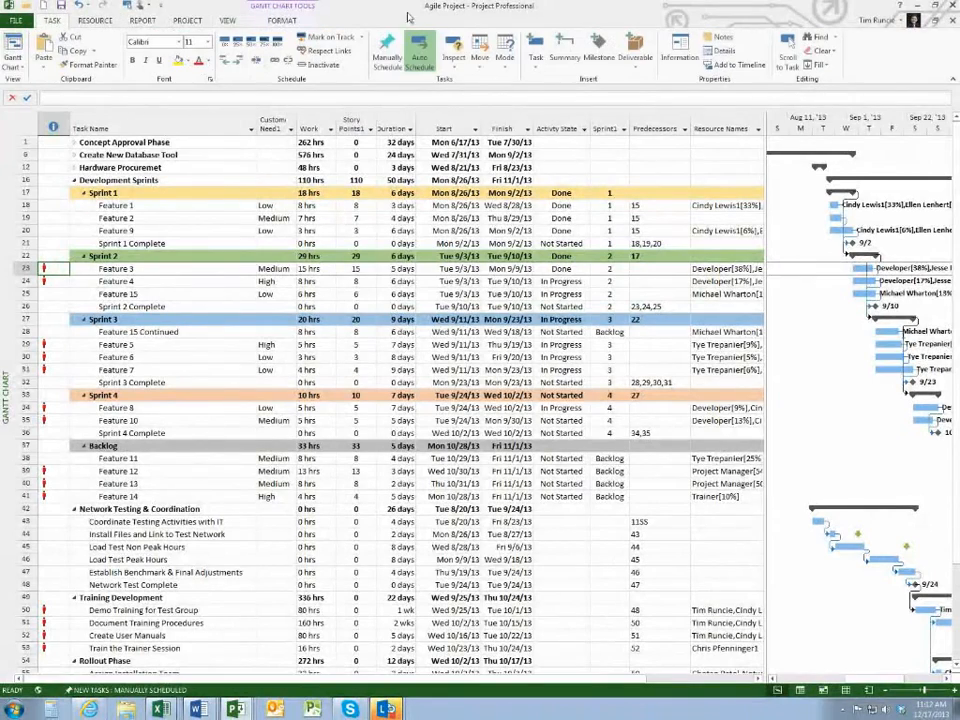
{"action": "left_click", "coordinate": [462, 47]}
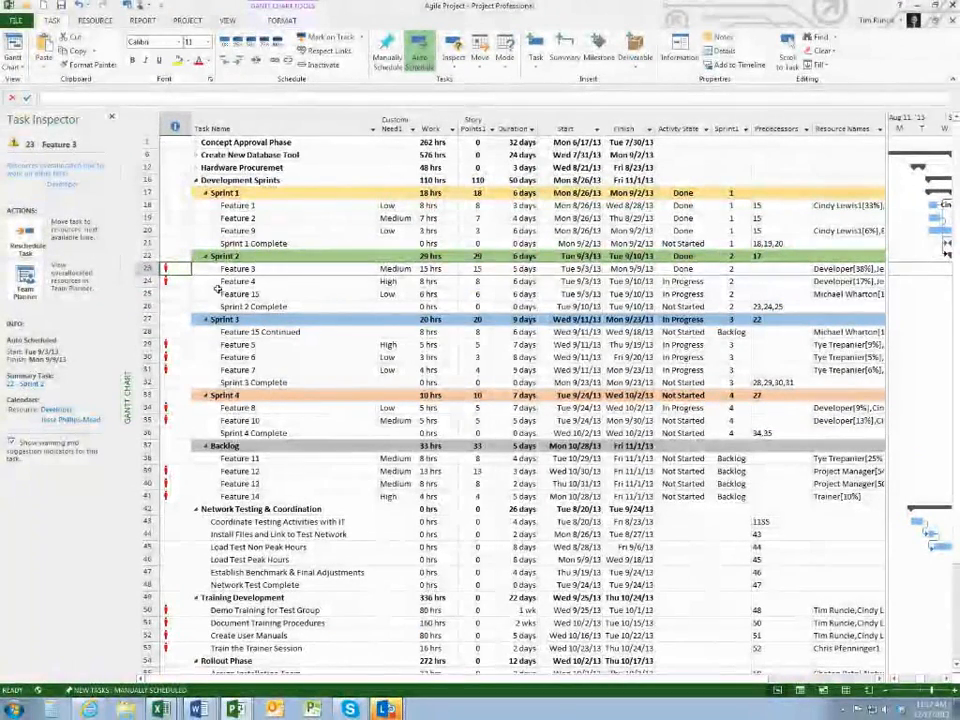
{"action": "left_click", "coordinate": [268, 206]}
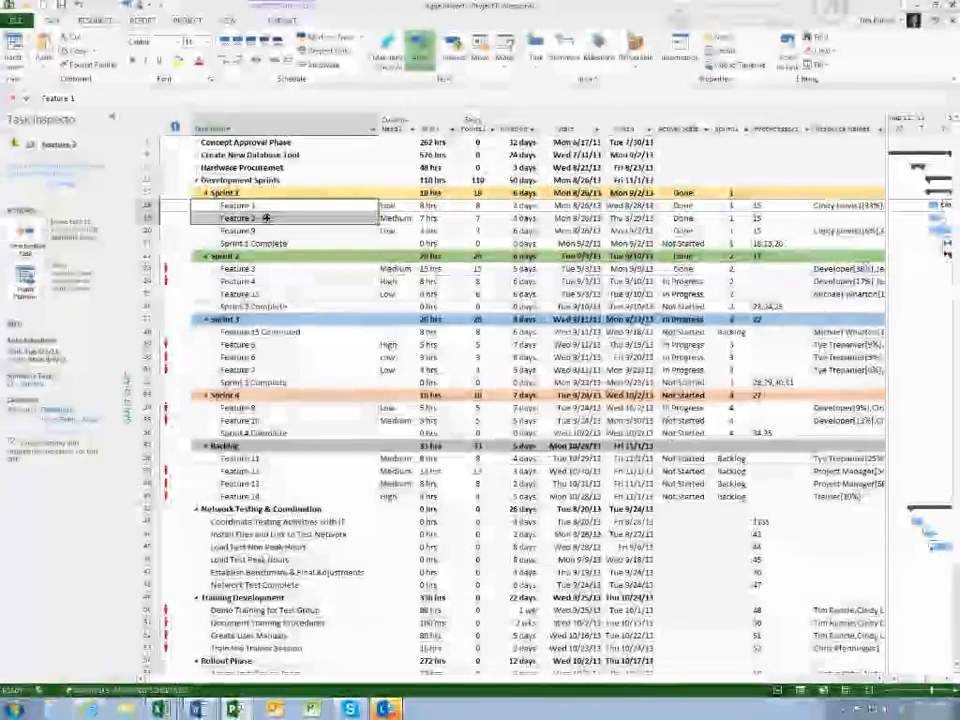
{"action": "left_click", "coordinate": [240, 270]}
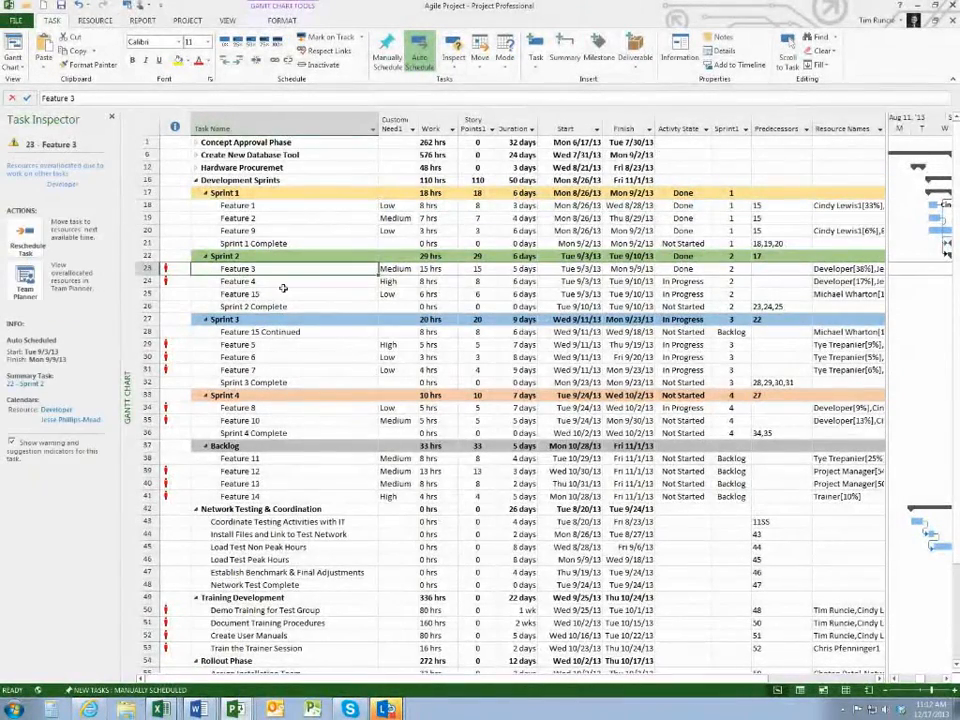
View the overallocation in Team Planner and reassign Feature 3 from Developer to the resource directly above, starting September 5, accepting the duration change.
{"action": "left_click", "coordinate": [26, 282]}
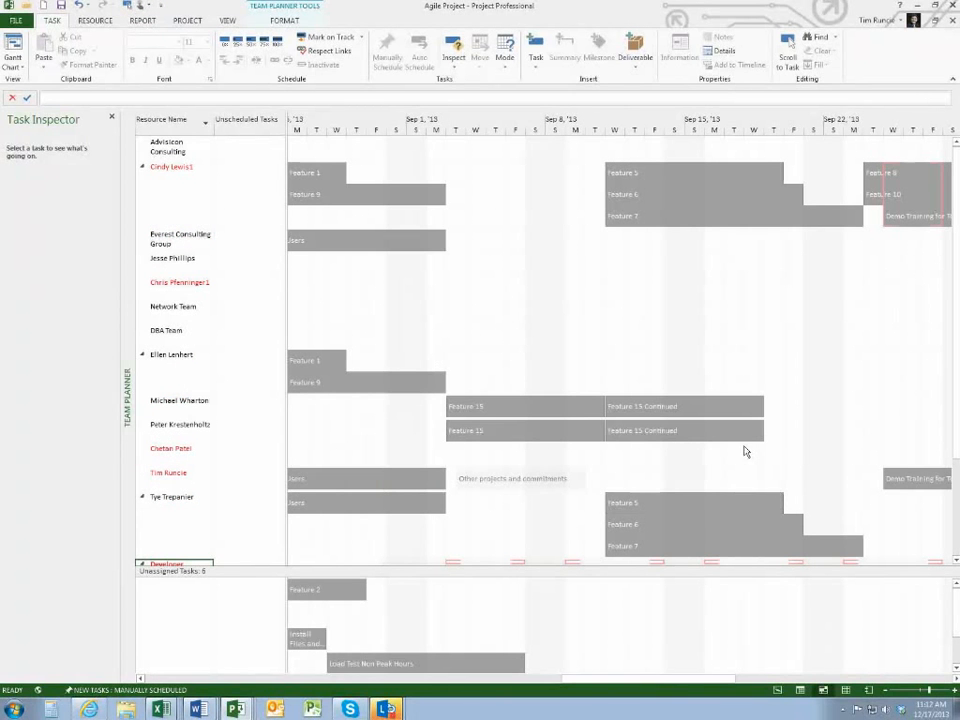
{"action": "scroll", "coordinate": [955, 562], "scroll_direction": "down", "scroll_amount": 5}
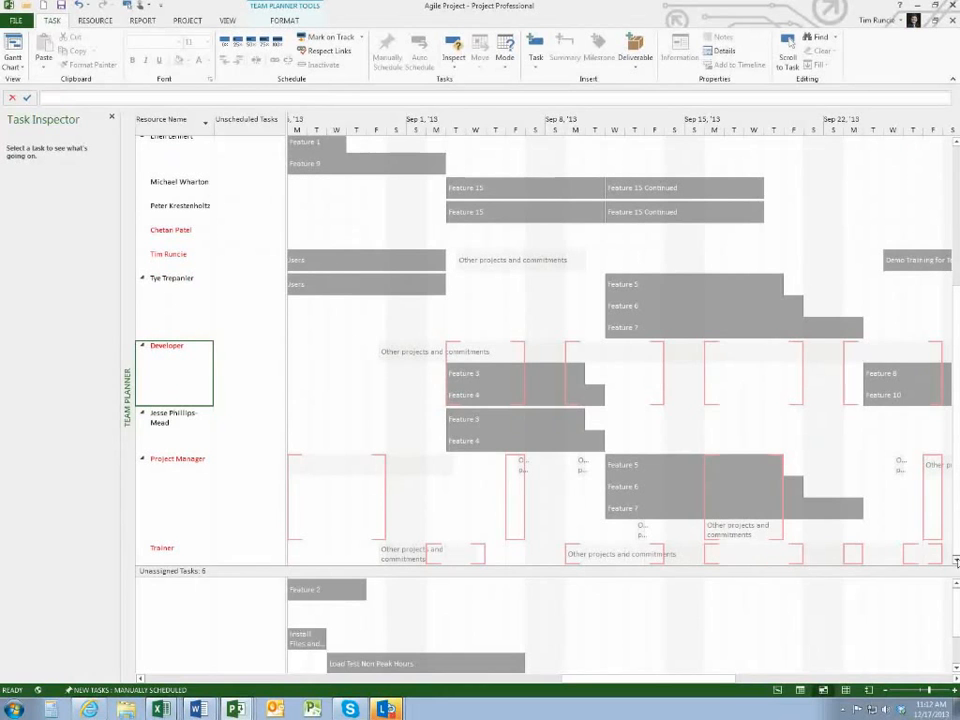
{"action": "mouse_move", "coordinate": [483, 377]}
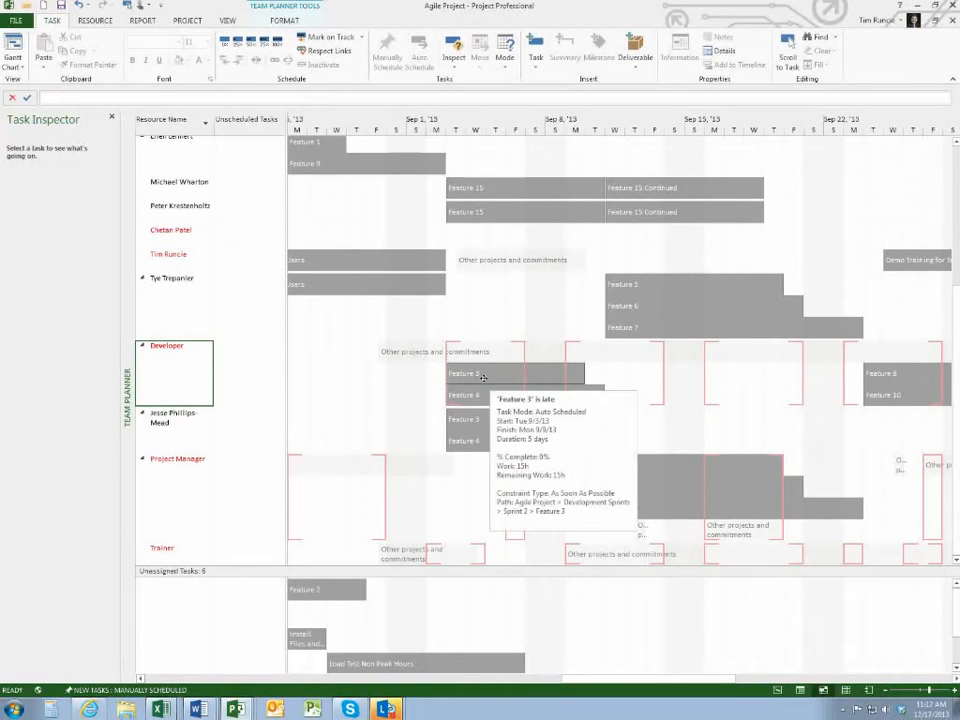
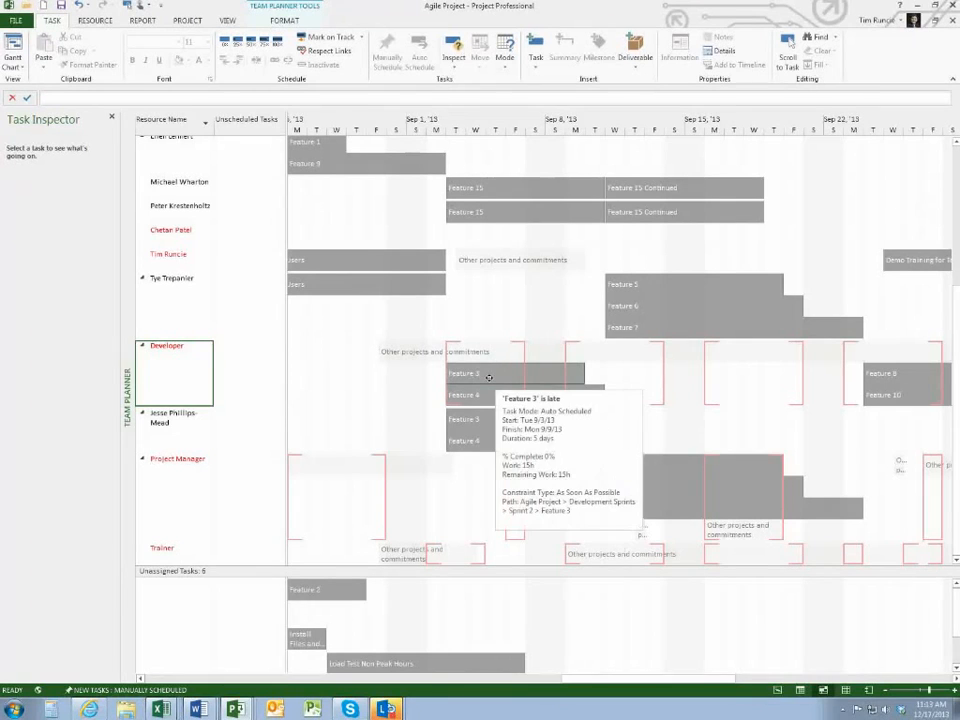
{"action": "left_click_drag", "start_coordinate": [489, 375], "coordinate": [493, 322]}
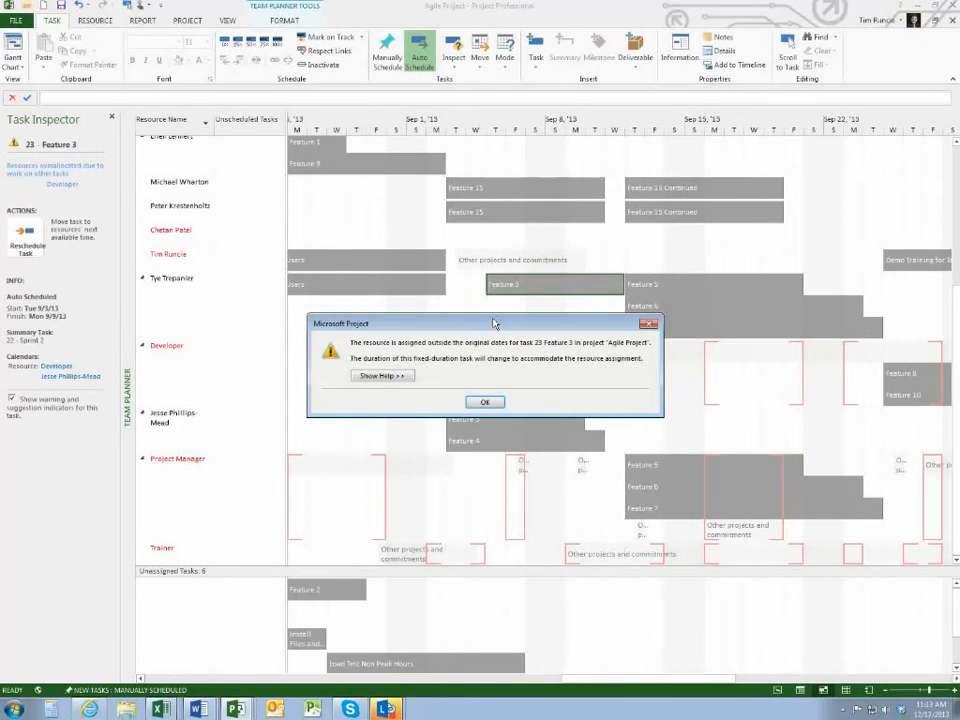
{"action": "left_click", "coordinate": [489, 401]}
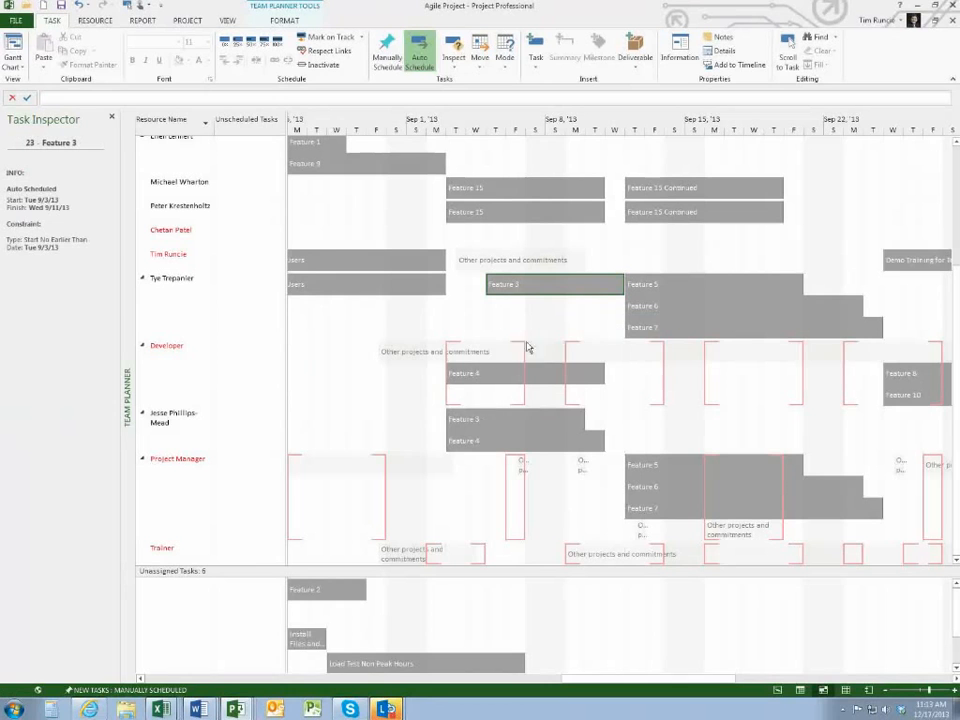
Review the resource assignments around Feature 3 in Team Planner and return to the Gantt Chart view.
{"action": "mouse_move", "coordinate": [474, 352]}
{"action": "scroll", "coordinate": [958, 524], "scroll_direction": "up", "scroll_amount": 5}
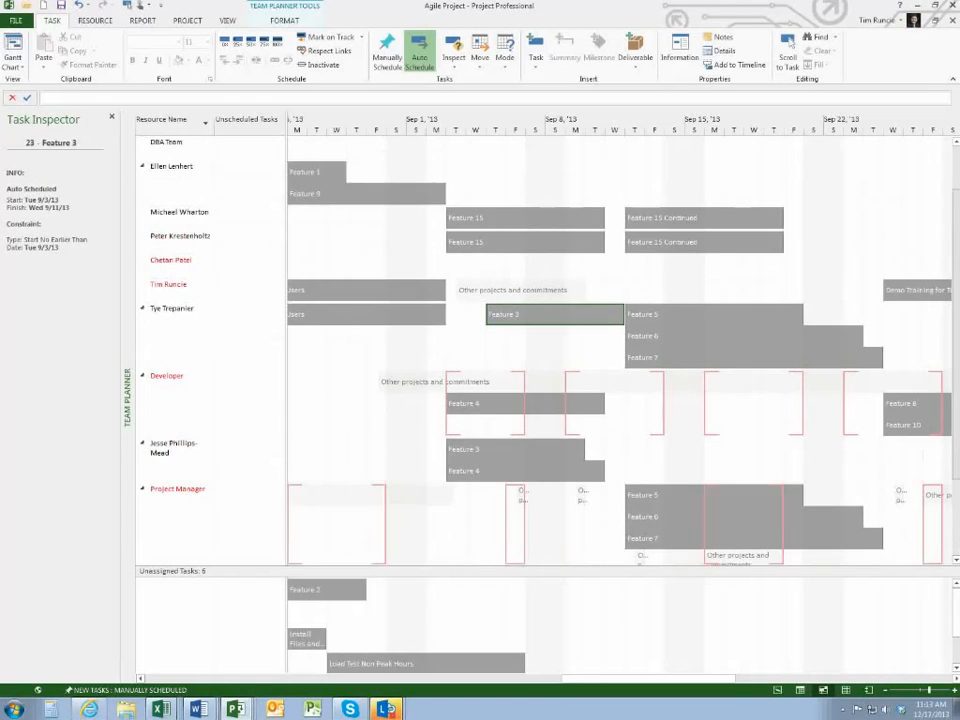
{"action": "scroll", "coordinate": [957, 560], "scroll_direction": "down", "scroll_amount": 5}
{"action": "left_click", "coordinate": [956, 560]}
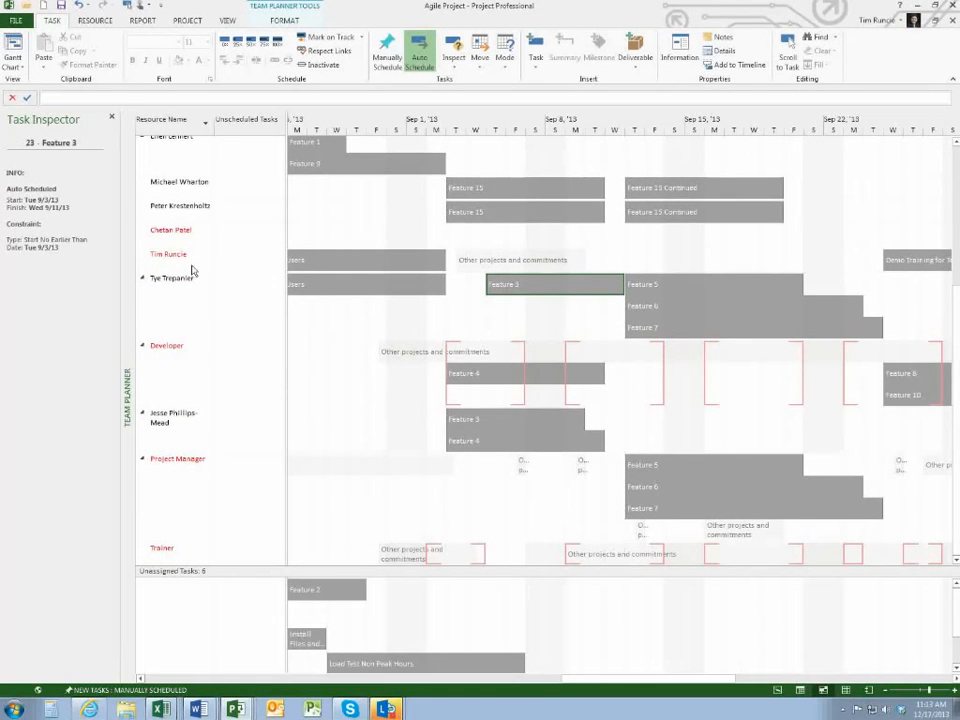
{"action": "left_click", "coordinate": [10, 40]}
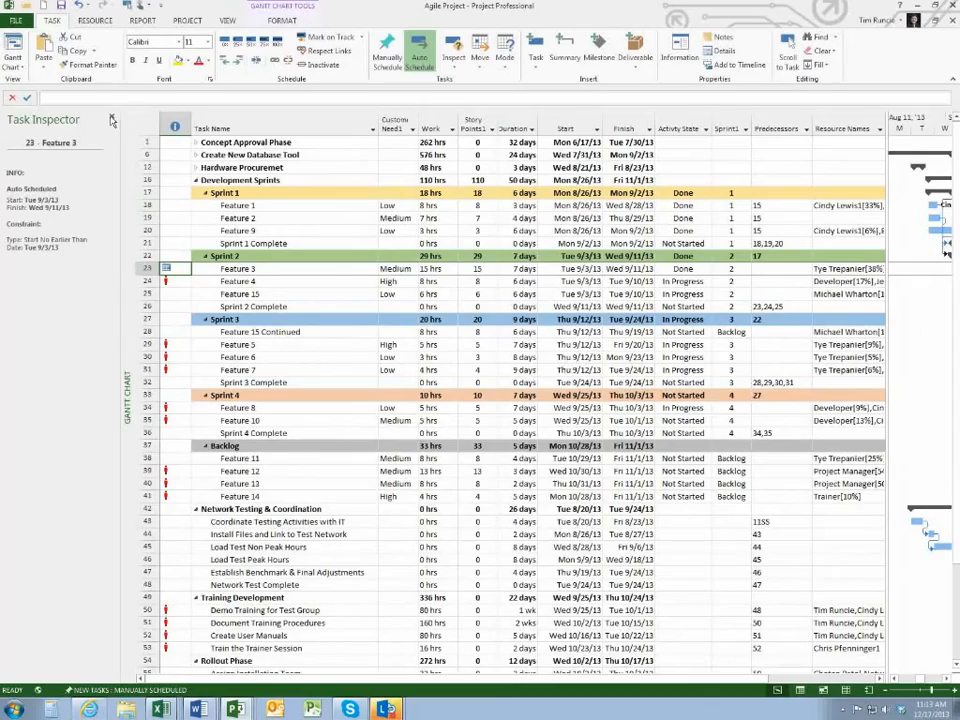
Close the Task Inspector and review the Sprint 3 features from Feature 15 Continued to Feature 7, including Feature 6's work and story points.
{"action": "left_click", "coordinate": [112, 119]}
{"action": "left_click", "coordinate": [150, 231]}
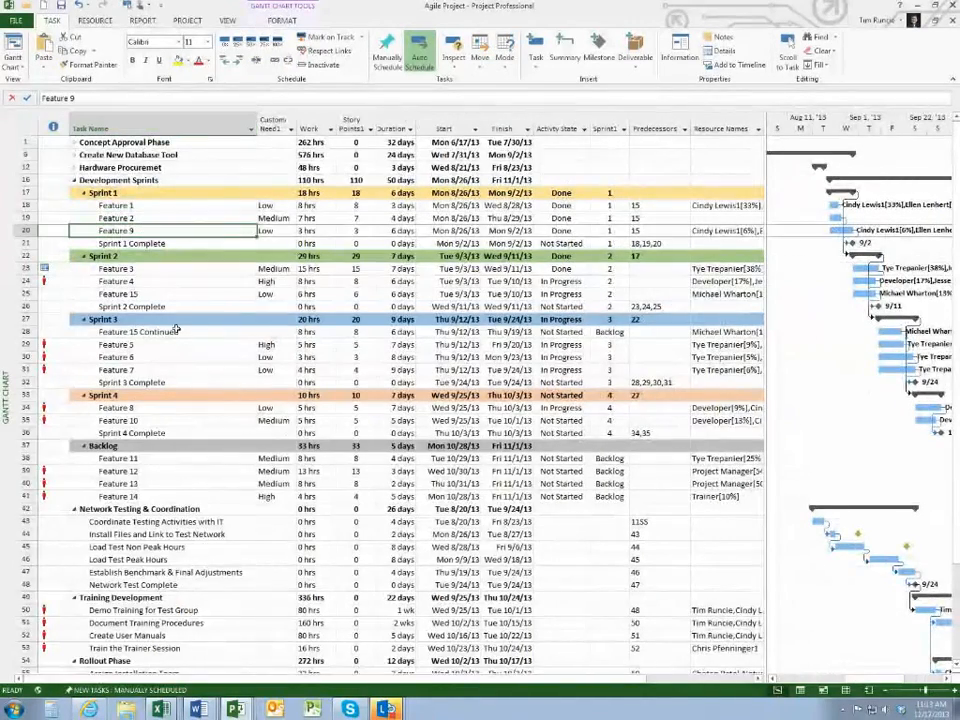
{"action": "scroll", "coordinate": [175, 330], "scroll_direction": "down", "scroll_amount": 2}
{"action": "left_click", "coordinate": [140, 294]}
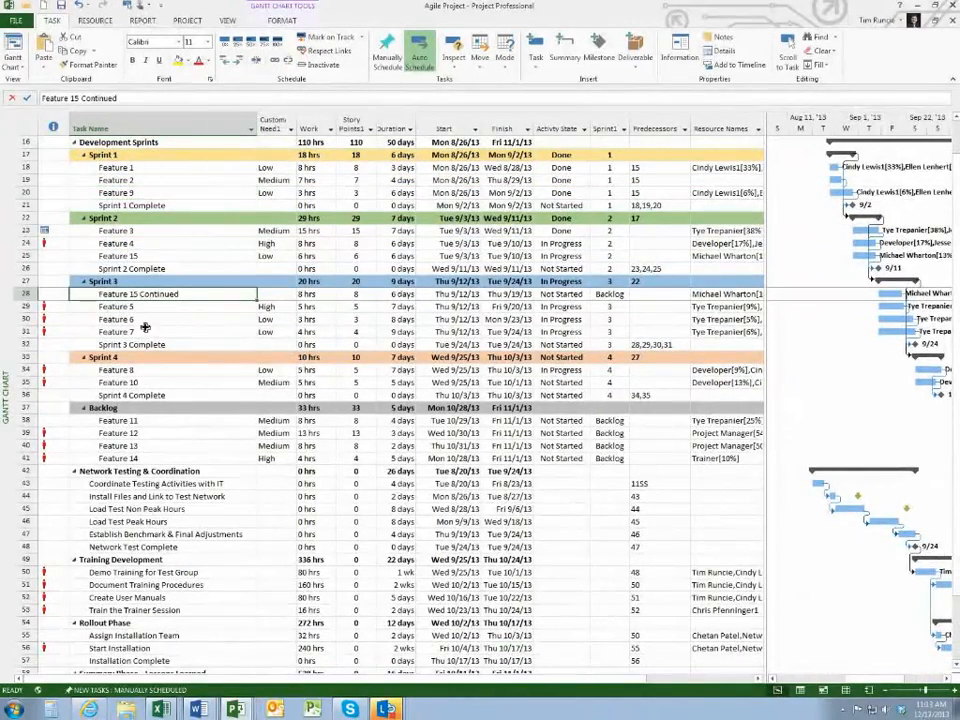
{"action": "left_click", "coordinate": [145, 330], "text": "shift"}
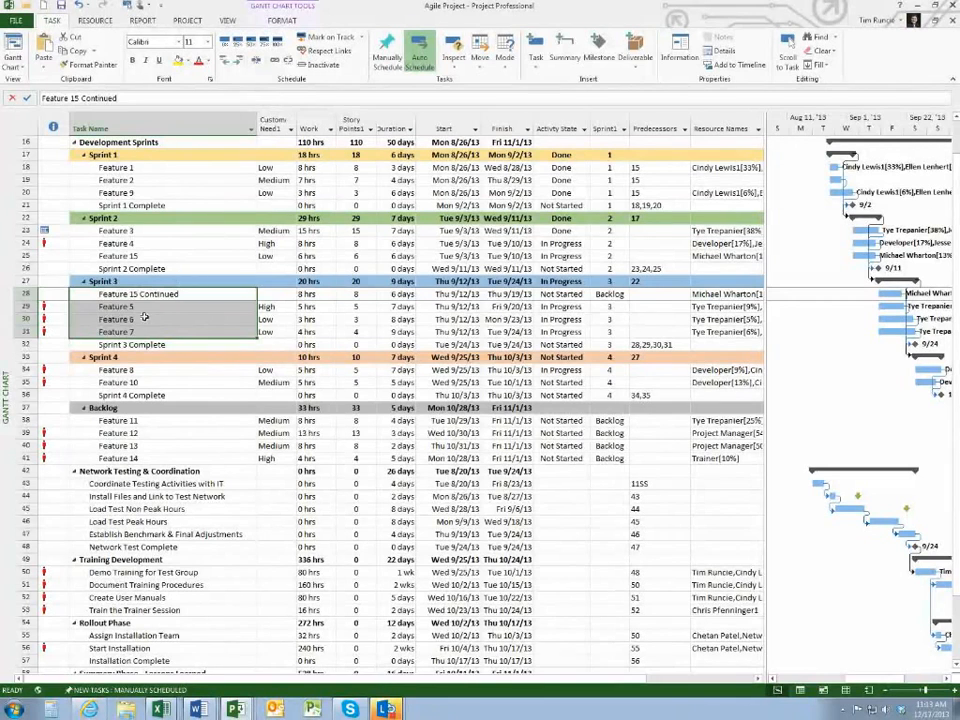
{"action": "left_click", "coordinate": [144, 318]}
{"action": "left_click_drag", "start_coordinate": [308, 318], "coordinate": [359, 323]}
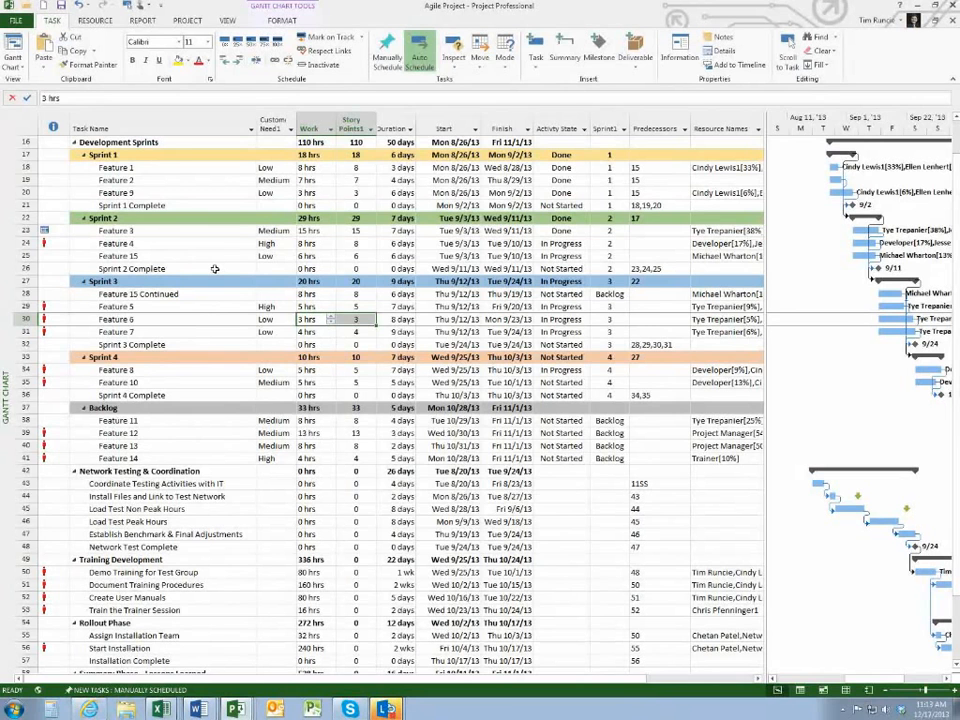
{"action": "left_click", "coordinate": [159, 295]}
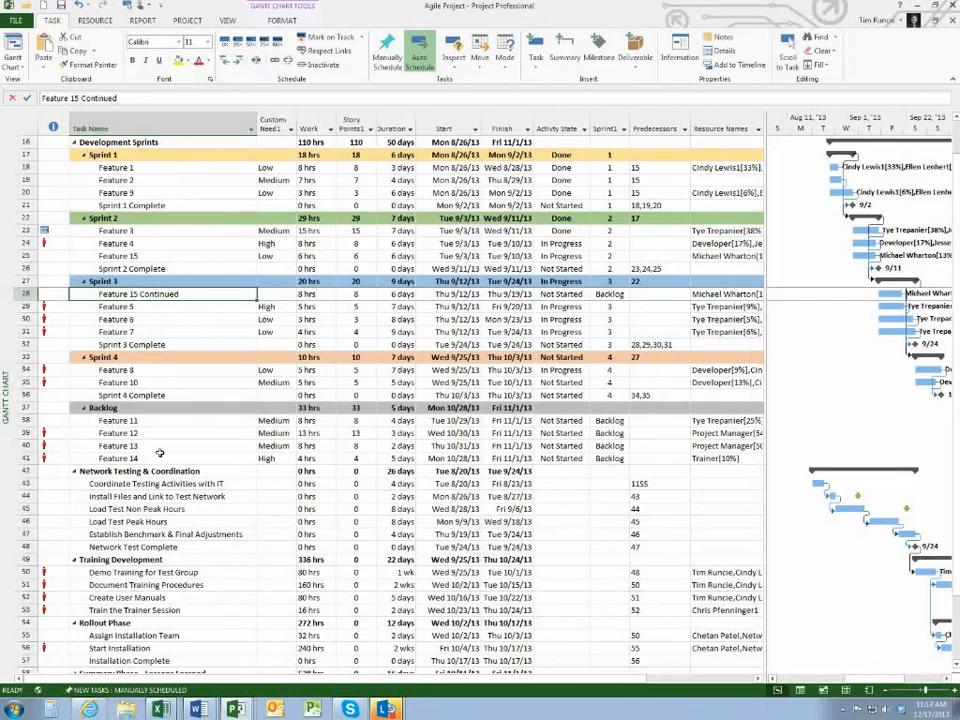
{"action": "left_click", "coordinate": [156, 482]}
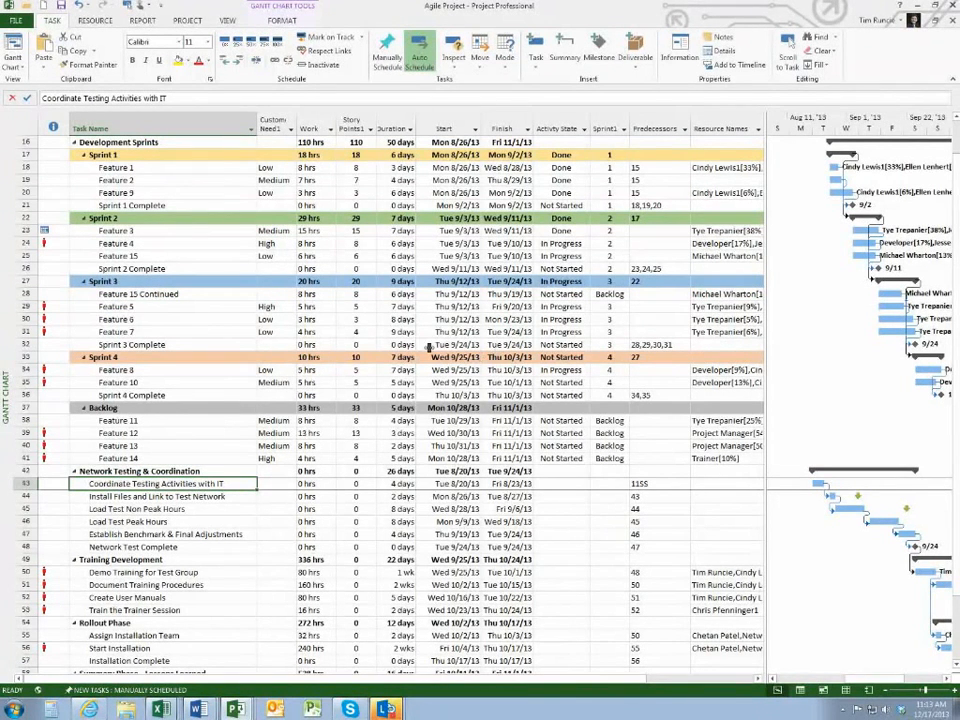
Widen the Gantt chart area up to the Start column, and collapse and re-expand the Development Sprints summary task.
{"action": "left_click_drag", "start_coordinate": [765, 355], "coordinate": [485, 355]}
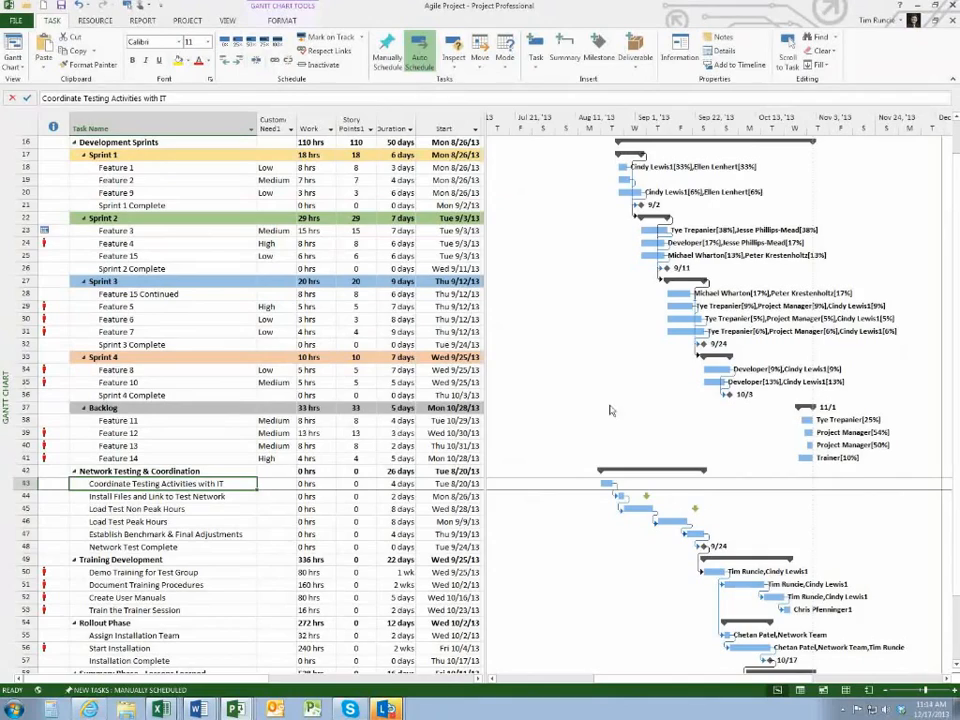
{"action": "scroll", "coordinate": [163, 207], "scroll_direction": "up", "scroll_amount": 1}
{"action": "left_click", "coordinate": [74, 181]}
{"action": "left_click", "coordinate": [73, 181]}
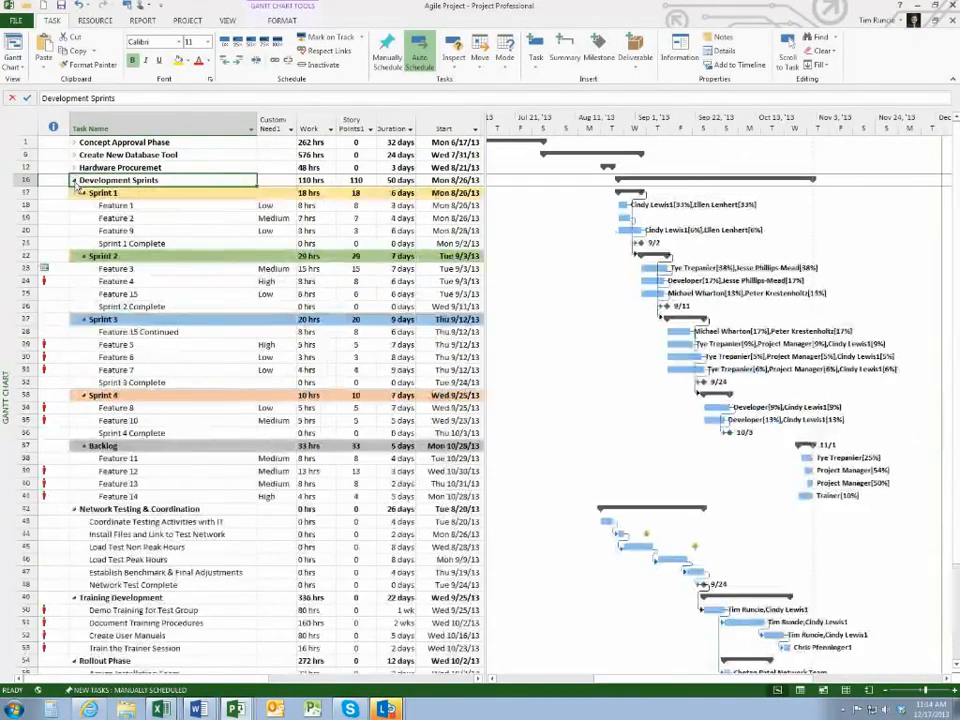
Collapse the Sprint 1 and Sprint 2 subtasks under Development Sprints, and expand Sprint 1 again.
{"action": "left_click", "coordinate": [82, 193]}
{"action": "left_click", "coordinate": [82, 193]}
{"action": "left_click", "coordinate": [82, 206]}
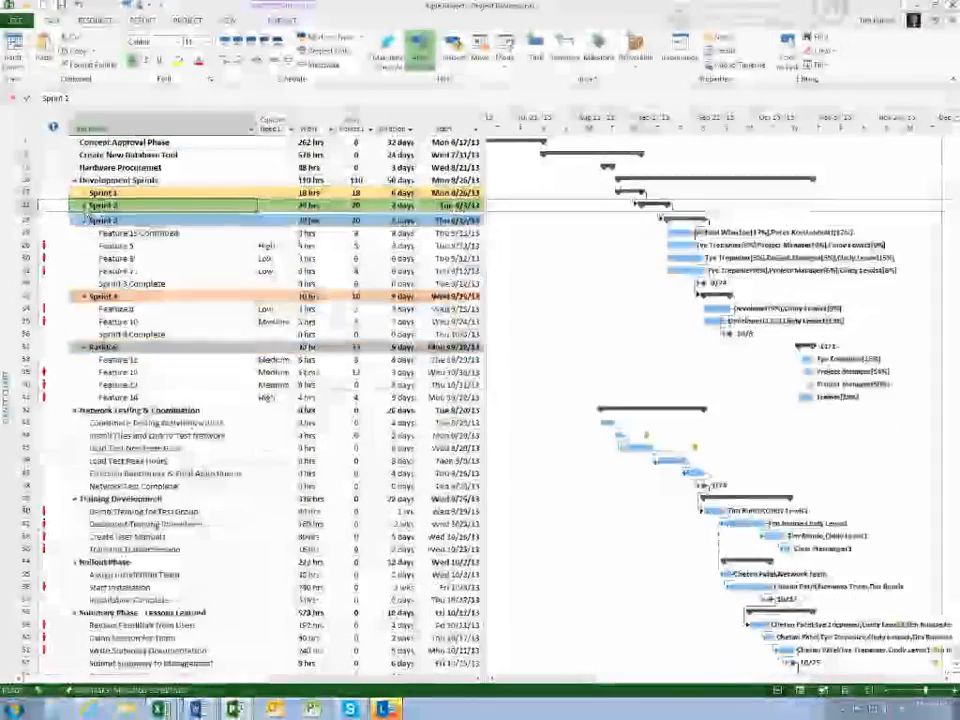
{"action": "left_click", "coordinate": [86, 219]}
{"action": "left_click", "coordinate": [83, 219]}
{"action": "left_click", "coordinate": [83, 219]}
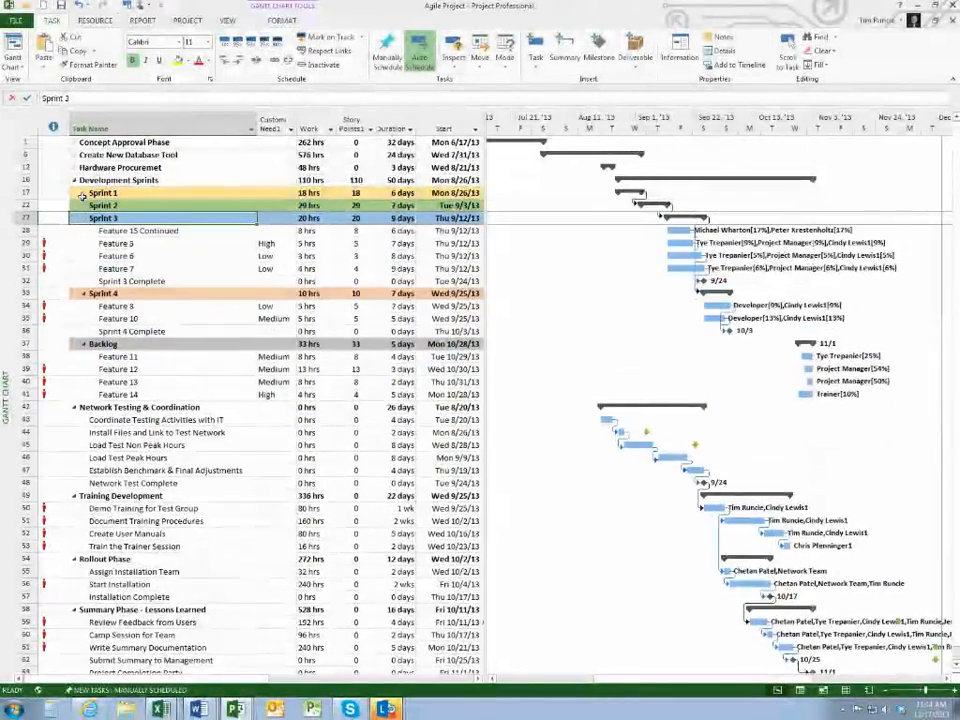
{"action": "left_click", "coordinate": [82, 193]}
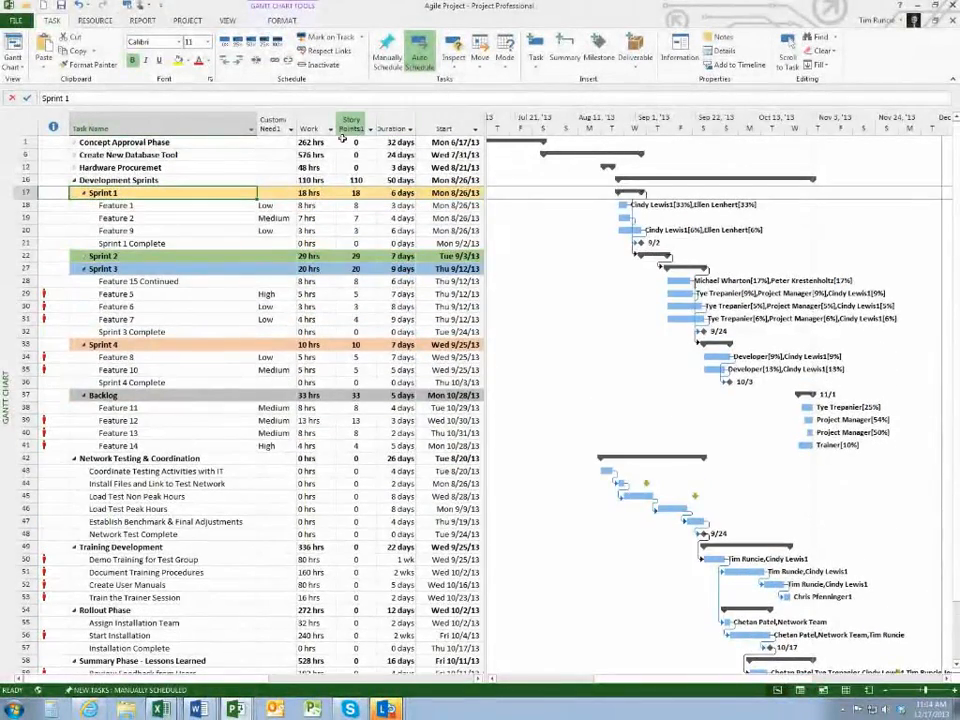
Filter the Story Points1 column to show only tasks with the value 0.
{"action": "left_click", "coordinate": [371, 130]}
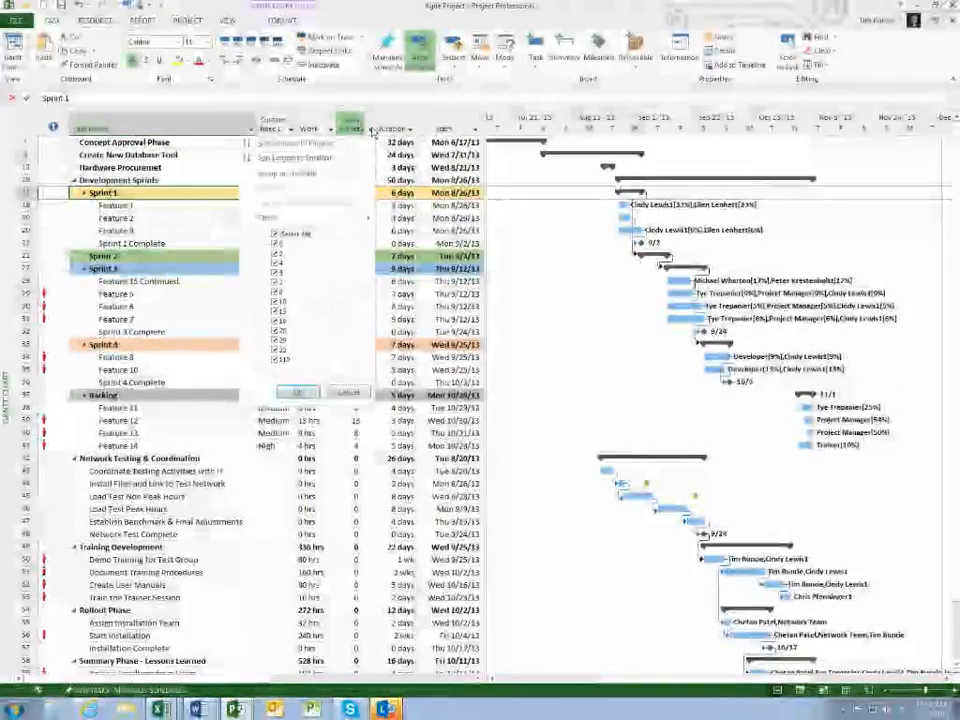
{"action": "left_click", "coordinate": [274, 236]}
{"action": "left_click", "coordinate": [275, 244]}
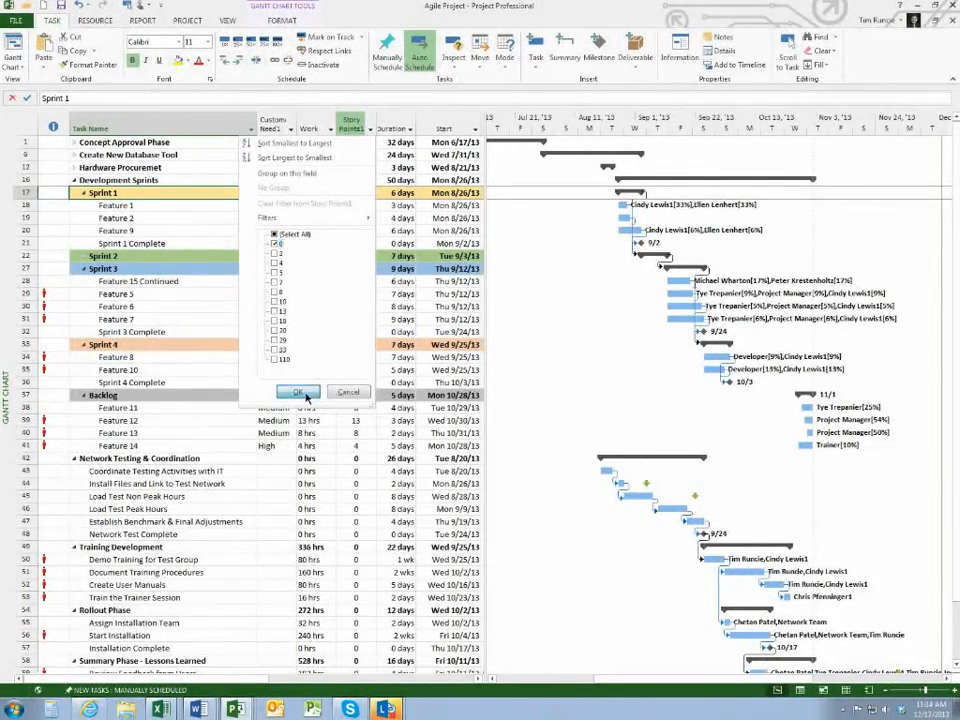
{"action": "left_click", "coordinate": [297, 392]}
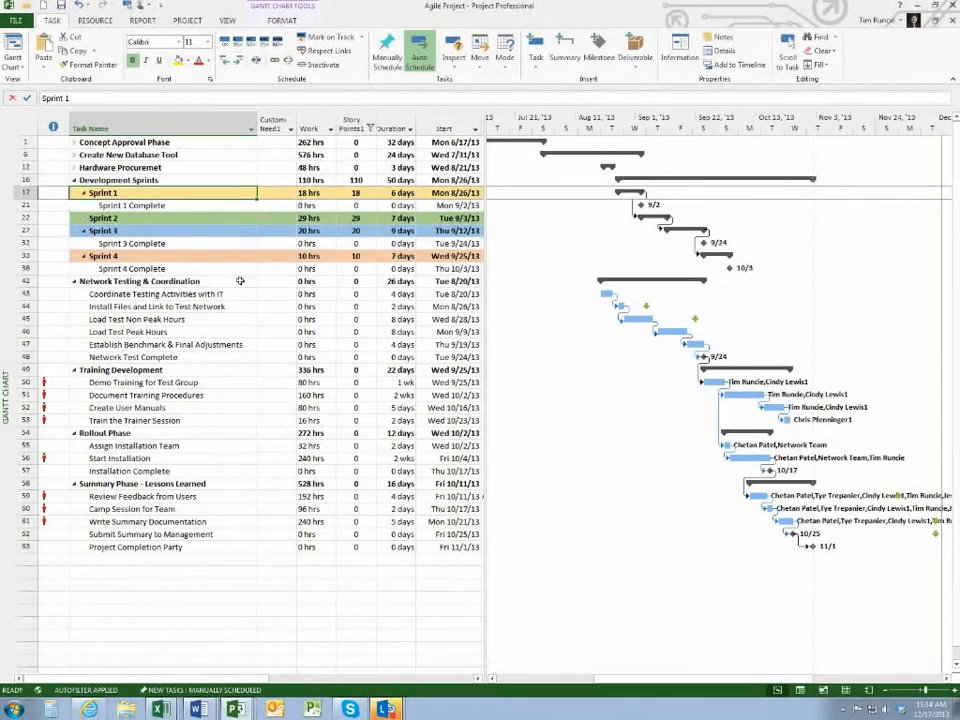
Expand Sprint 2 and Create New Database Tool, and remove the Story Points1 filter by selecting all values.
{"action": "left_click", "coordinate": [85, 219]}
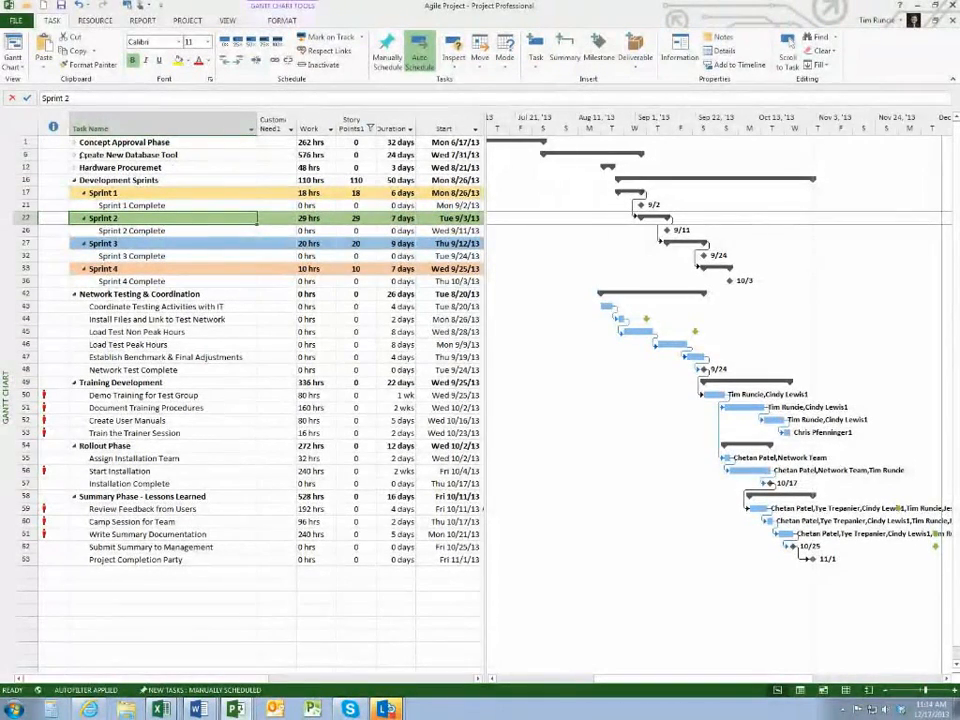
{"action": "left_click", "coordinate": [74, 156]}
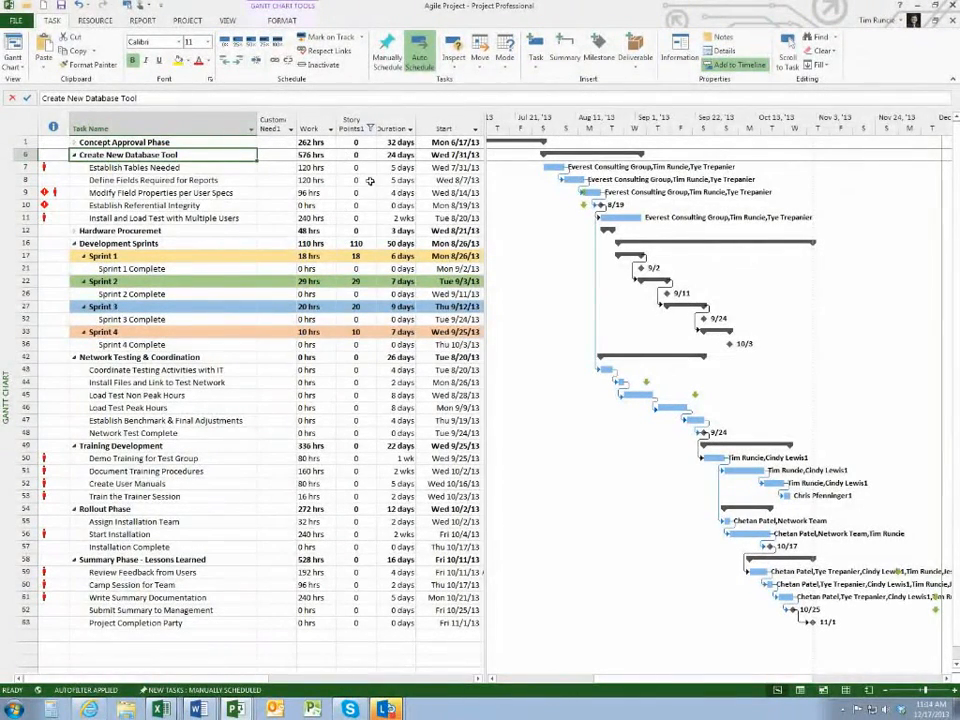
{"action": "left_click", "coordinate": [370, 129]}
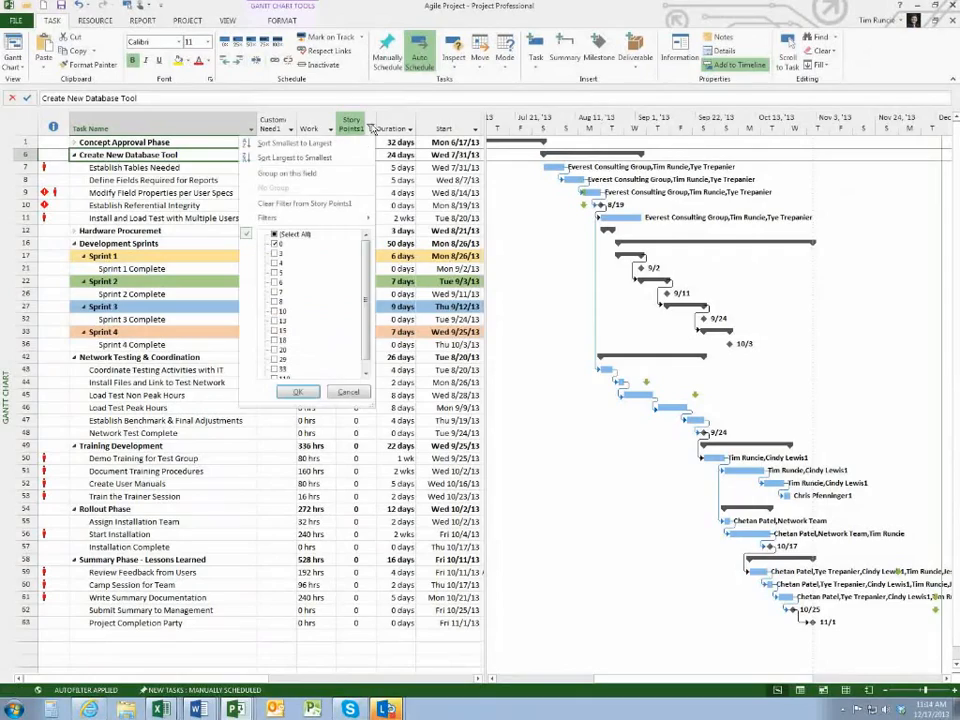
{"action": "left_click", "coordinate": [275, 236]}
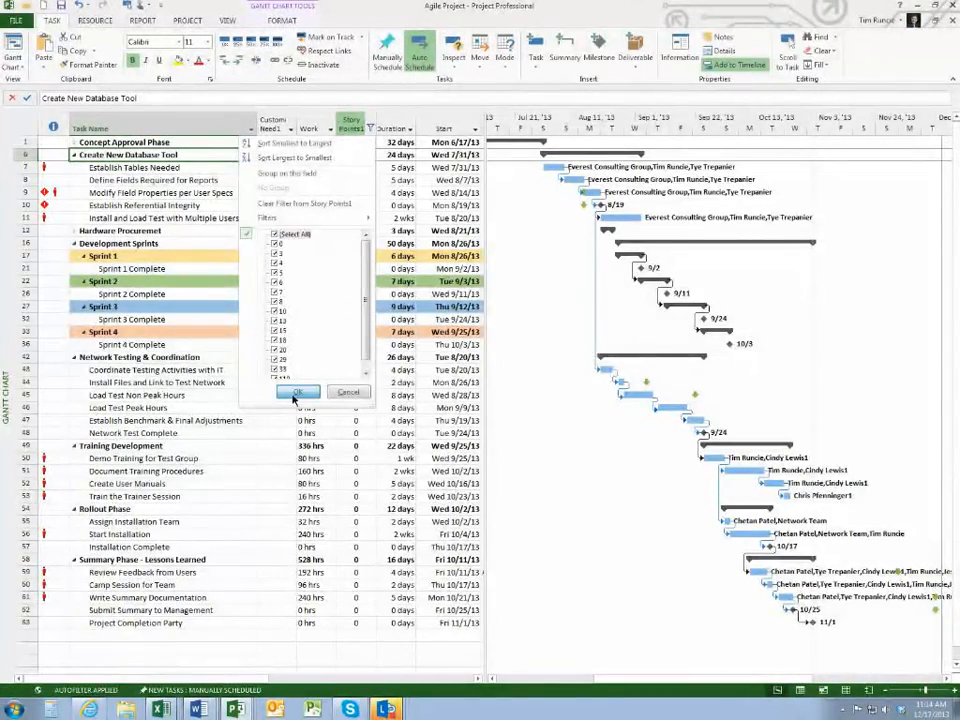
{"action": "left_click", "coordinate": [298, 391]}
{"action": "left_click", "coordinate": [182, 182]}
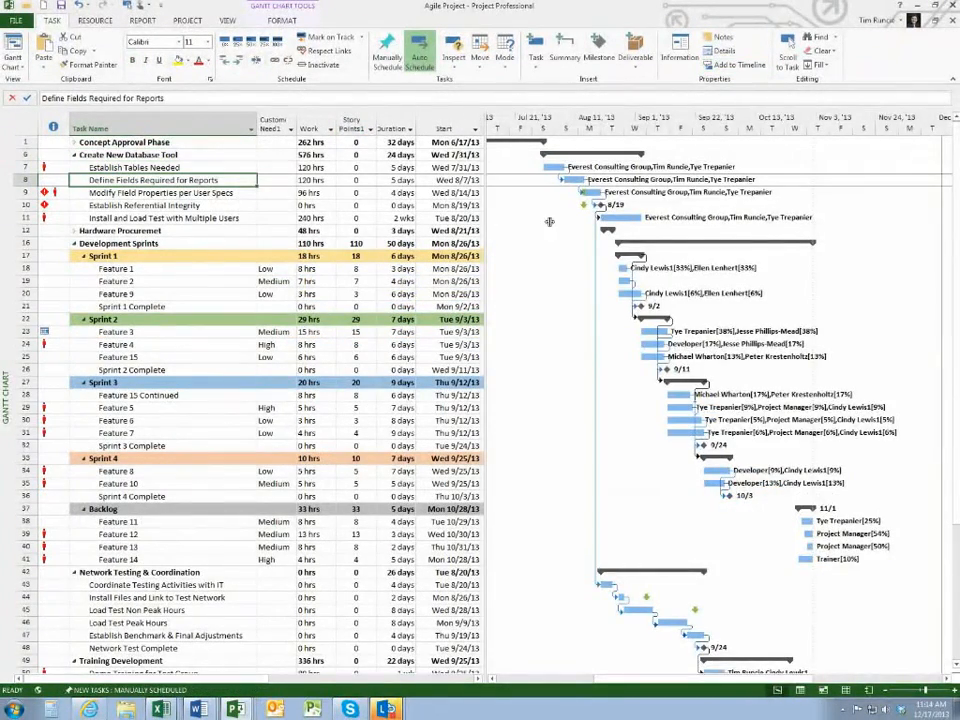
Widen the task table over the Gantt chart so the columns through Predecessors are shown.
{"action": "left_click_drag", "start_coordinate": [549, 222], "coordinate": [619, 237]}
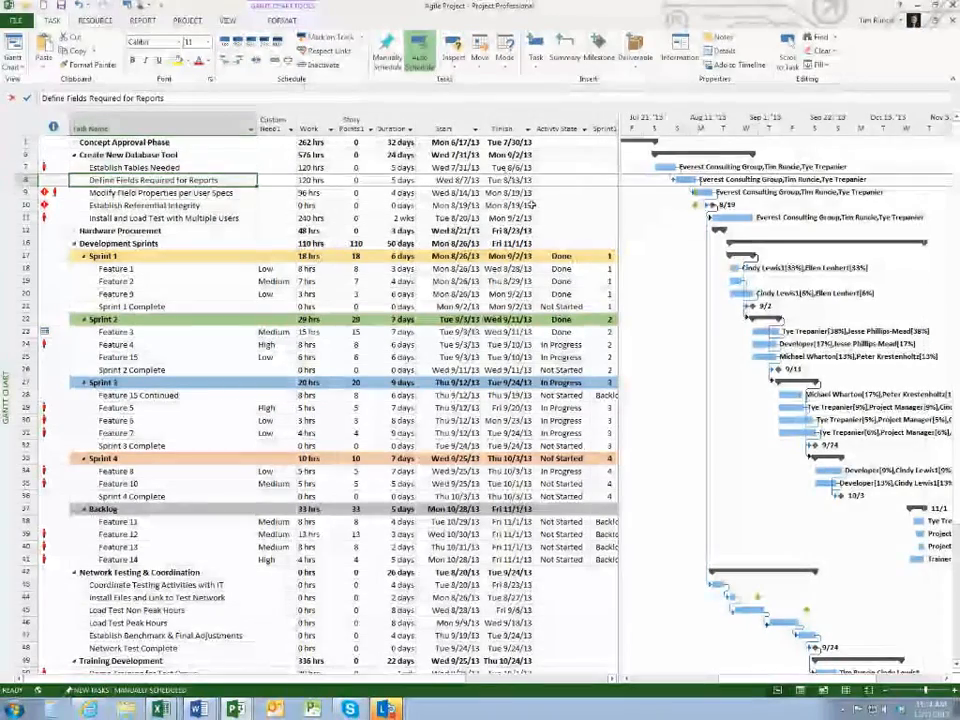
{"action": "left_click_drag", "start_coordinate": [619, 230], "coordinate": [688, 230]}
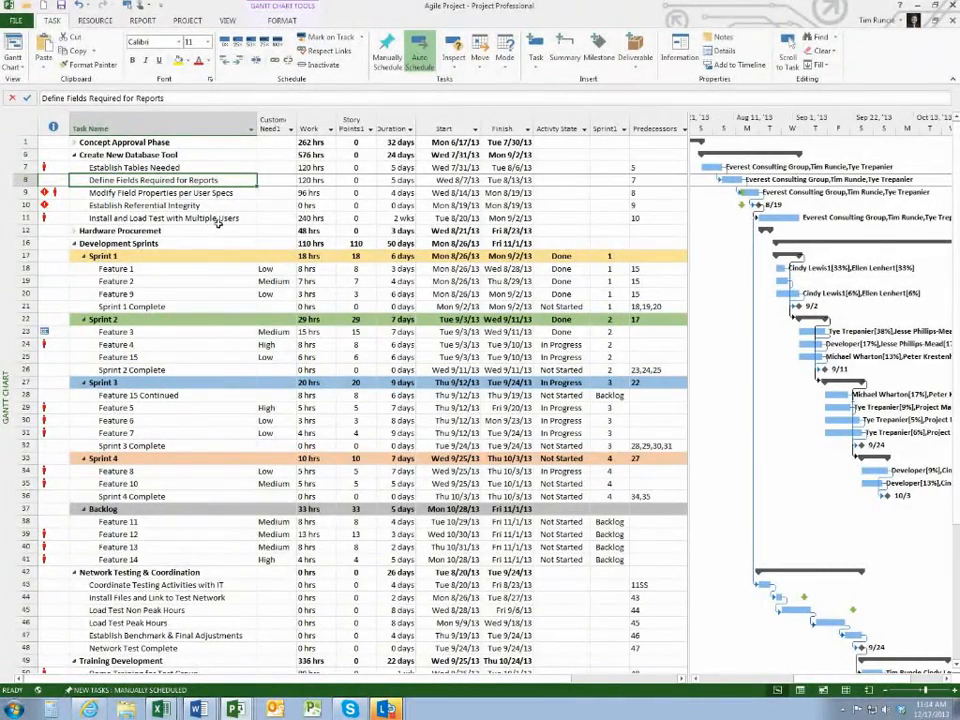
{"action": "left_click", "coordinate": [170, 192]}
{"action": "left_click", "coordinate": [157, 168]}
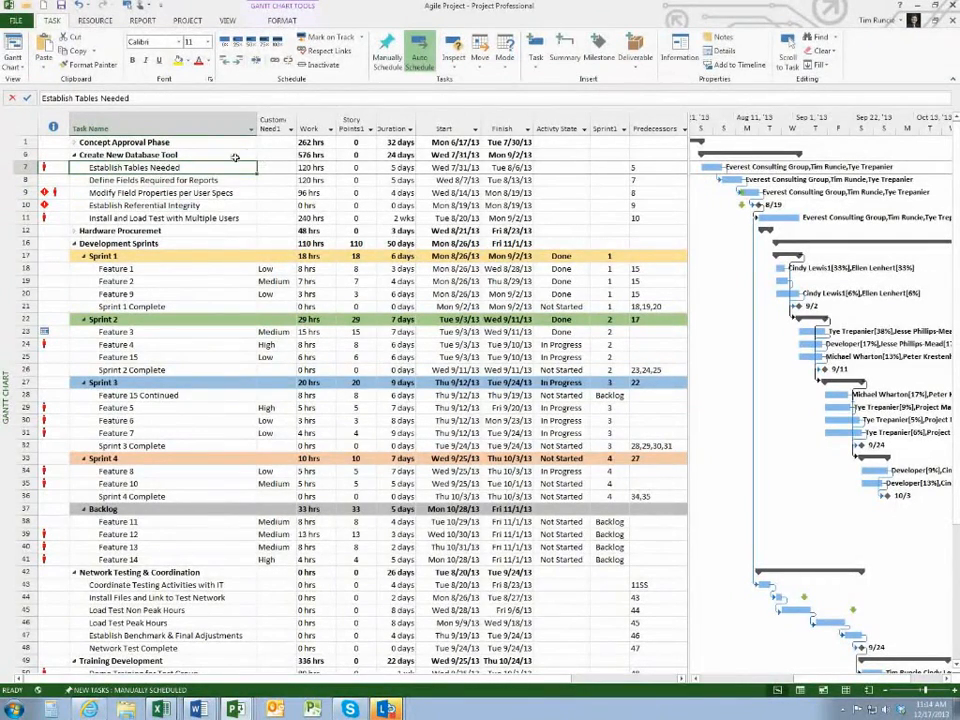
{"action": "right_click", "coordinate": [272, 125]}
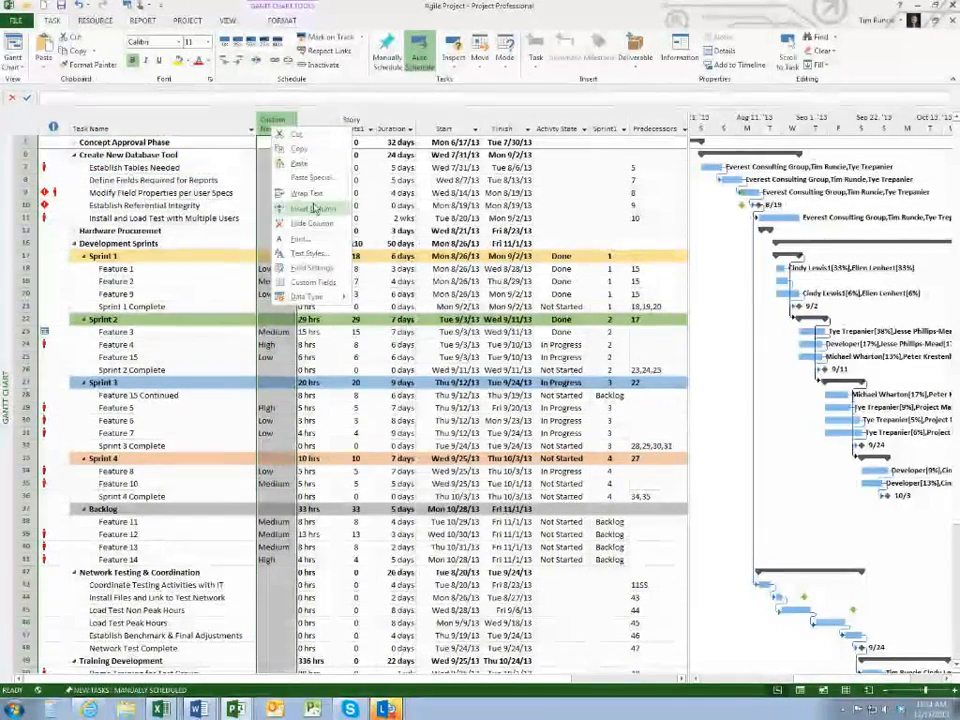
{"action": "left_click", "coordinate": [163, 182]}
{"action": "left_click", "coordinate": [166, 169]}
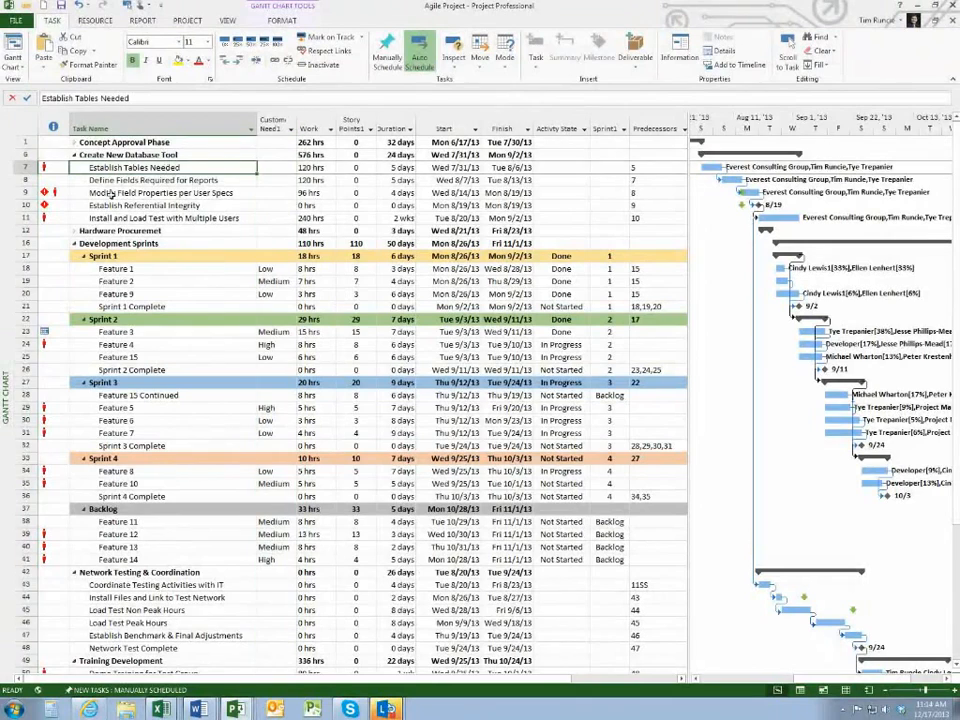
Apply the Dashboard table to the Gantt Chart view and switch back to the Agile table.
{"action": "left_click", "coordinate": [228, 20]}
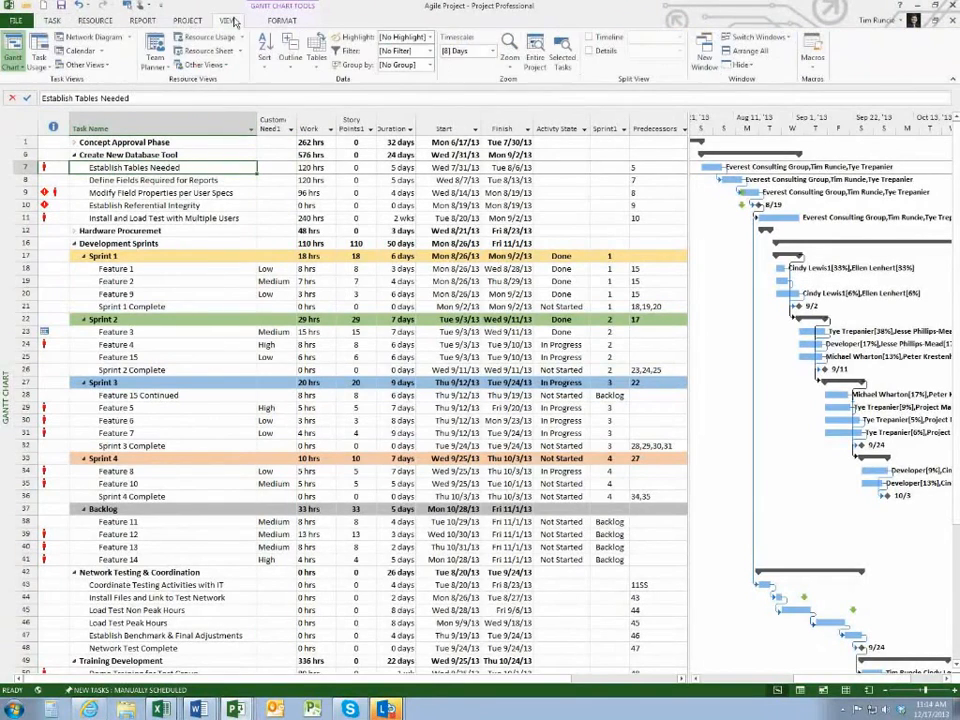
{"action": "left_click", "coordinate": [316, 66]}
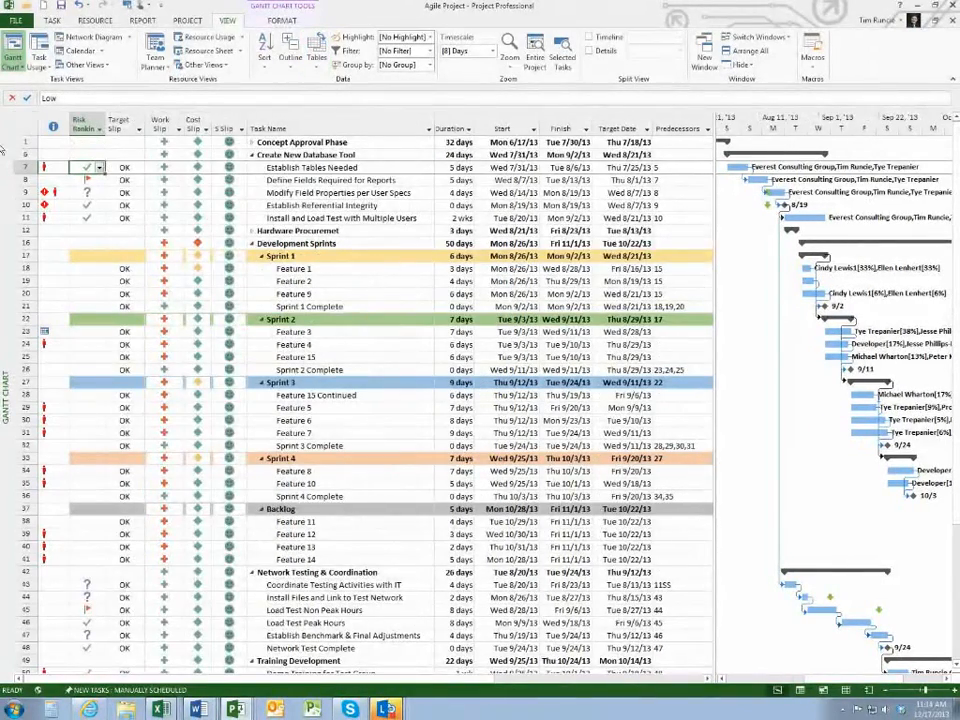
{"action": "right_click", "coordinate": [25, 119]}
{"action": "left_click", "coordinate": [61, 146]}
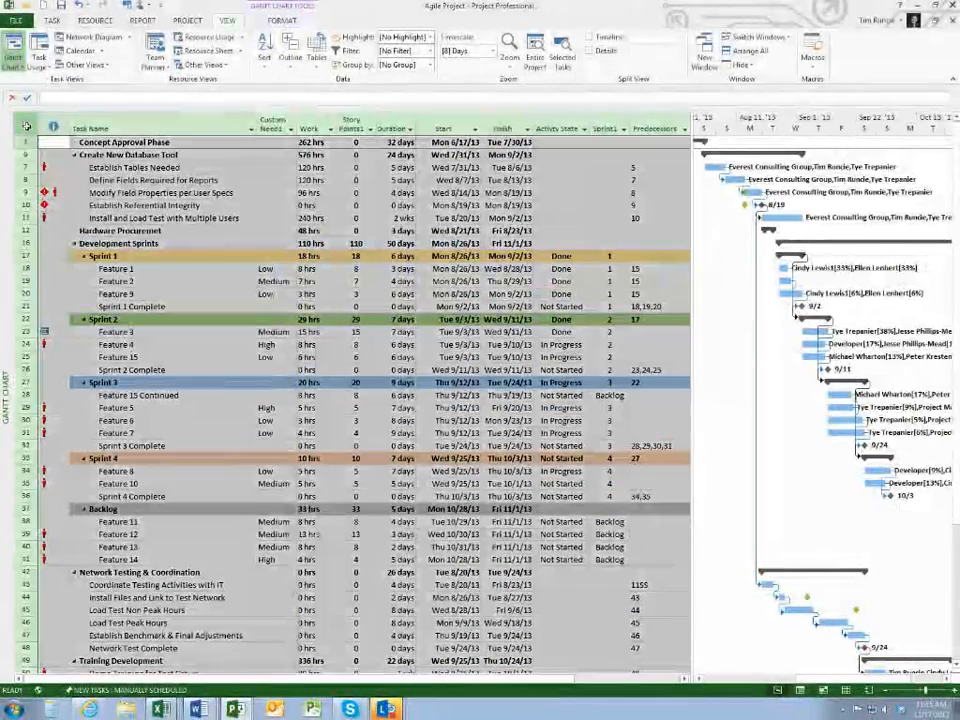
Switch the task table to Dashboard and replace it with the Entry table.
{"action": "right_click", "coordinate": [25, 126]}
{"action": "left_click", "coordinate": [74, 167]}
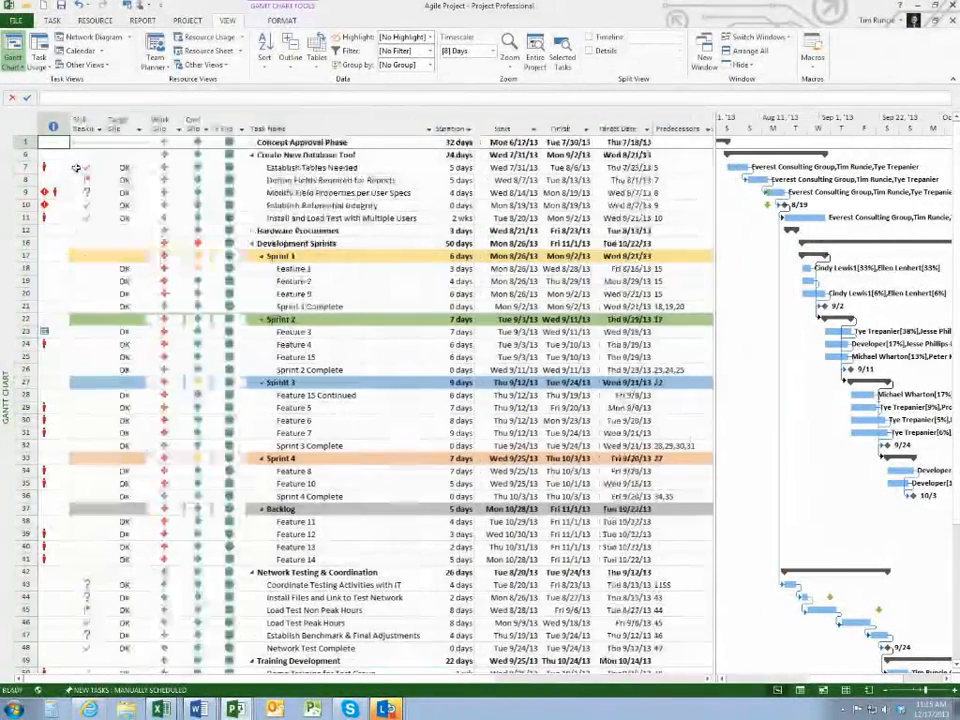
{"action": "right_click", "coordinate": [26, 125]}
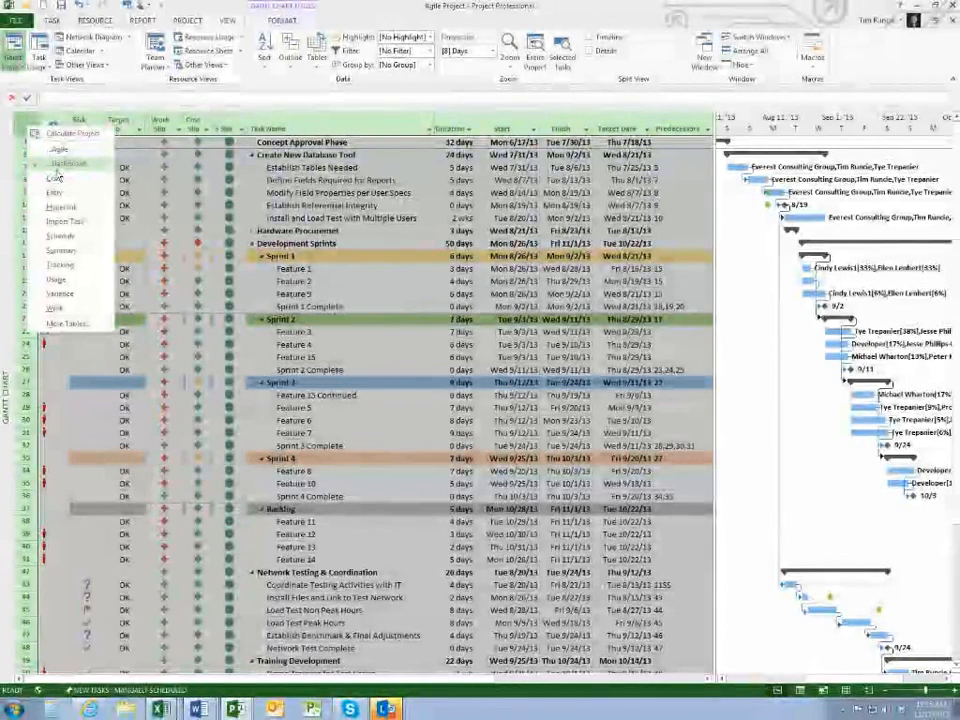
{"action": "left_click", "coordinate": [62, 192]}
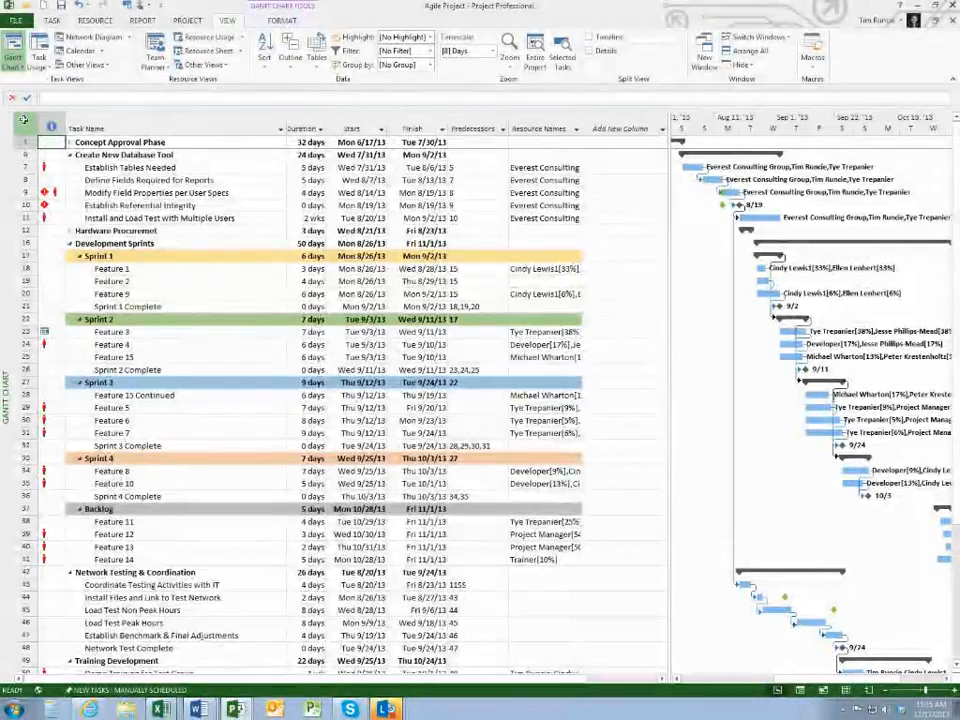
Bring back the Dashboard table and examine its risk and slip indicators throughout the task list.
{"action": "right_click", "coordinate": [23, 119]}
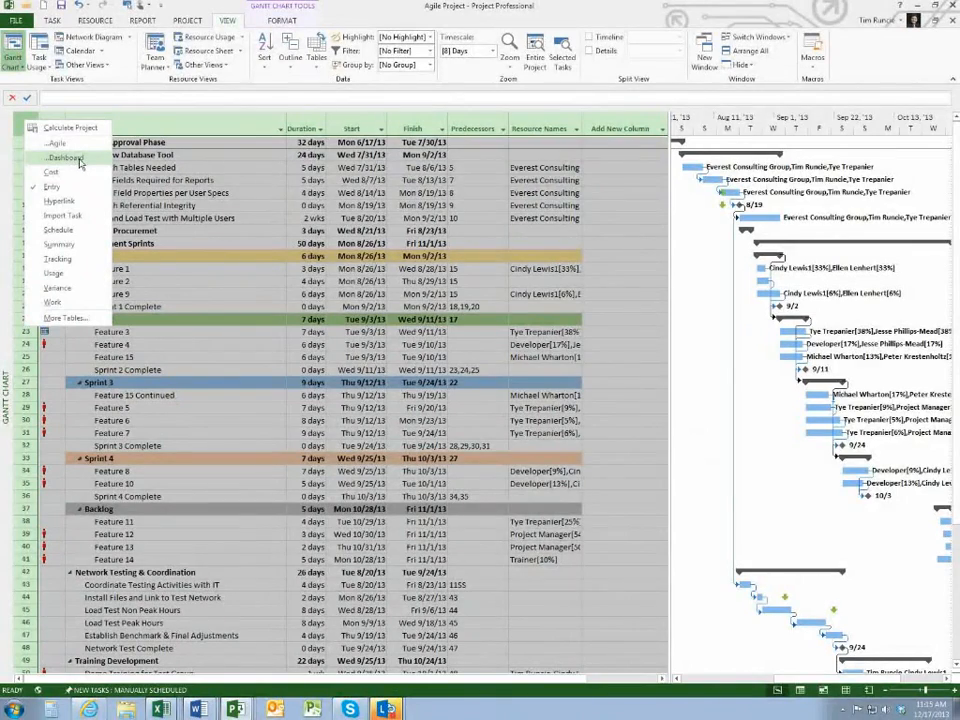
{"action": "left_click", "coordinate": [65, 158]}
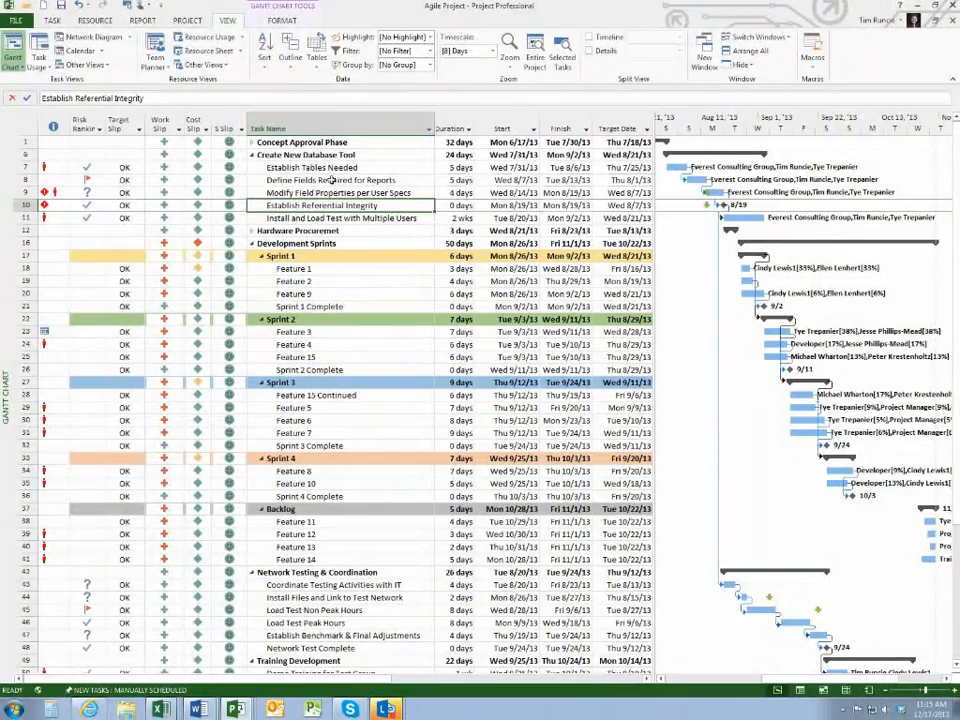
{"action": "left_click", "coordinate": [331, 180]}
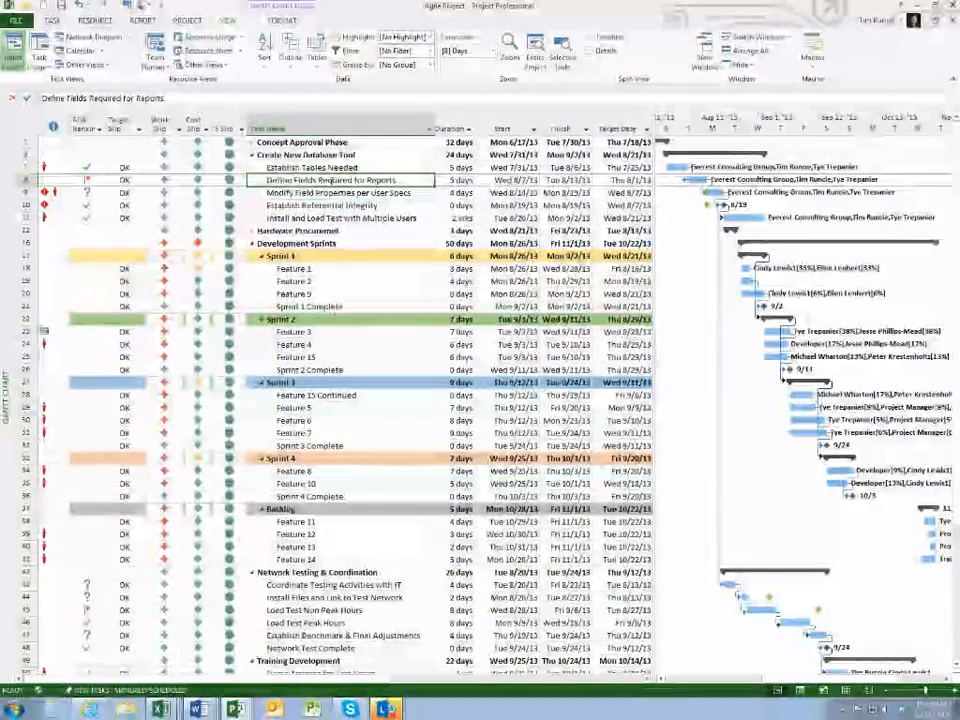
{"action": "left_click", "coordinate": [336, 281]}
{"action": "scroll", "coordinate": [336, 281], "scroll_direction": "down", "scroll_amount": 6}
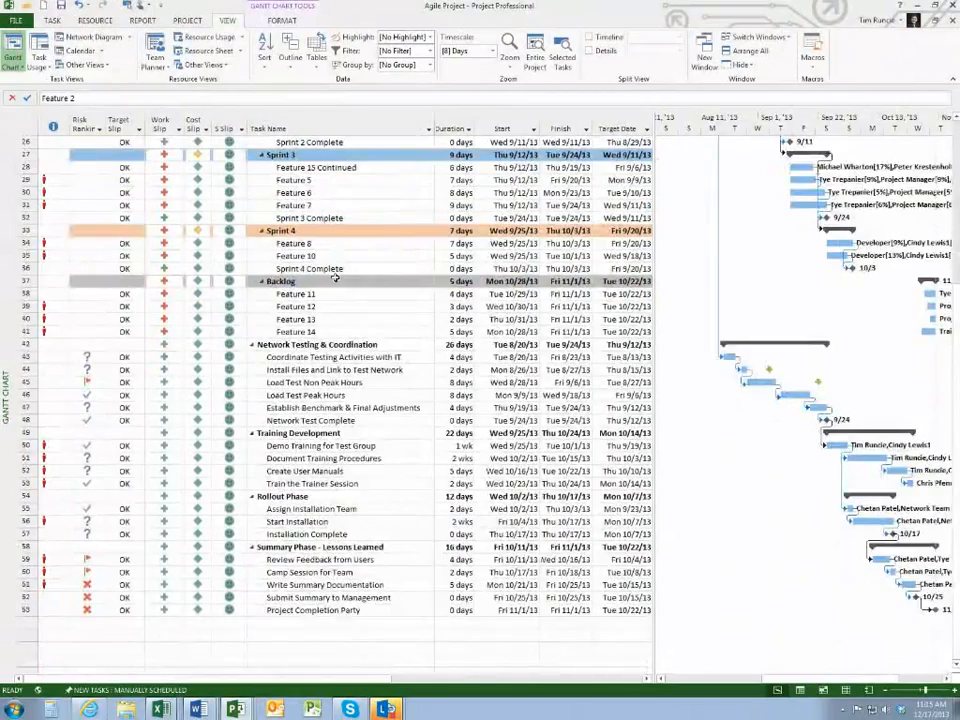
{"action": "scroll", "coordinate": [336, 278], "scroll_direction": "up", "scroll_amount": 2}
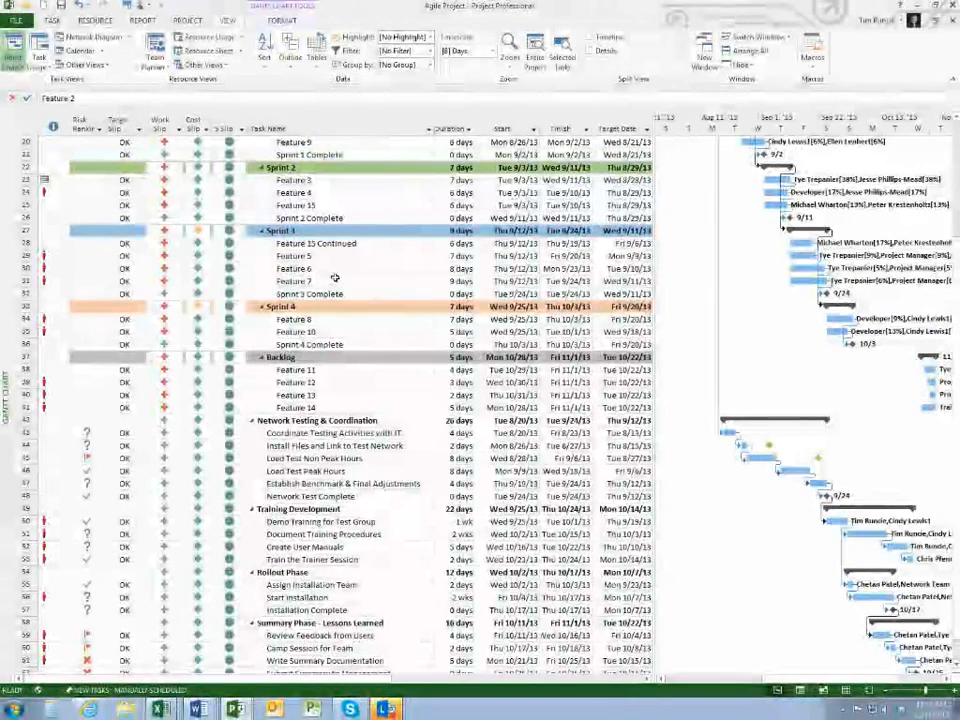
{"action": "left_click", "coordinate": [321, 186]}
{"action": "scroll", "coordinate": [322, 200], "scroll_direction": "up", "scroll_amount": 5}
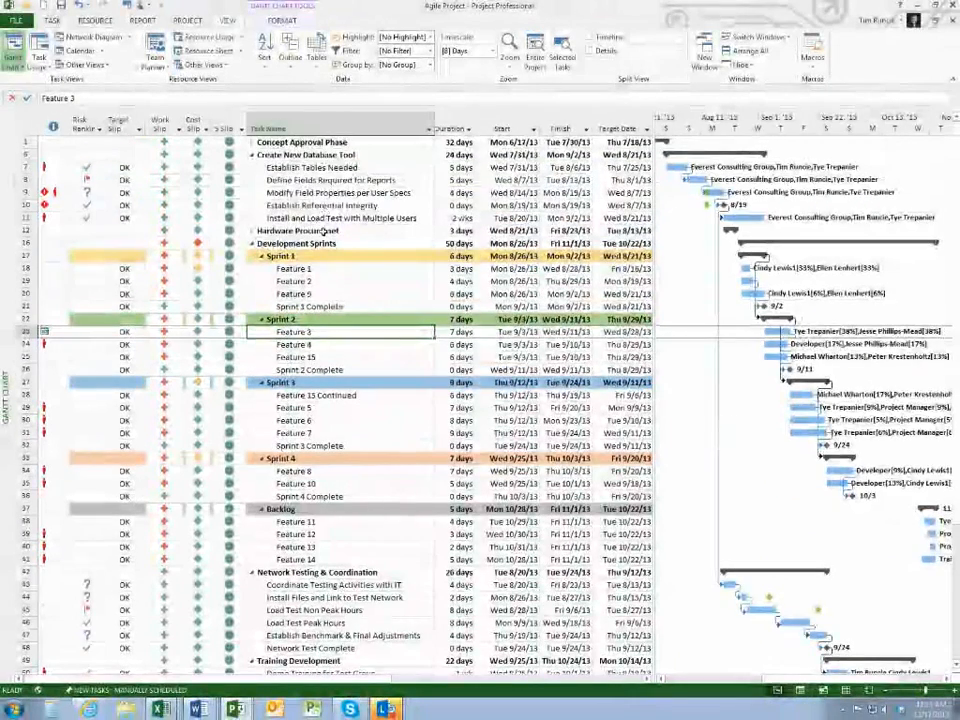
Group the tasks by _Burndown in the Agile table and collapse the top-level No Value group.
{"action": "left_click", "coordinate": [430, 66]}
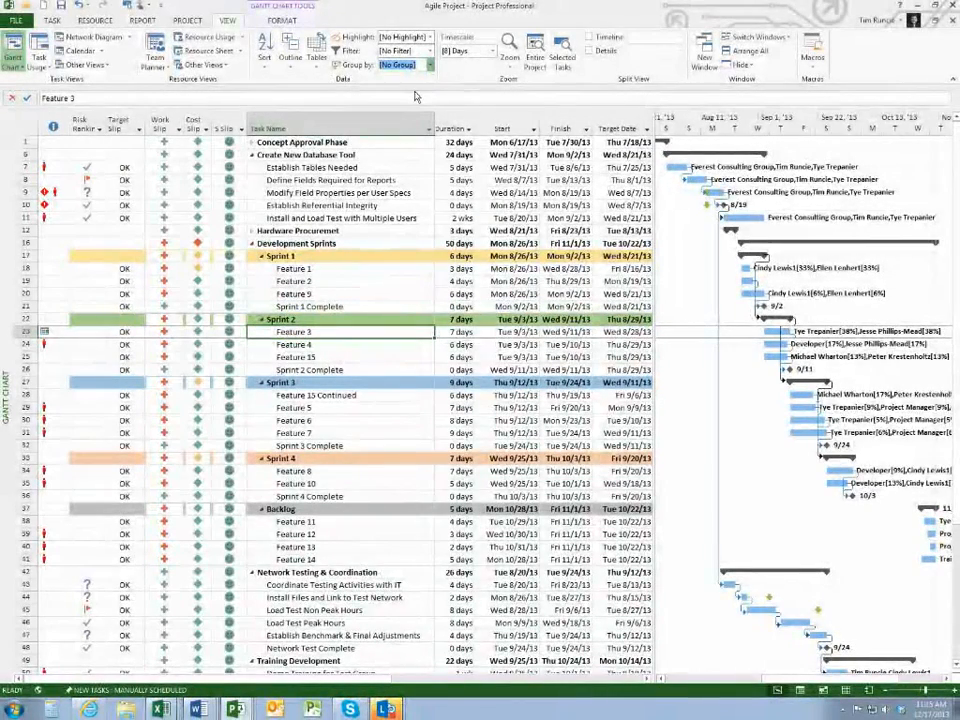
{"action": "key", "text": "Down"}
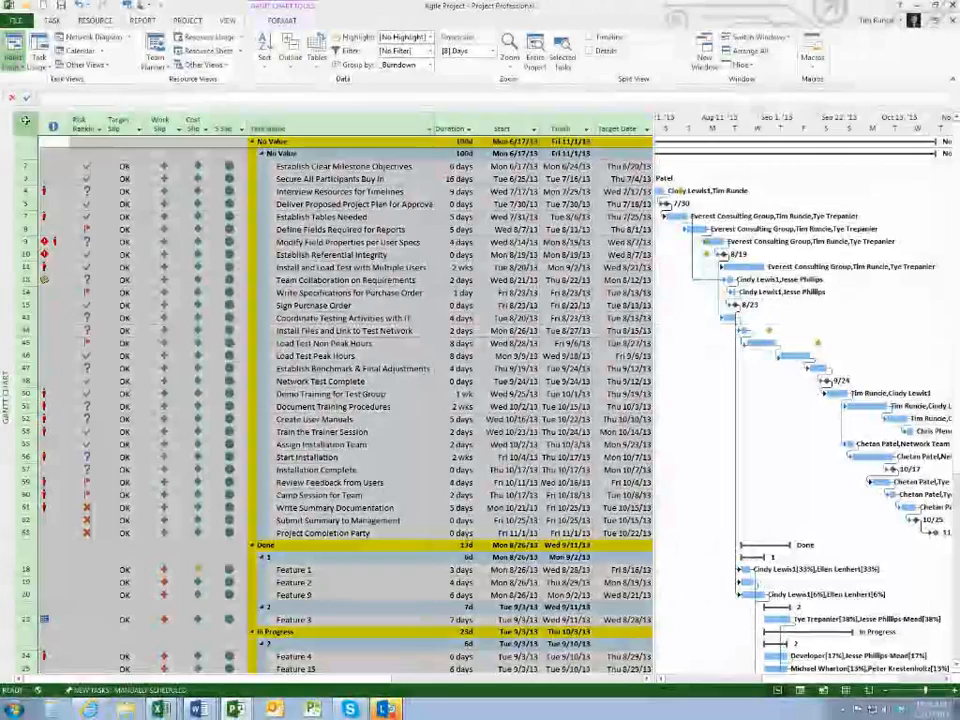
{"action": "right_click", "coordinate": [20, 124]}
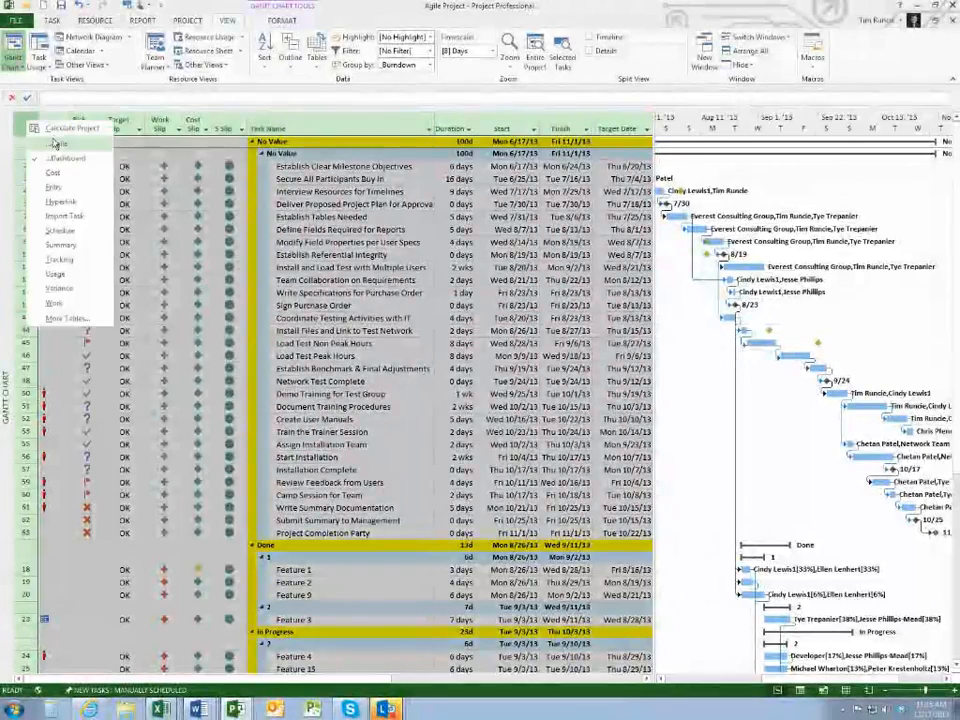
{"action": "left_click", "coordinate": [70, 146]}
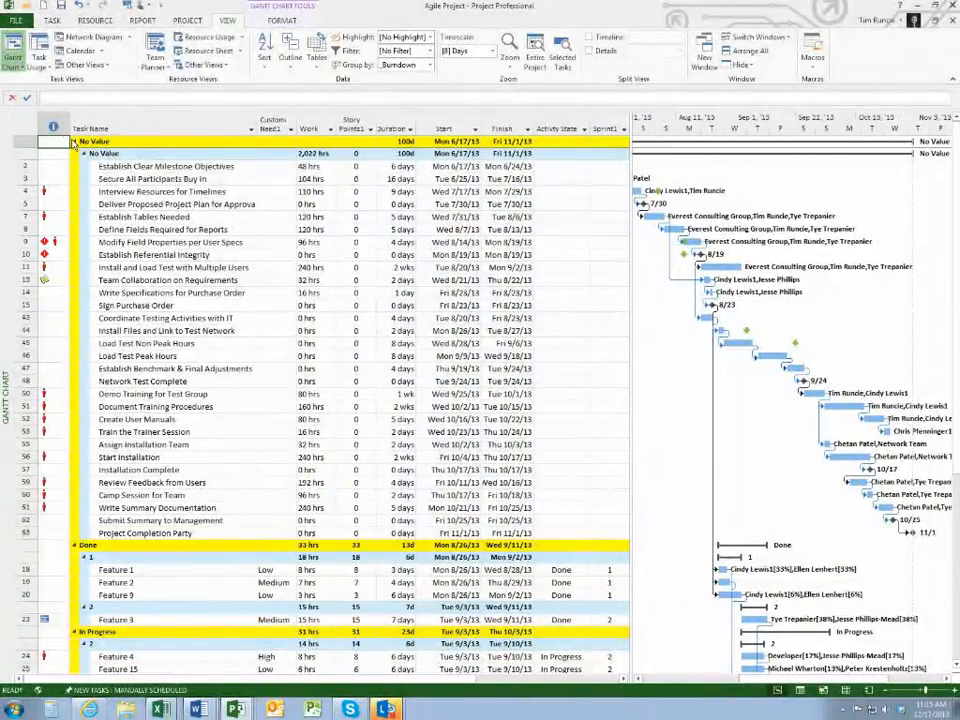
{"action": "left_click", "coordinate": [74, 142]}
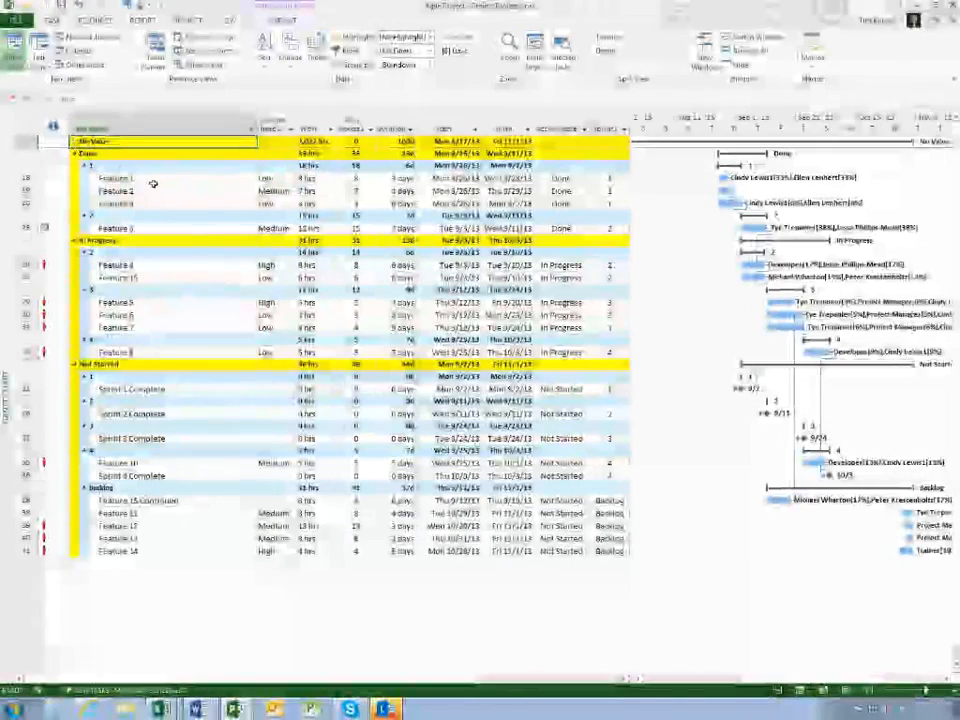
Open the _Burndown group definition for editing and examine its Activty State and Sprint1 grouping fields.
{"action": "left_click", "coordinate": [431, 66]}
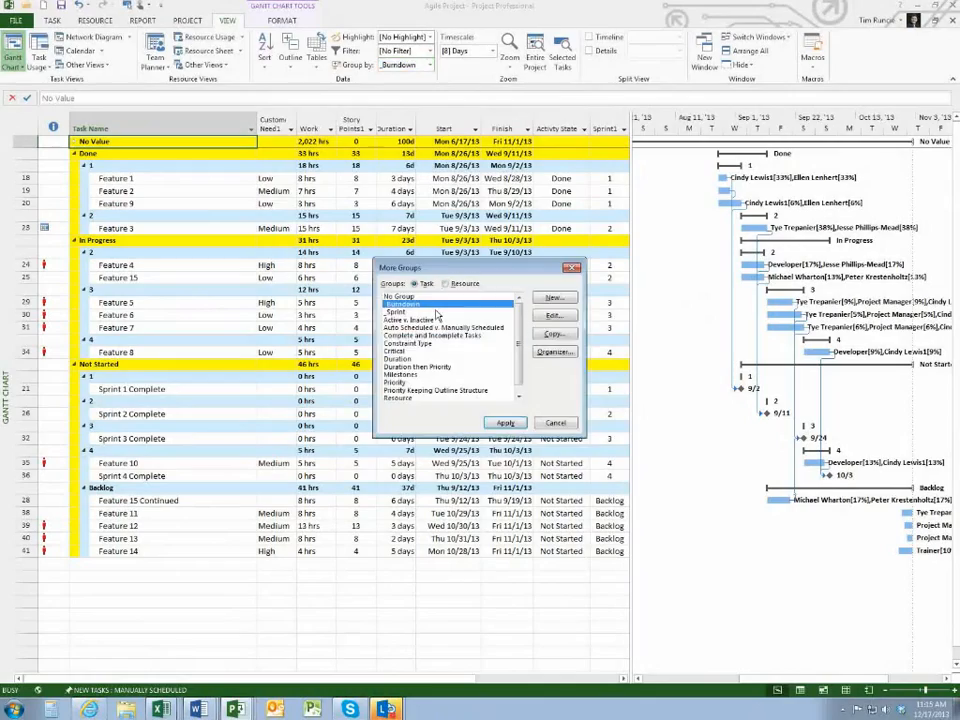
{"action": "left_click_drag", "start_coordinate": [448, 269], "coordinate": [330, 149]}
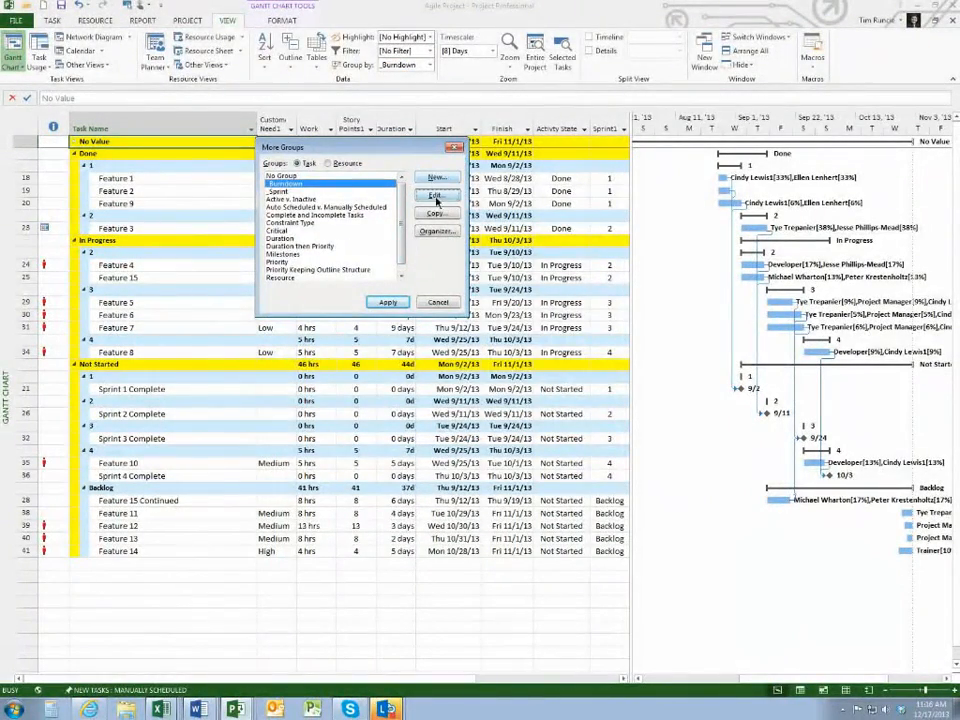
{"action": "left_click", "coordinate": [436, 195]}
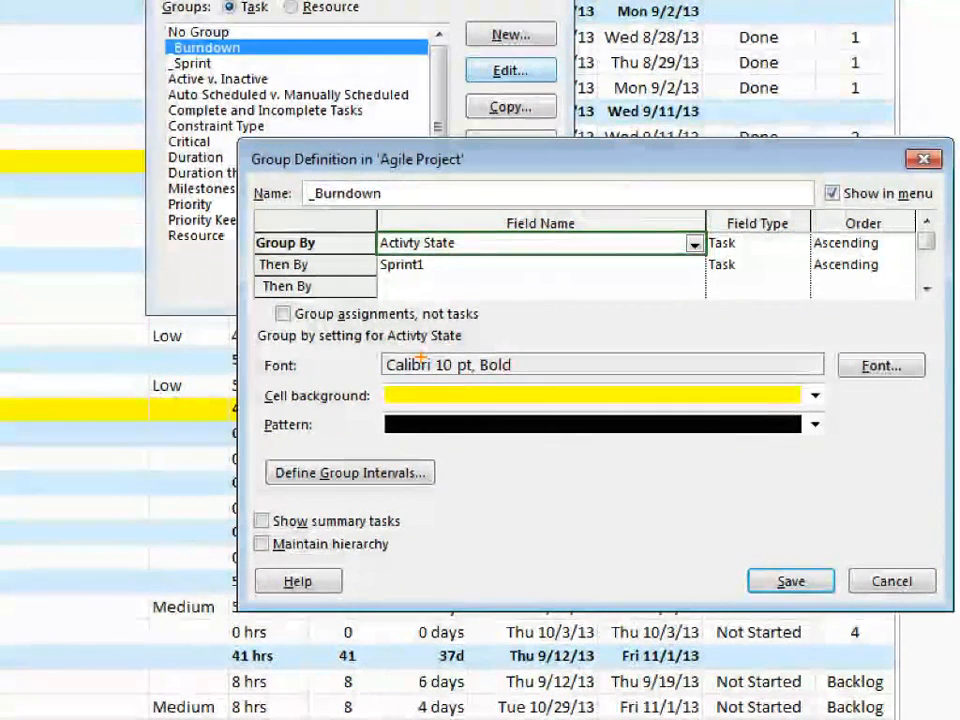
{"action": "left_click_drag", "start_coordinate": [290, 300], "coordinate": [300, 302]}
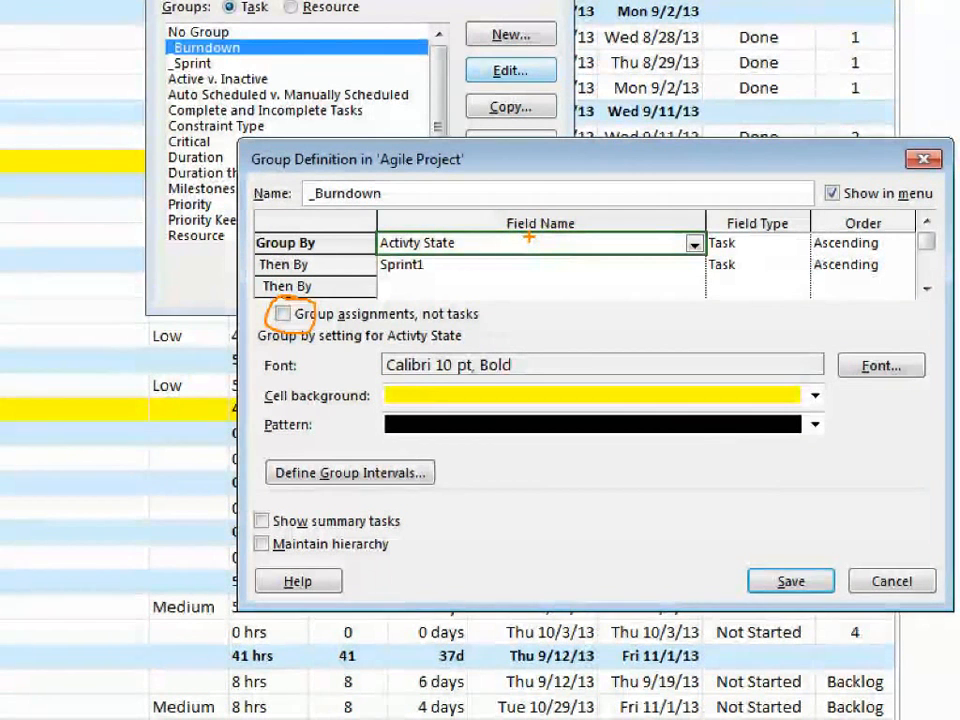
{"action": "left_click_drag", "start_coordinate": [531, 238], "coordinate": [511, 323]}
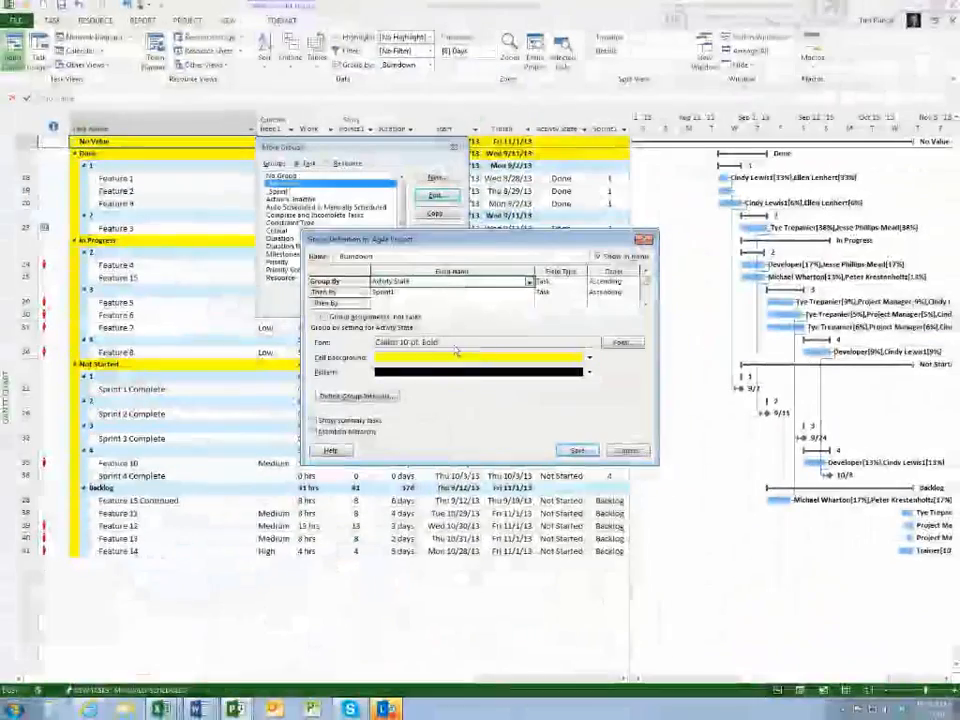
Review the group interval options for Activty State and the Show summary tasks option, and close the _Burndown definition.
{"action": "left_click", "coordinate": [363, 398]}
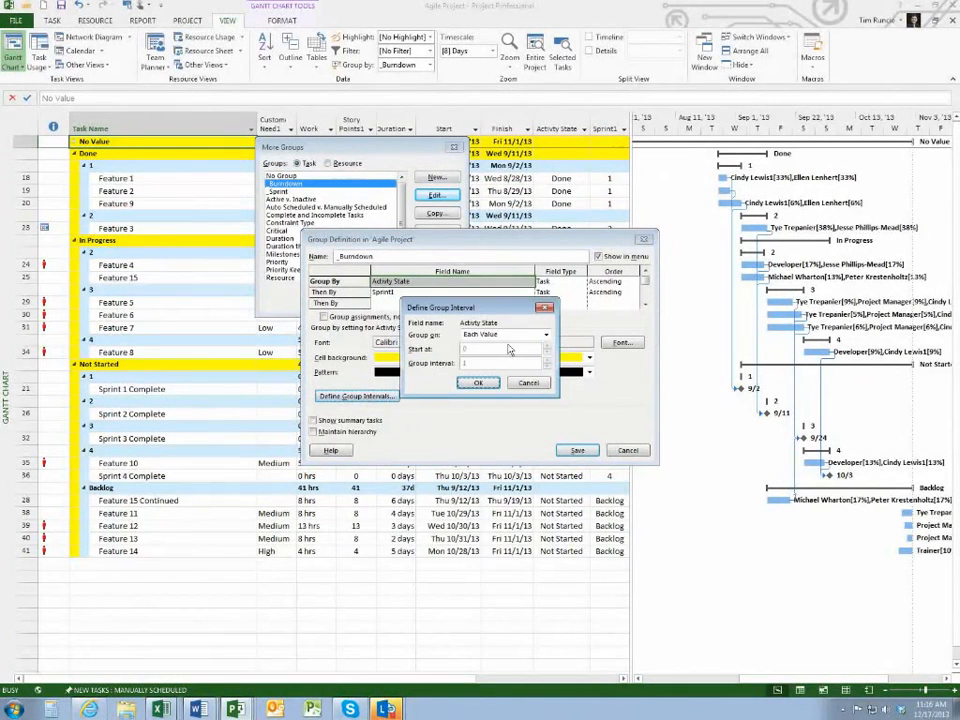
{"action": "left_click", "coordinate": [547, 336]}
{"action": "left_click", "coordinate": [535, 345]}
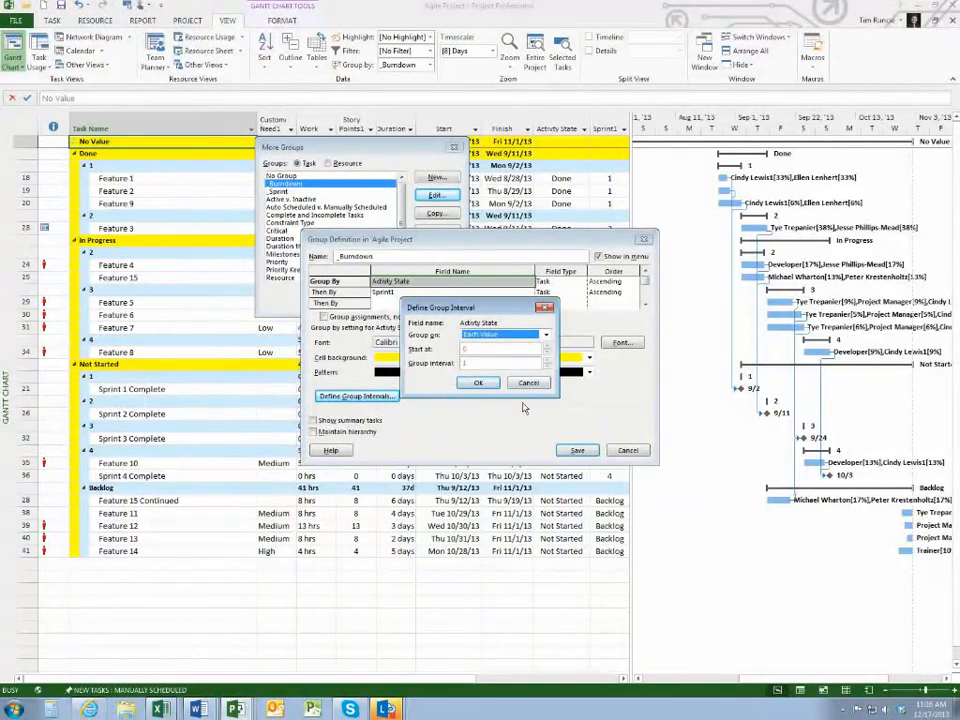
{"action": "left_click", "coordinate": [528, 383]}
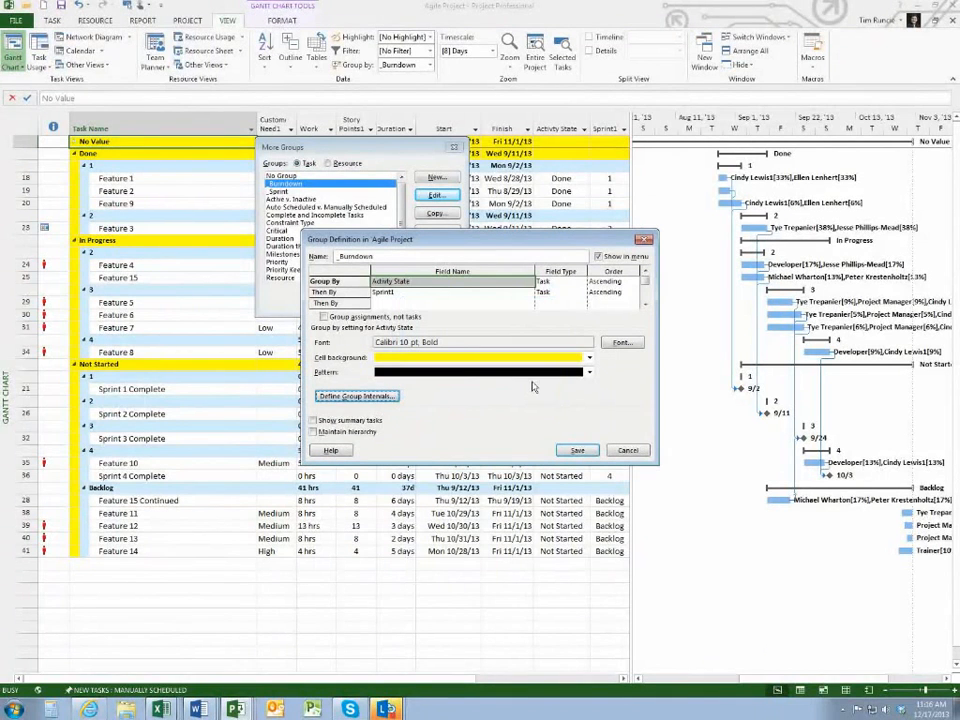
{"action": "left_click", "coordinate": [313, 421]}
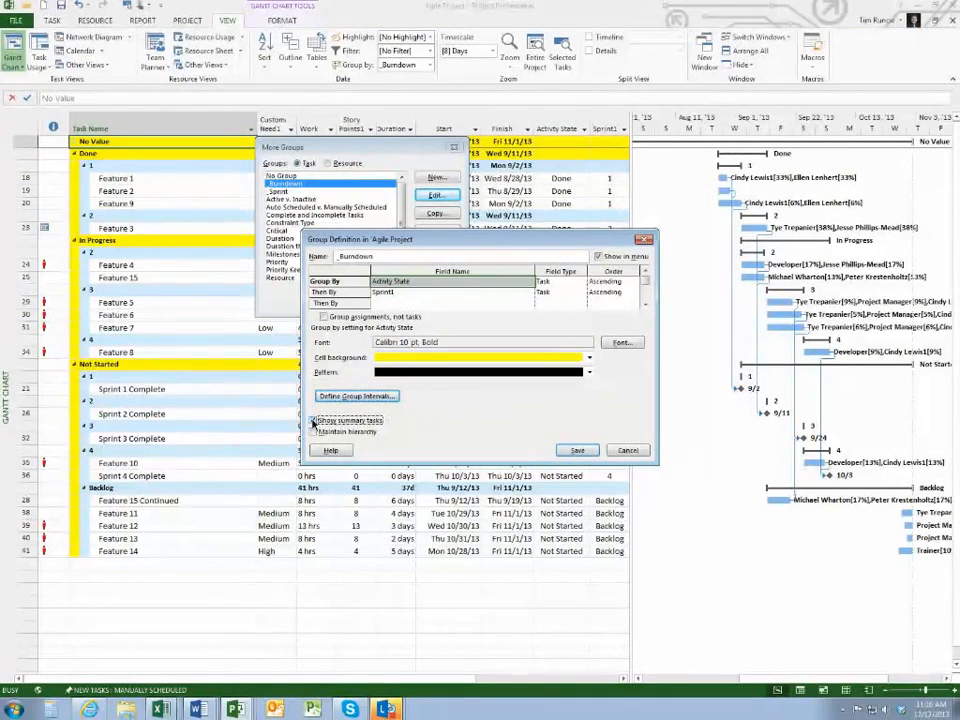
{"action": "left_click_drag", "start_coordinate": [398, 243], "coordinate": [371, 168]}
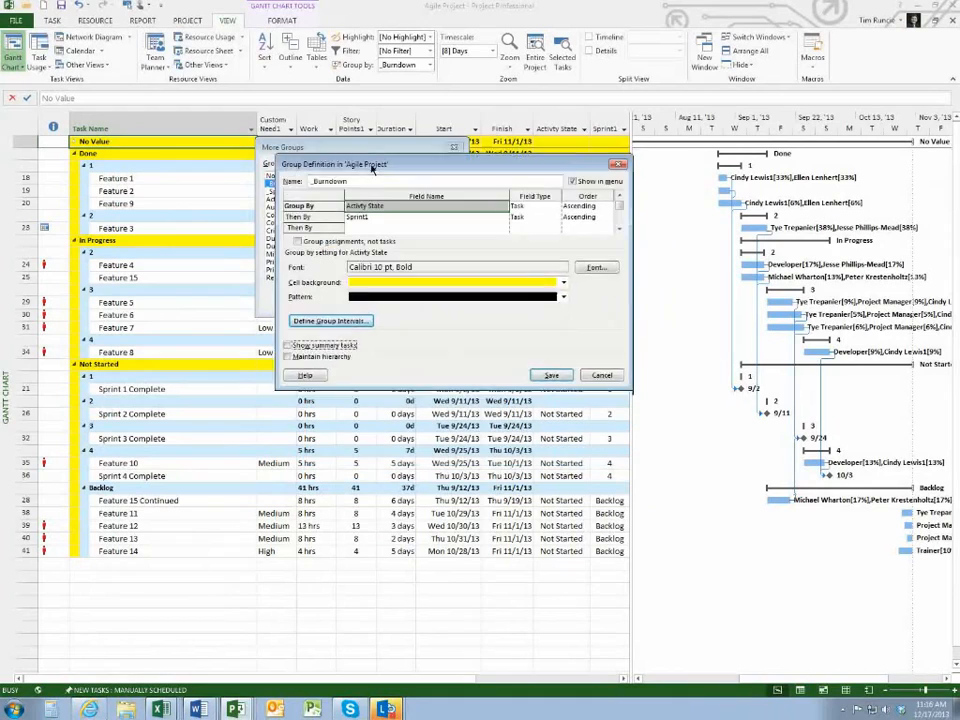
{"action": "left_click", "coordinate": [551, 370]}
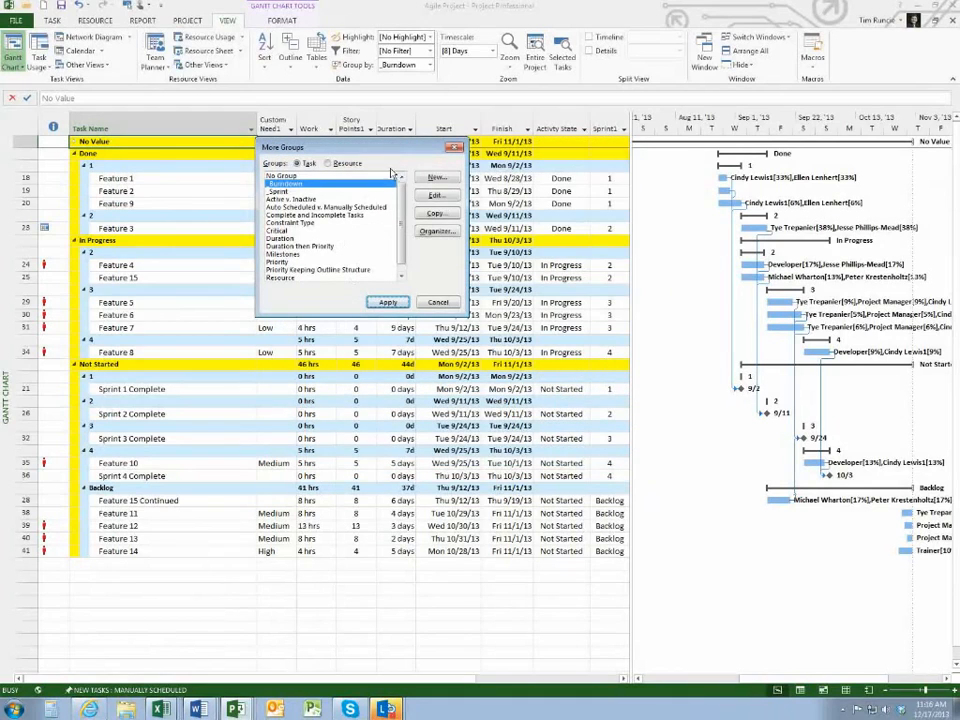
Apply the _Sprint grouping to the task list and collapse the No Value group.
{"action": "left_click", "coordinate": [285, 191]}
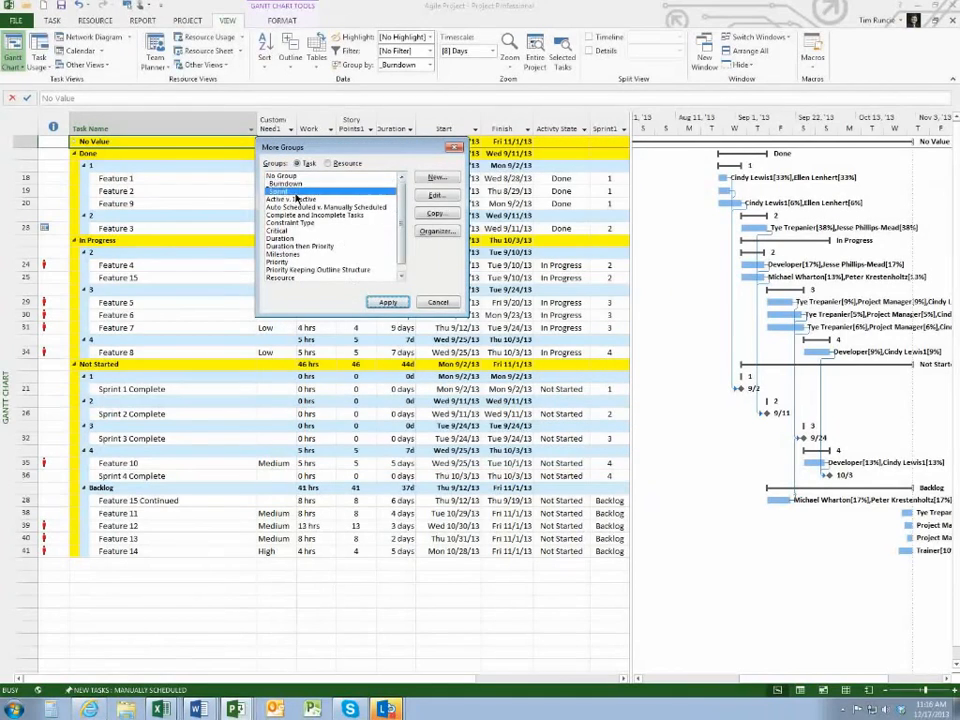
{"action": "left_click", "coordinate": [385, 302]}
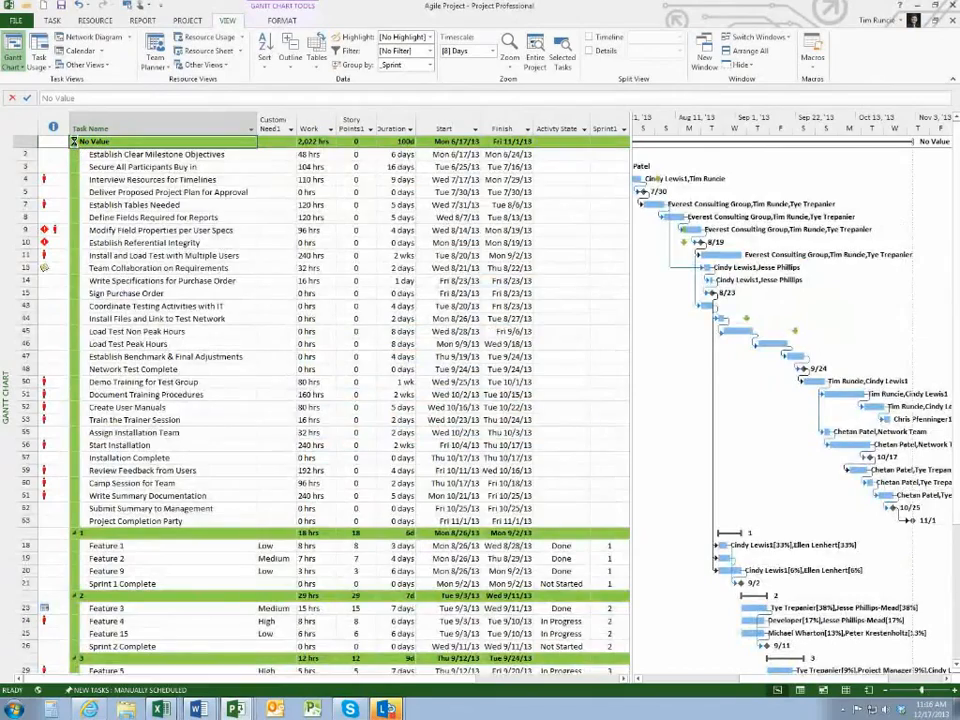
{"action": "left_click", "coordinate": [74, 141]}
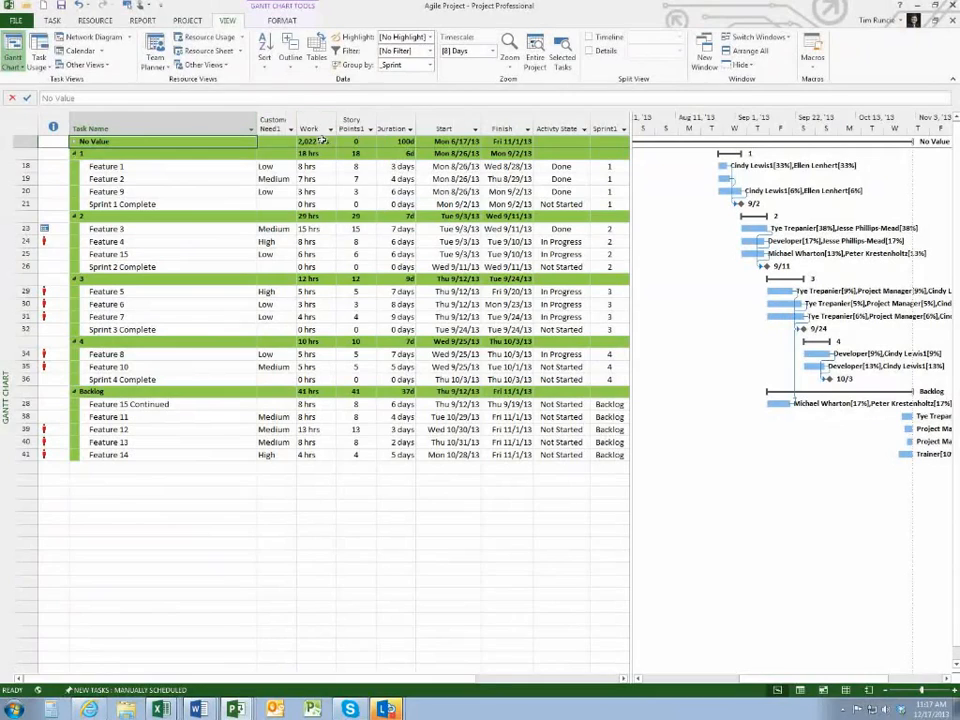
Filter the Custom Need1 column to show only tasks with the value High.
{"action": "left_click", "coordinate": [290, 129]}
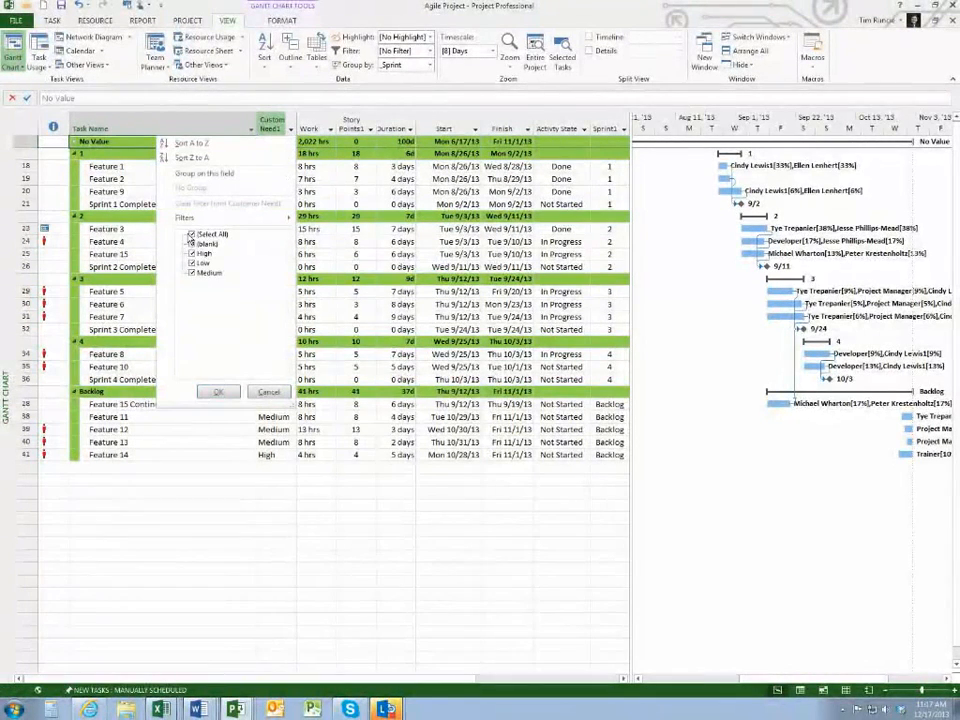
{"action": "left_click", "coordinate": [191, 234]}
{"action": "left_click", "coordinate": [200, 253]}
{"action": "left_click", "coordinate": [217, 391]}
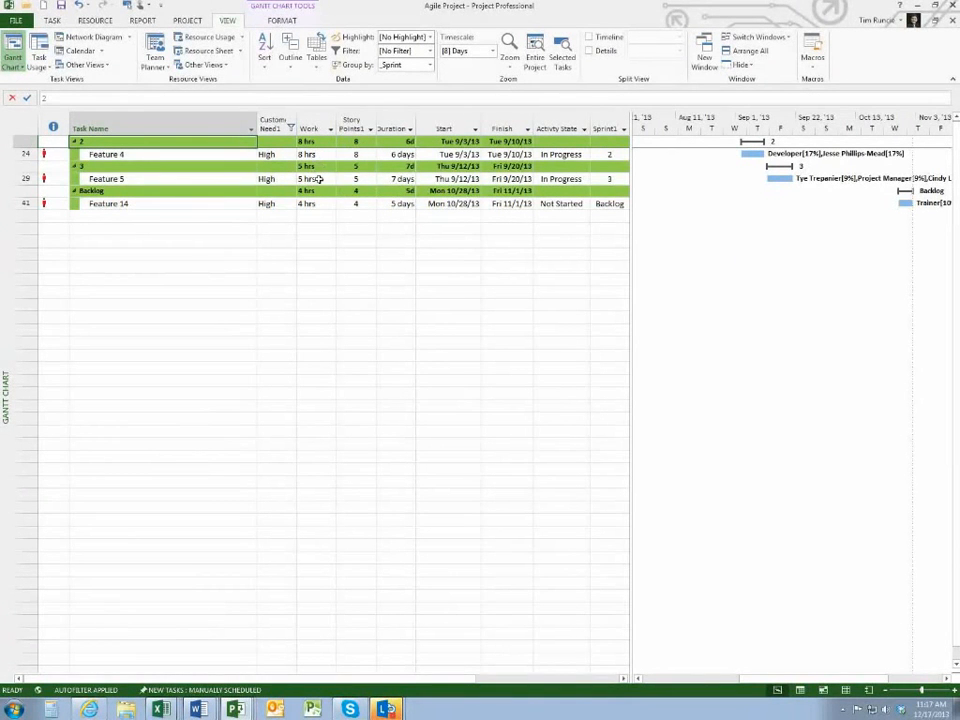
Restore all values in the Custom Need1 column filter.
{"action": "left_click", "coordinate": [290, 128]}
{"action": "left_click", "coordinate": [191, 234]}
{"action": "left_click", "coordinate": [219, 391]}
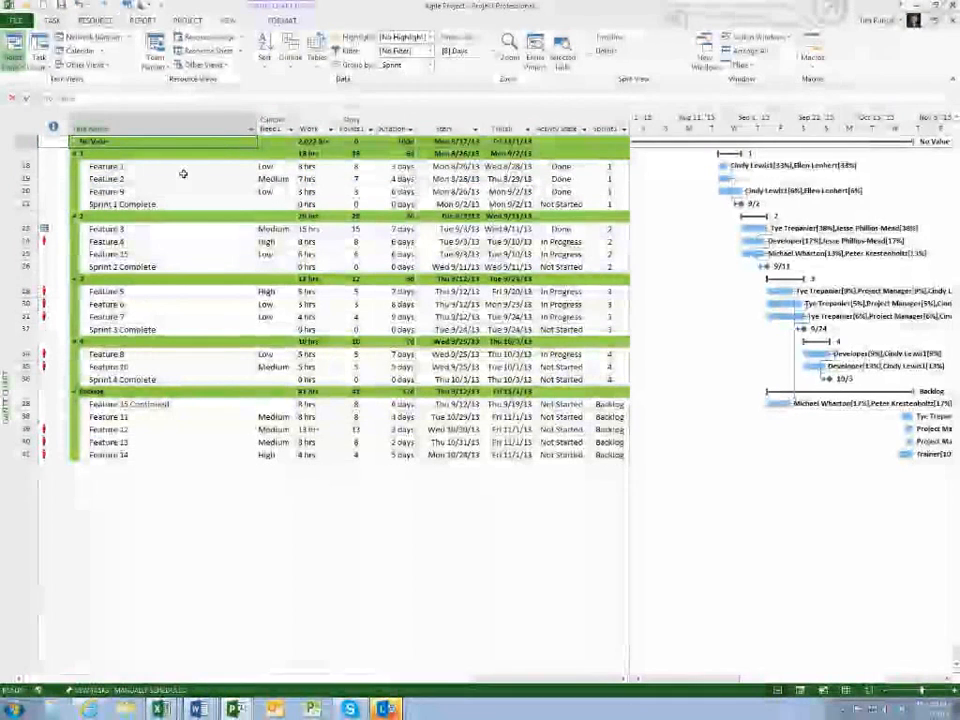
Open the _Sprint group definition, examine its Sprint1 field and formatting settings, and close it without saving.
{"action": "left_click", "coordinate": [183, 176]}
{"action": "left_click", "coordinate": [430, 67]}
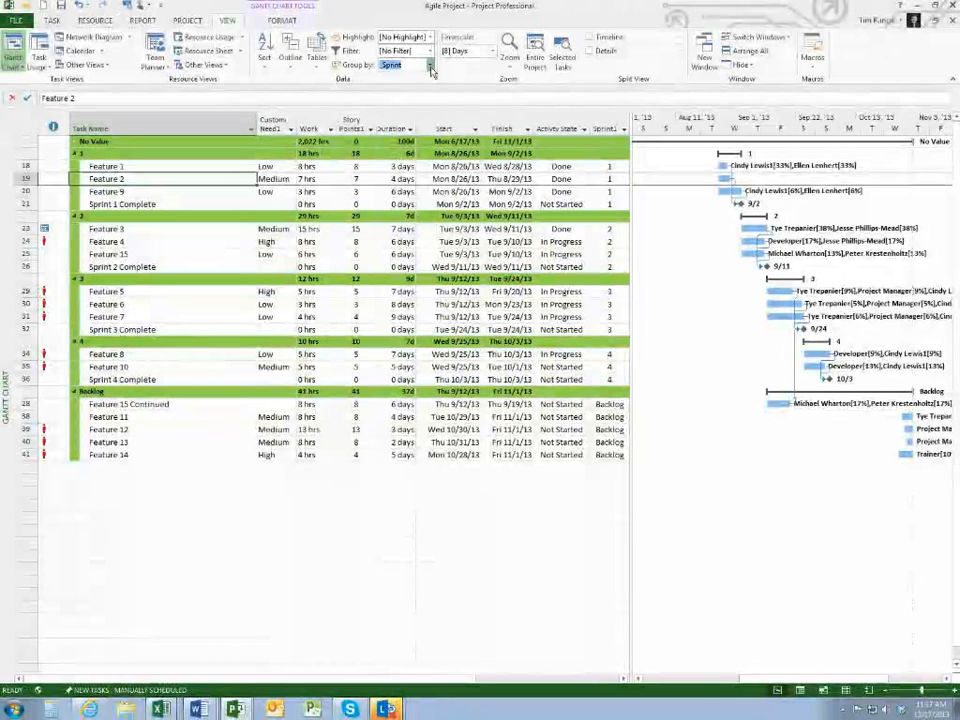
{"action": "left_click", "coordinate": [455, 313]}
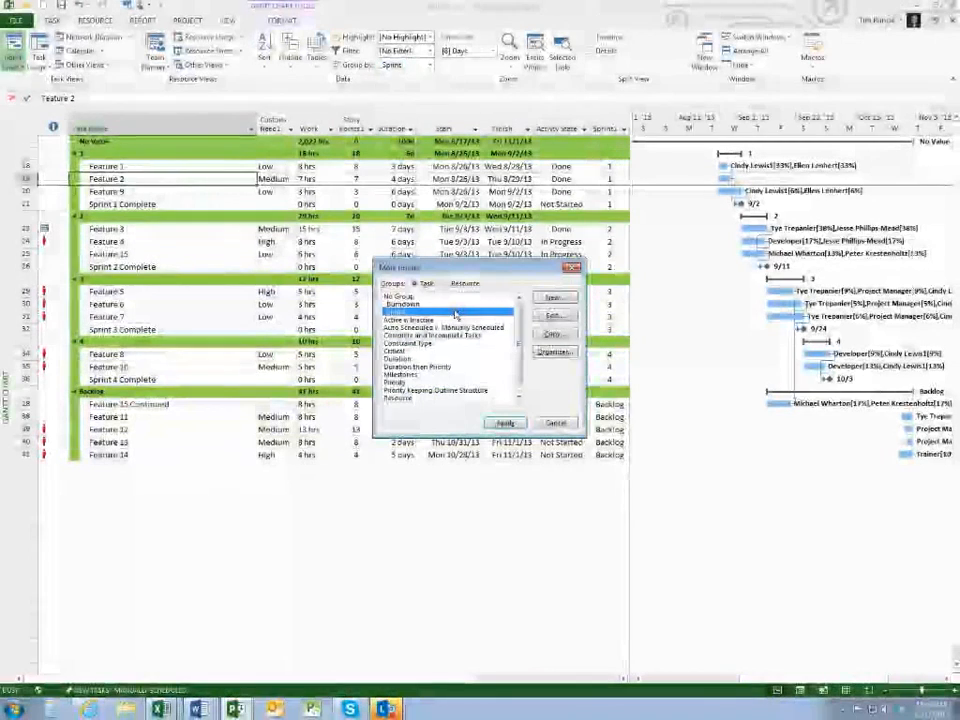
{"action": "left_click", "coordinate": [555, 316]}
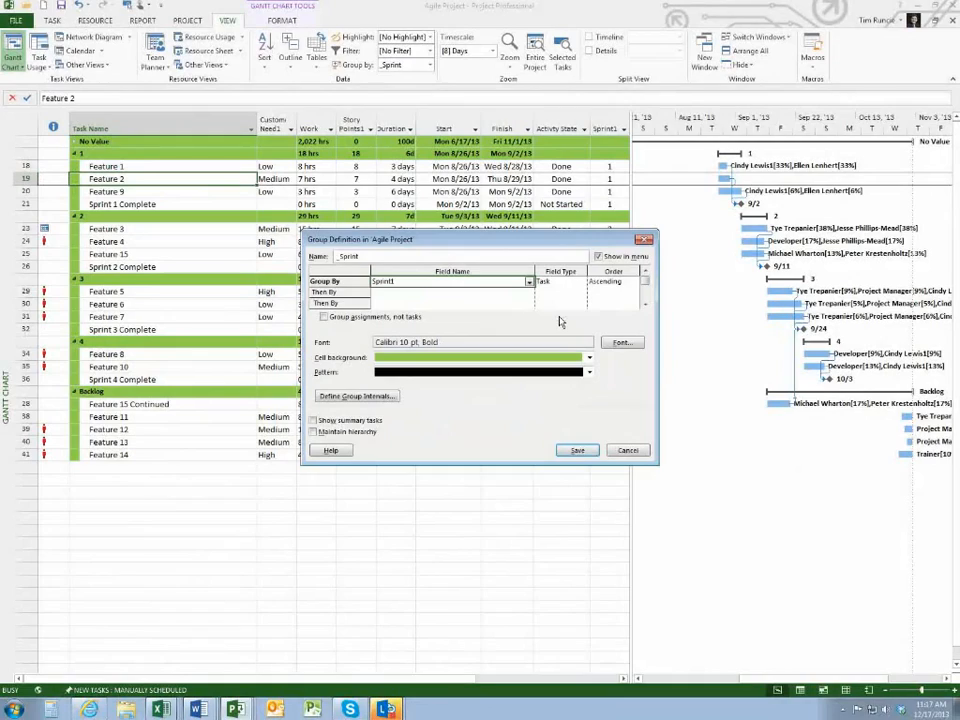
{"action": "left_click_drag", "start_coordinate": [329, 240], "coordinate": [293, 211]}
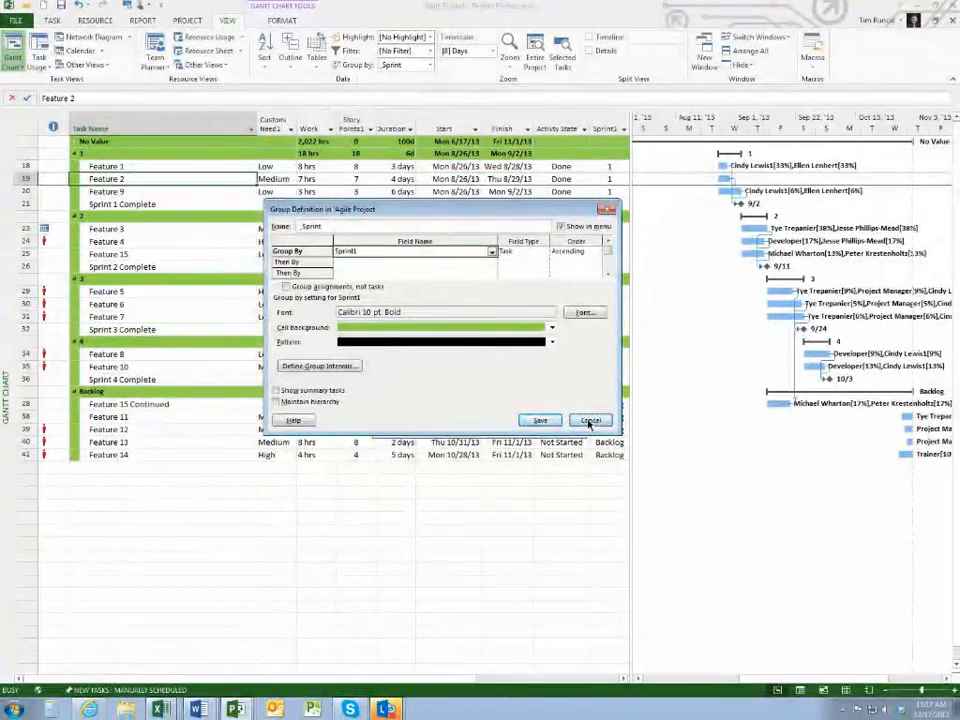
{"action": "left_click", "coordinate": [693, 588]}
{"action": "left_click", "coordinate": [557, 424]}
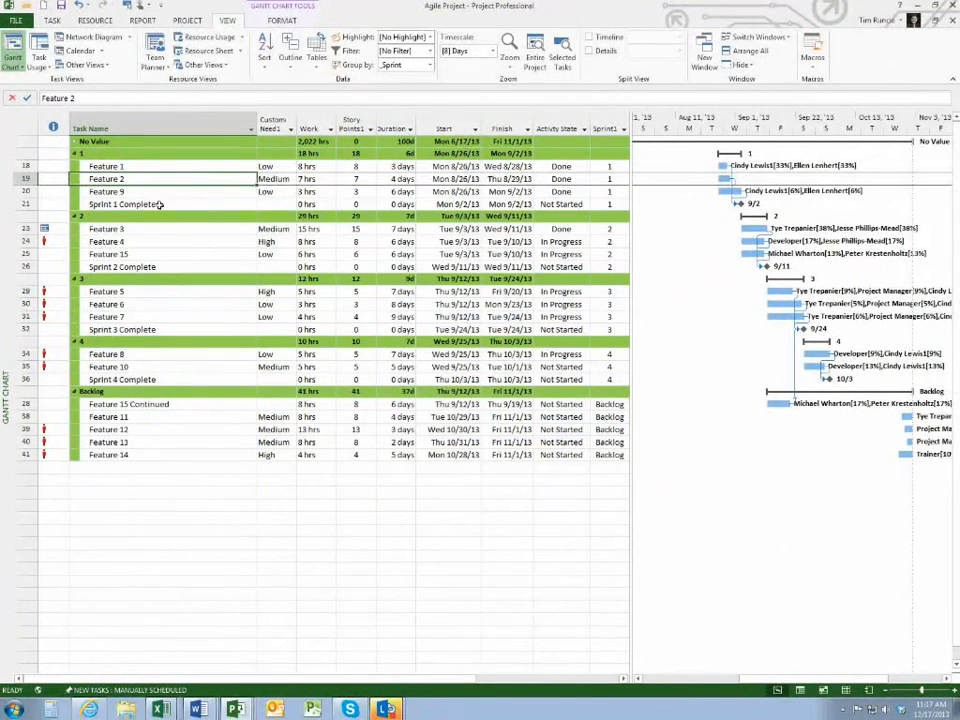
Remove the grouping from the task list and select the Install and Load Test with Multiple Users task.
{"action": "left_click", "coordinate": [428, 66]}
{"action": "left_click", "coordinate": [426, 283]}
{"action": "left_click", "coordinate": [130, 192]}
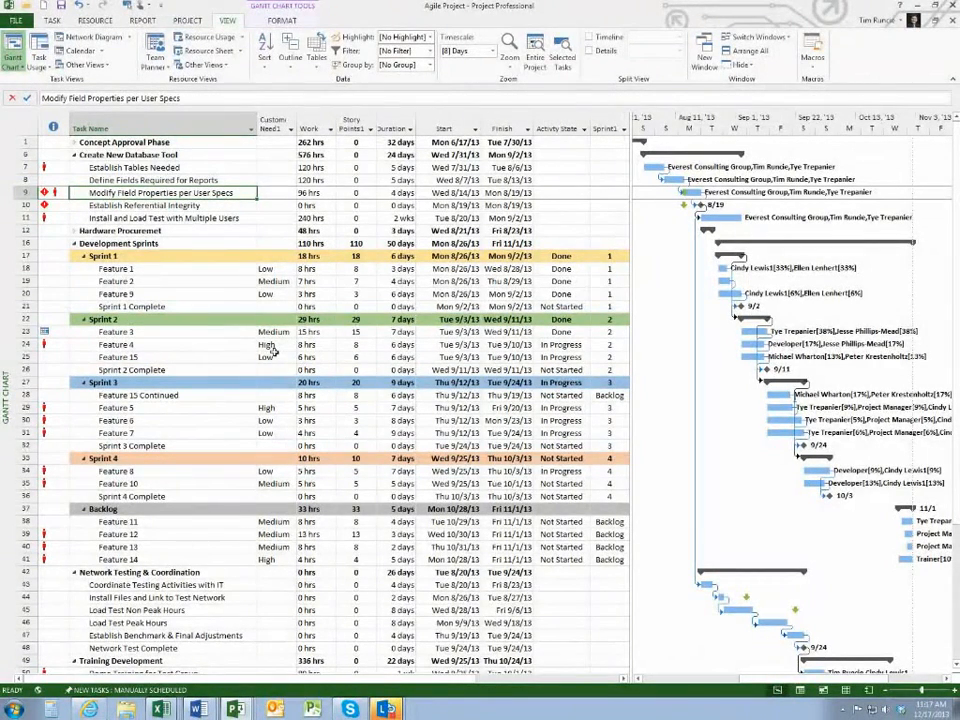
{"action": "left_click", "coordinate": [188, 217]}
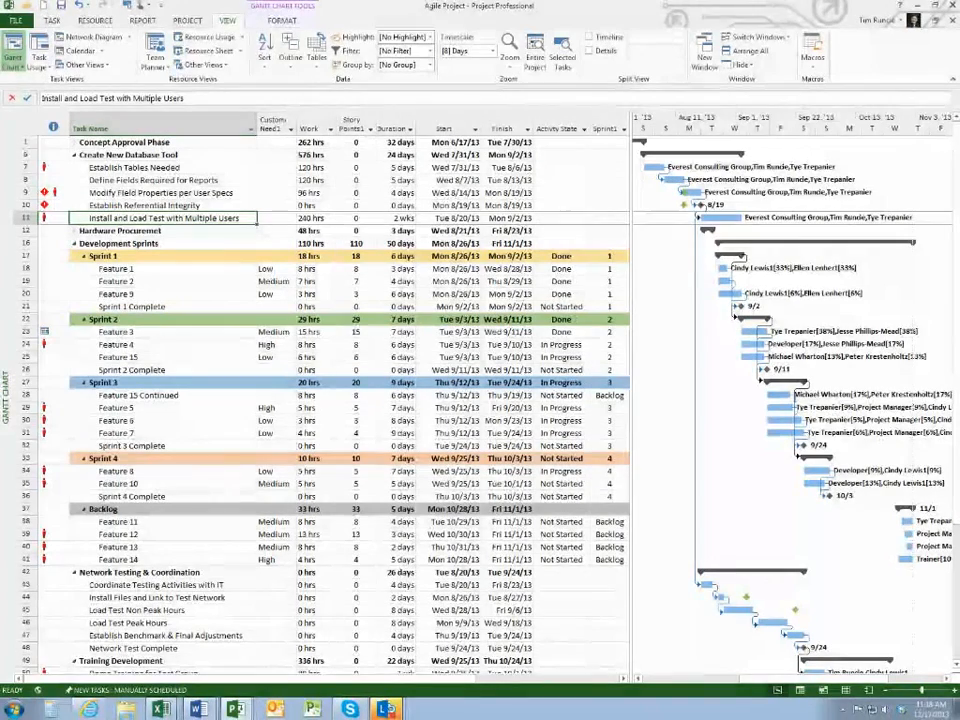
Switch to the Internet Explorer window with the Office 365 sign-in page and maximize it.
{"action": "key", "text": "alt+Tab"}
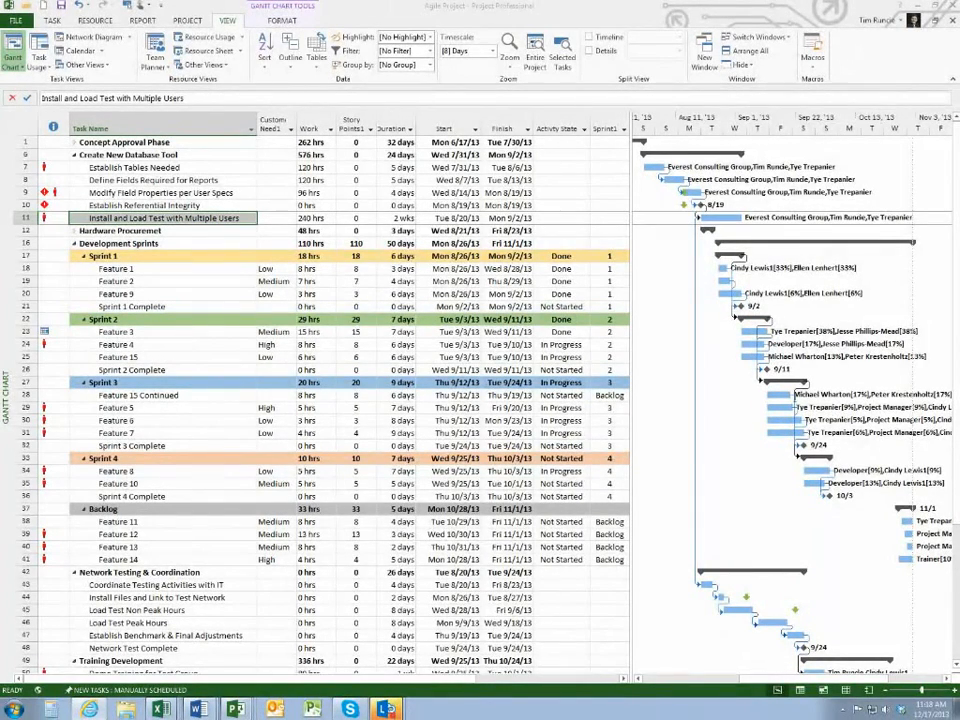
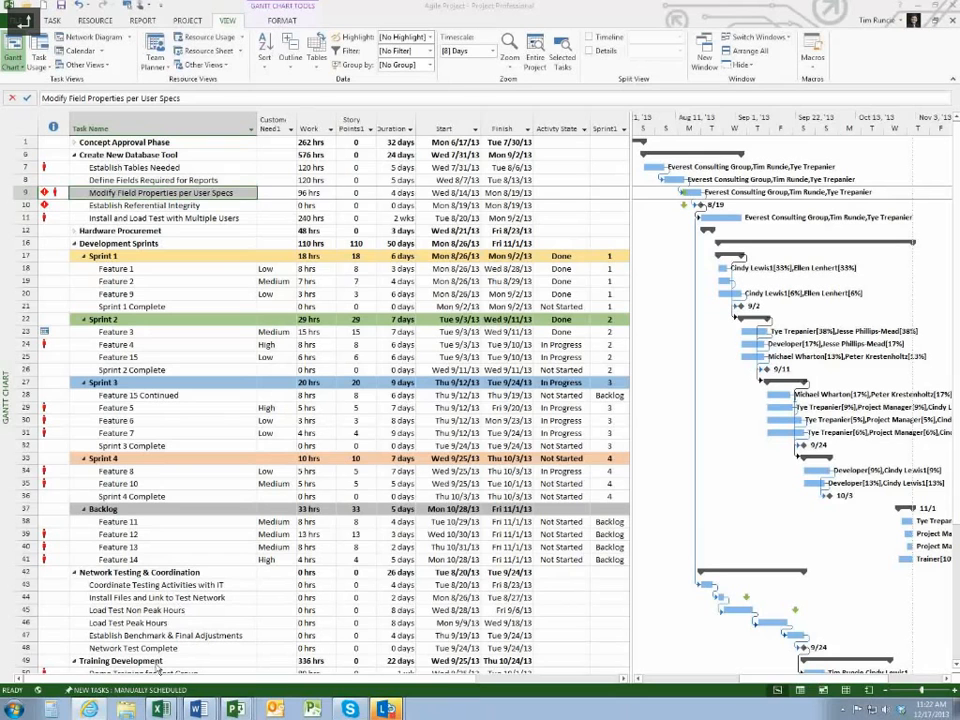
{"action": "left_click", "coordinate": [88, 710]}
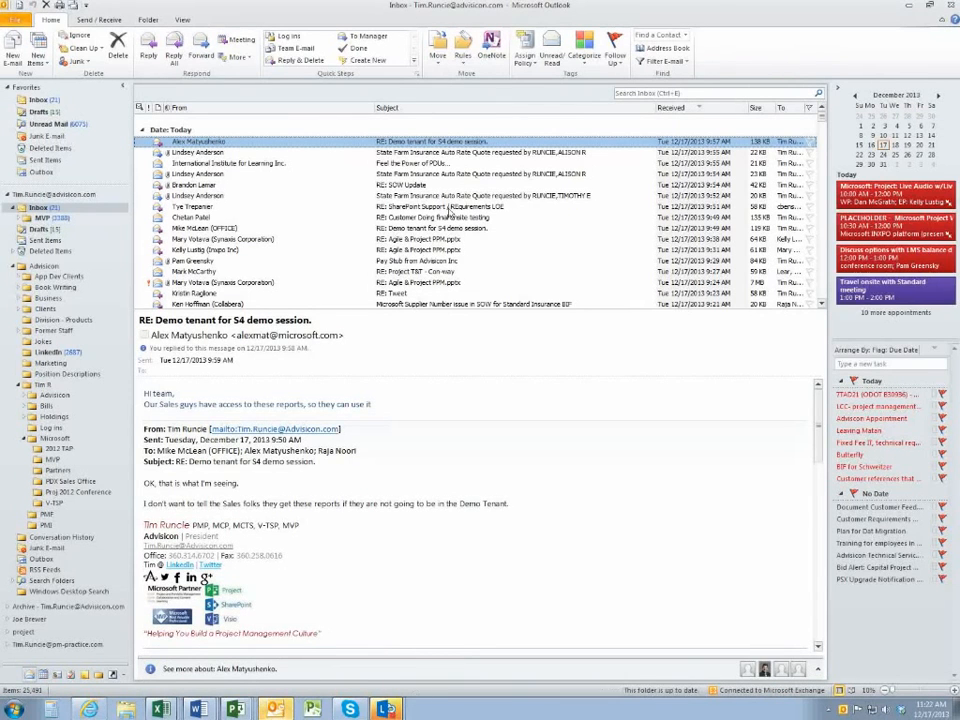
{"action": "left_click_drag", "start_coordinate": [706, 6], "coordinate": [958, 82]}
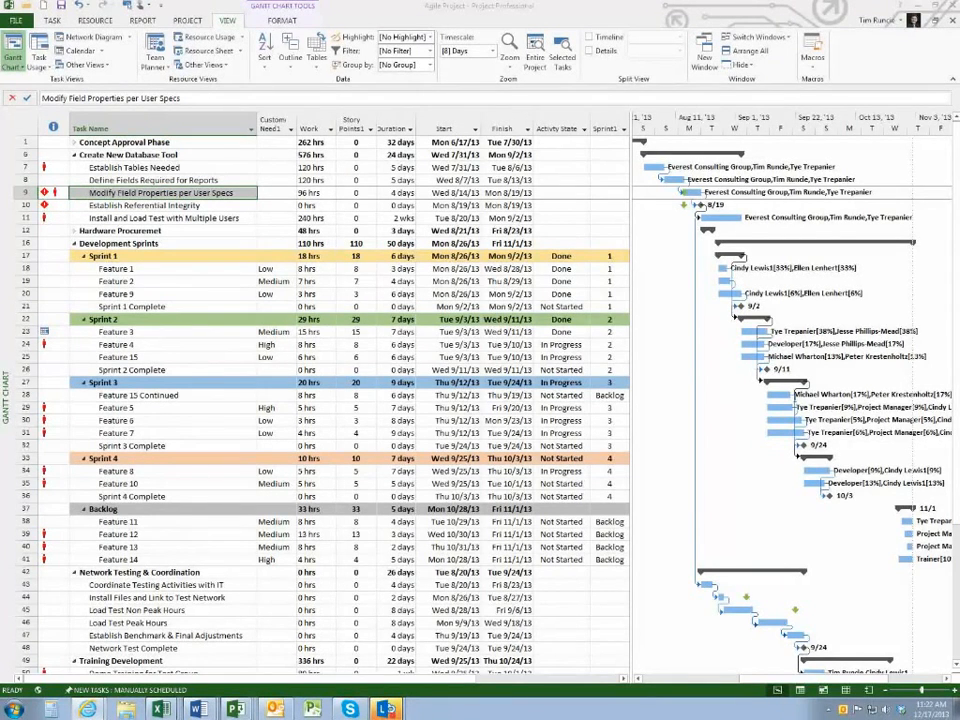
{"action": "left_click_drag", "start_coordinate": [958, 115], "coordinate": [511, 62]}
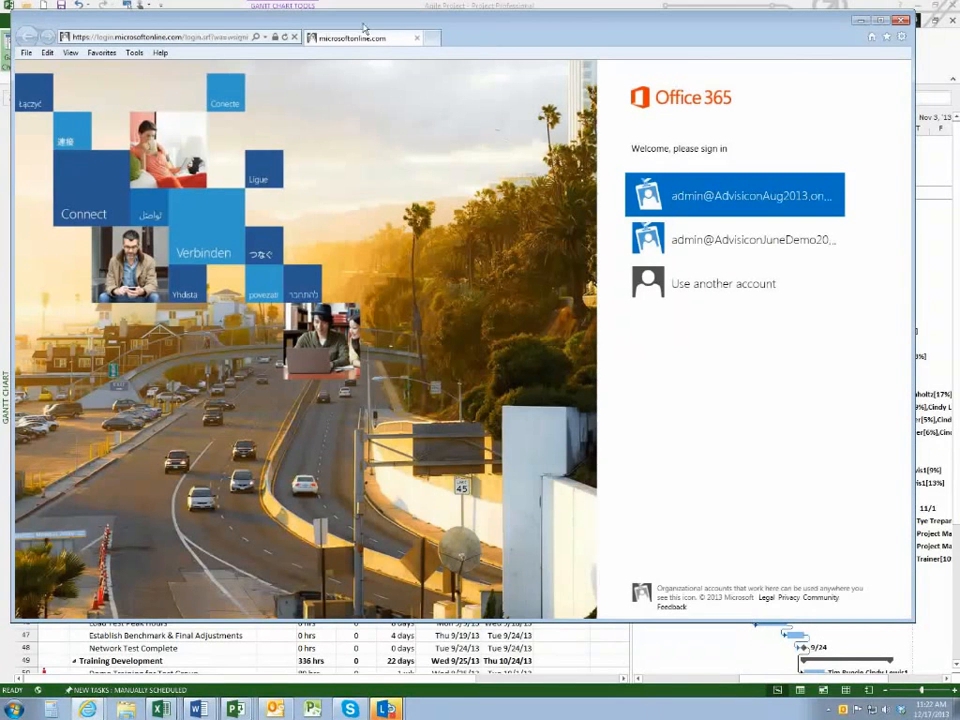
{"action": "double_click", "coordinate": [470, 38]}
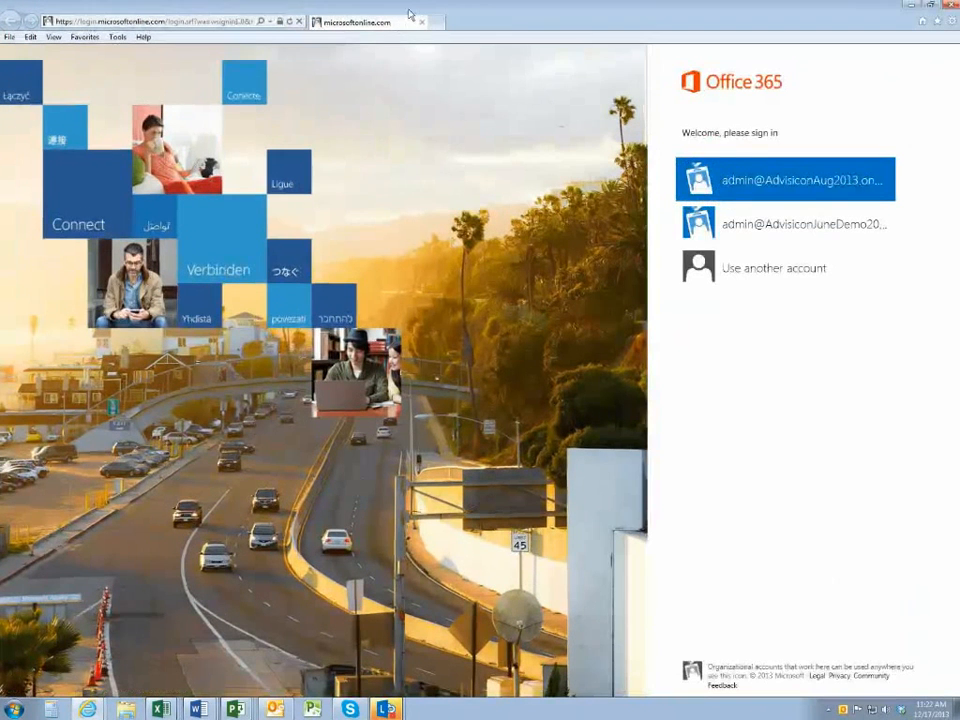
Try to sign in to Office 365 with another account, entering the organizational account's e-mail and password.
{"action": "left_click", "coordinate": [765, 275]}
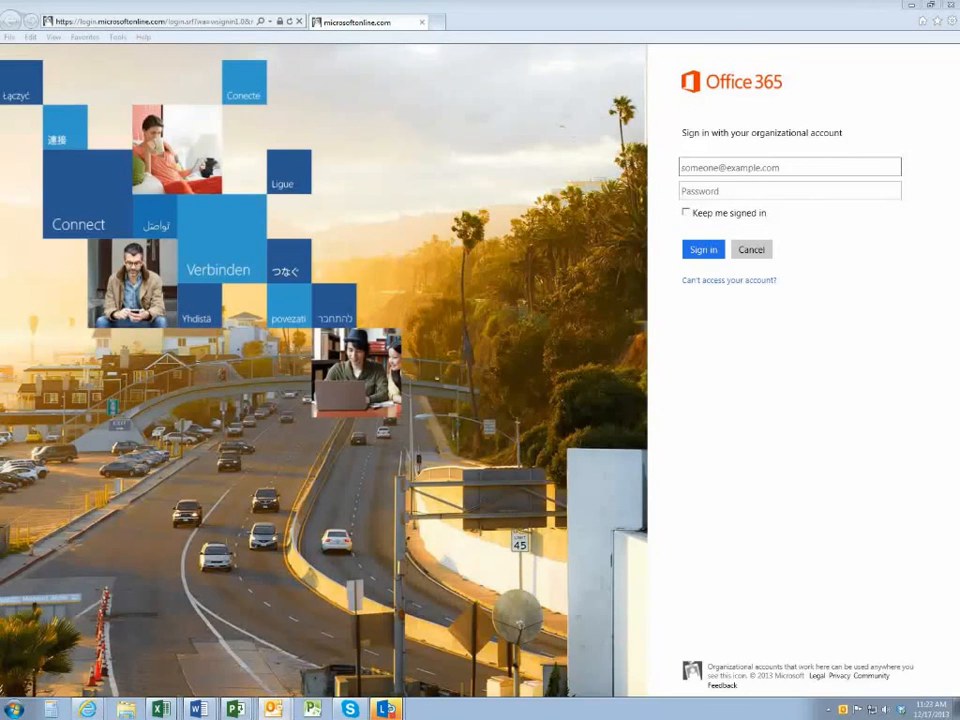
{"action": "left_click", "coordinate": [720, 166]}
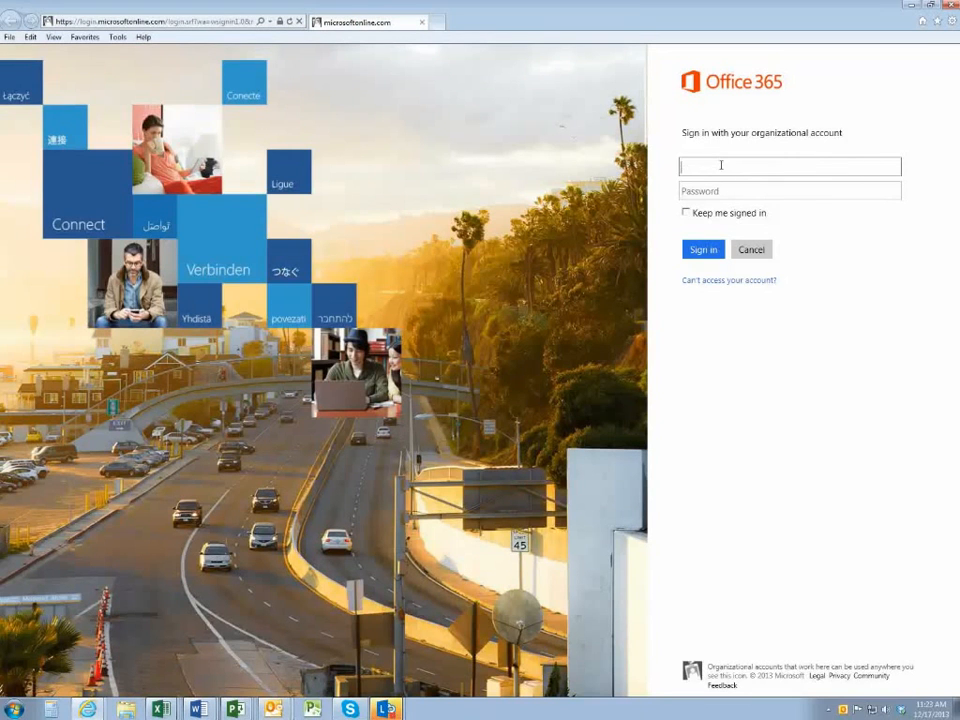
{"action": "key", "text": "ctrl+v"}
{"action": "left_click", "coordinate": [720, 191]}
{"action": "type", "text": "P•••••••••"}
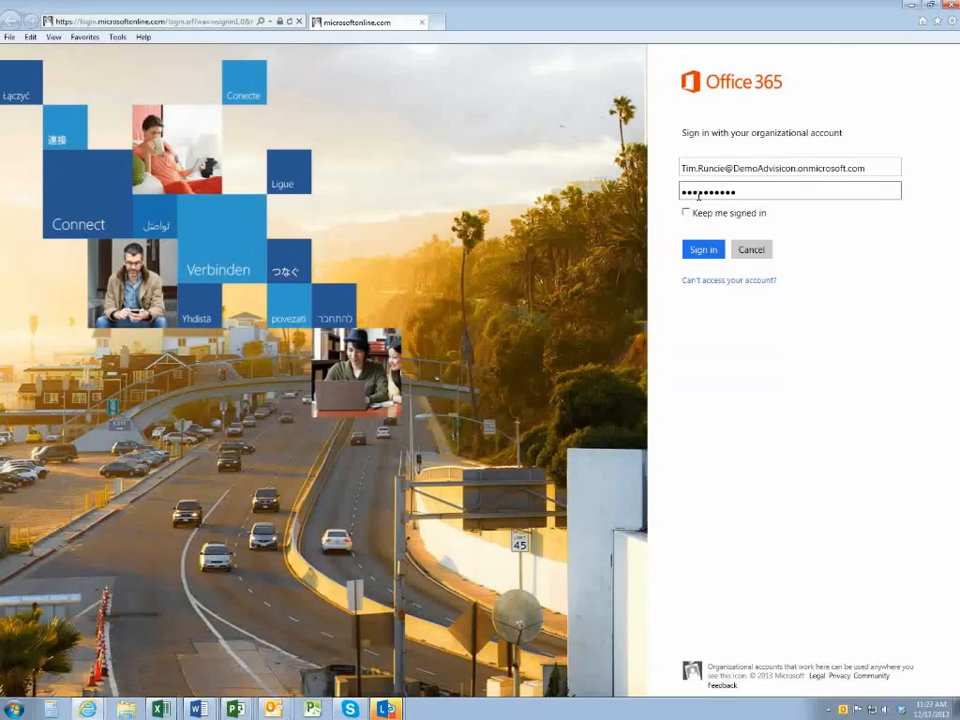
{"action": "left_click", "coordinate": [704, 252]}
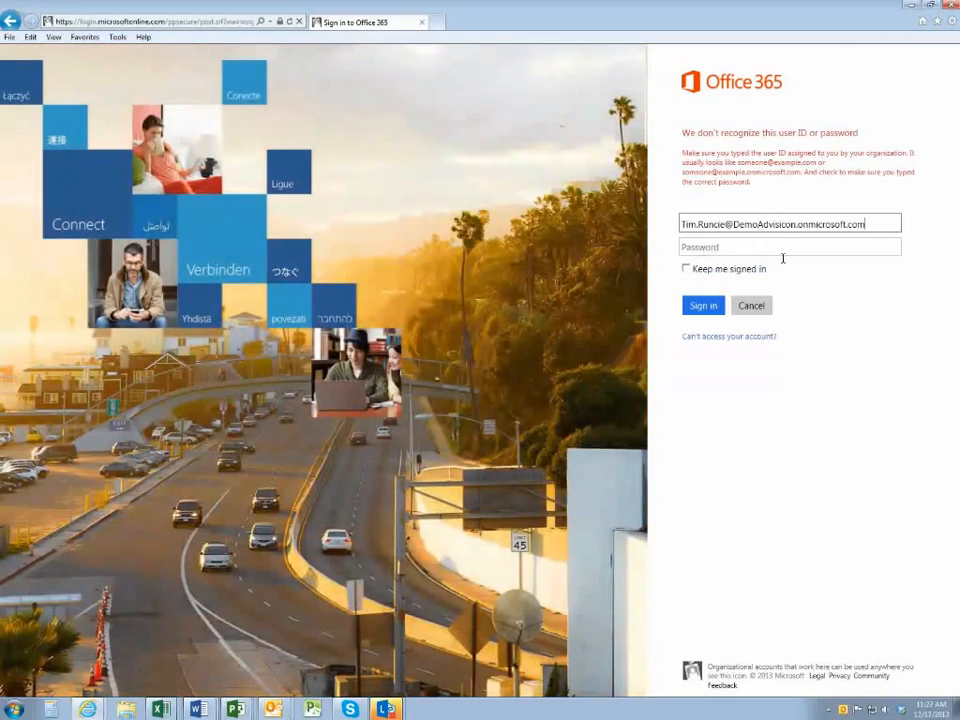
Enter the account password and sign in to Office 365.
{"action": "left_click", "coordinate": [778, 250]}
{"action": "type", "text": "••••••••••"}
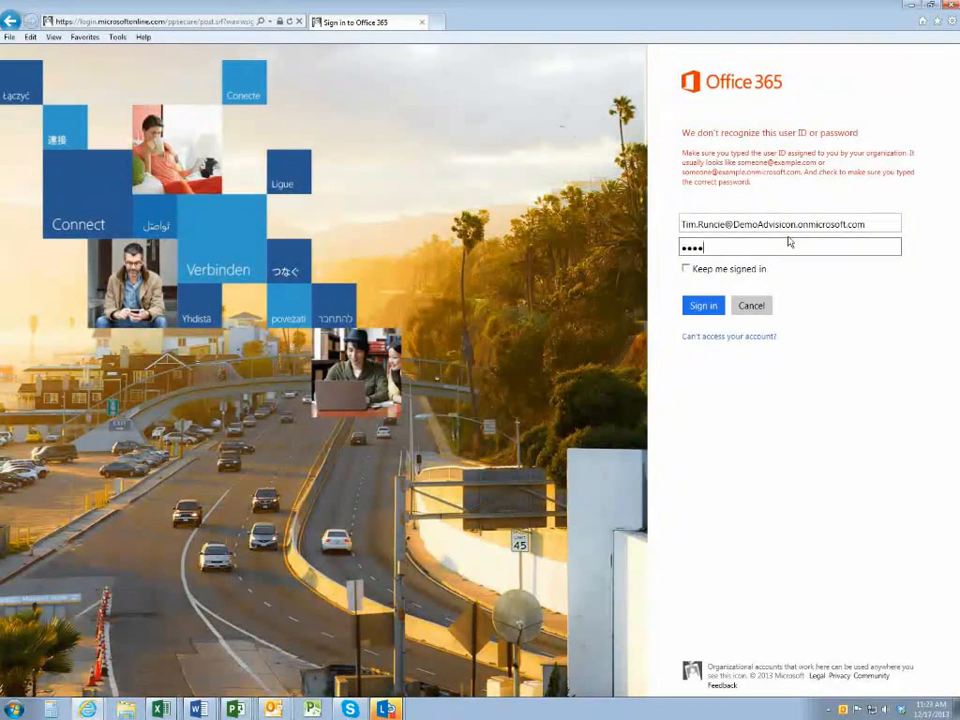
{"action": "left_click", "coordinate": [697, 304]}
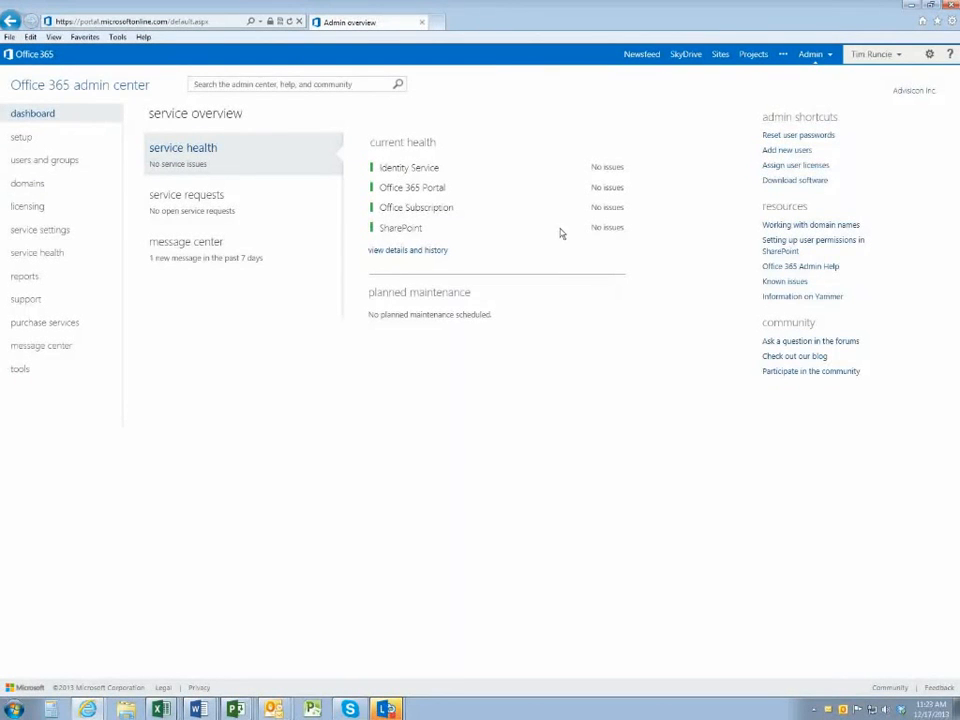
Open the Project Web App site from Office 365 and go to its Project Center.
{"action": "left_click", "coordinate": [745, 60]}
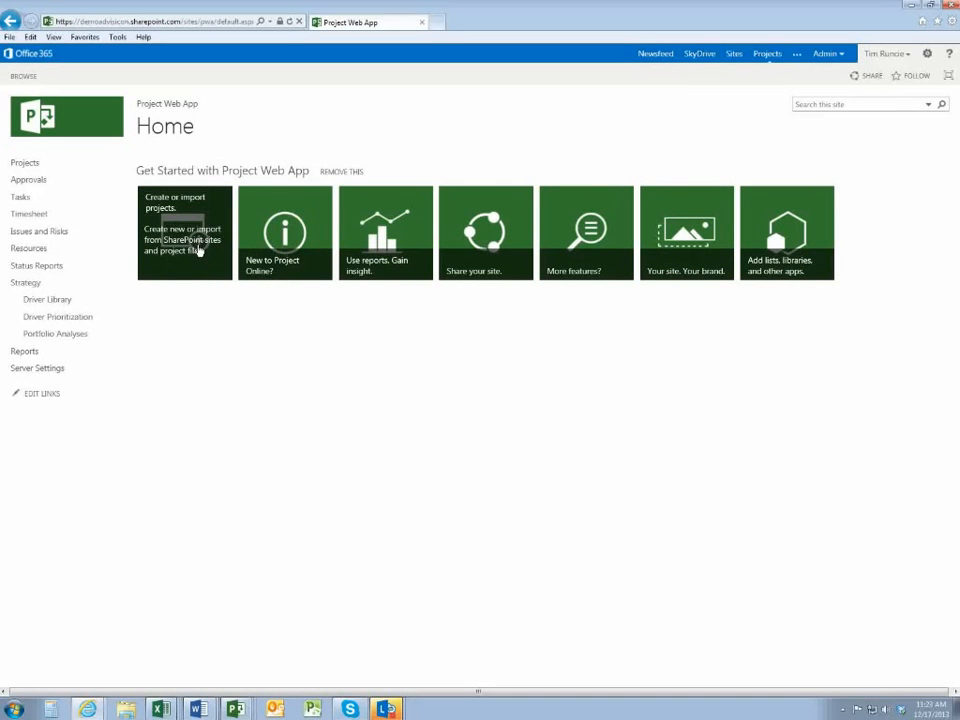
{"action": "left_click", "coordinate": [25, 165]}
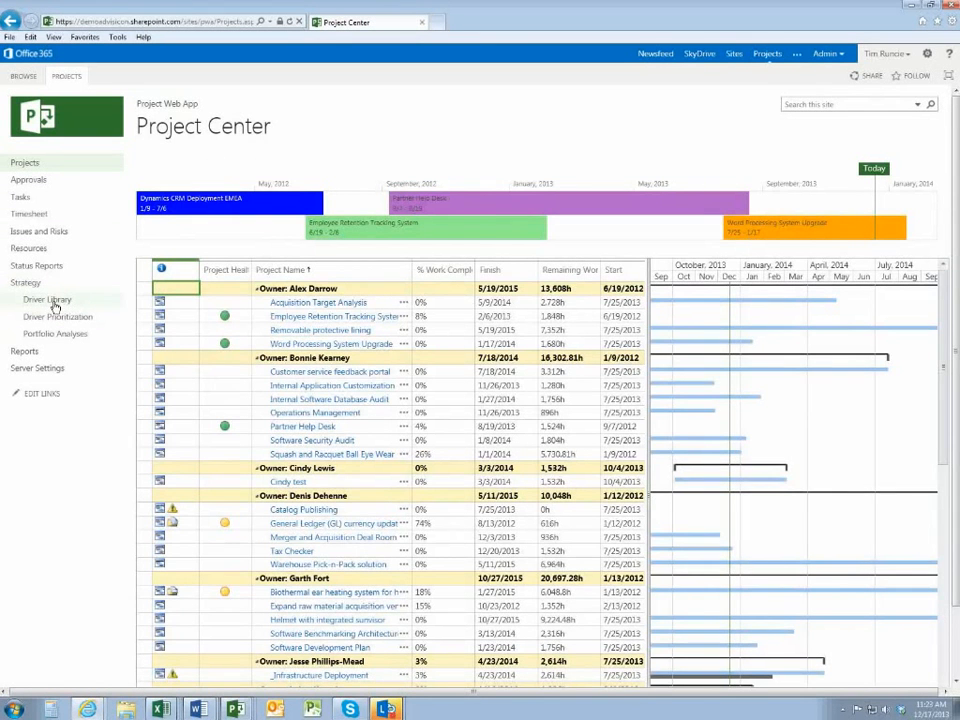
Find the Agile Project in the owner-grouped Project Center list and try to open it.
{"action": "left_click", "coordinate": [443, 330]}
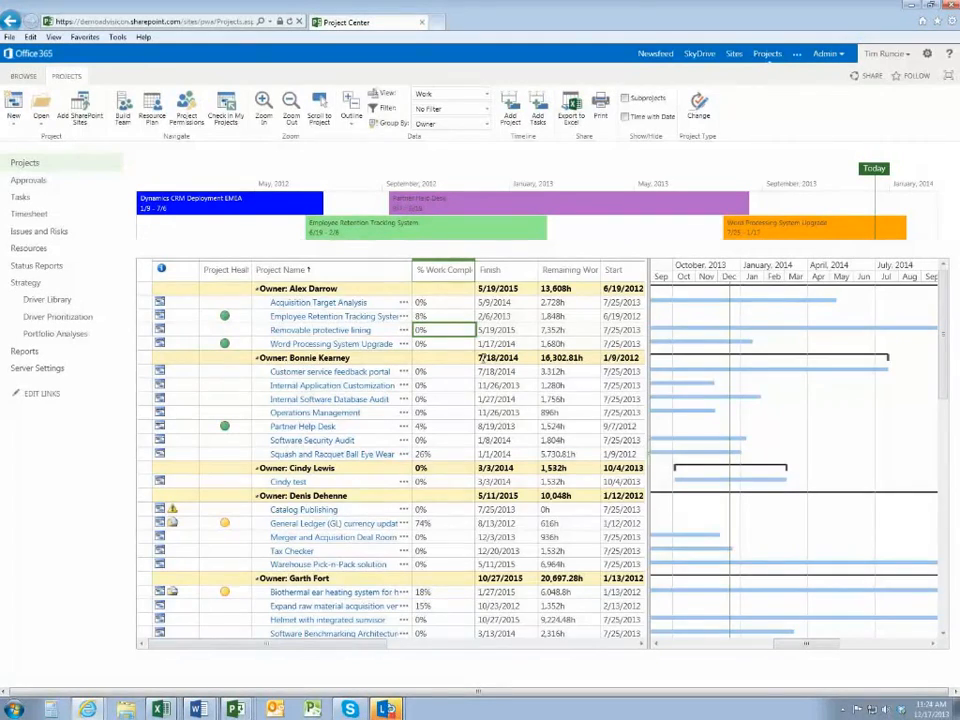
{"action": "scroll", "coordinate": [482, 357], "scroll_direction": "down", "scroll_amount": 3}
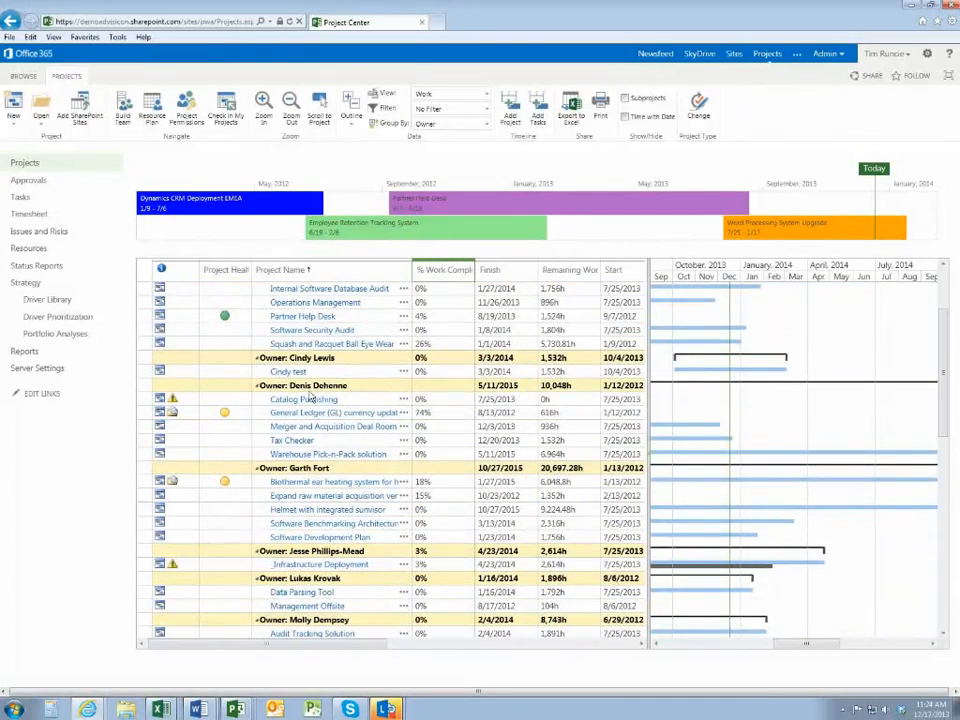
{"action": "left_click", "coordinate": [440, 401]}
{"action": "scroll", "coordinate": [440, 405], "scroll_direction": "down", "scroll_amount": 5}
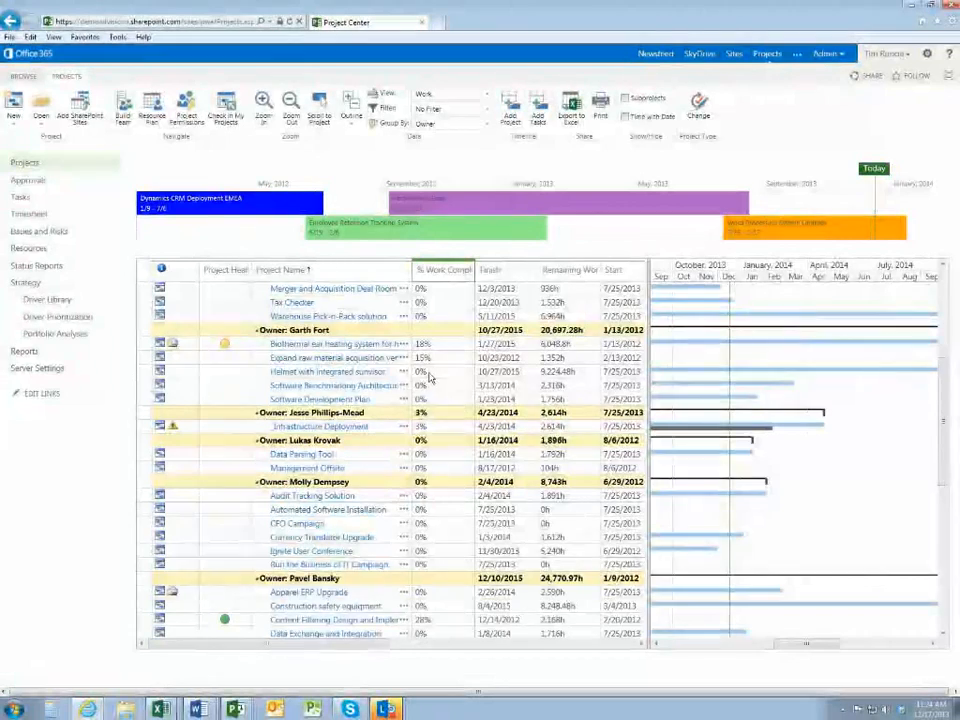
{"action": "scroll", "coordinate": [430, 378], "scroll_direction": "down", "scroll_amount": 3}
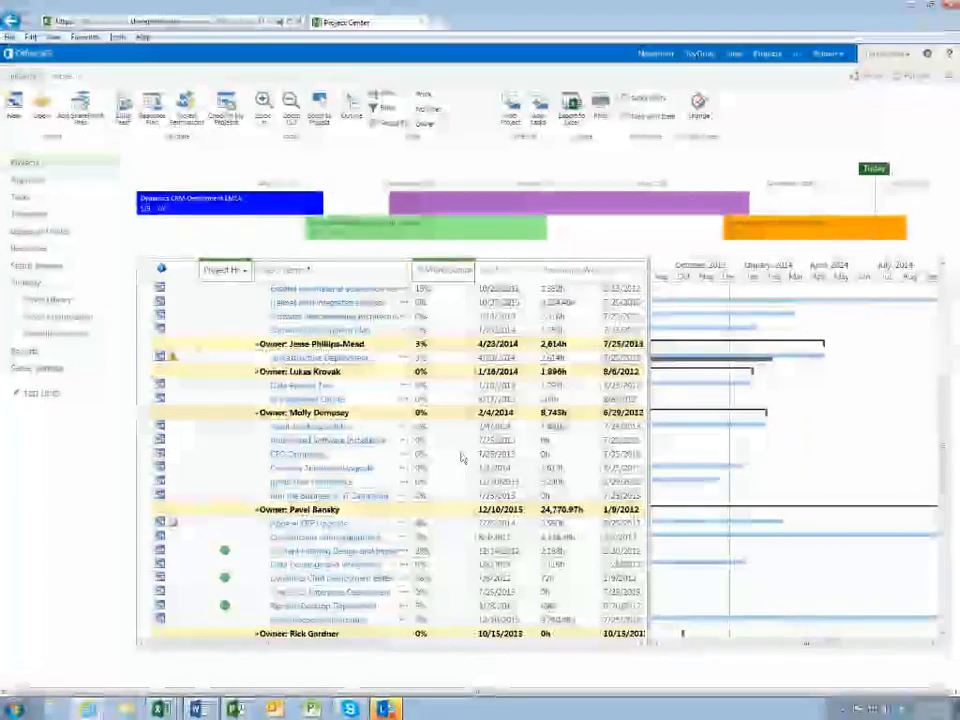
{"action": "scroll", "coordinate": [463, 448], "scroll_direction": "down", "scroll_amount": 2}
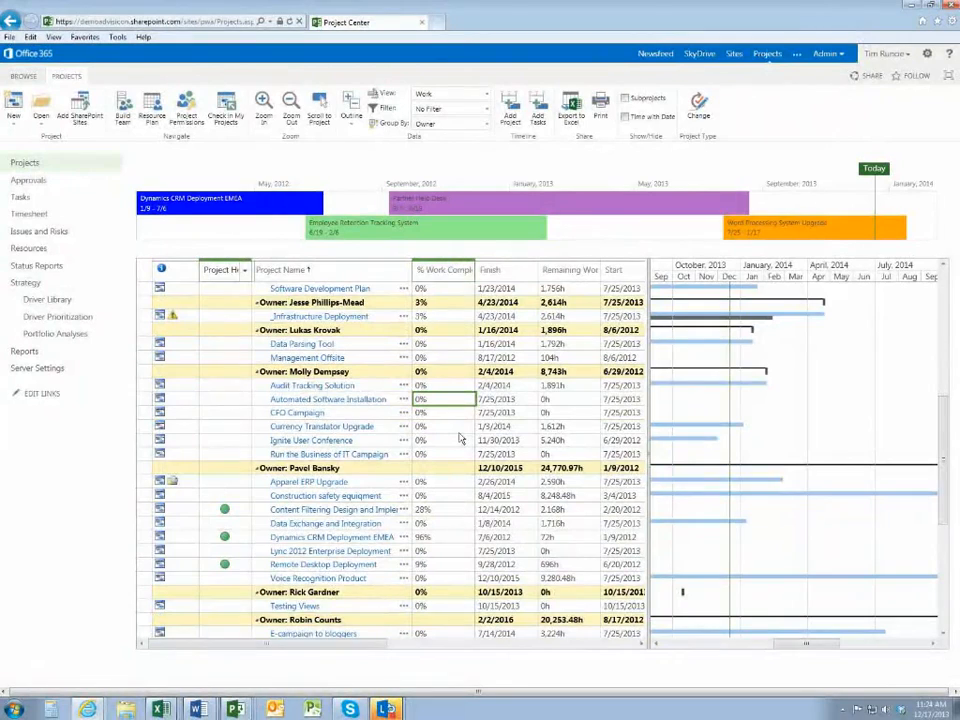
{"action": "scroll", "coordinate": [460, 438], "scroll_direction": "down", "scroll_amount": 3}
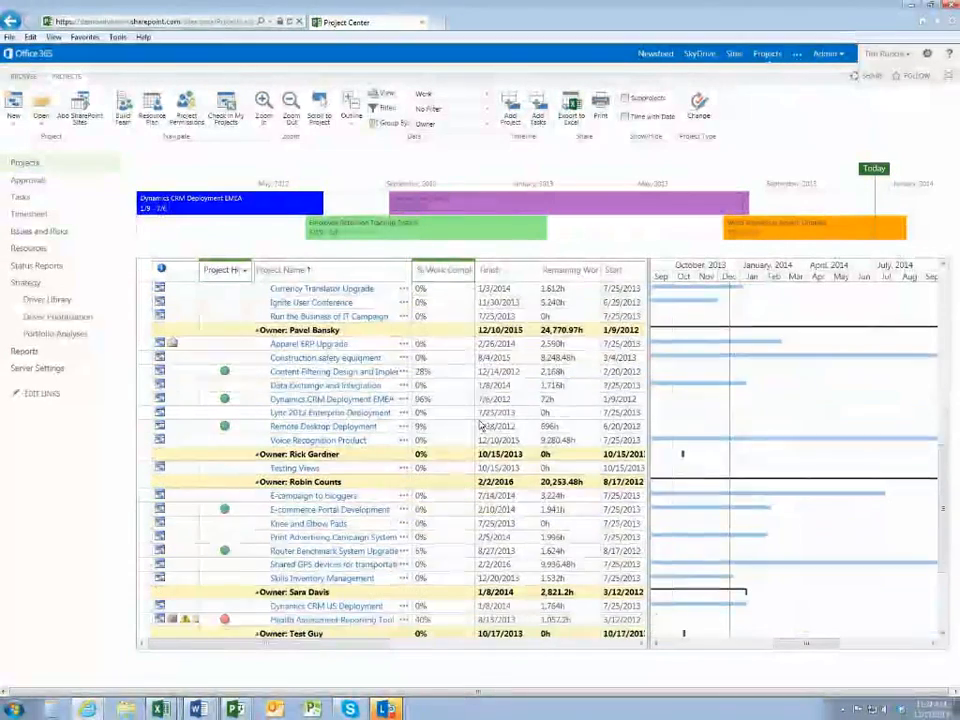
{"action": "scroll", "coordinate": [481, 425], "scroll_direction": "down", "scroll_amount": 1}
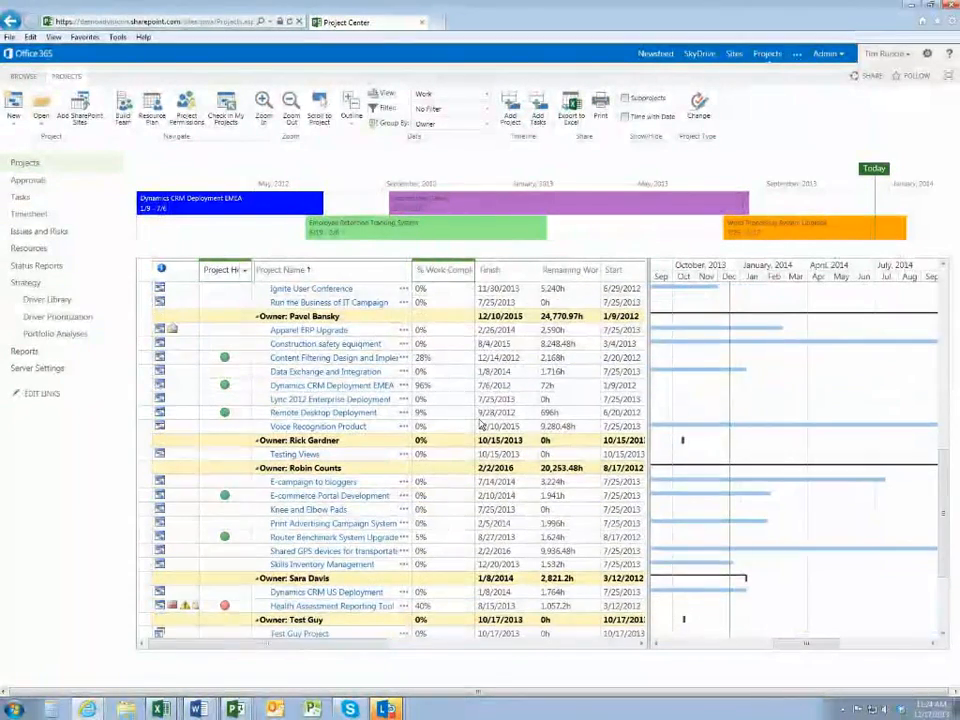
{"action": "scroll", "coordinate": [481, 425], "scroll_direction": "down", "scroll_amount": 4}
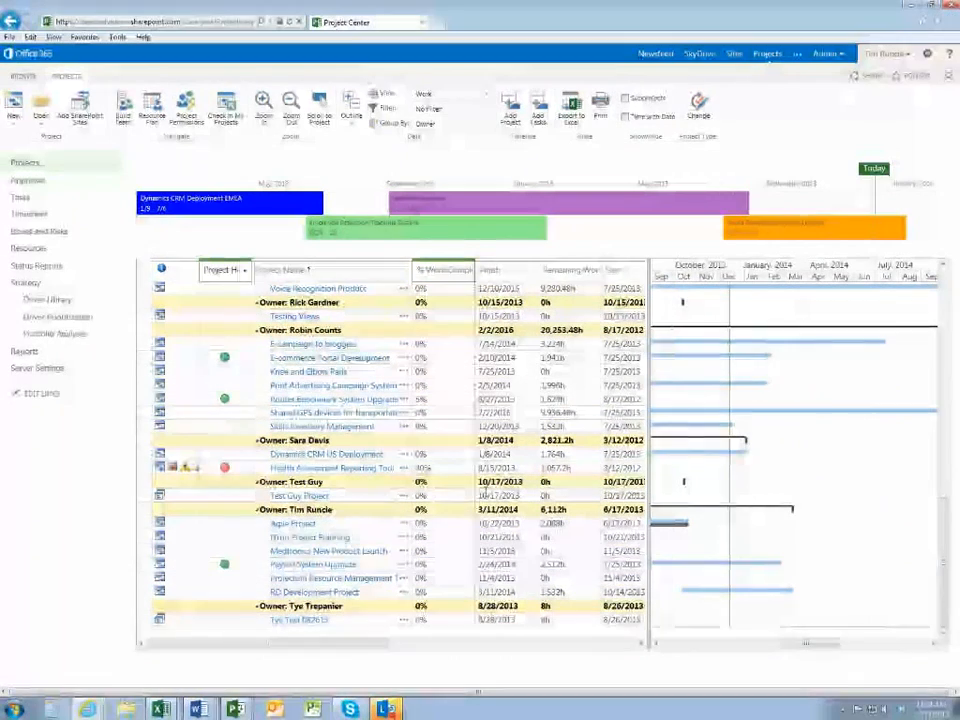
{"action": "left_click", "coordinate": [292, 525]}
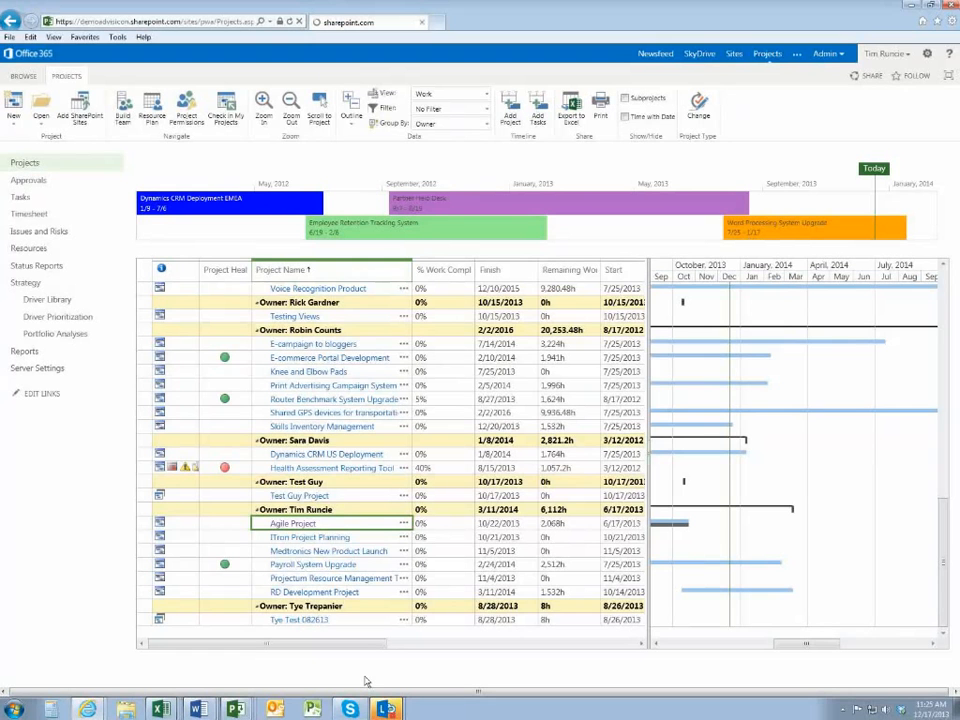
Switch to Project Professional and close the Agile Demo - Original.mpp schedule.
{"action": "left_click", "coordinate": [235, 709]}
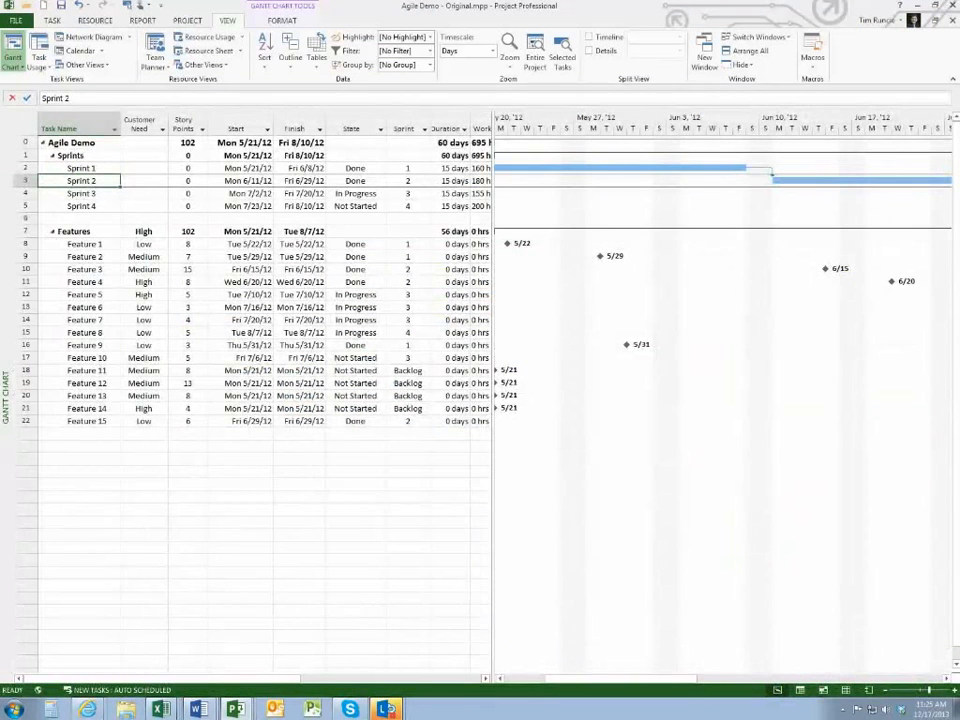
{"action": "left_click", "coordinate": [952, 20]}
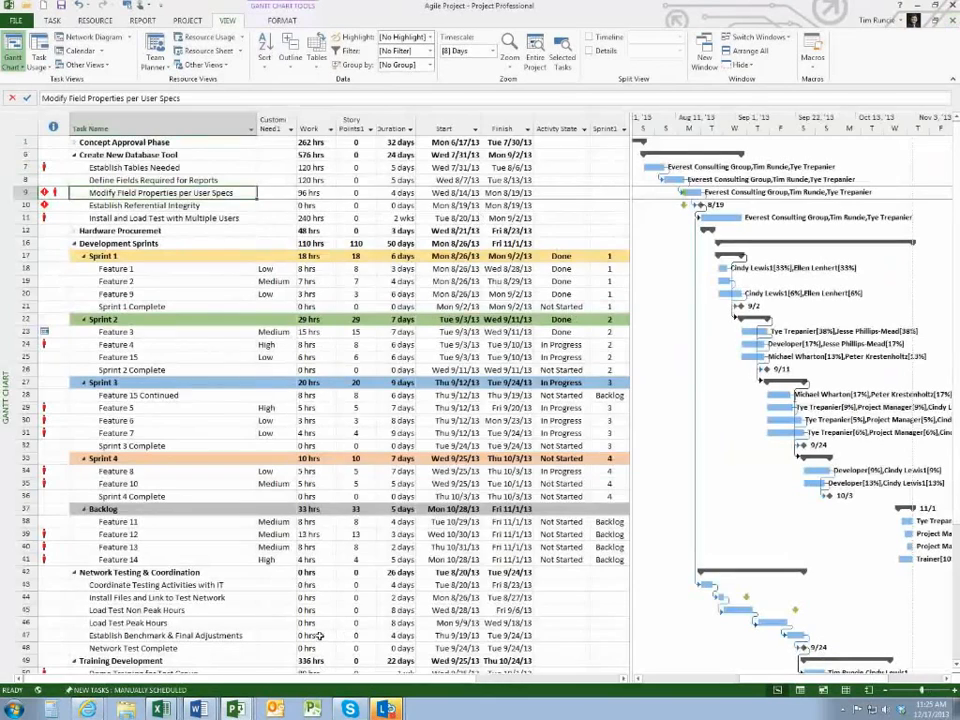
{"action": "key", "text": "Up"}
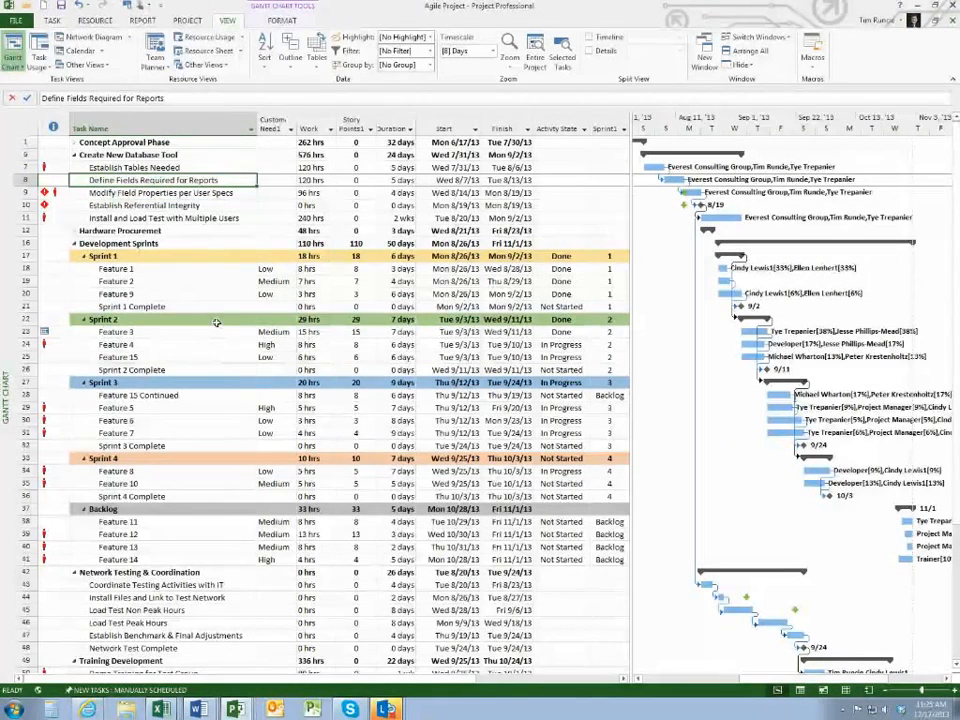
Examine the Agile Project's publishing and project information, and return to its task list.
{"action": "left_click", "coordinate": [16, 22]}
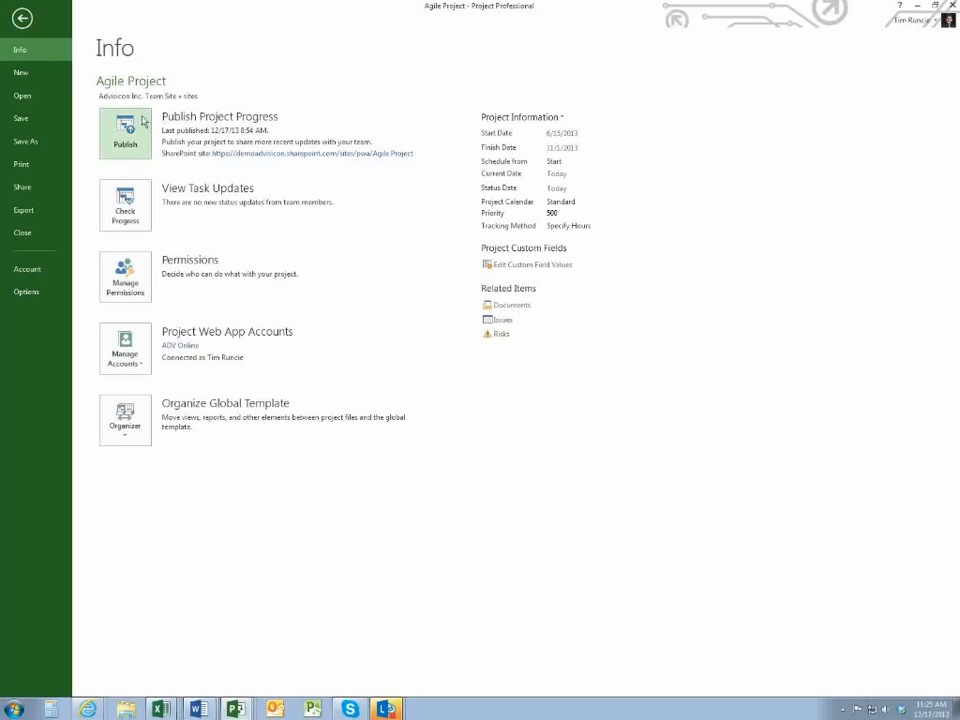
{"action": "left_click", "coordinate": [22, 18]}
{"action": "key", "text": "Up"}
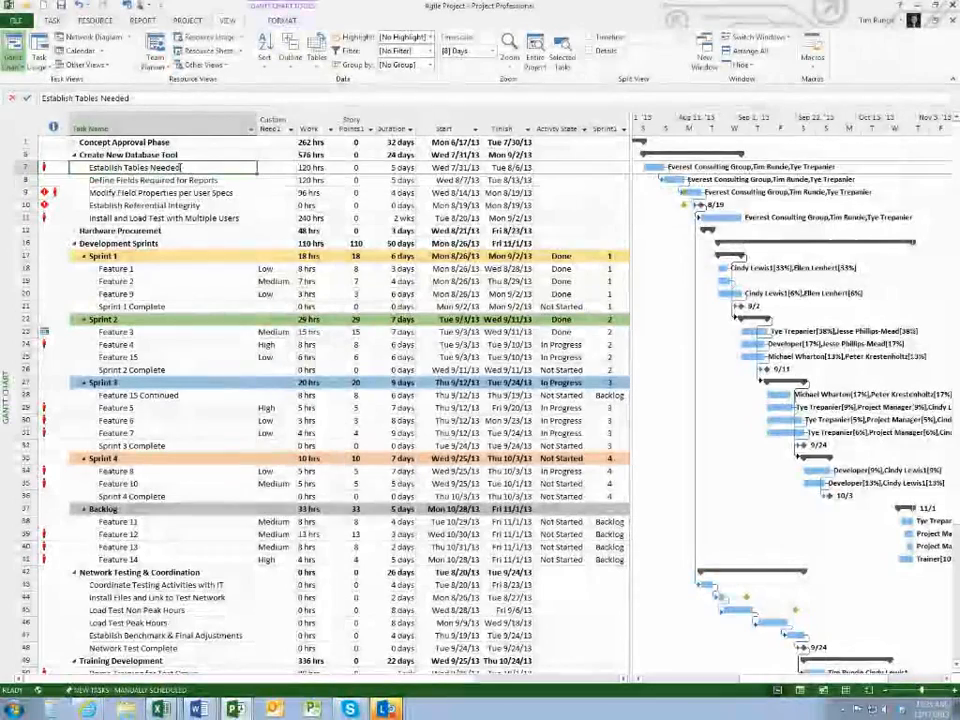
Switch back to the Internet Explorer window to check whether the Agile Project page has loaded.
{"action": "left_click", "coordinate": [97, 712]}
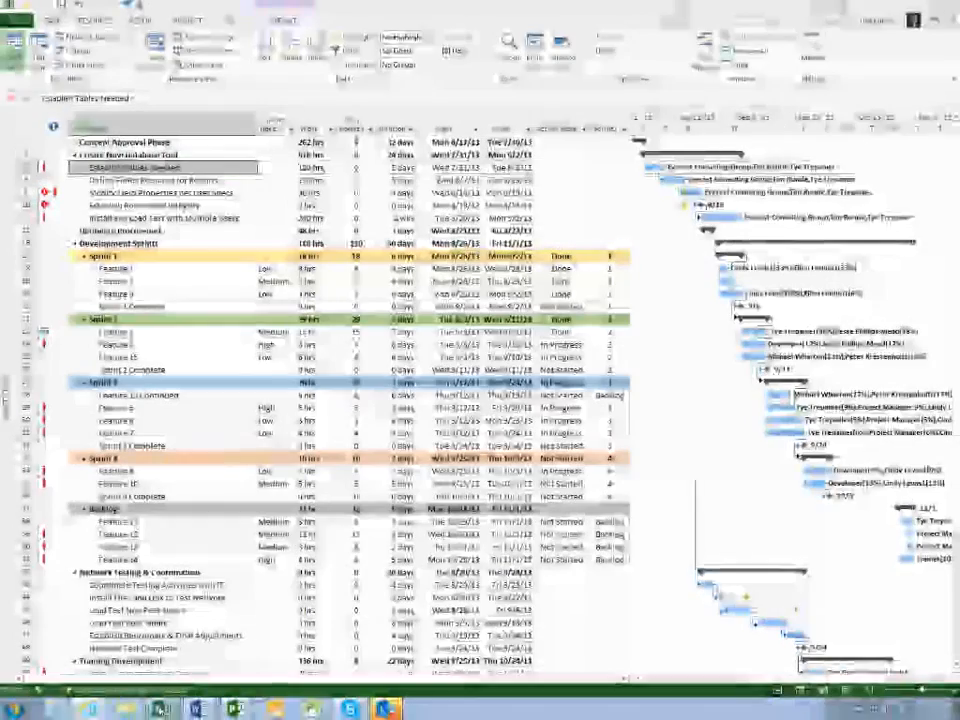
{"action": "left_click", "coordinate": [90, 689]}
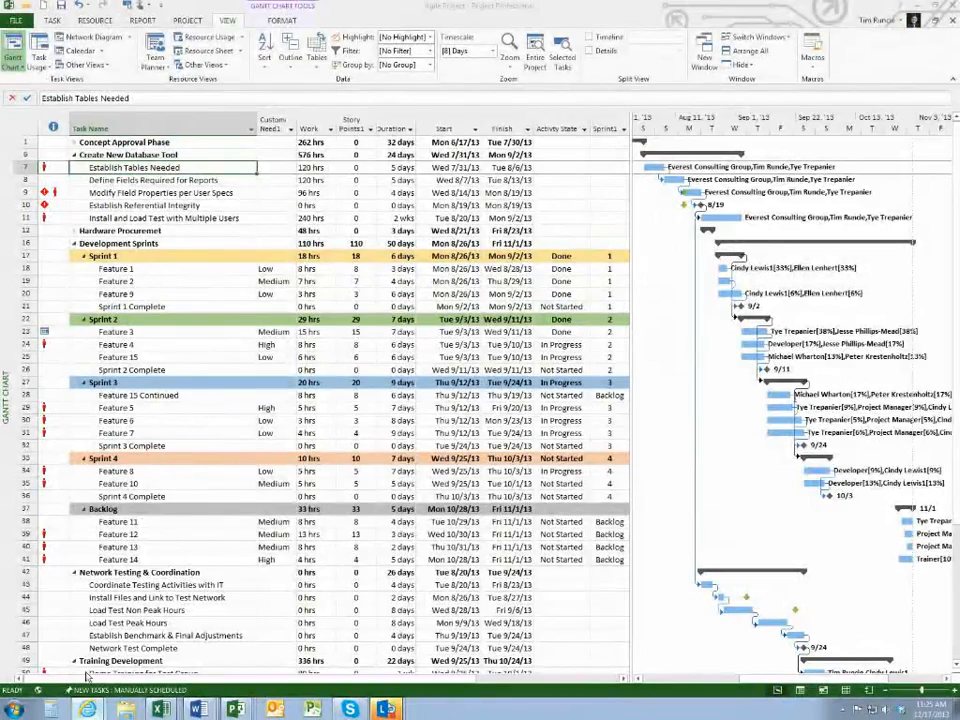
{"action": "left_click", "coordinate": [85, 700]}
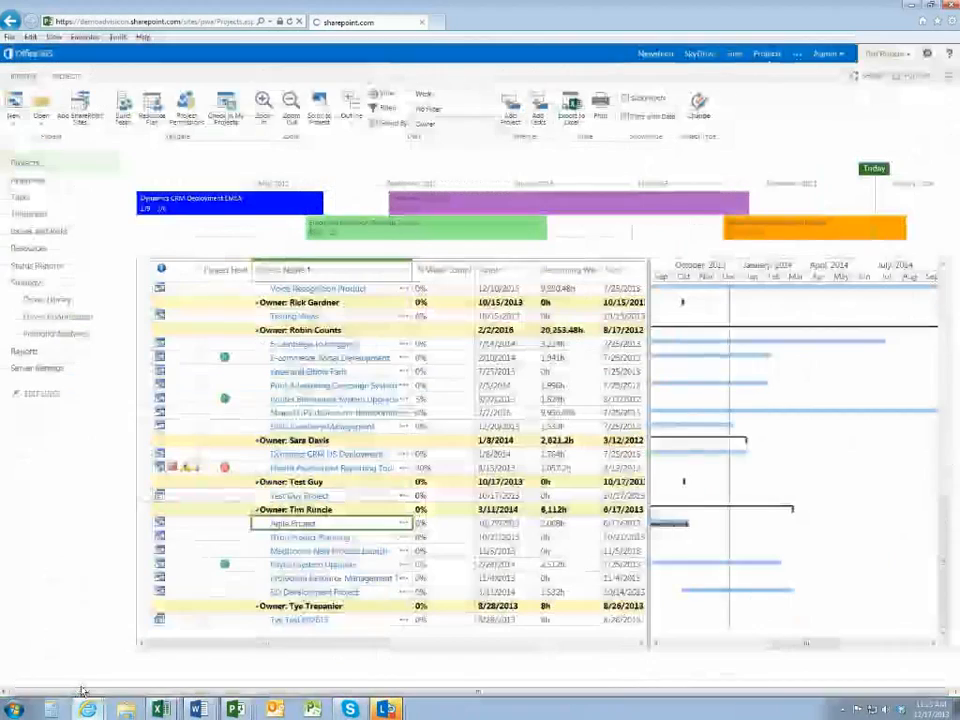
{"action": "left_click", "coordinate": [456, 389]}
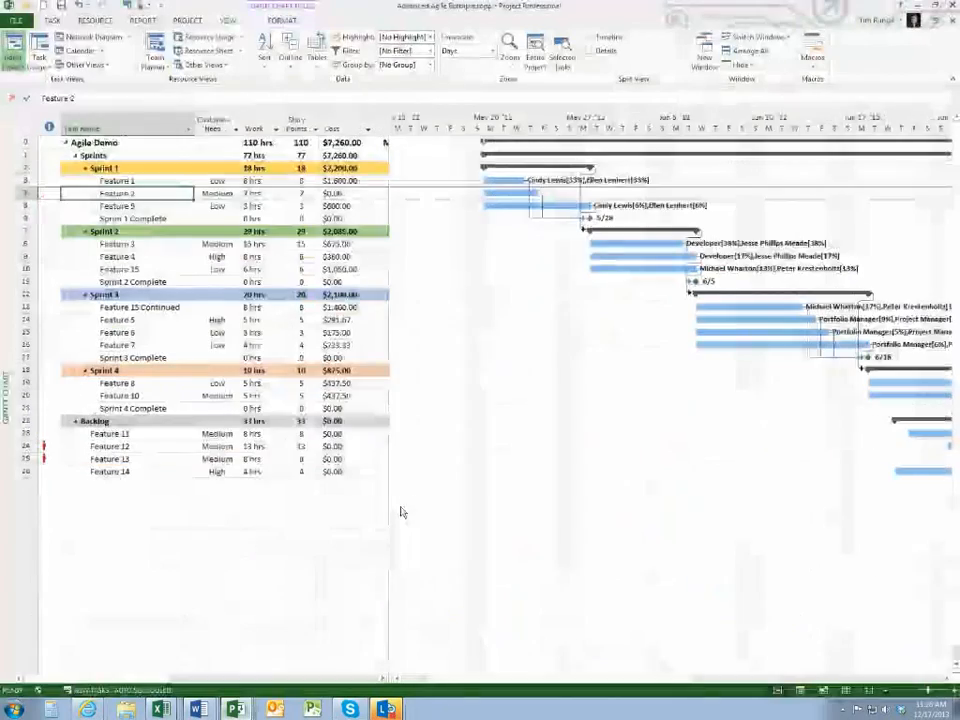
Close the Advanced Agile Example.mpp schedule in Project Professional, saving its changes.
{"action": "left_click", "coordinate": [157, 170]}
{"action": "left_click", "coordinate": [952, 20]}
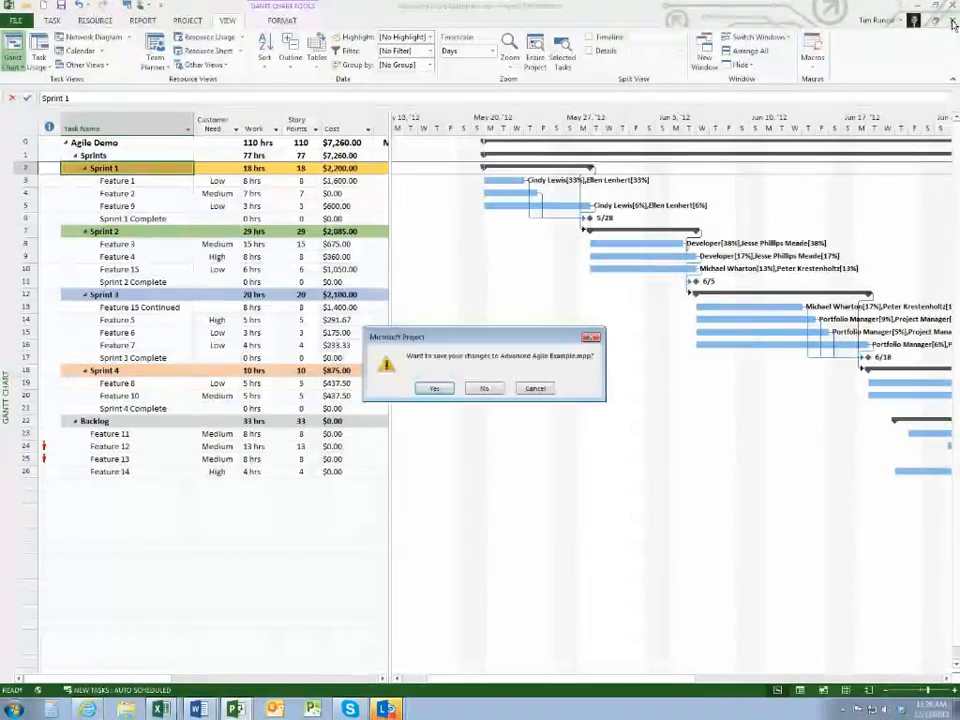
{"action": "left_click", "coordinate": [484, 389]}
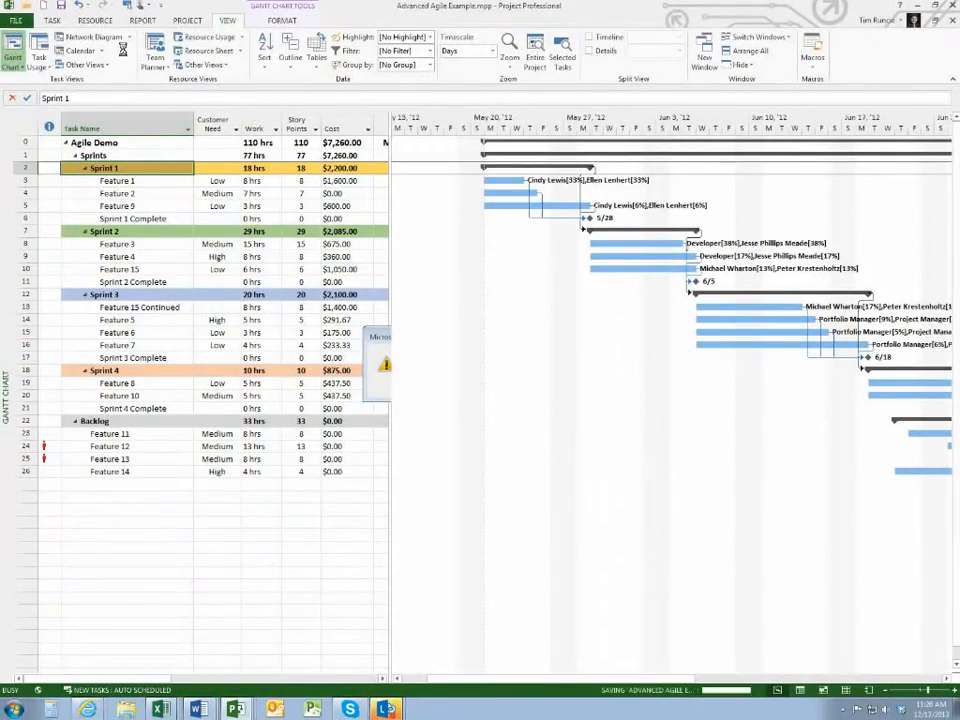
Close the Agile Project with the Save and Check It In options, and close the Project Professional window.
{"action": "left_click", "coordinate": [16, 22]}
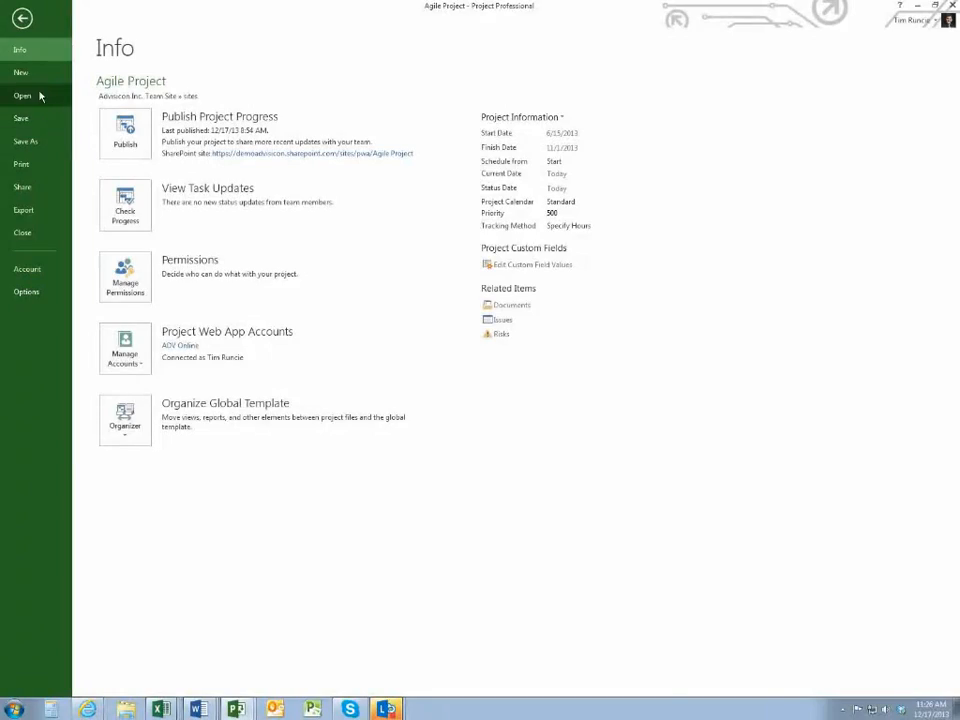
{"action": "left_click", "coordinate": [40, 233]}
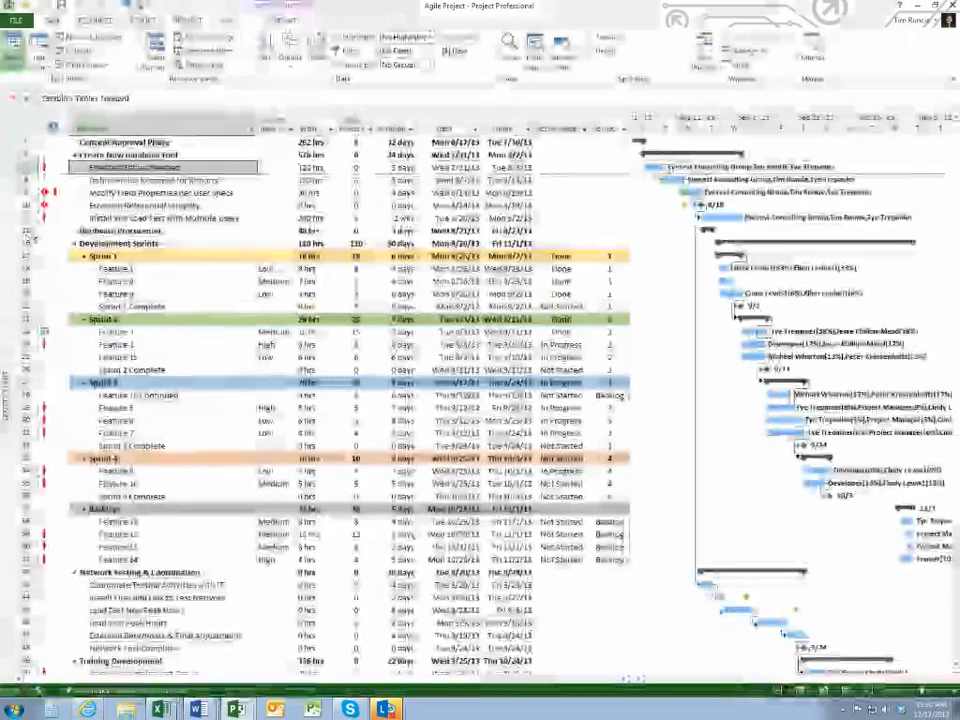
{"action": "left_click_drag", "start_coordinate": [463, 285], "coordinate": [409, 177]}
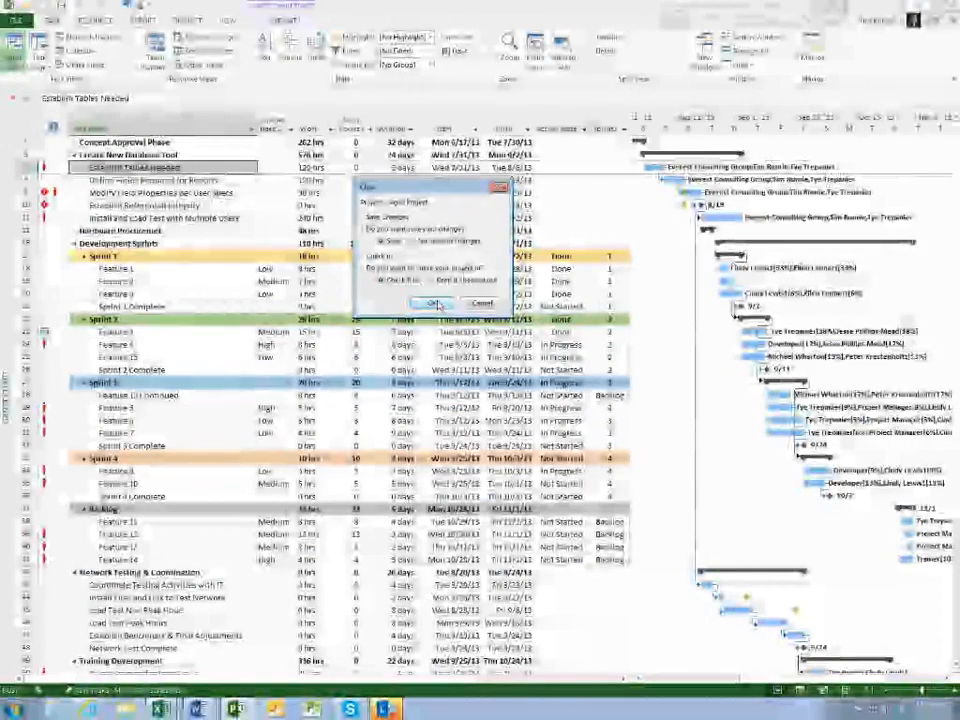
{"action": "left_click", "coordinate": [449, 417]}
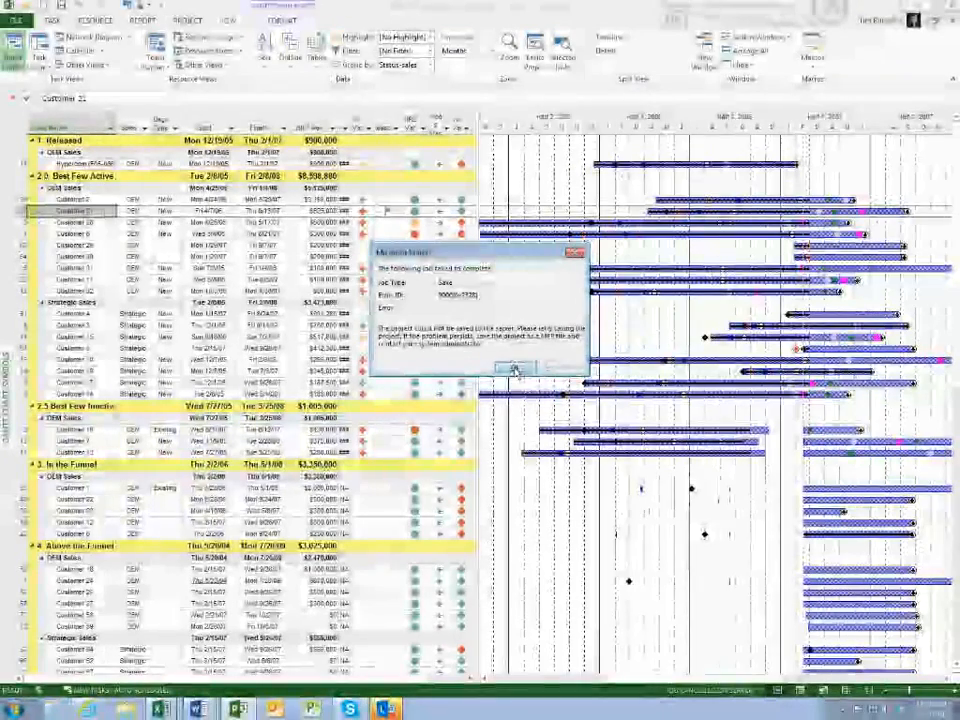
{"action": "left_click", "coordinate": [513, 370]}
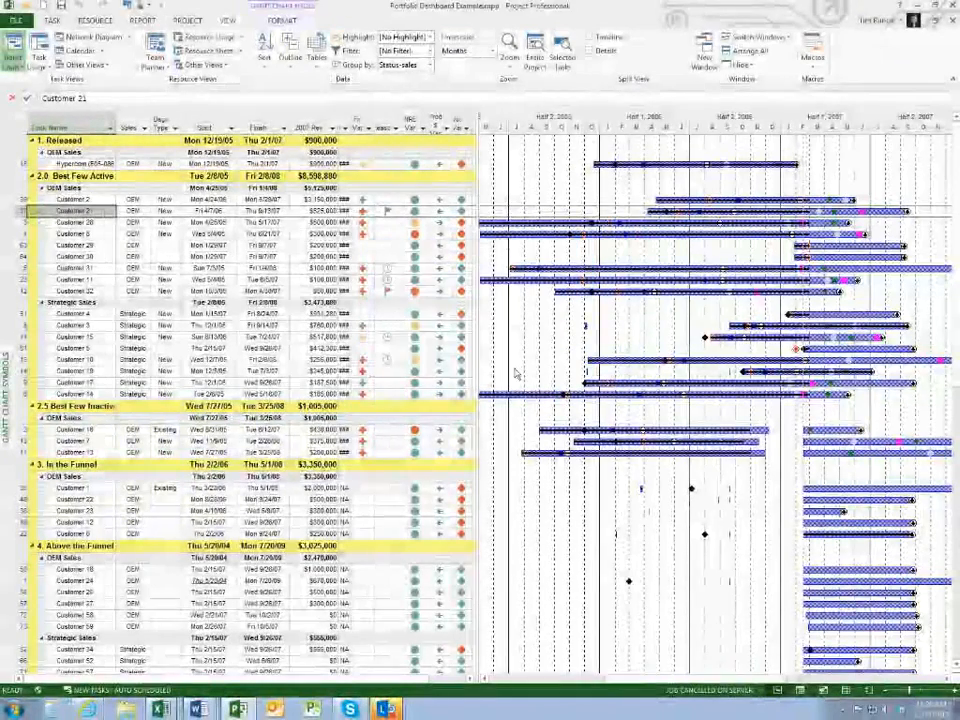
{"action": "left_click", "coordinate": [949, 6]}
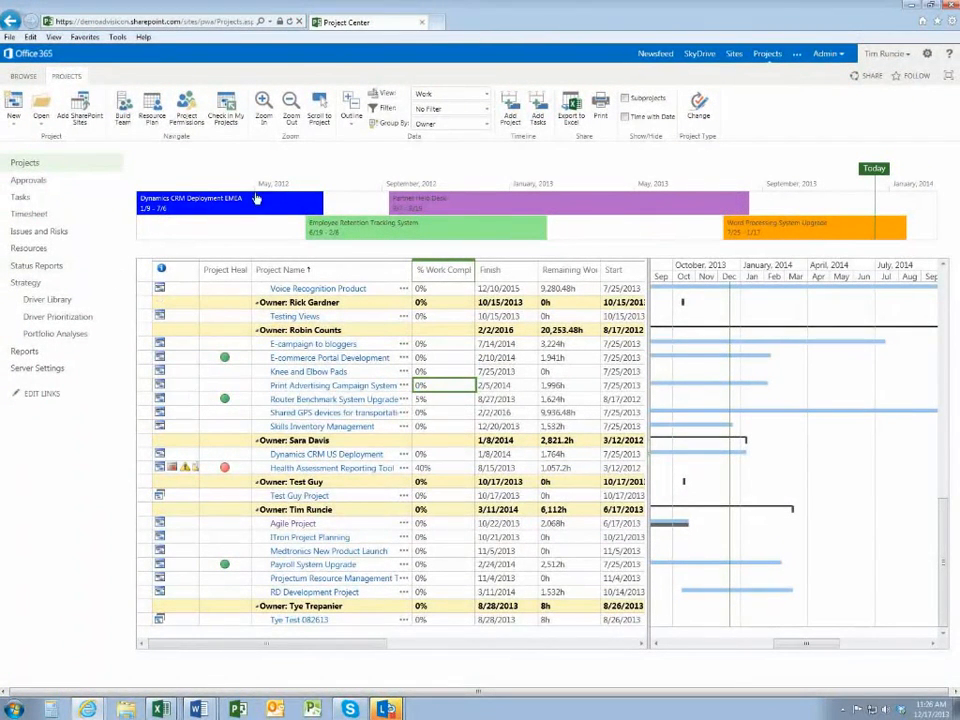
Reload the Project Center page in Internet Explorer, duplicate its tab and switch to the duplicate.
{"action": "left_click", "coordinate": [289, 21]}
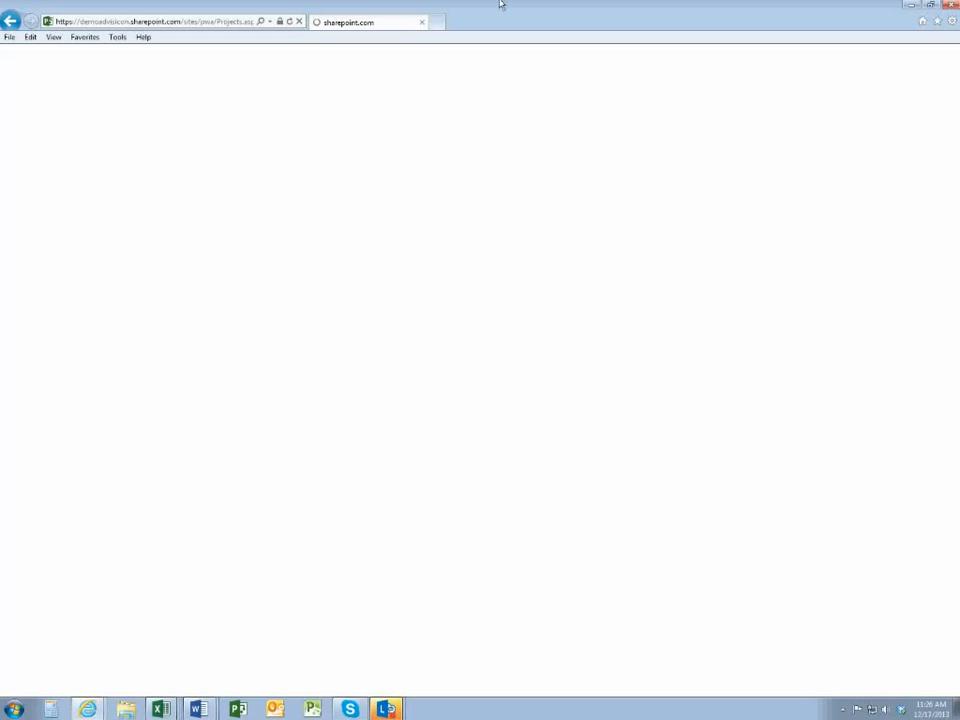
{"action": "right_click", "coordinate": [343, 26]}
{"action": "left_click", "coordinate": [420, 137]}
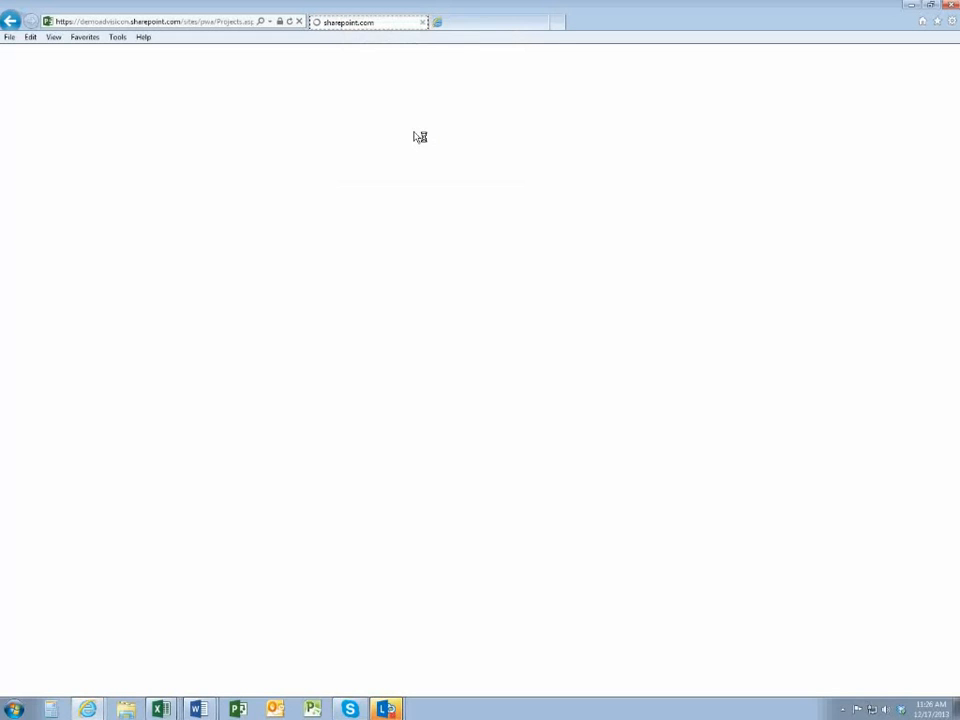
{"action": "left_click", "coordinate": [483, 27]}
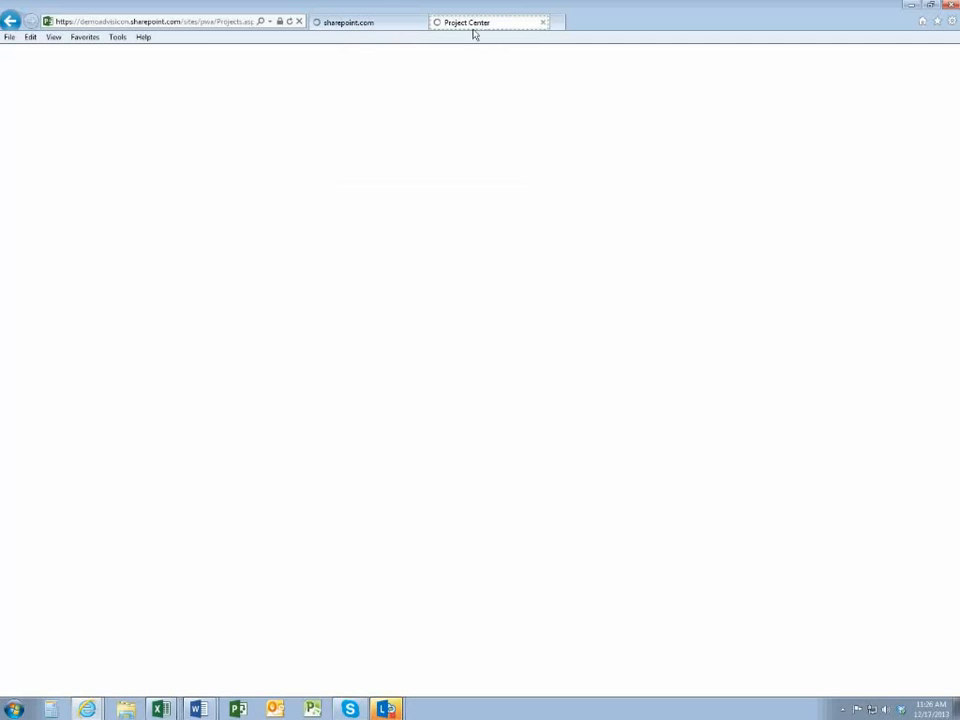
Remove Projects.aspx from the web address and load the Project Web App home page.
{"action": "left_click", "coordinate": [216, 20]}
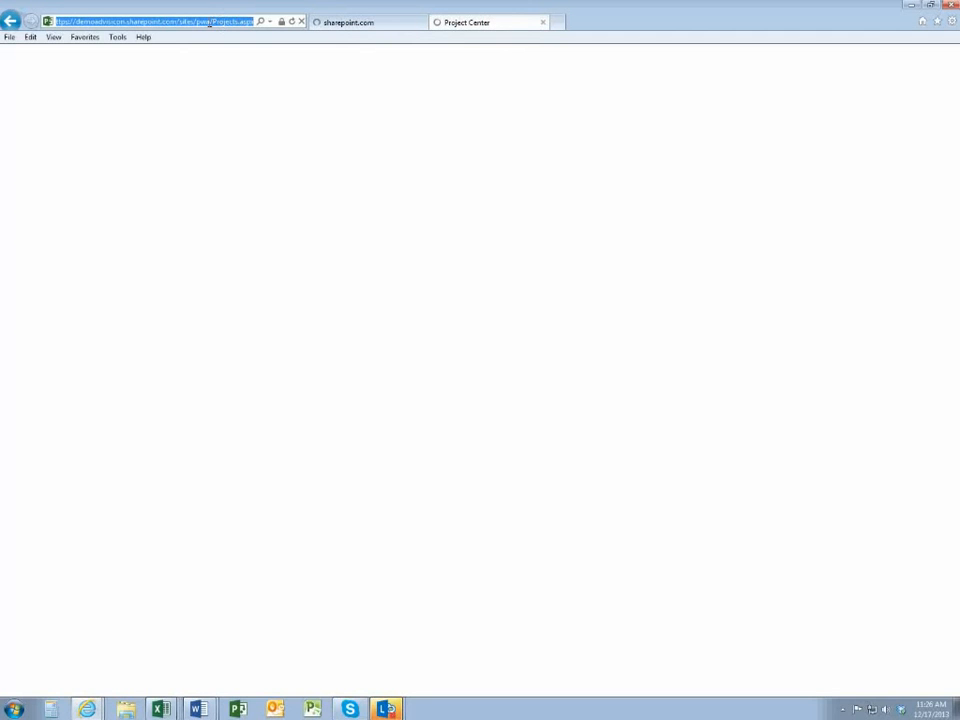
{"action": "left_click_drag", "start_coordinate": [212, 21], "coordinate": [252, 21]}
{"action": "key", "text": "BackSpace"}
{"action": "key", "text": "Return"}
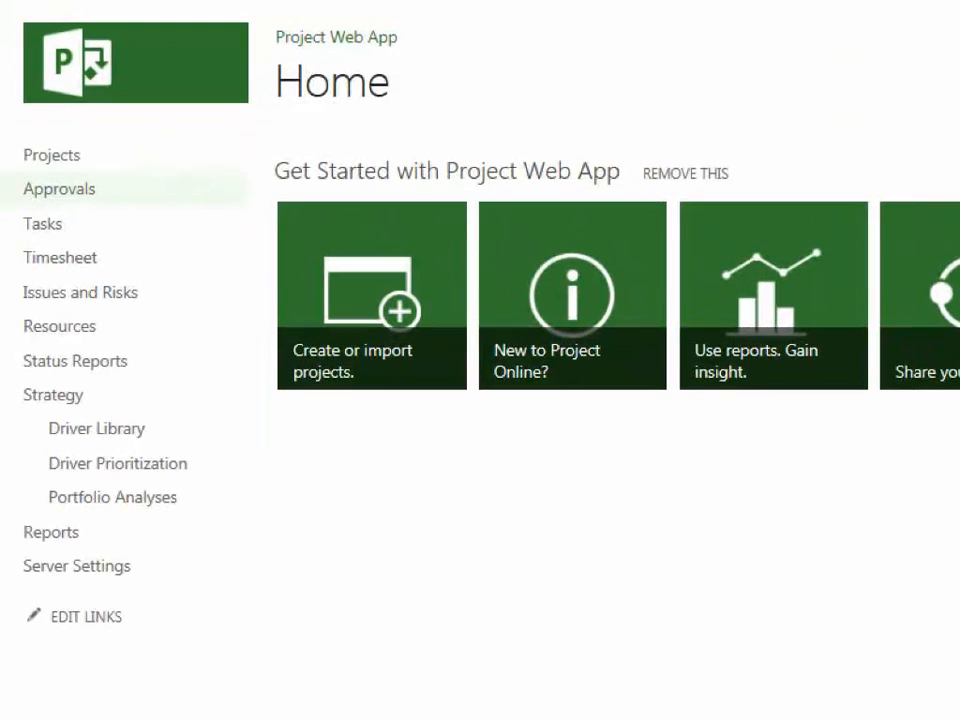
Open Enterprise Custom Fields and Lookup Tables from the server settings and review its lists of custom fields and lookup tables.
{"action": "mouse_move", "coordinate": [5, 127]}
{"action": "left_mouse_down"}
{"action": "mouse_move", "coordinate": [135, 195]}
{"action": "mouse_move", "coordinate": [135, 170]}
{"action": "left_mouse_up"}
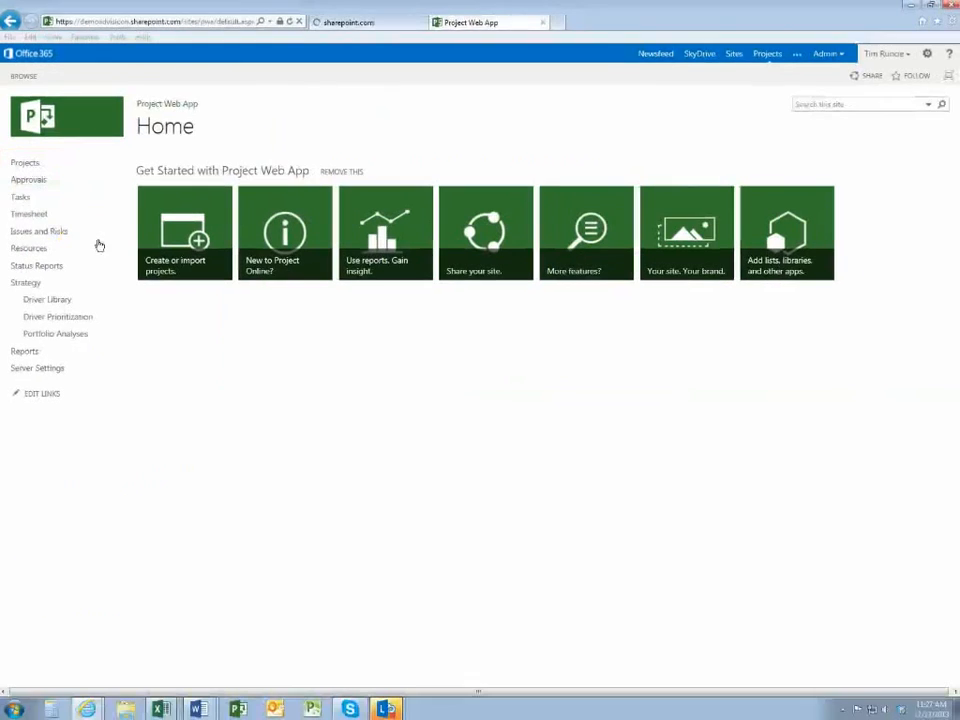
{"action": "left_click", "coordinate": [43, 370]}
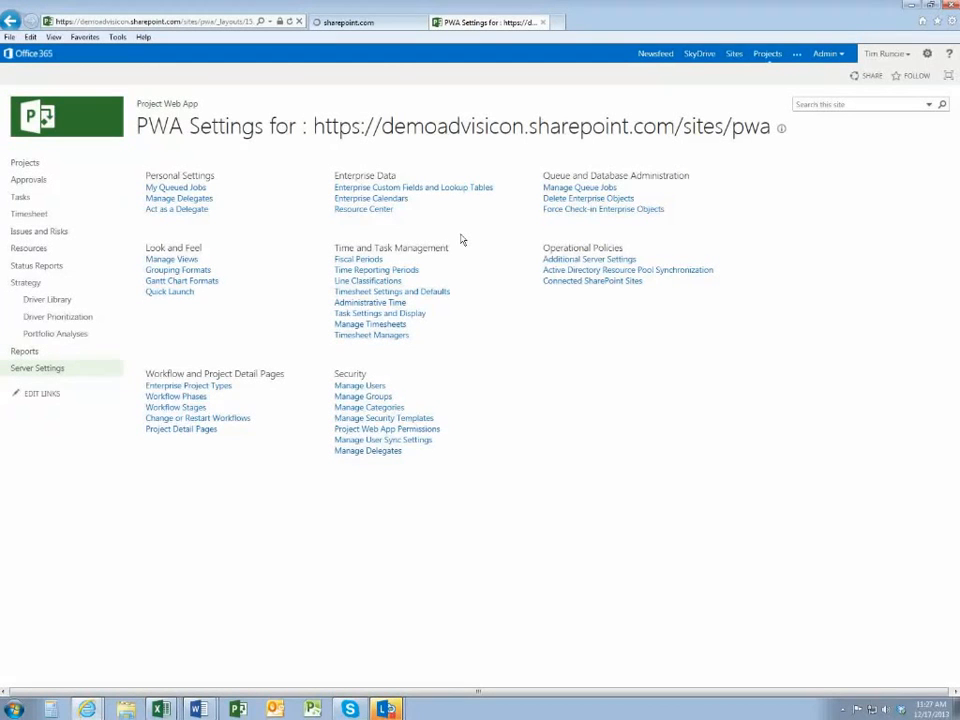
{"action": "left_click", "coordinate": [401, 190]}
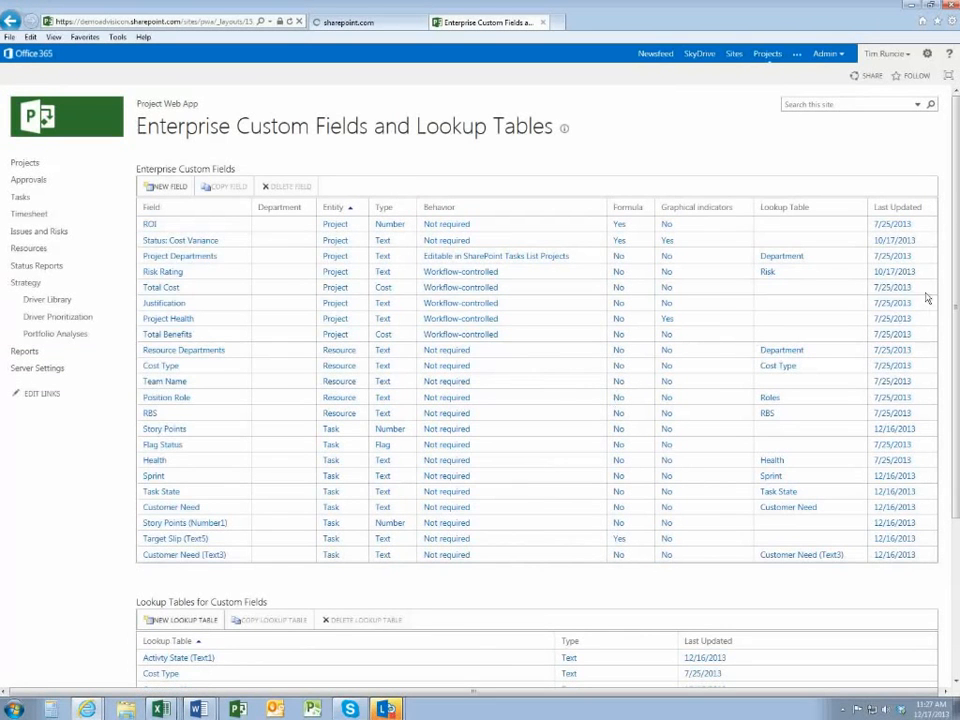
{"action": "left_click_drag", "start_coordinate": [956, 286], "coordinate": [958, 324]}
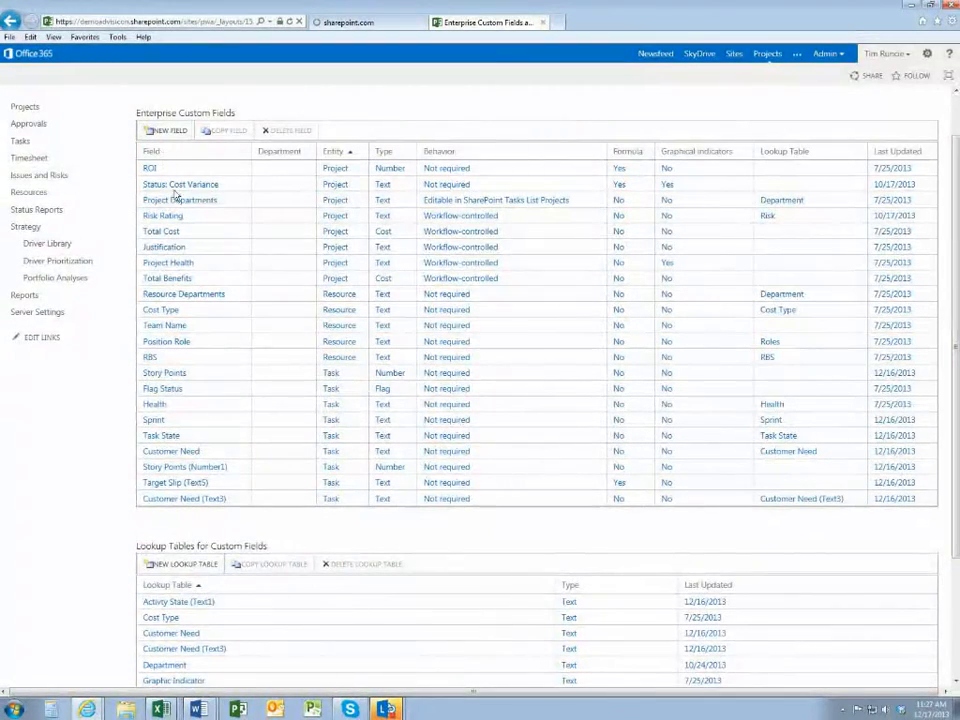
{"action": "scroll", "coordinate": [253, 500], "scroll_direction": "down", "scroll_amount": 3}
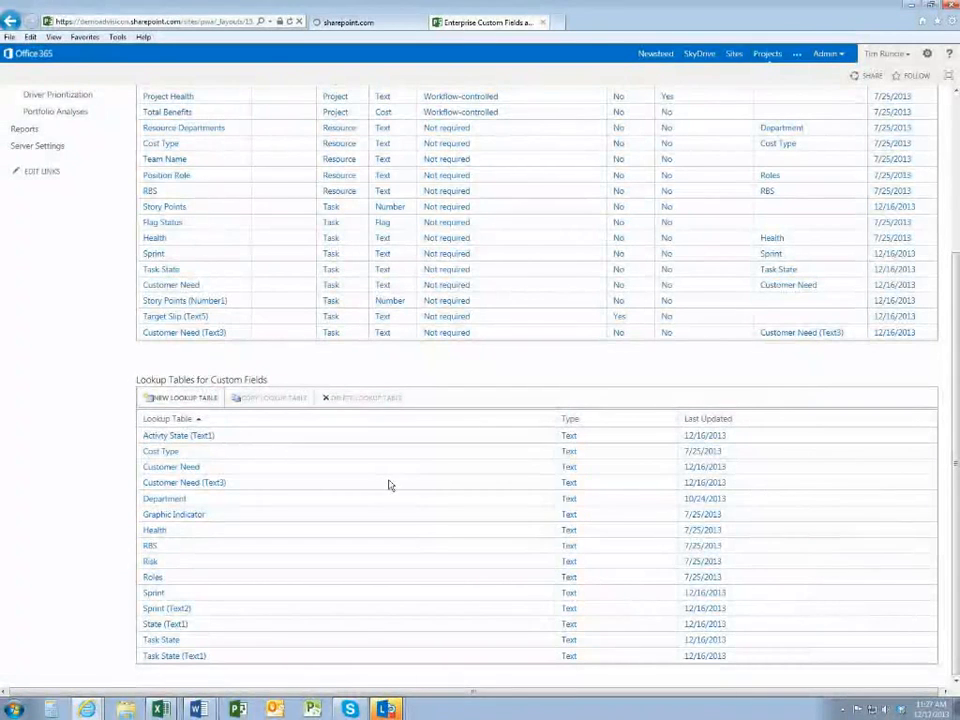
Examine the code mask and values of the Customer Need (Text3) lookup table, and leave its page without saving.
{"action": "left_click", "coordinate": [170, 484]}
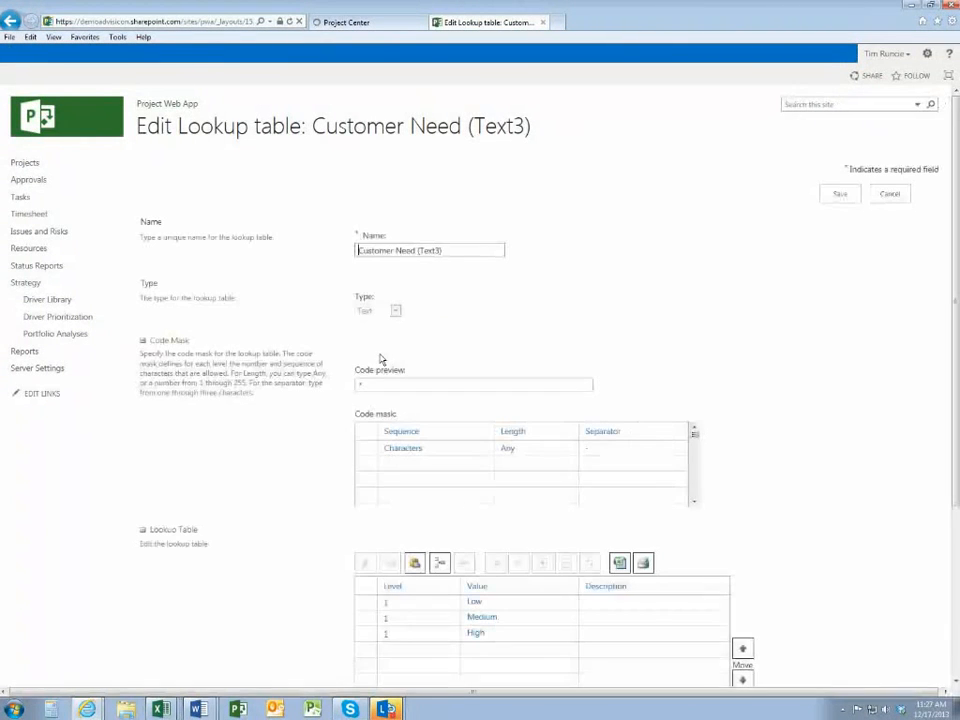
{"action": "left_click_drag", "start_coordinate": [952, 231], "coordinate": [953, 310]}
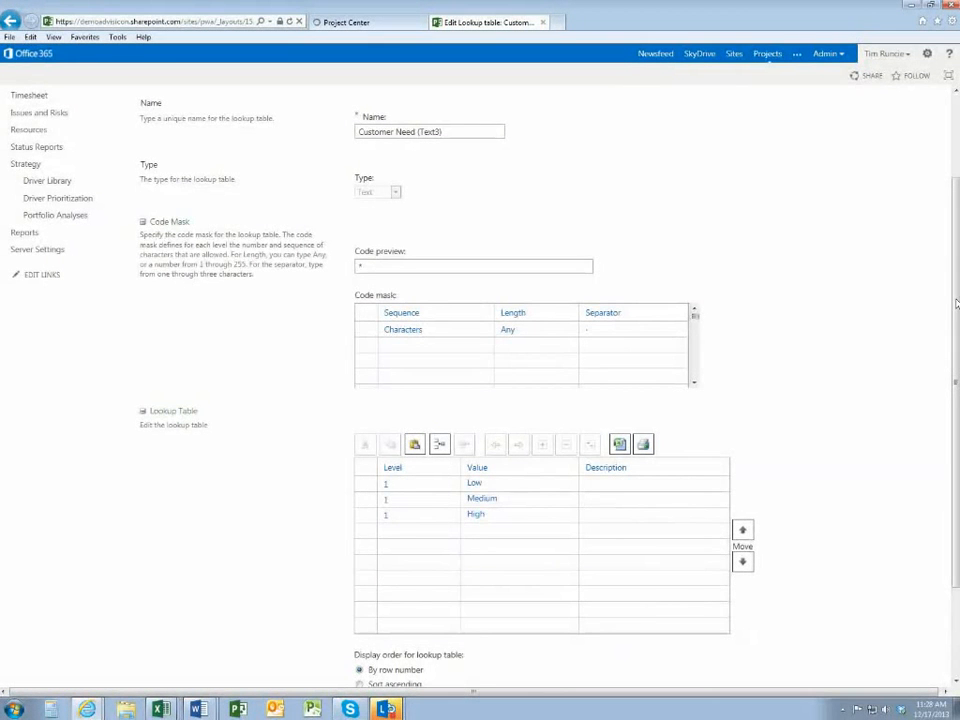
{"action": "scroll", "coordinate": [956, 302], "scroll_direction": "down", "scroll_amount": 3}
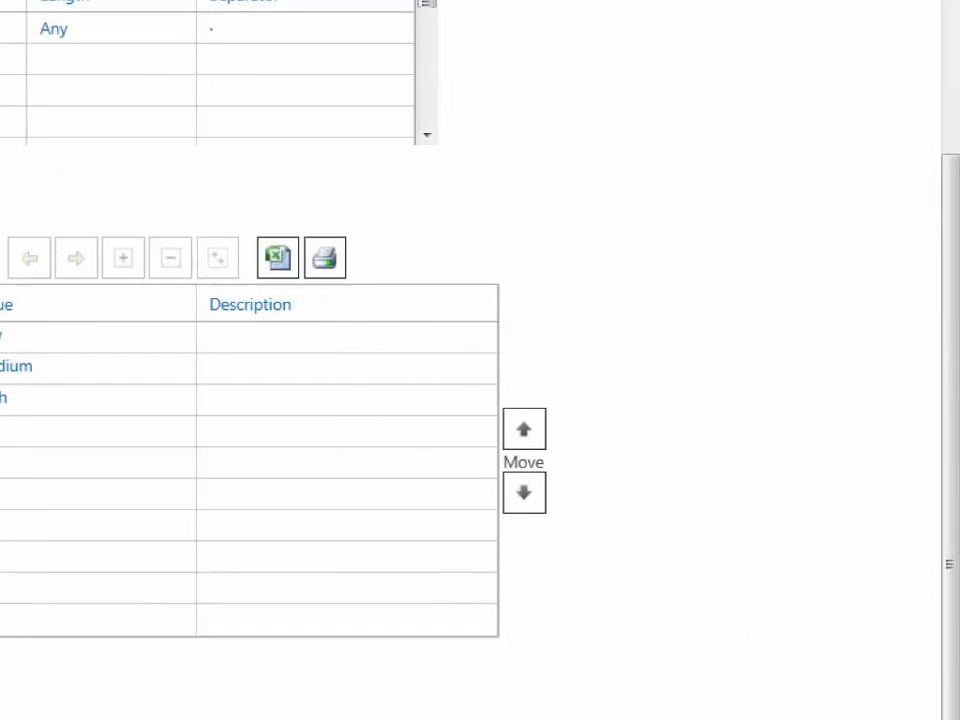
{"action": "left_click_drag", "start_coordinate": [73, 388], "coordinate": [590, 490]}
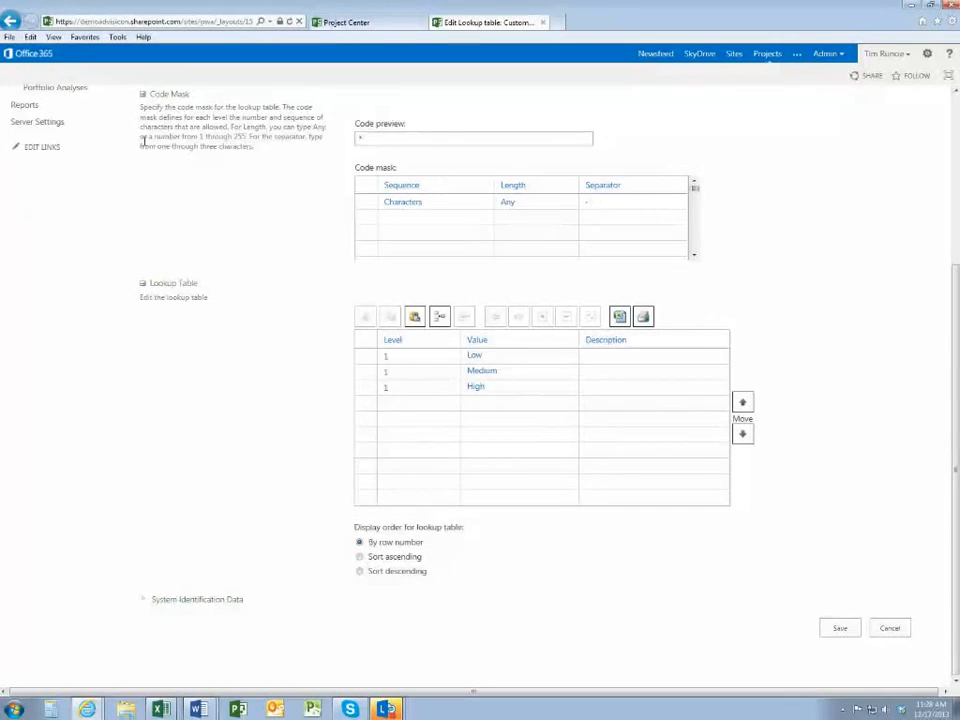
{"action": "left_click", "coordinate": [10, 21]}
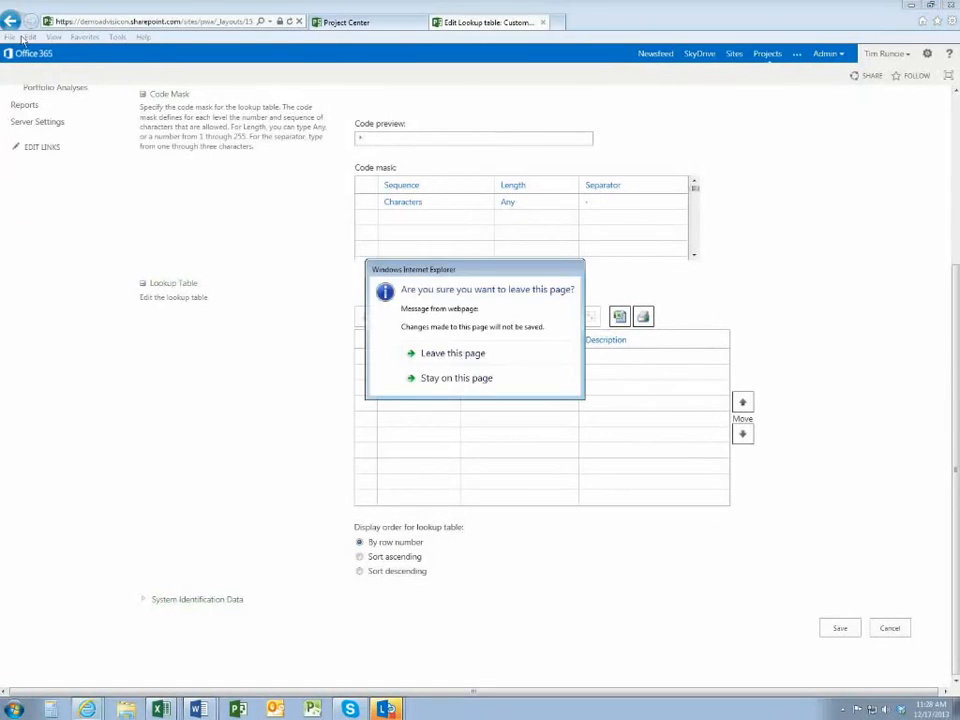
{"action": "left_click", "coordinate": [454, 356]}
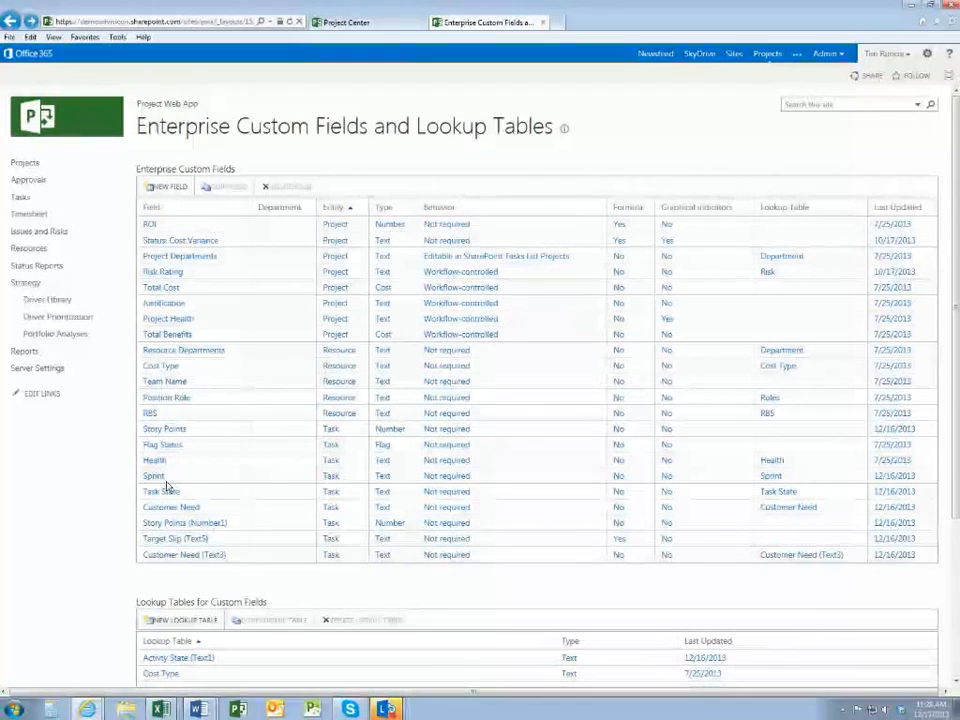
Examine the Customer Need custom field's lookup table and default value choices, and cancel out of editing it.
{"action": "left_click", "coordinate": [168, 508]}
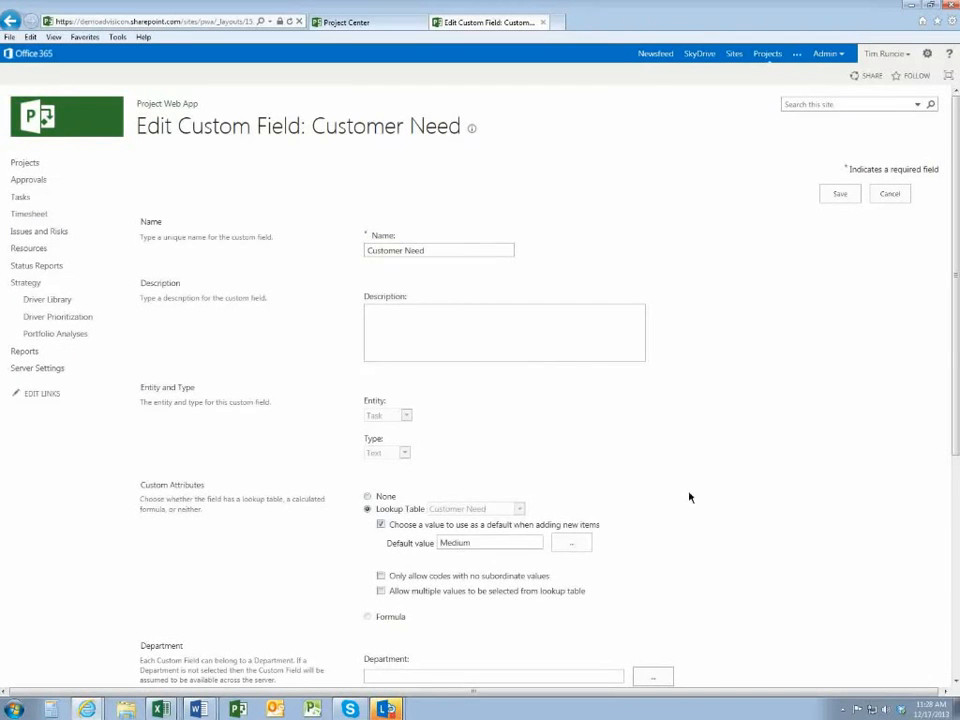
{"action": "scroll", "coordinate": [690, 497], "scroll_direction": "down", "scroll_amount": 3}
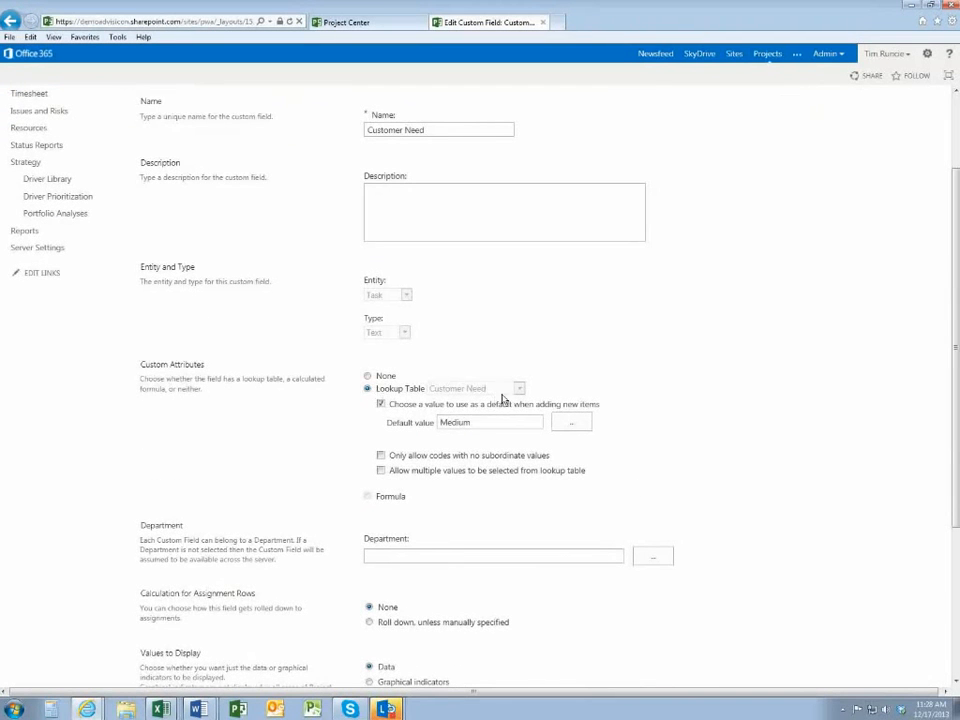
{"action": "left_click", "coordinate": [574, 430]}
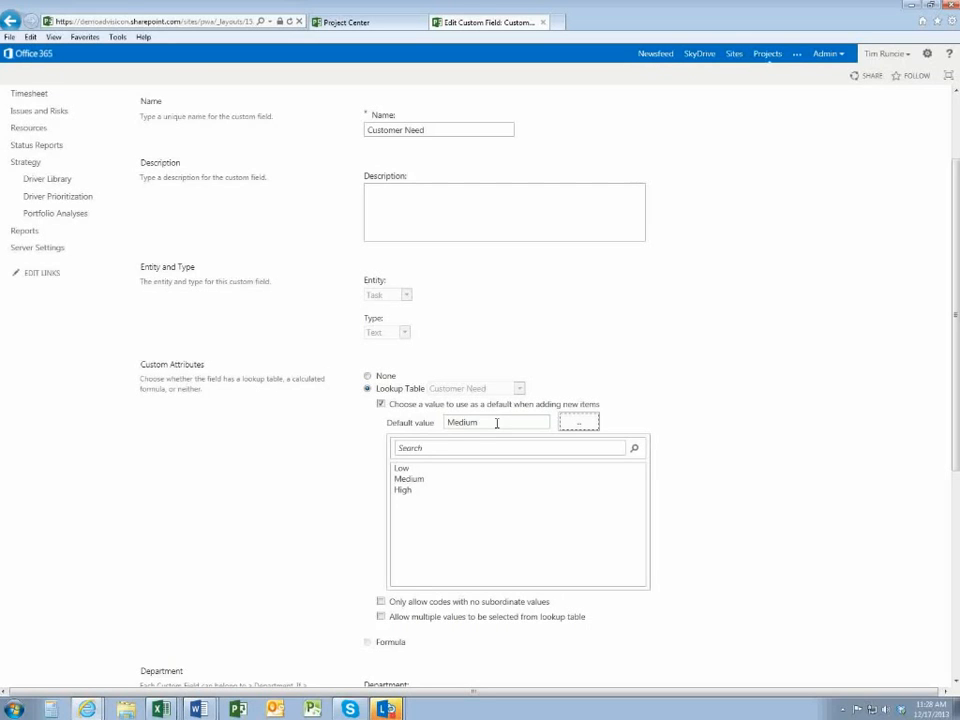
{"action": "left_click", "coordinate": [687, 341]}
{"action": "scroll", "coordinate": [722, 300], "scroll_direction": "down", "scroll_amount": 1}
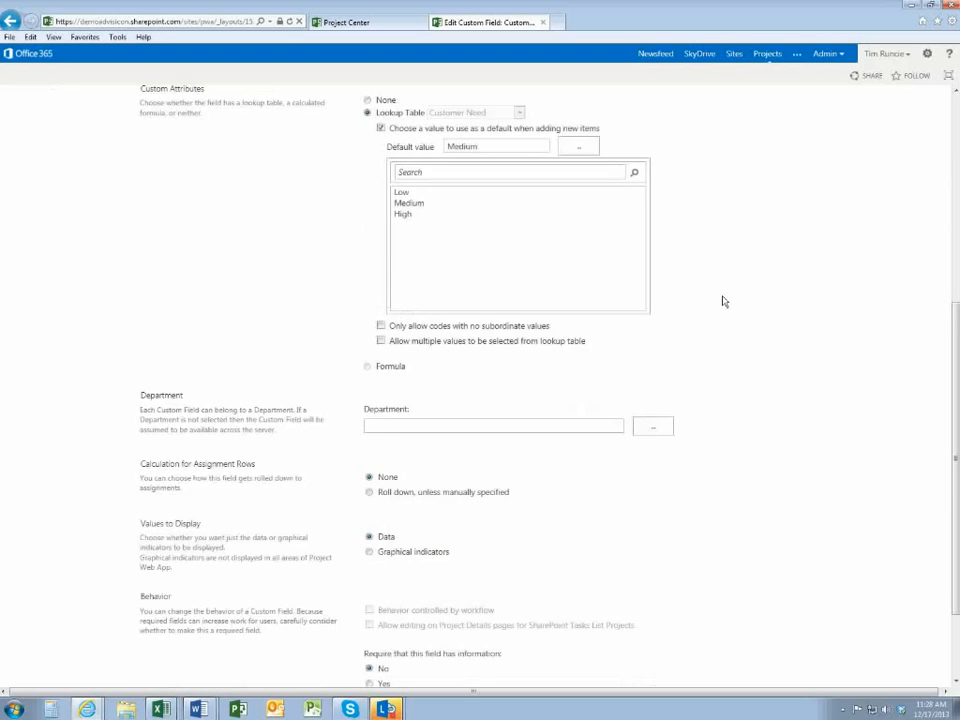
{"action": "scroll", "coordinate": [722, 300], "scroll_direction": "up", "scroll_amount": 3}
{"action": "left_click", "coordinate": [890, 196]}
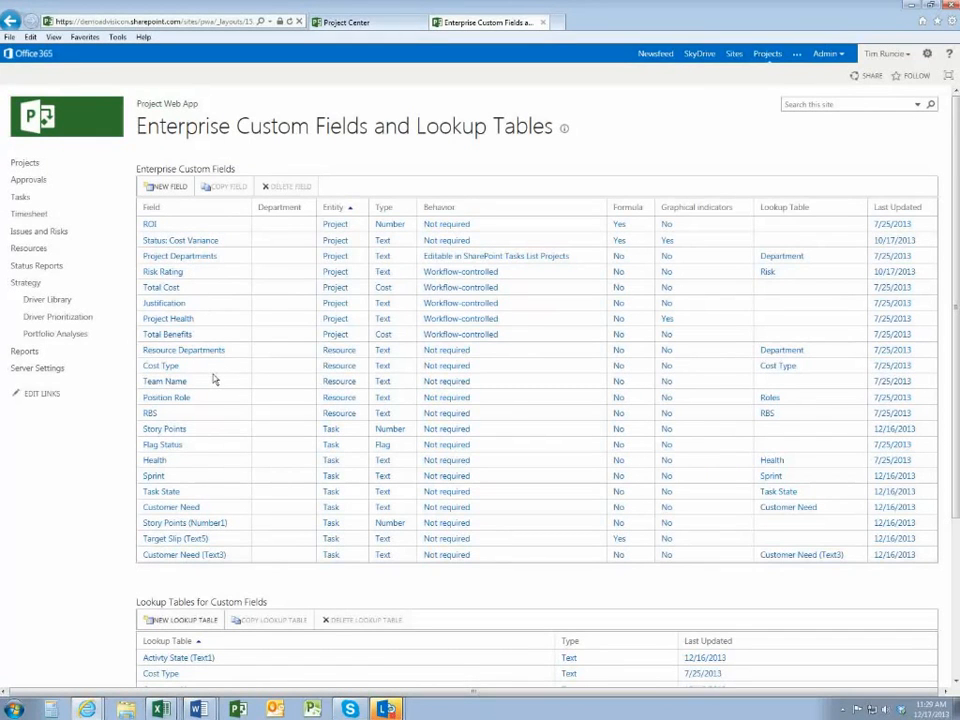
Open the Story Points custom field and examine its department choices and its calculation settings for summary and assignment rows.
{"action": "left_click", "coordinate": [162, 429]}
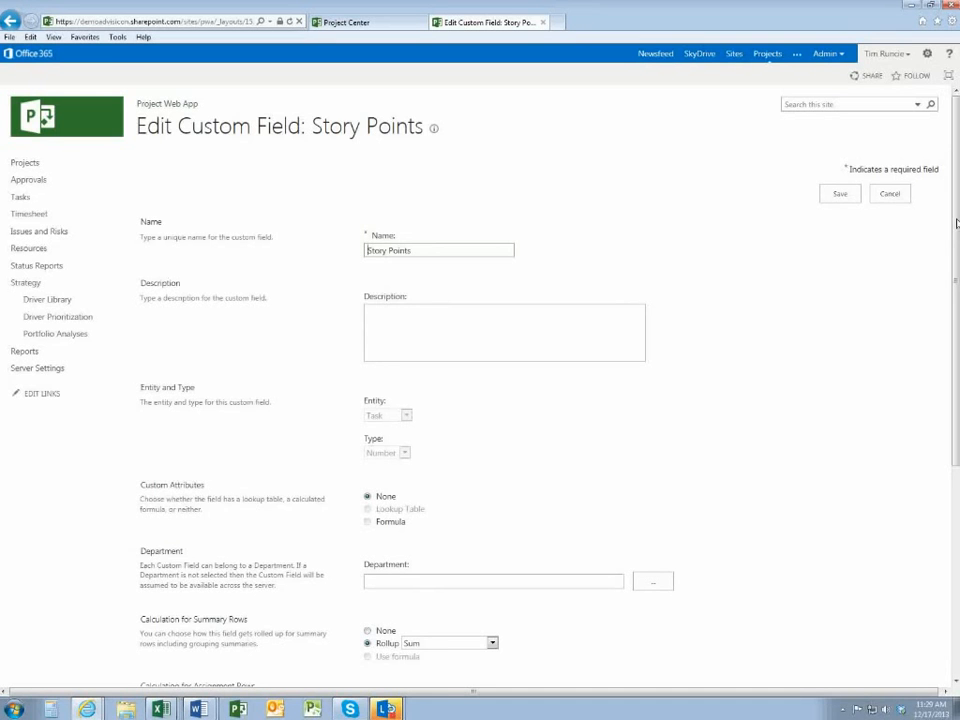
{"action": "scroll", "coordinate": [957, 222], "scroll_direction": "down", "scroll_amount": 5}
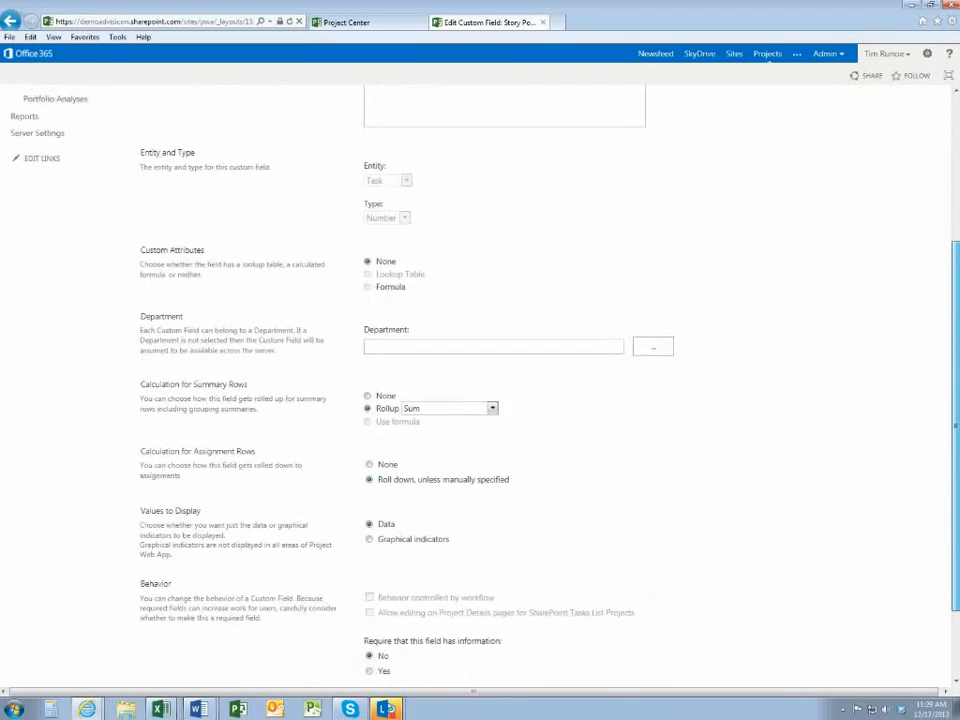
{"action": "left_click_drag", "start_coordinate": [956, 366], "coordinate": [956, 385]}
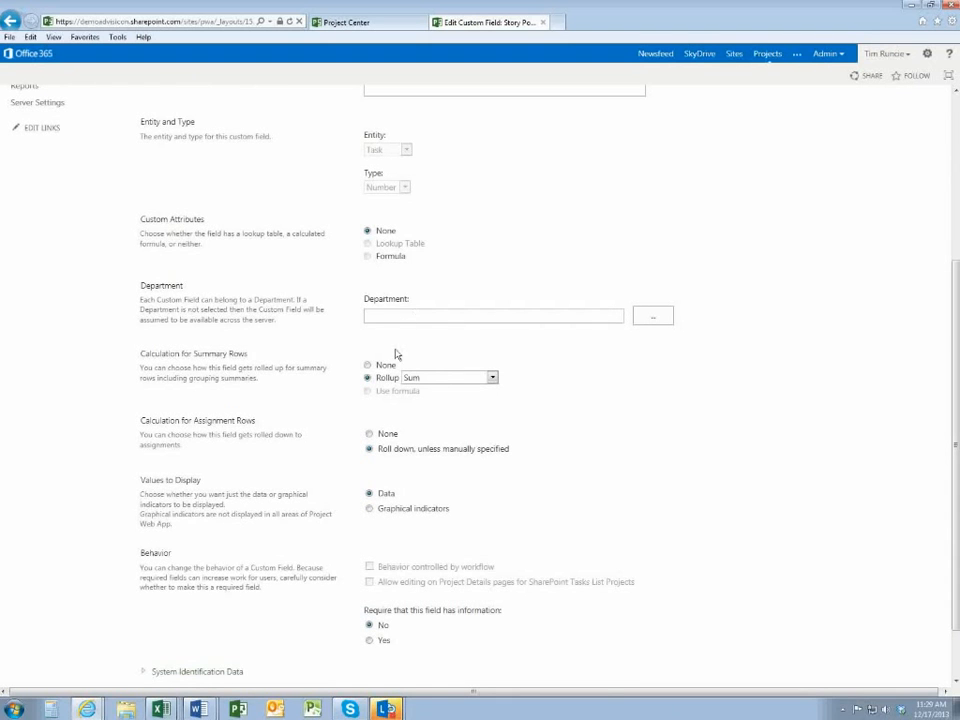
{"action": "left_click", "coordinate": [652, 318]}
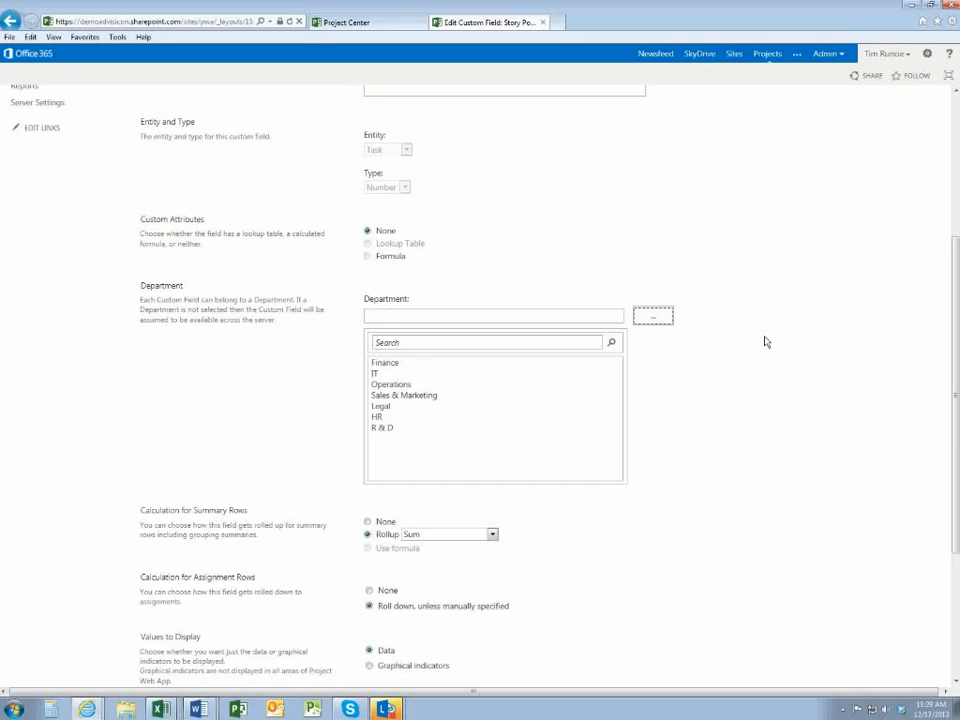
{"action": "left_click", "coordinate": [672, 324]}
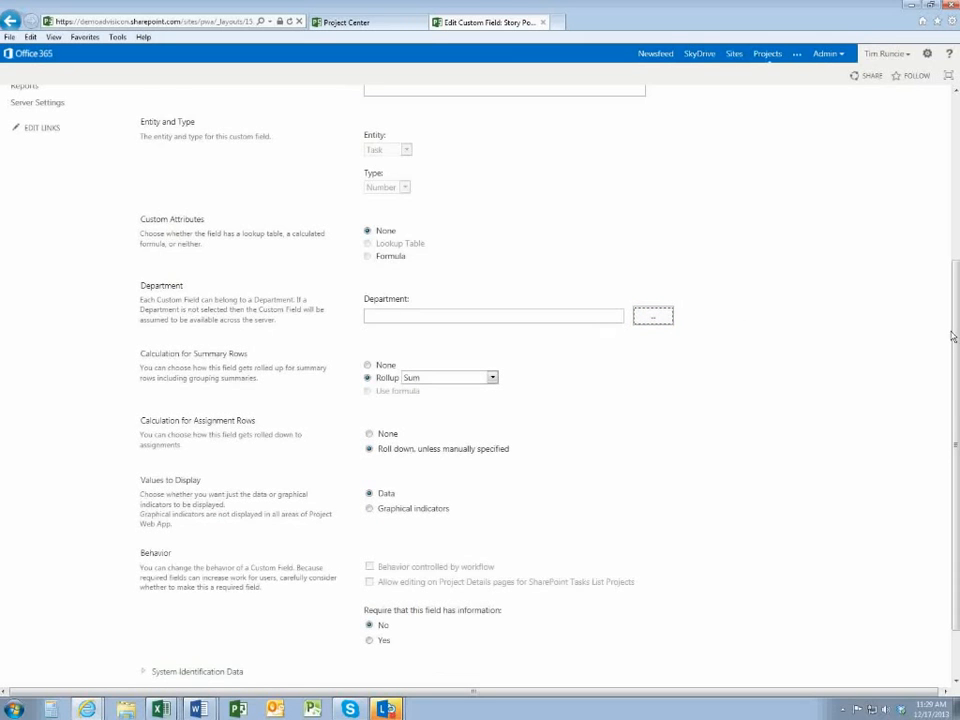
{"action": "scroll", "coordinate": [947, 338], "scroll_direction": "down", "scroll_amount": 2}
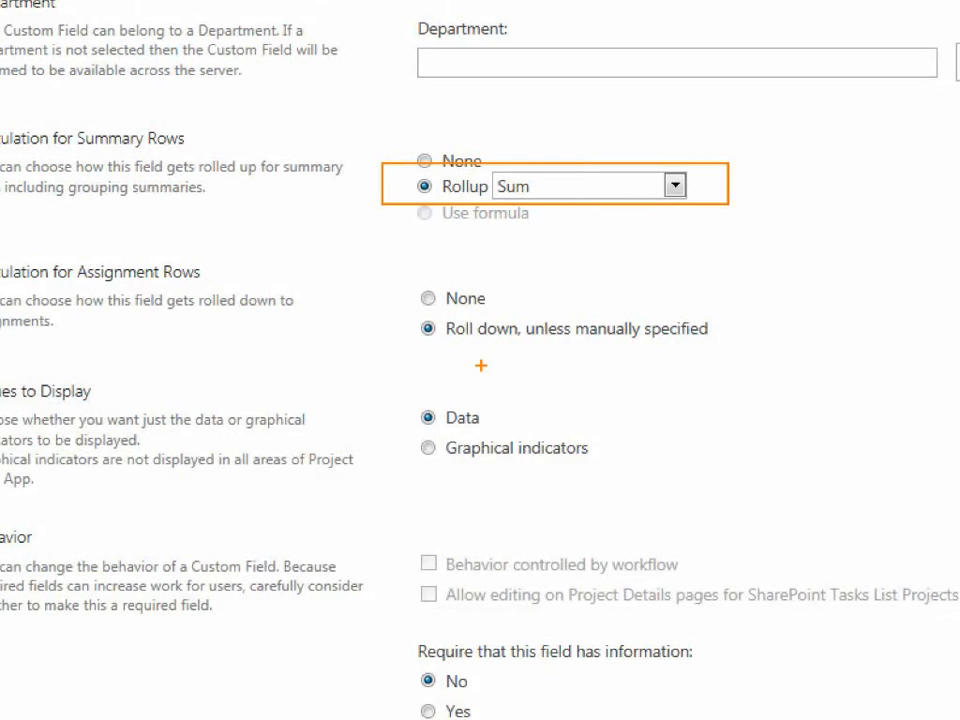
{"action": "left_click_drag", "start_coordinate": [75, 283], "coordinate": [232, 284]}
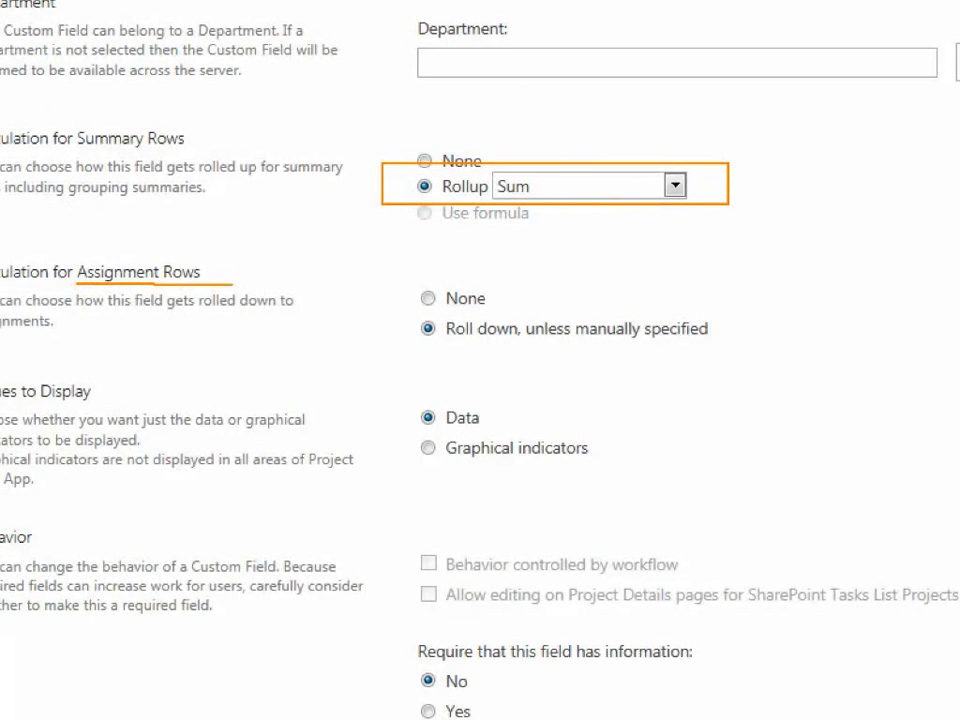
{"action": "mouse_move", "coordinate": [351, 302]}
{"action": "left_mouse_down"}
{"action": "mouse_move", "coordinate": [707, 364]}
{"action": "mouse_move", "coordinate": [747, 362]}
{"action": "left_mouse_up"}
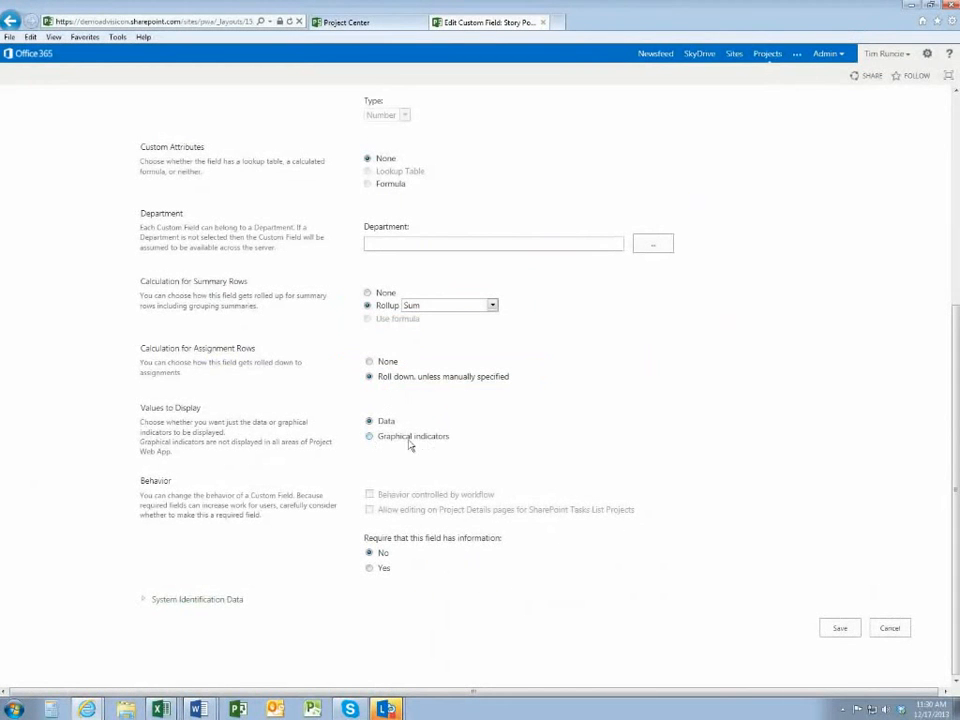
Try graphical indicators as the display for Story Points, look through the available tests and images, and cancel the field edit.
{"action": "left_click", "coordinate": [367, 437]}
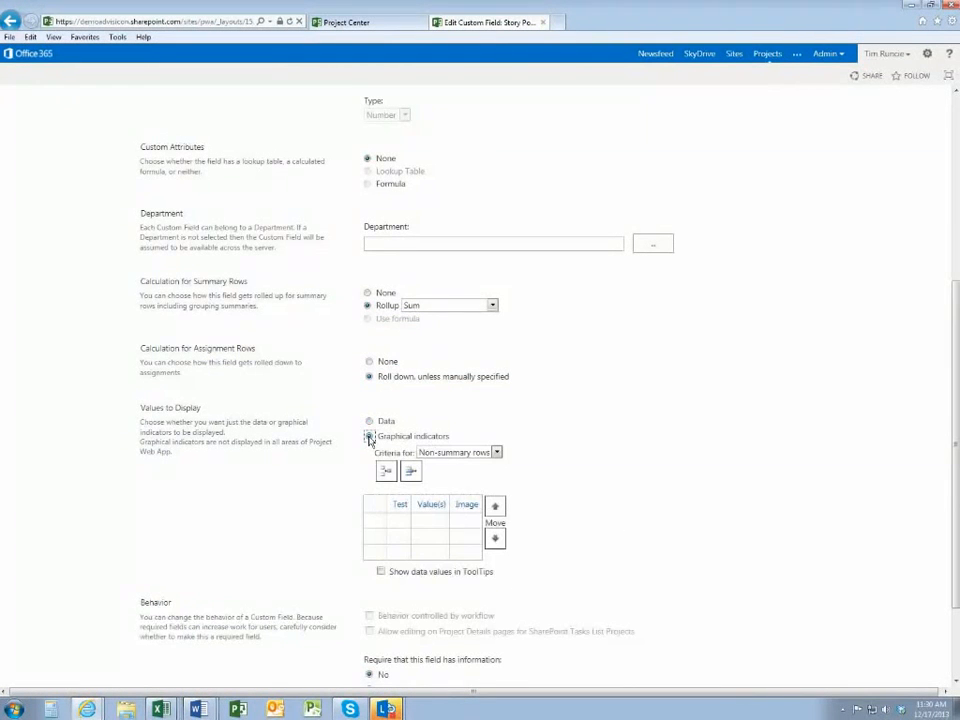
{"action": "left_click", "coordinate": [397, 527]}
{"action": "left_click", "coordinate": [494, 521]}
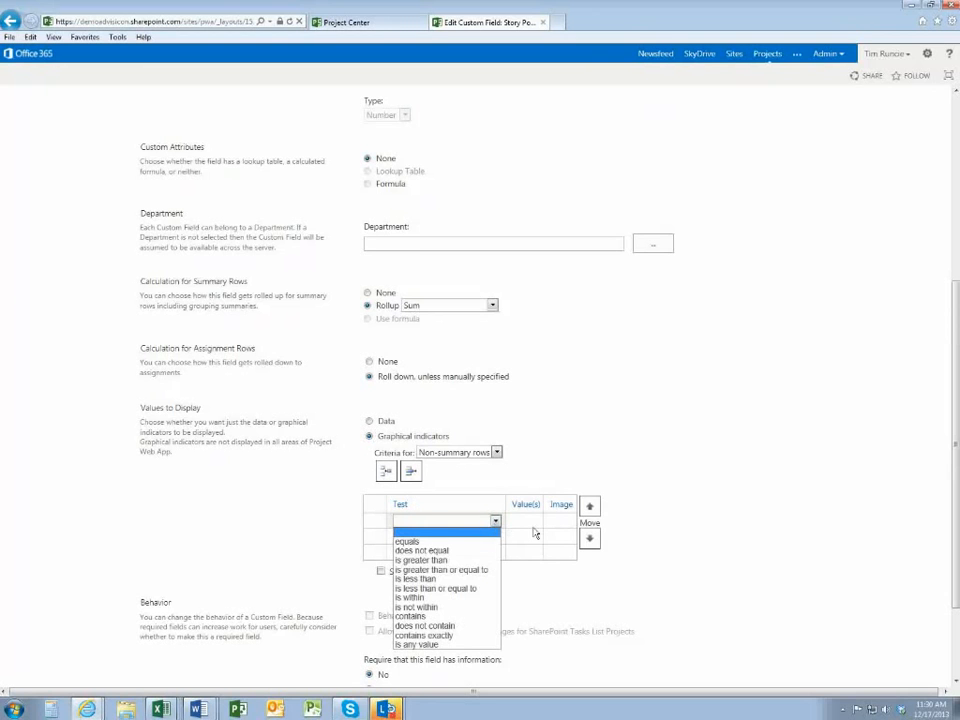
{"action": "left_click", "coordinate": [530, 524]}
{"action": "left_click", "coordinate": [467, 520]}
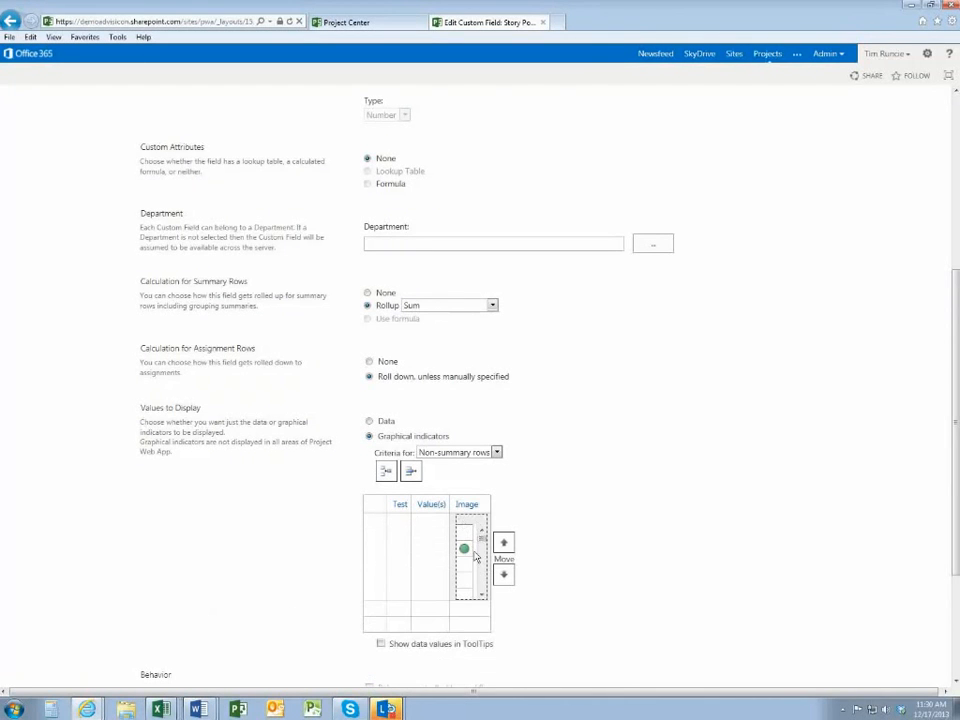
{"action": "left_click", "coordinate": [482, 595]}
{"action": "left_click", "coordinate": [482, 595]}
{"action": "left_click", "coordinate": [482, 595]}
{"action": "mouse_move", "coordinate": [483, 545]}
{"action": "left_mouse_down"}
{"action": "mouse_move", "coordinate": [481, 583]}
{"action": "mouse_move", "coordinate": [481, 541]}
{"action": "left_mouse_up"}
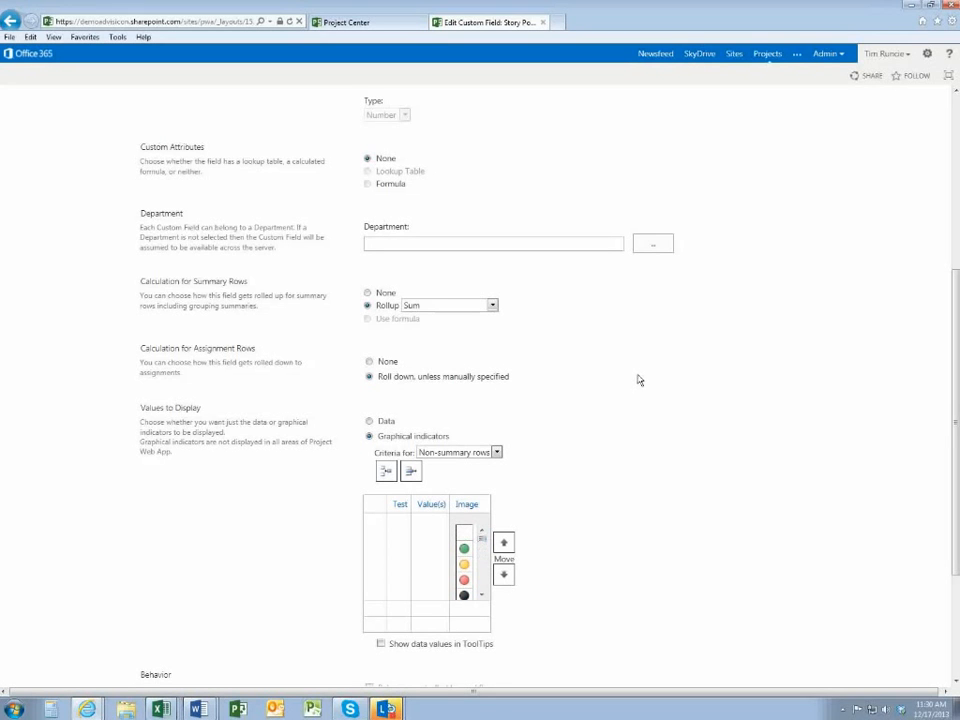
{"action": "scroll", "coordinate": [938, 381], "scroll_direction": "down", "scroll_amount": 3}
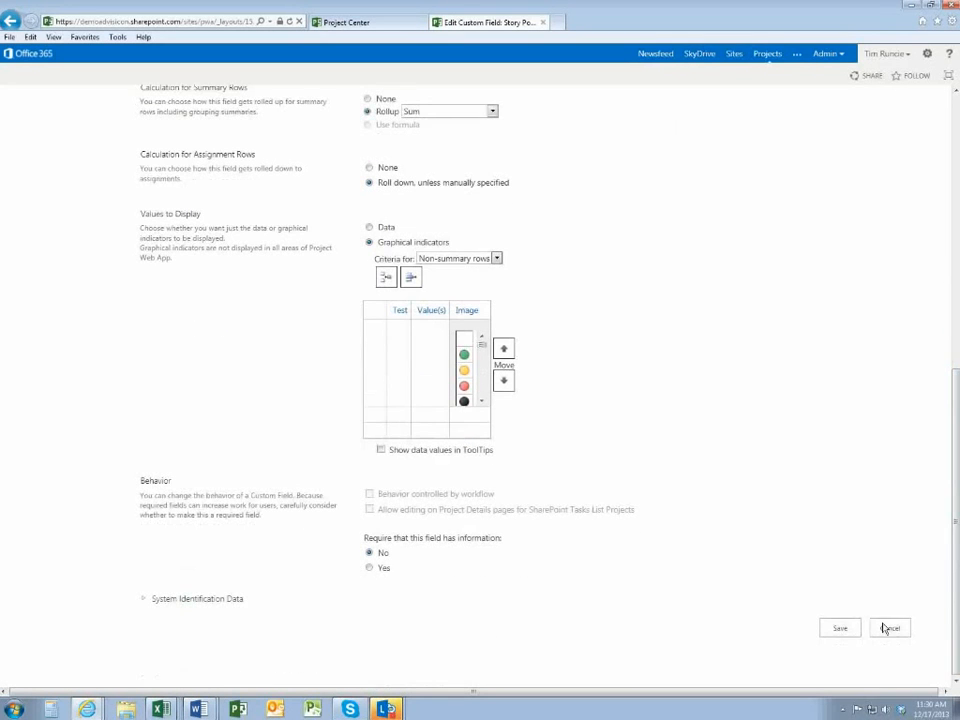
{"action": "left_click", "coordinate": [892, 630]}
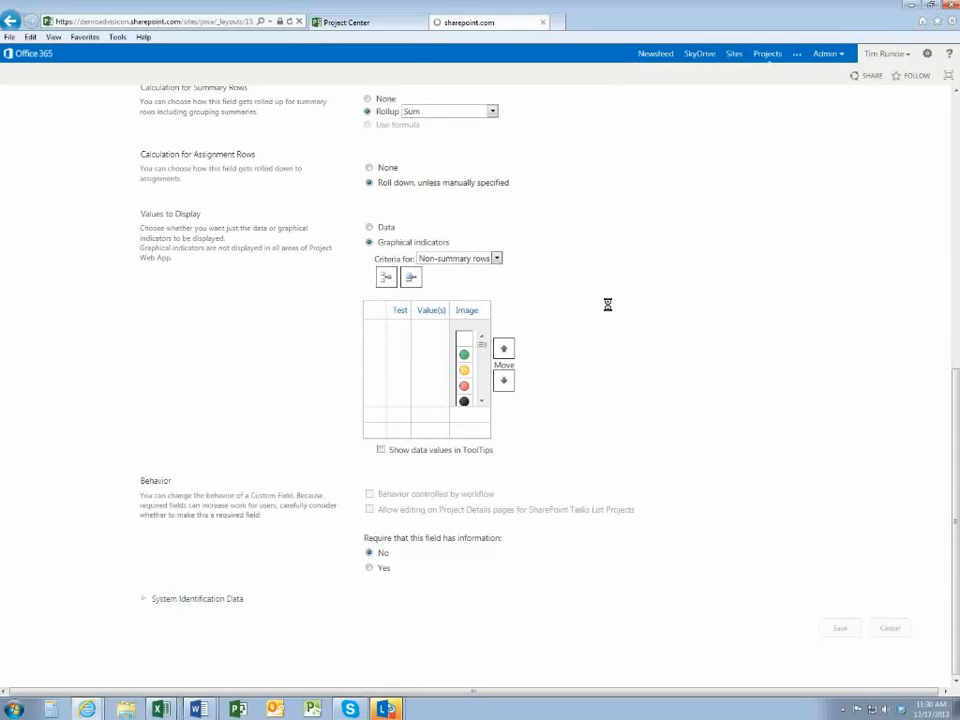
Look through the project list in the Project Center, and return to the Enterprise Custom Fields and Lookup Tables page.
{"action": "left_click", "coordinate": [360, 24]}
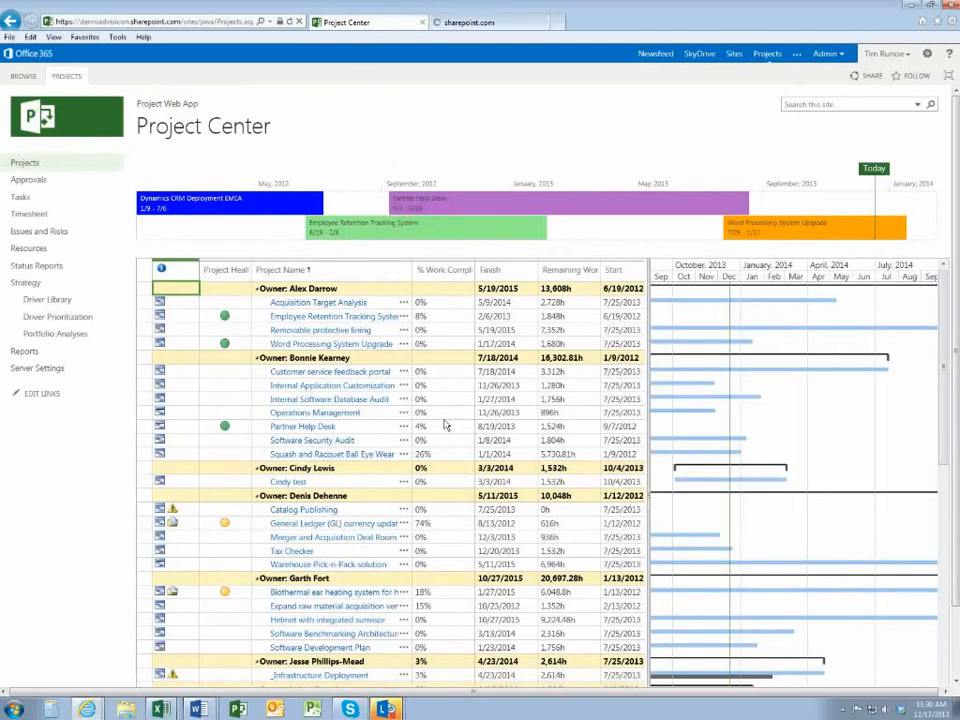
{"action": "left_click", "coordinate": [440, 412]}
{"action": "scroll", "coordinate": [461, 447], "scroll_direction": "down", "scroll_amount": 4}
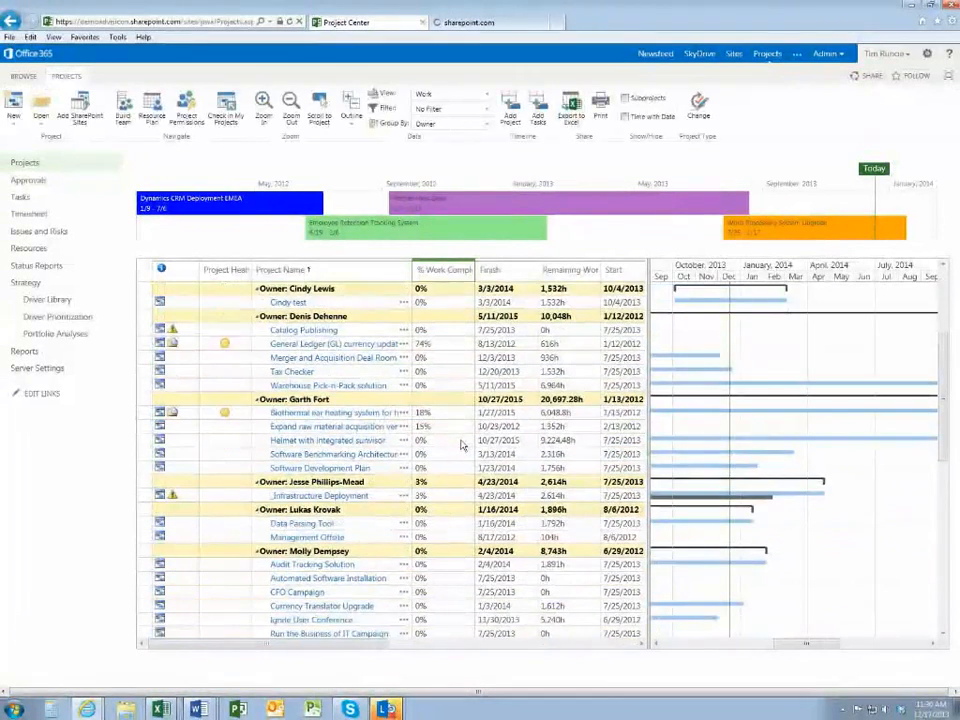
{"action": "scroll", "coordinate": [466, 448], "scroll_direction": "down", "scroll_amount": 1}
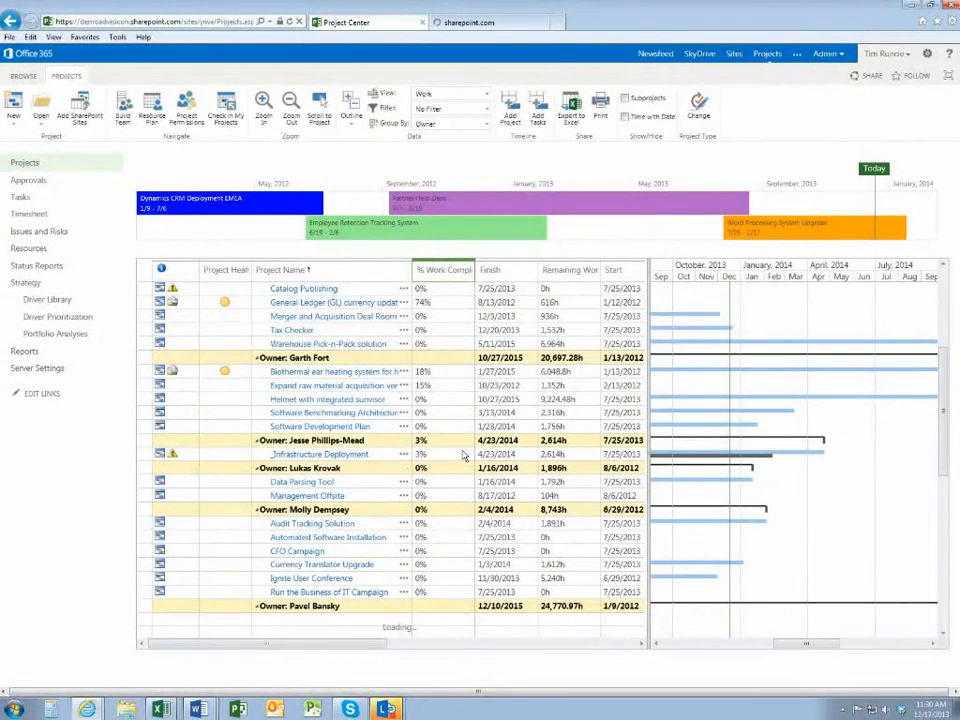
{"action": "scroll", "coordinate": [451, 467], "scroll_direction": "down", "scroll_amount": 6}
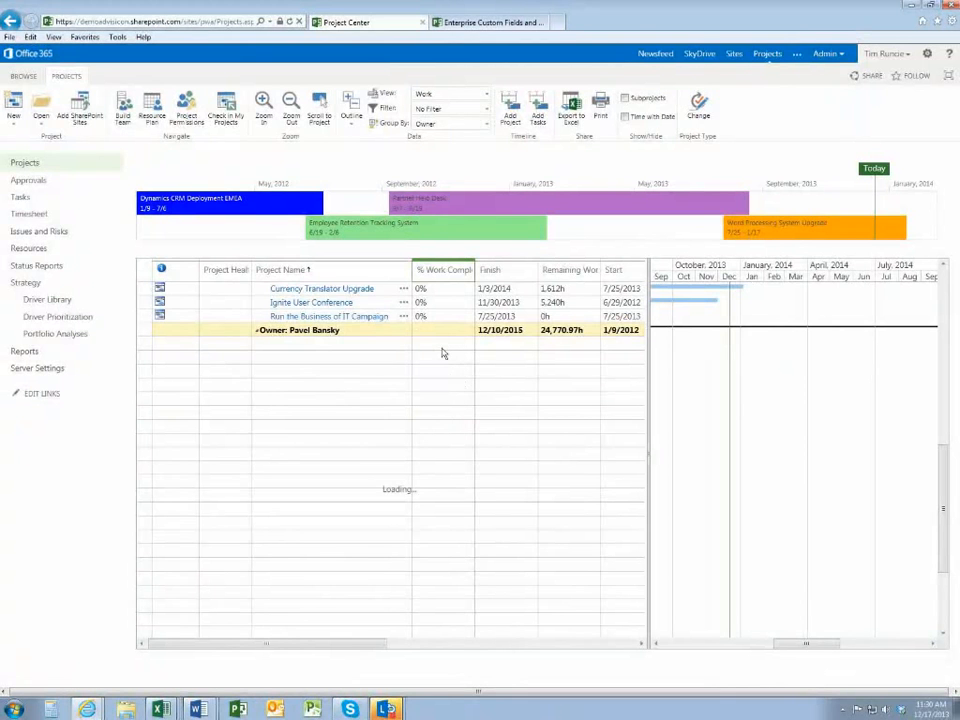
{"action": "left_click", "coordinate": [488, 23]}
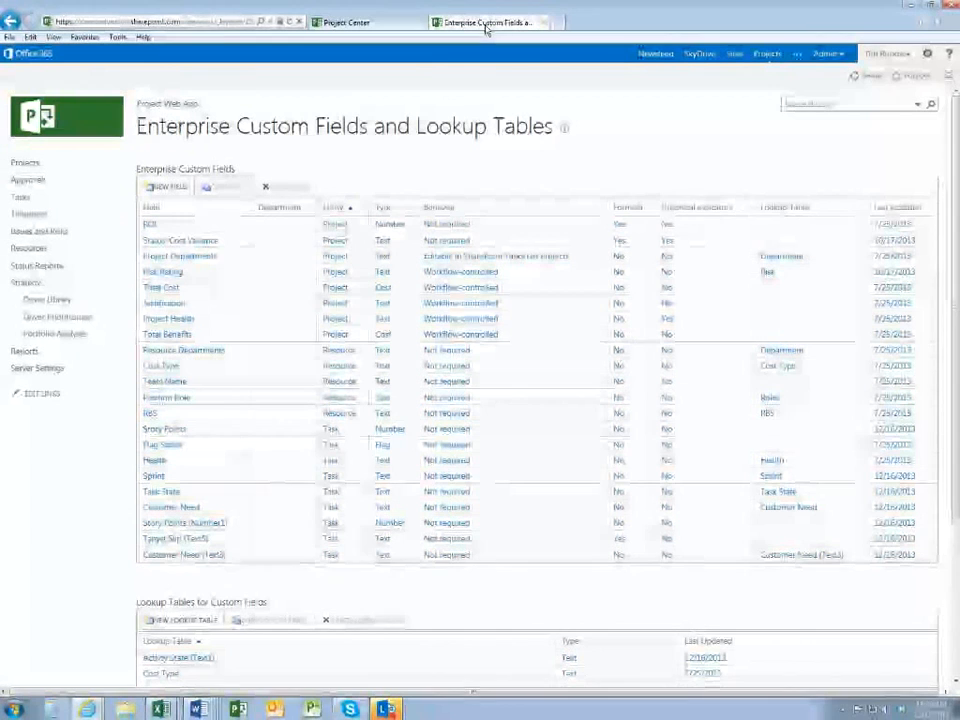
{"action": "left_click", "coordinate": [350, 23]}
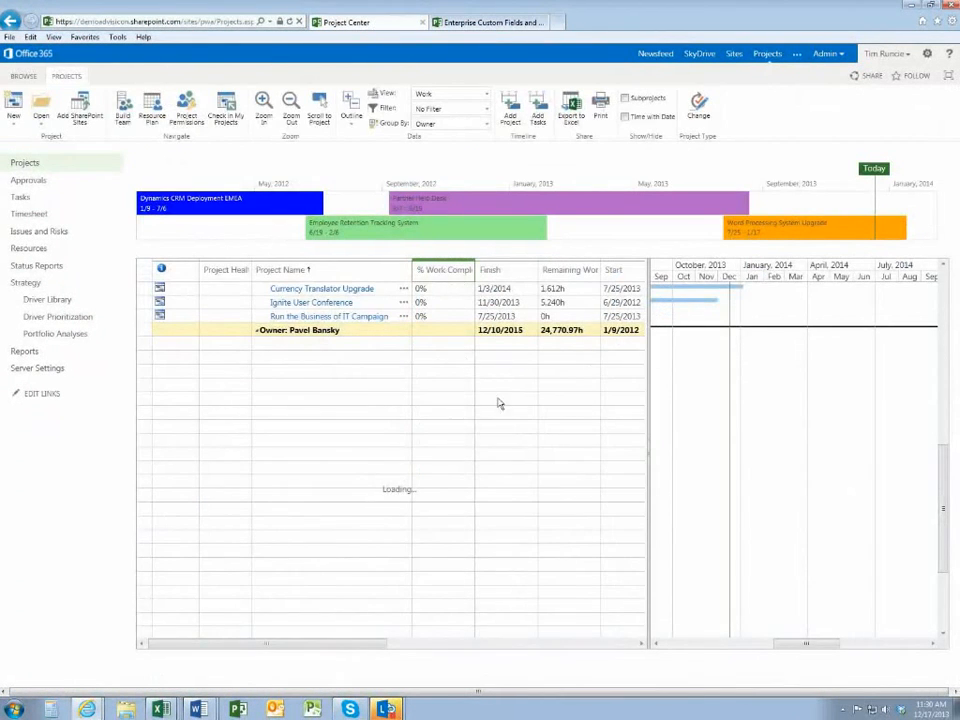
{"action": "left_click", "coordinate": [469, 23]}
{"action": "scroll", "coordinate": [534, 330], "scroll_direction": "down", "scroll_amount": 2}
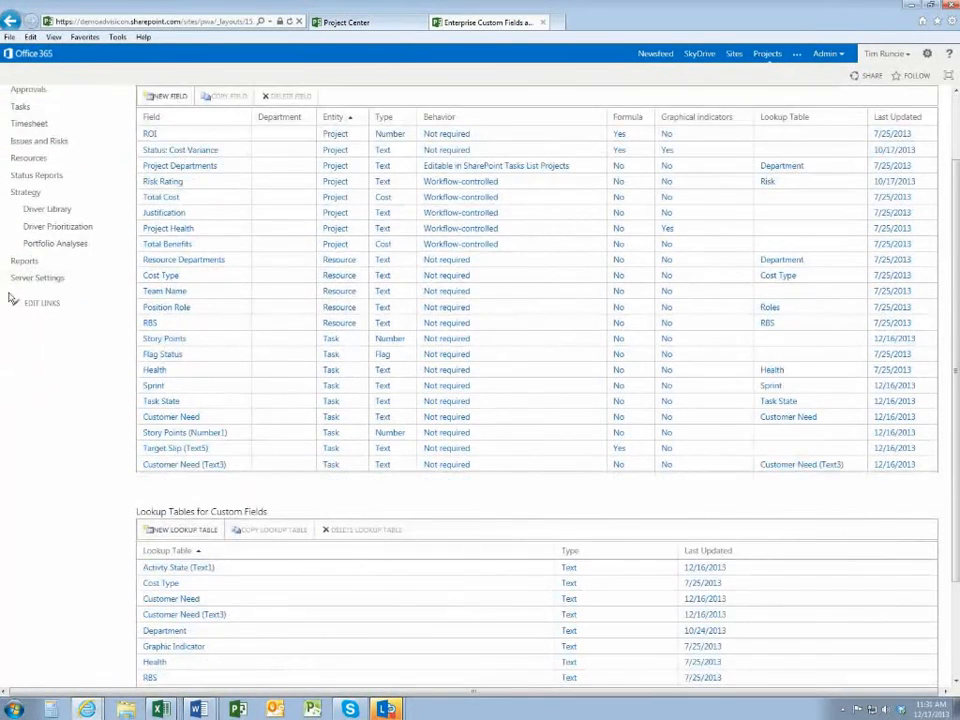
{"action": "scroll", "coordinate": [512, 456], "scroll_direction": "down", "scroll_amount": 1}
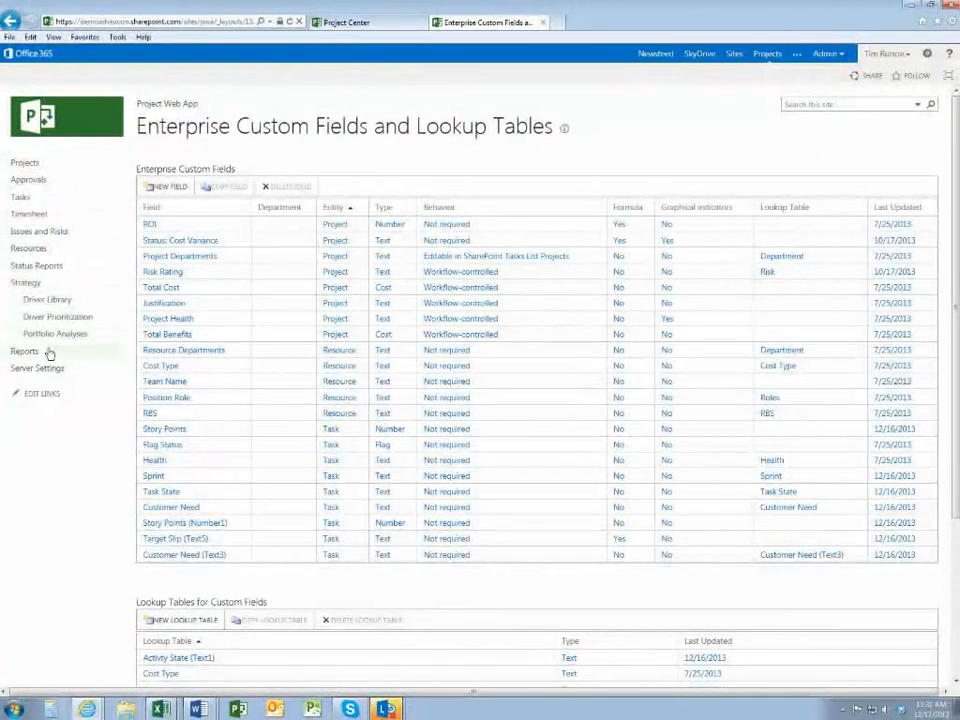
Open the Manage Views page from the server settings and collapse the Project Center and Resource Center view groups, keeping the Project group expanded.
{"action": "left_click", "coordinate": [38, 370]}
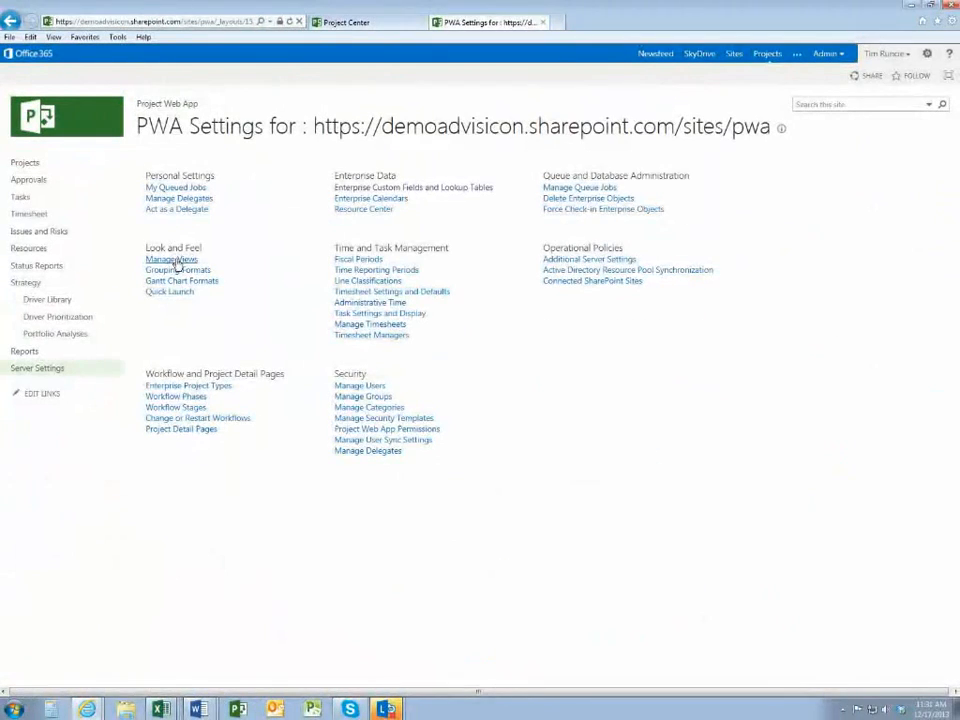
{"action": "left_click", "coordinate": [343, 344]}
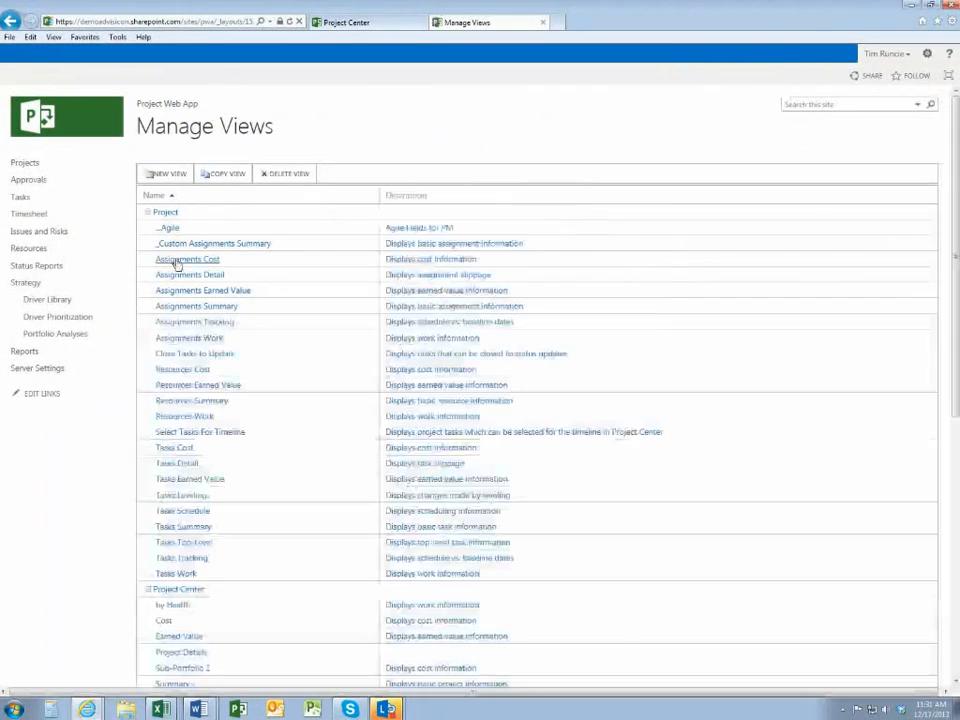
{"action": "left_click", "coordinate": [148, 212]}
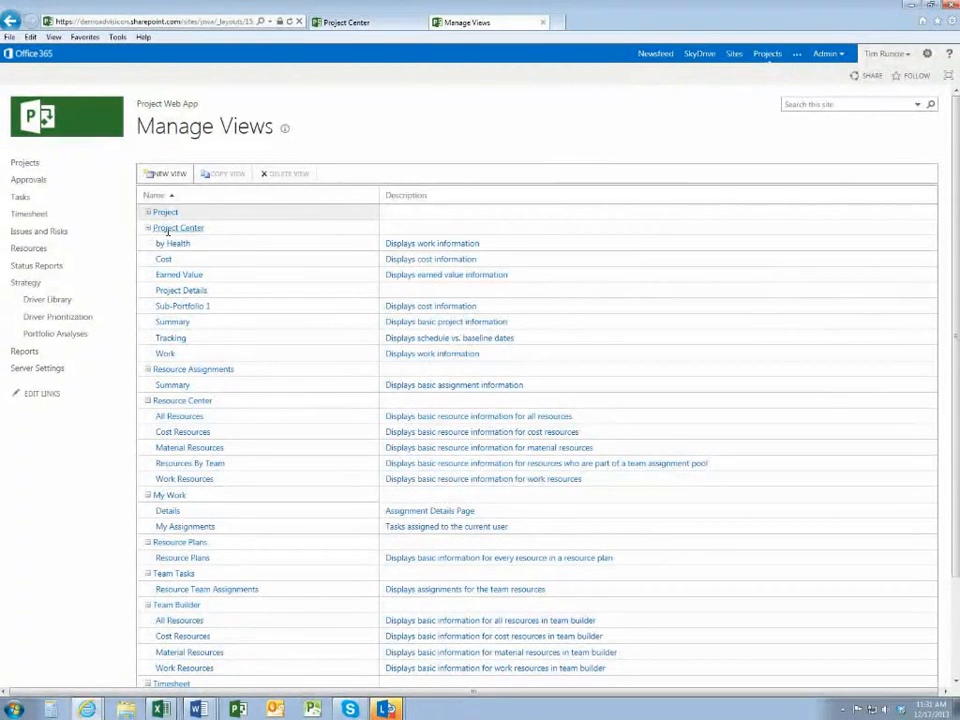
{"action": "left_click", "coordinate": [148, 229]}
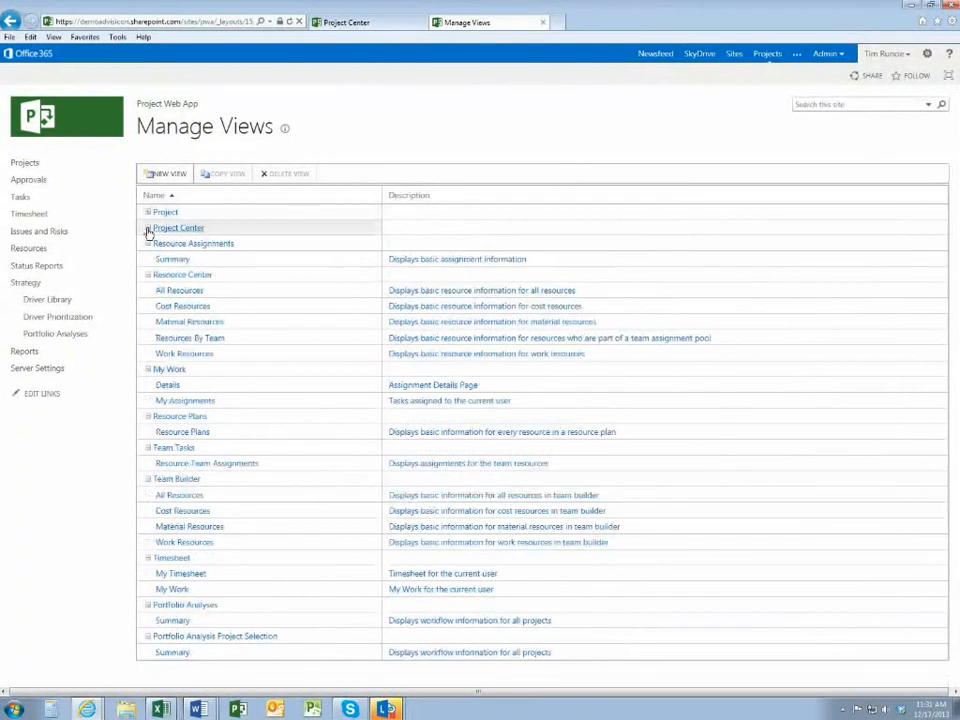
{"action": "left_click", "coordinate": [147, 276]}
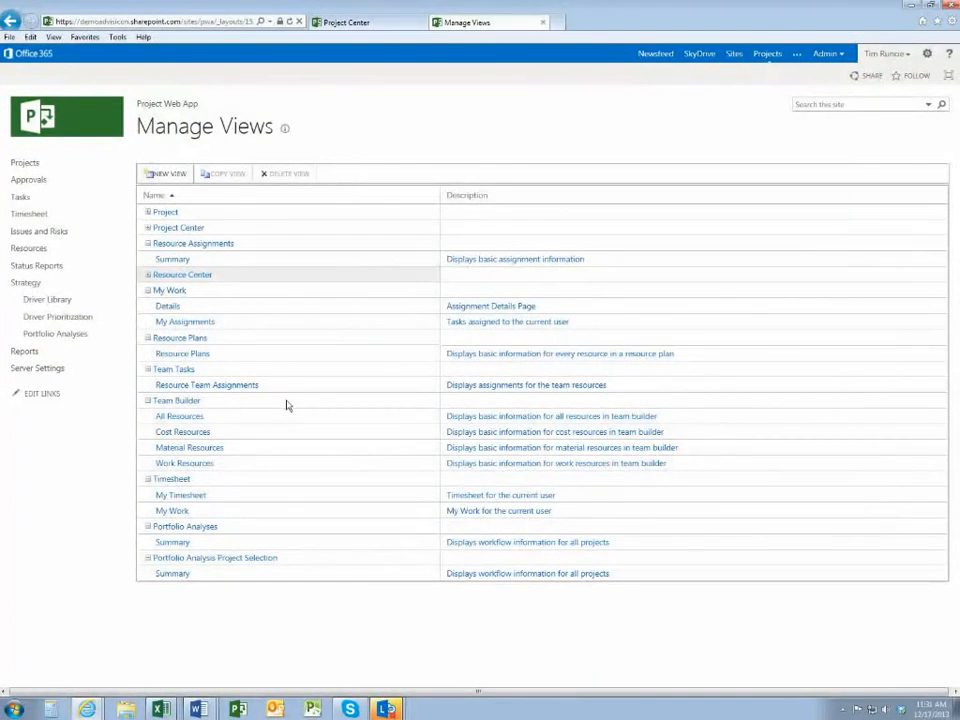
{"action": "left_click", "coordinate": [147, 213]}
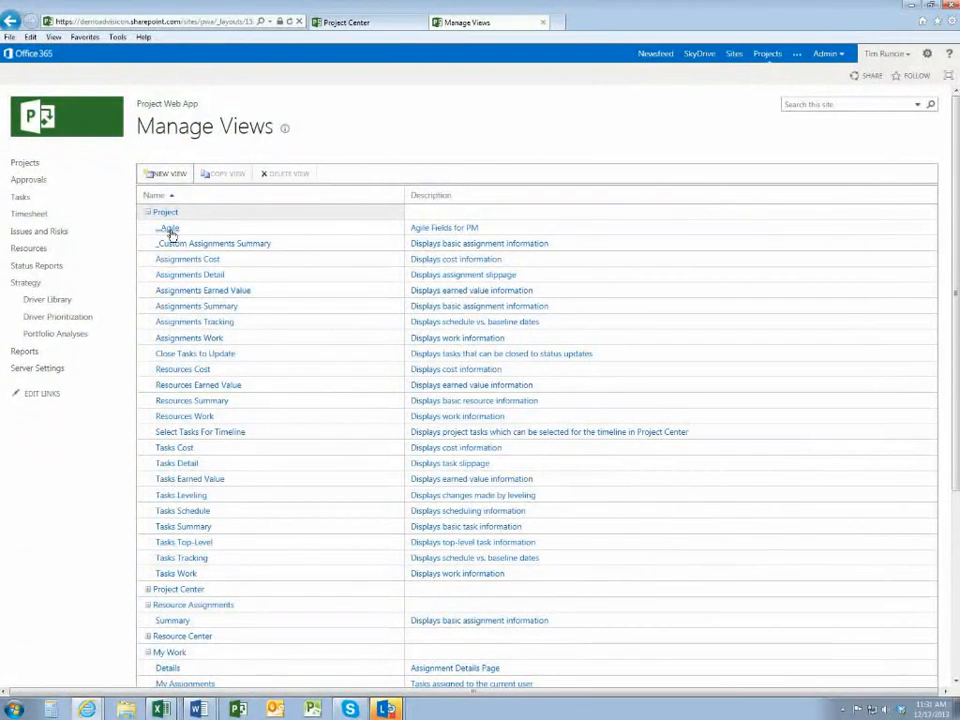
Open the ...Agile project view for editing and look through its available and displayed fields.
{"action": "left_click", "coordinate": [170, 229]}
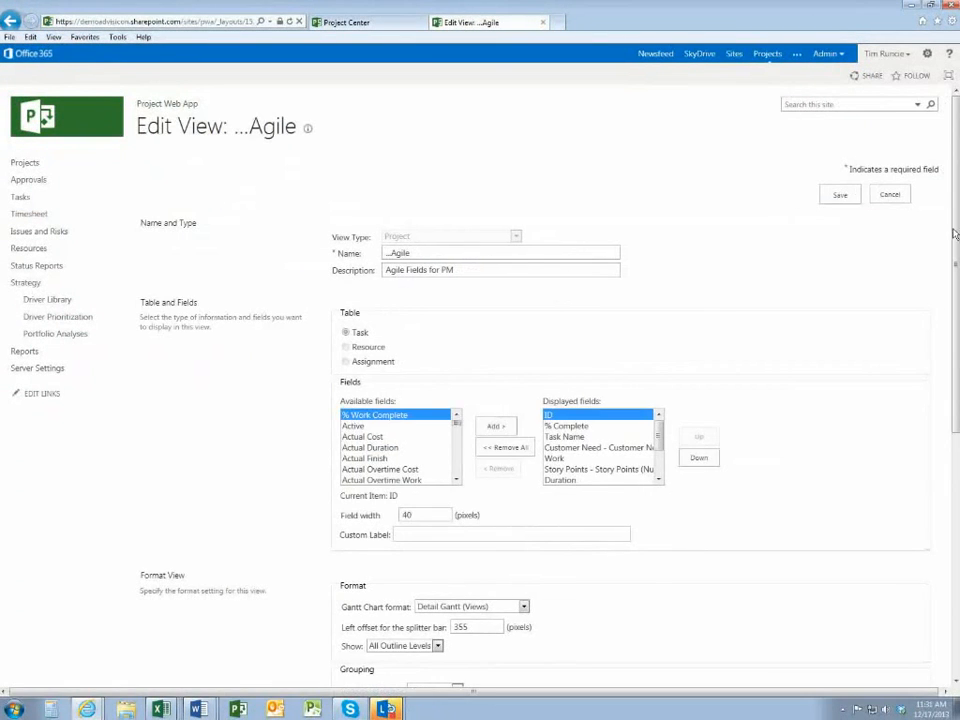
{"action": "scroll", "coordinate": [957, 226], "scroll_direction": "down", "scroll_amount": 3}
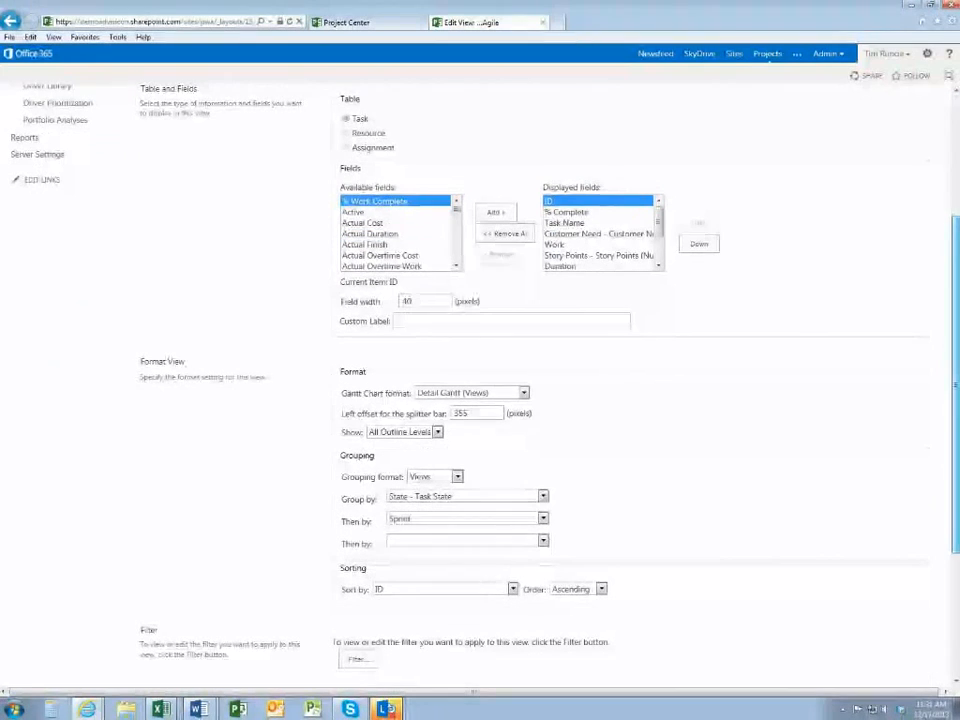
{"action": "mouse_move", "coordinate": [378, 212]}
{"action": "left_mouse_down"}
{"action": "mouse_move", "coordinate": [374, 253]}
{"action": "mouse_move", "coordinate": [377, 204]}
{"action": "left_mouse_up"}
{"action": "left_click", "coordinate": [377, 232]}
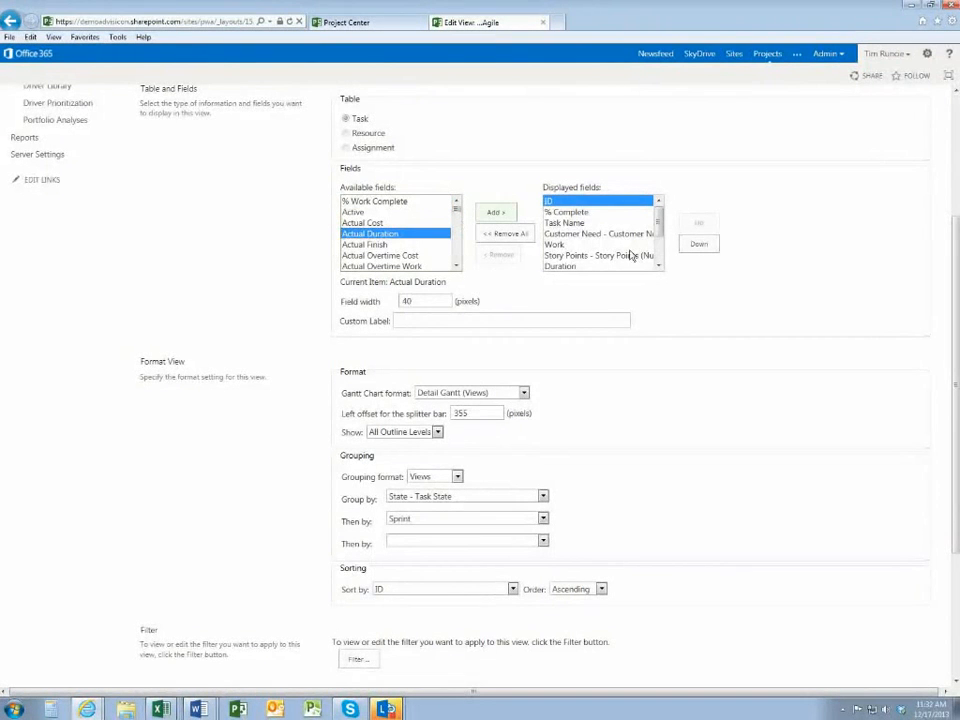
{"action": "left_click", "coordinate": [659, 266]}
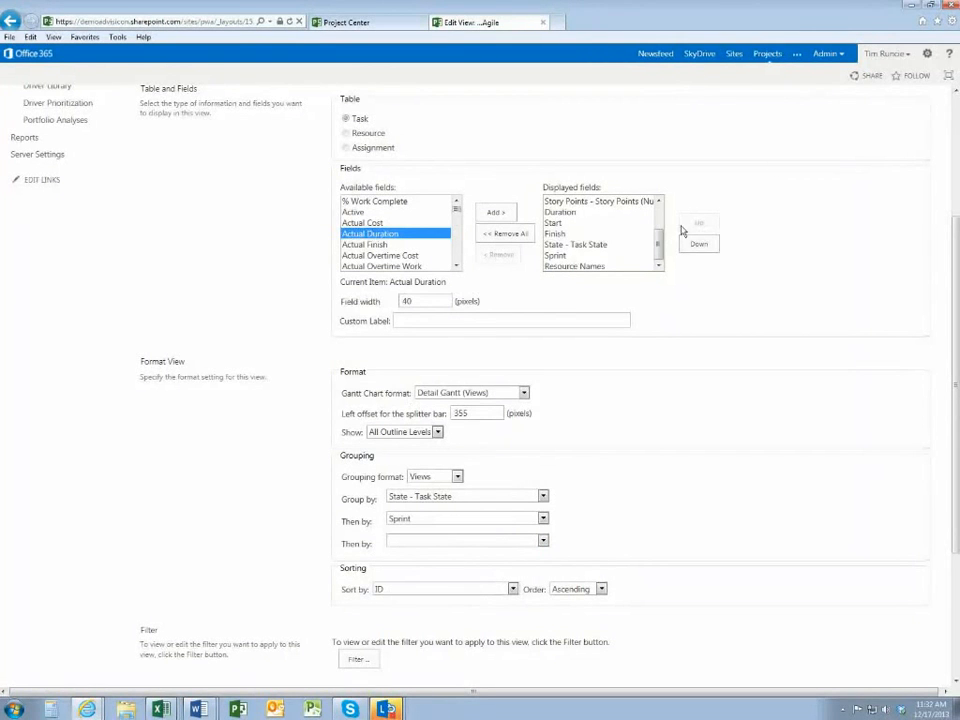
{"action": "left_click_drag", "start_coordinate": [657, 248], "coordinate": [659, 229]}
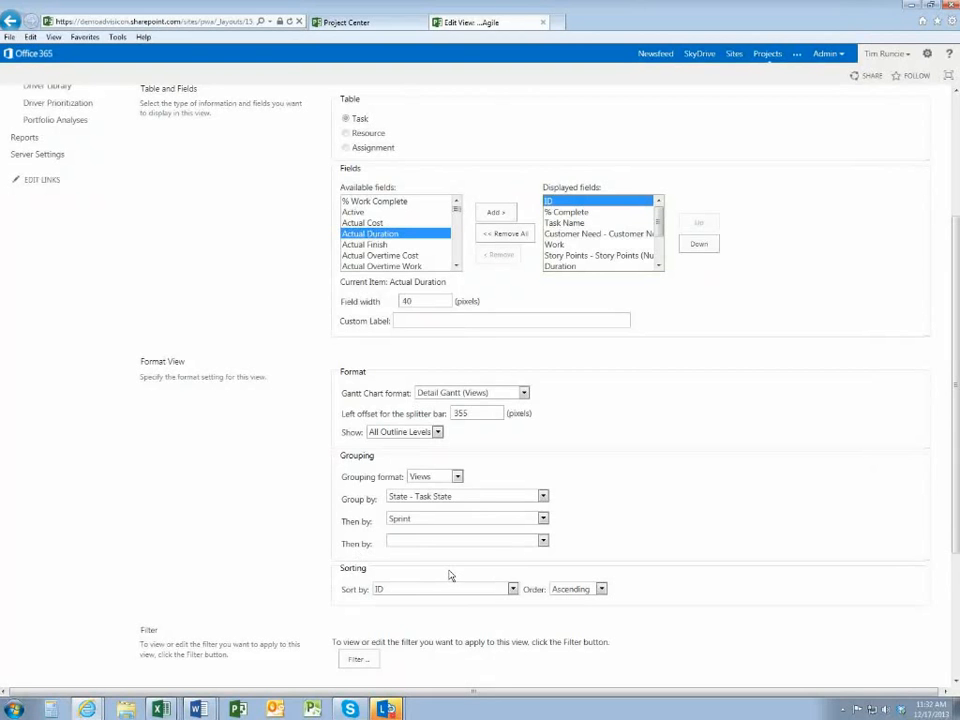
Examine the field width and custom label of the displayed Story Points, Sprint and Task State fields in the ...Agile view.
{"action": "left_click", "coordinate": [658, 226]}
{"action": "left_click", "coordinate": [630, 244]}
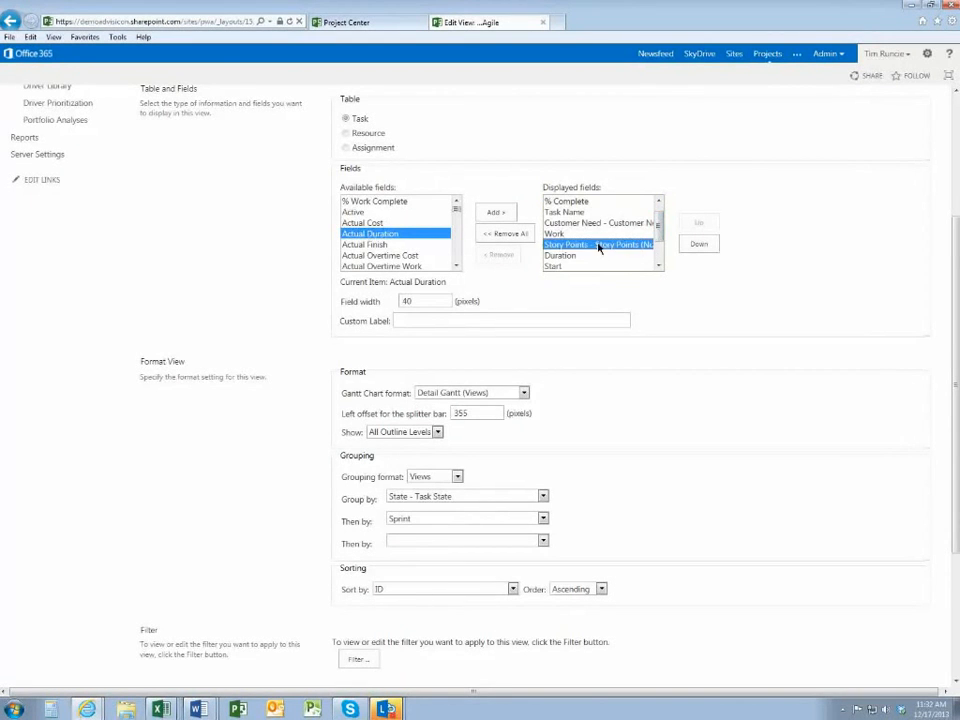
{"action": "left_click", "coordinate": [660, 266]}
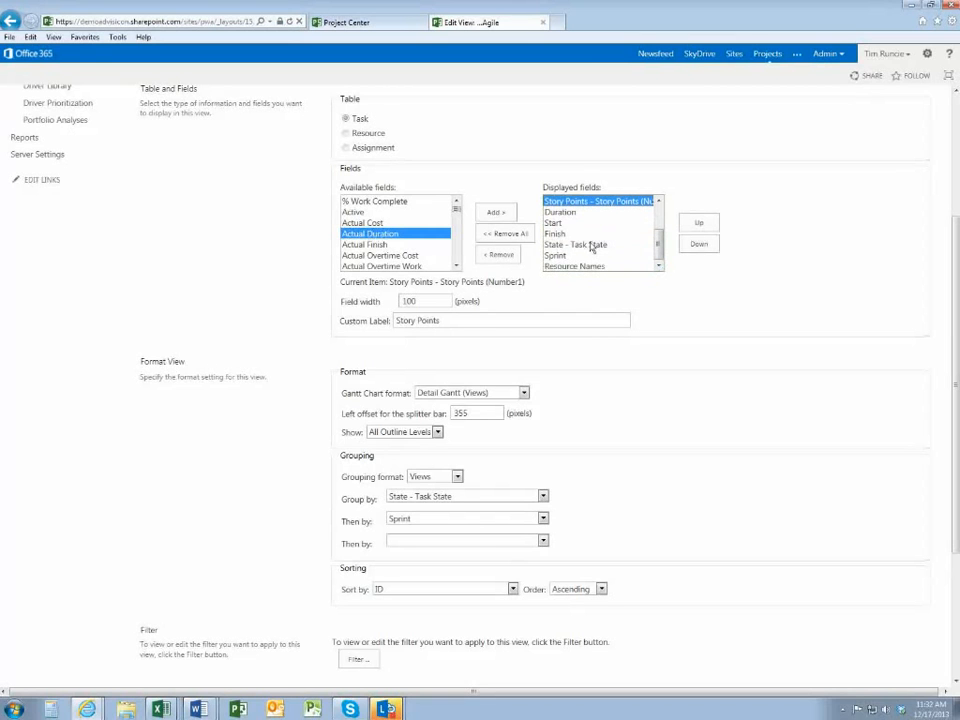
{"action": "left_click", "coordinate": [585, 245]}
{"action": "left_click", "coordinate": [566, 256]}
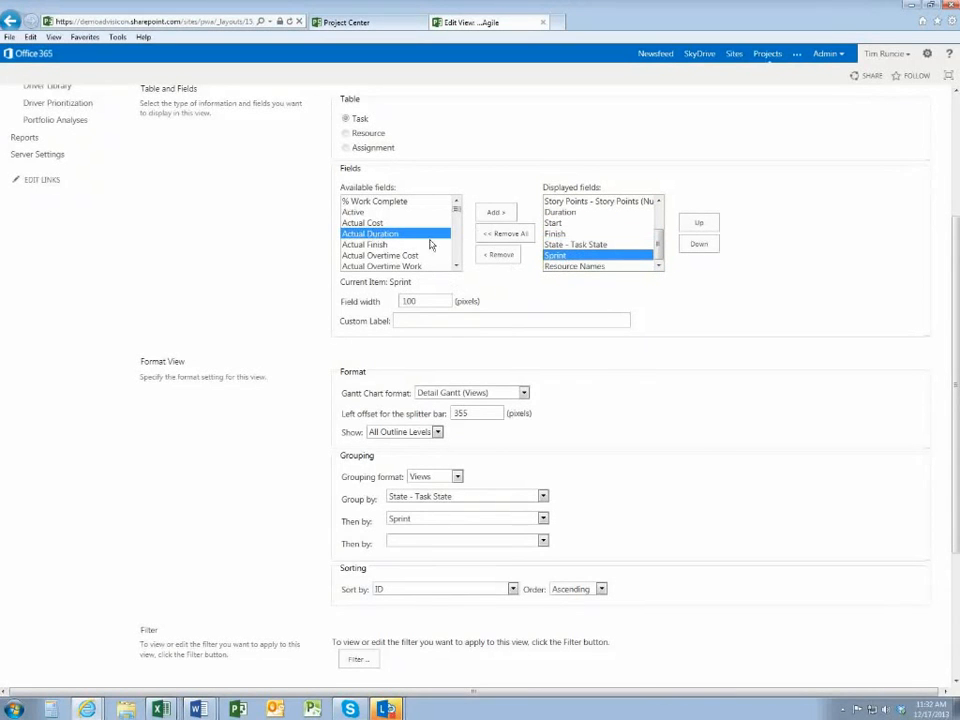
{"action": "left_click", "coordinate": [593, 246]}
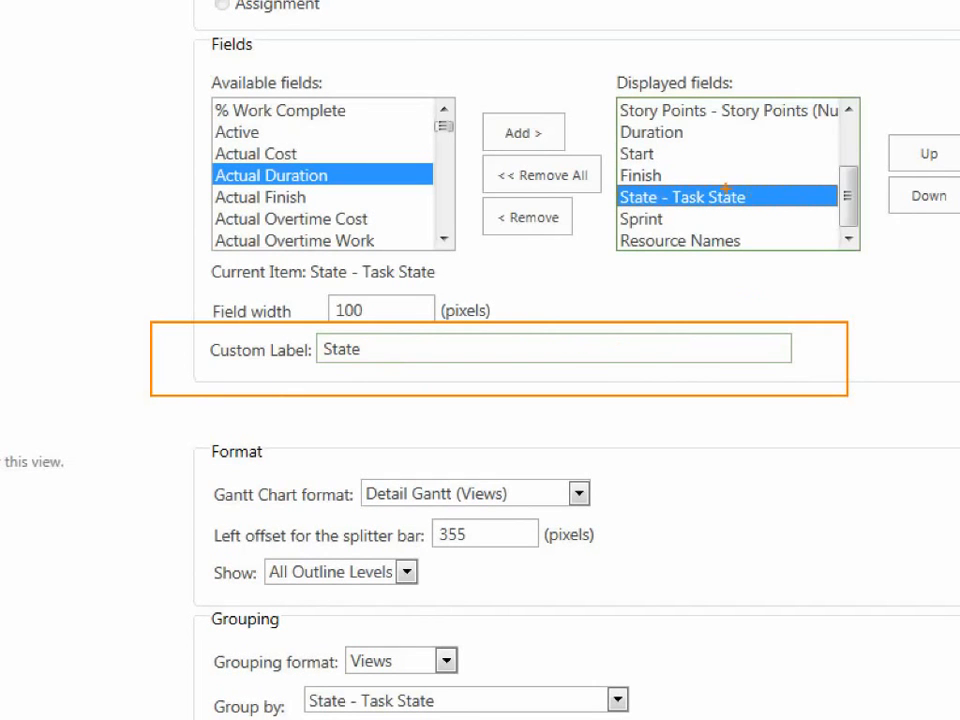
{"action": "mouse_move", "coordinate": [317, 320]}
{"action": "left_mouse_down"}
{"action": "mouse_move", "coordinate": [306, 331]}
{"action": "mouse_move", "coordinate": [334, 311]}
{"action": "mouse_move", "coordinate": [293, 341]}
{"action": "left_mouse_up"}
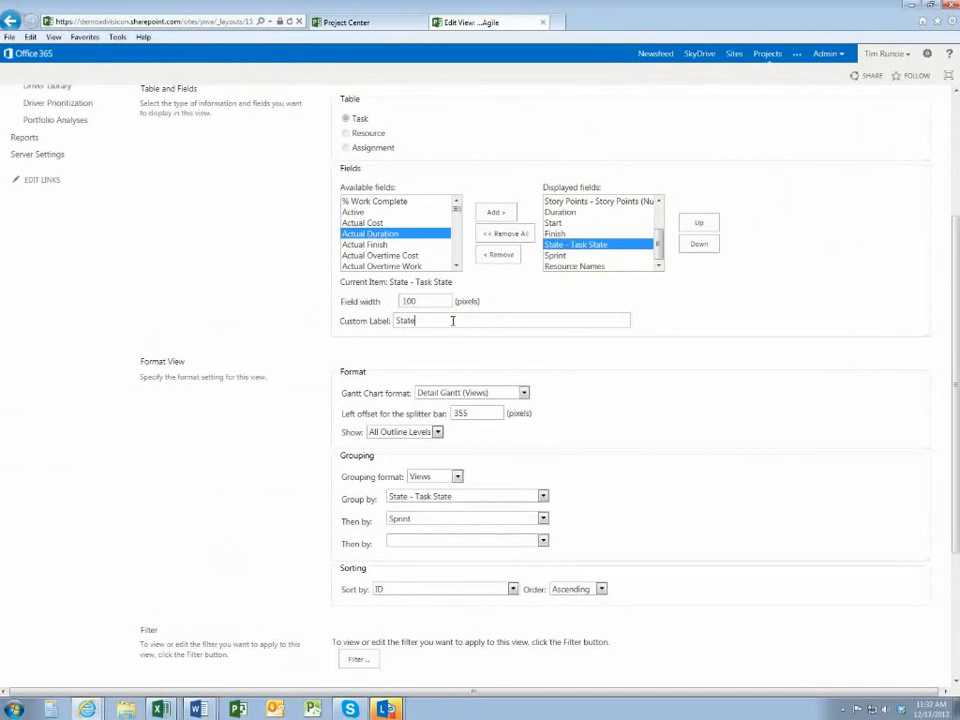
Check the ...Agile view's grouping, sorting and security category settings, and cancel out of editing the view.
{"action": "left_click_drag", "start_coordinate": [951, 393], "coordinate": [950, 508]}
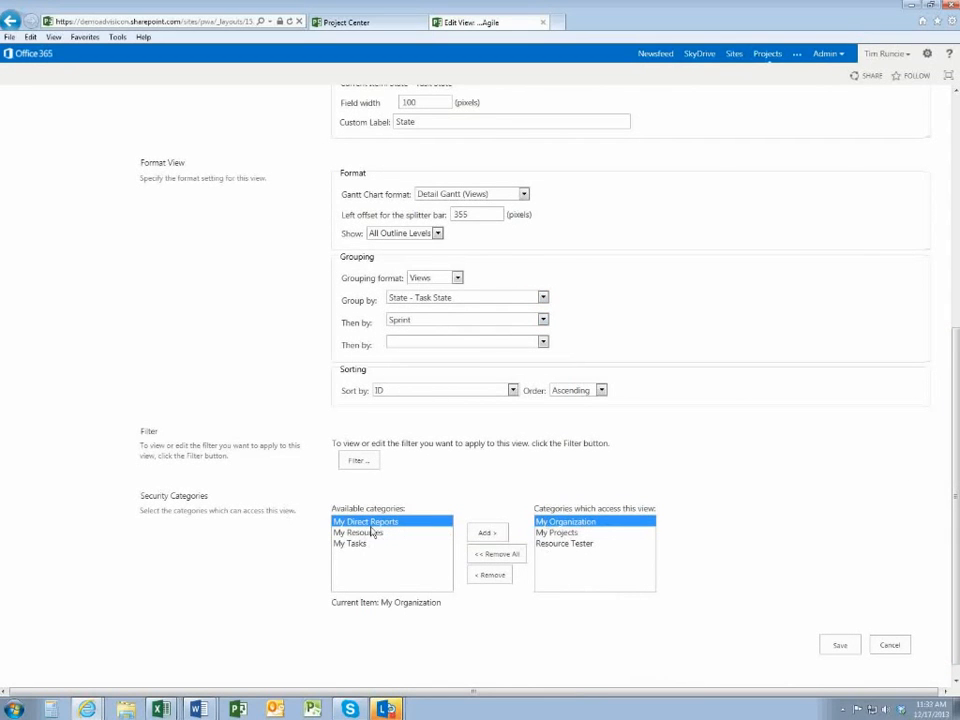
{"action": "left_click", "coordinate": [893, 648]}
{"action": "left_click", "coordinate": [455, 354]}
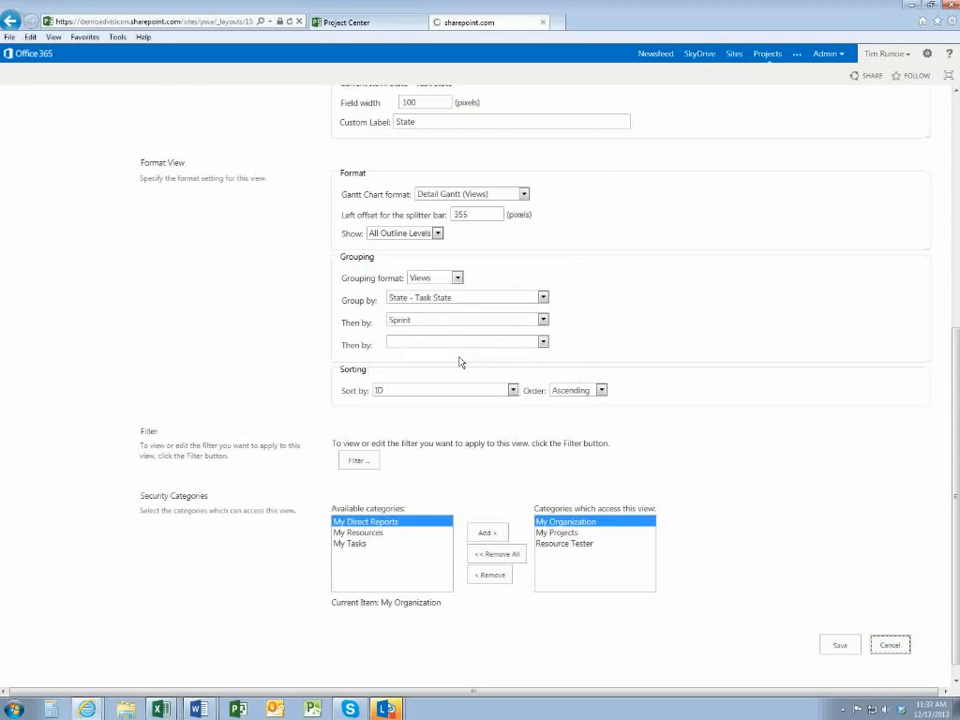
Open the Agile Project schedule from the Project Center and widen the Task Name column until the full task names show.
{"action": "left_click", "coordinate": [340, 22]}
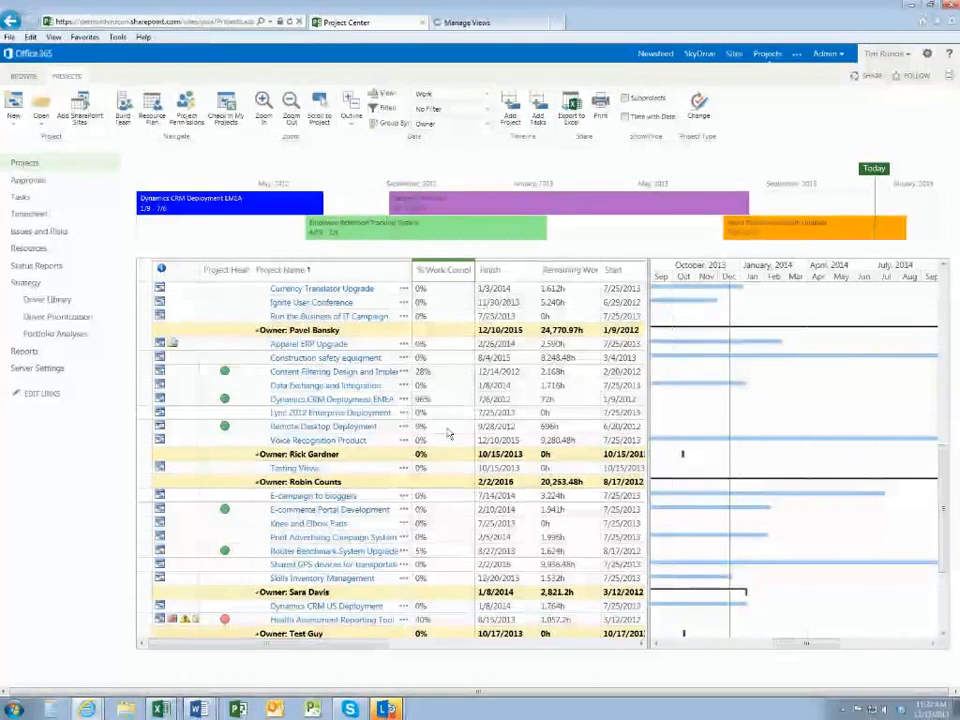
{"action": "scroll", "coordinate": [449, 395], "scroll_direction": "down", "scroll_amount": 4}
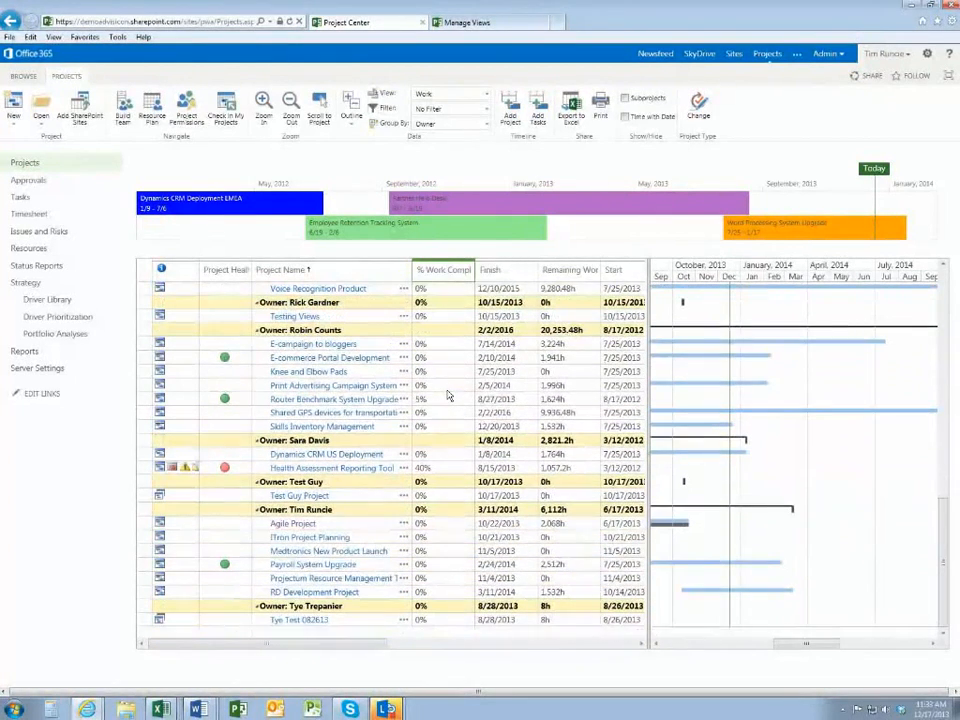
{"action": "left_click", "coordinate": [287, 524]}
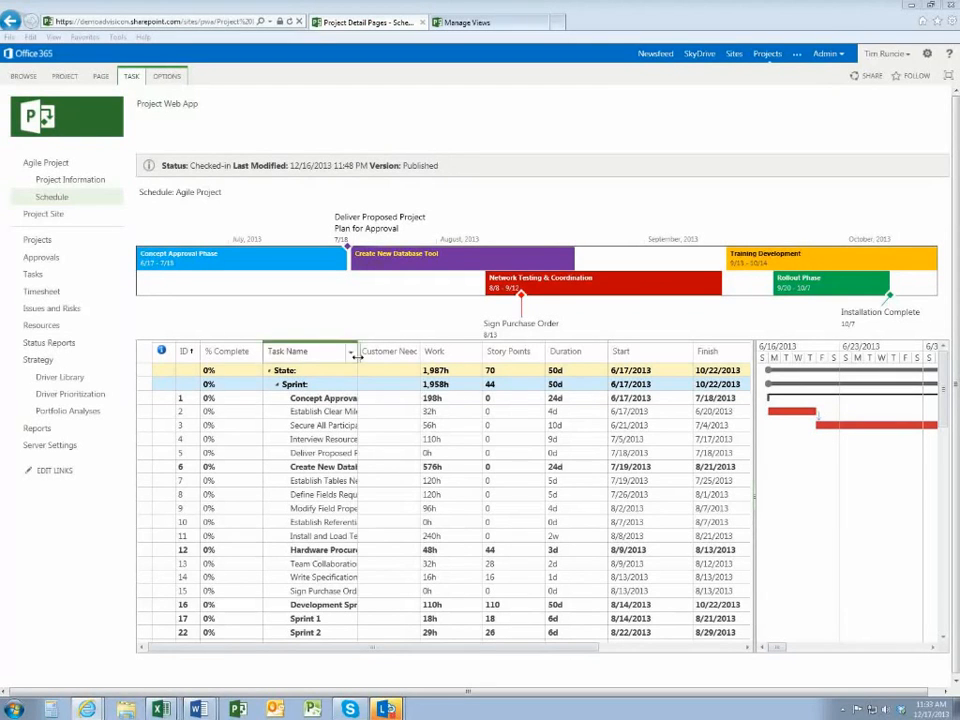
{"action": "left_click_drag", "start_coordinate": [358, 351], "coordinate": [463, 369]}
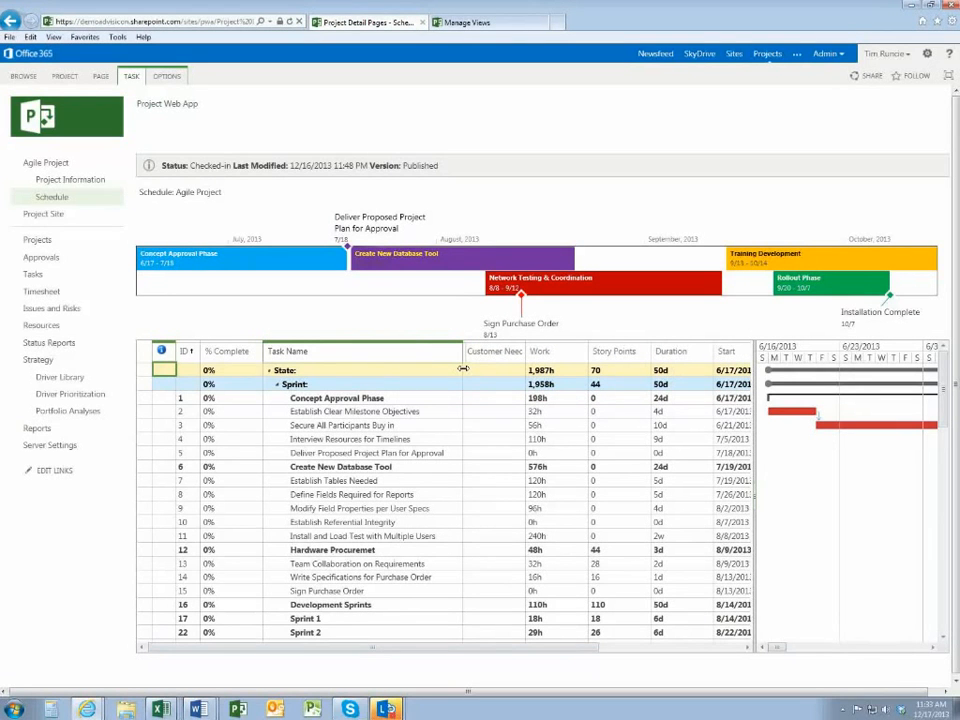
{"action": "left_click", "coordinate": [455, 410]}
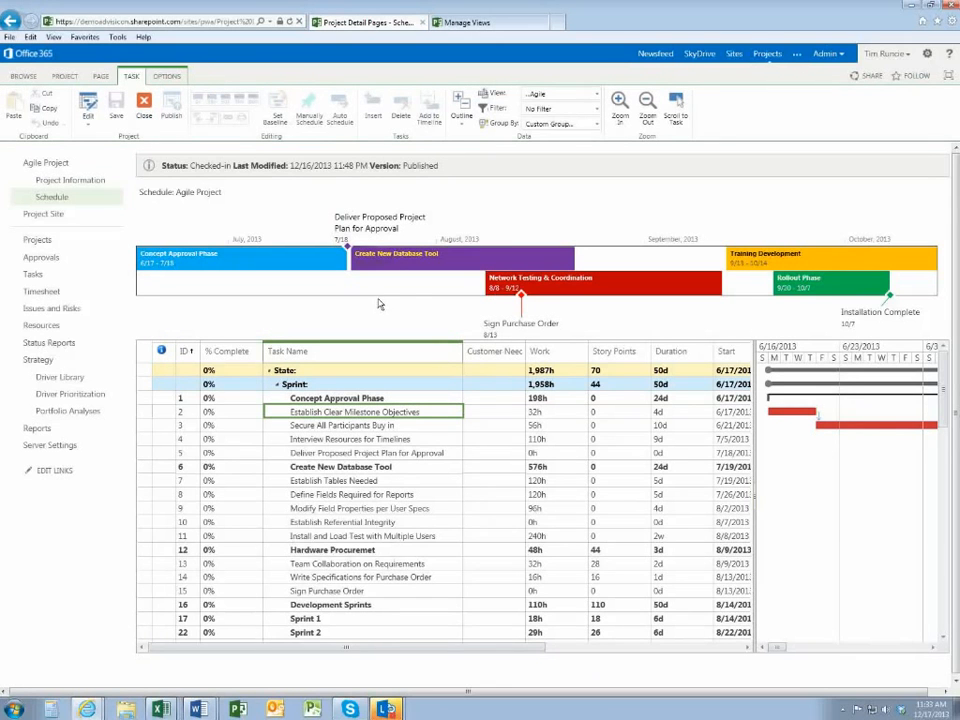
Switch the schedule to the Tasks Detail view and shrink the task table to show more of the Gantt chart.
{"action": "left_click", "coordinate": [592, 97]}
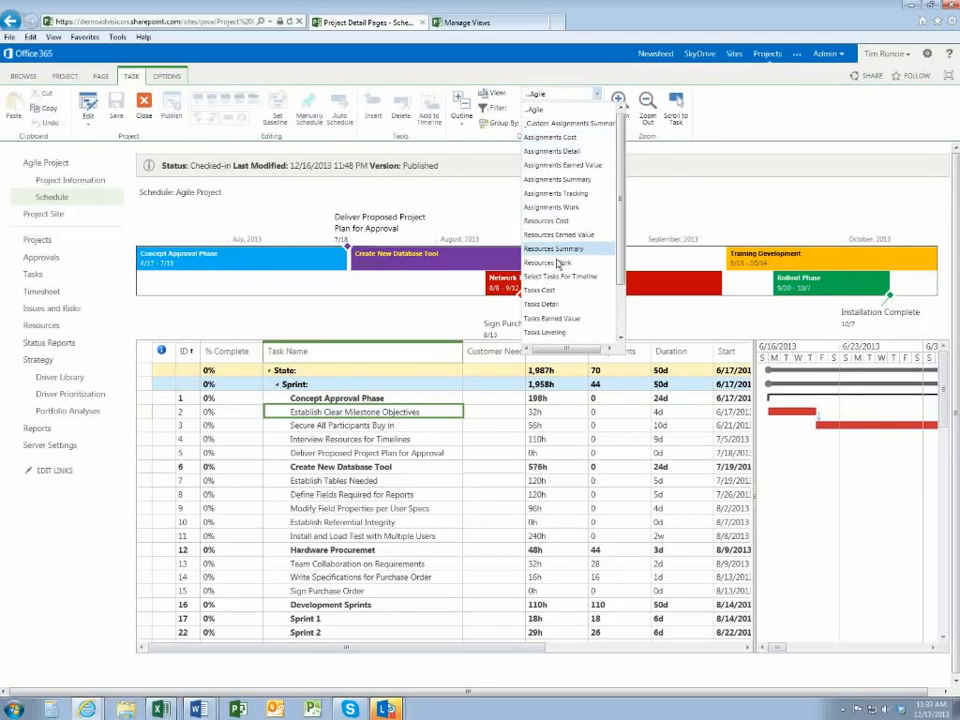
{"action": "left_click", "coordinate": [556, 305]}
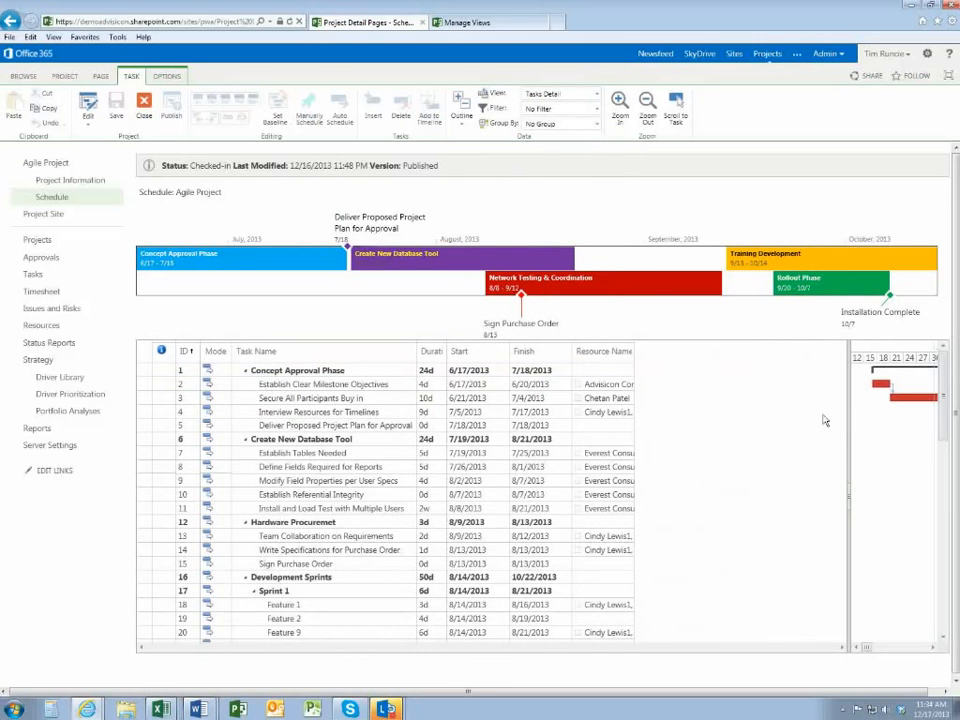
{"action": "left_click_drag", "start_coordinate": [845, 422], "coordinate": [568, 420]}
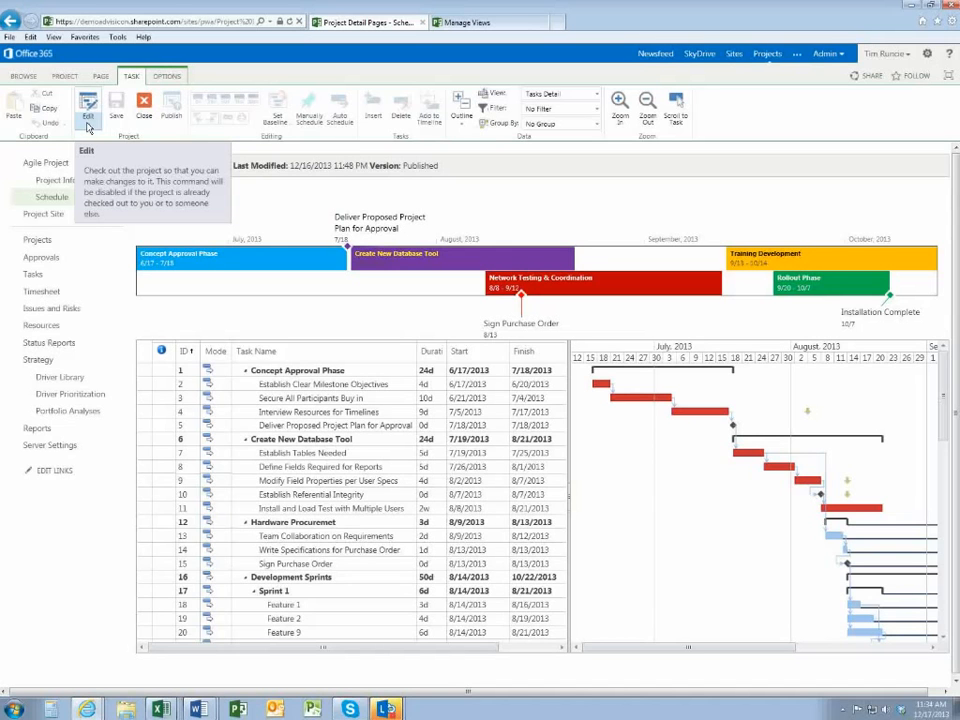
Return the schedule to the ...Agile view and collapse the Sprint group that has no sprint name.
{"action": "left_click", "coordinate": [597, 95]}
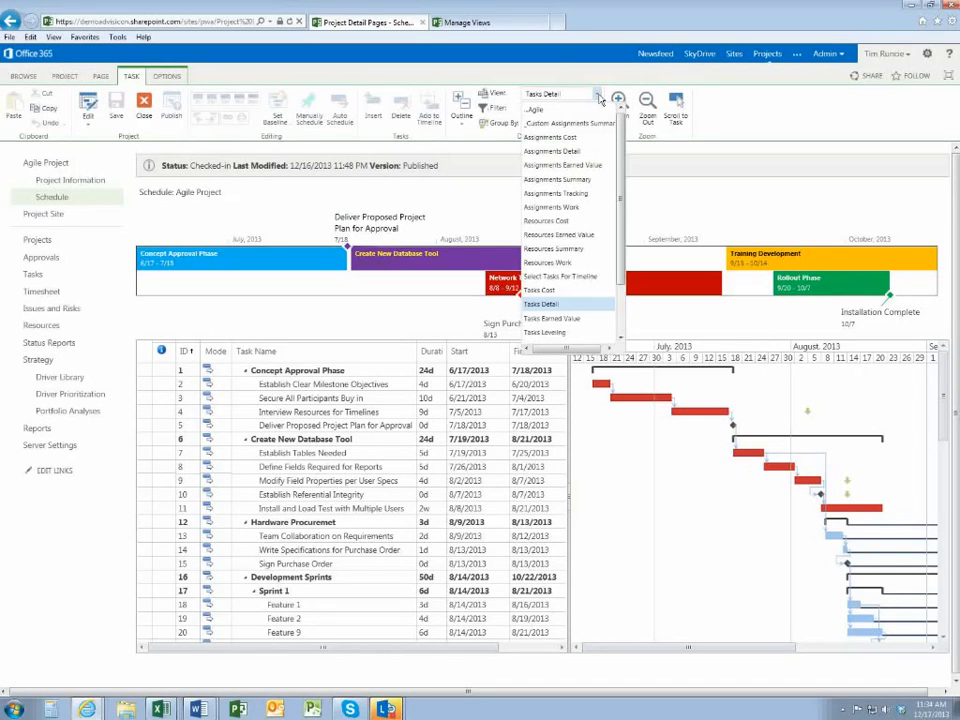
{"action": "left_click", "coordinate": [545, 112]}
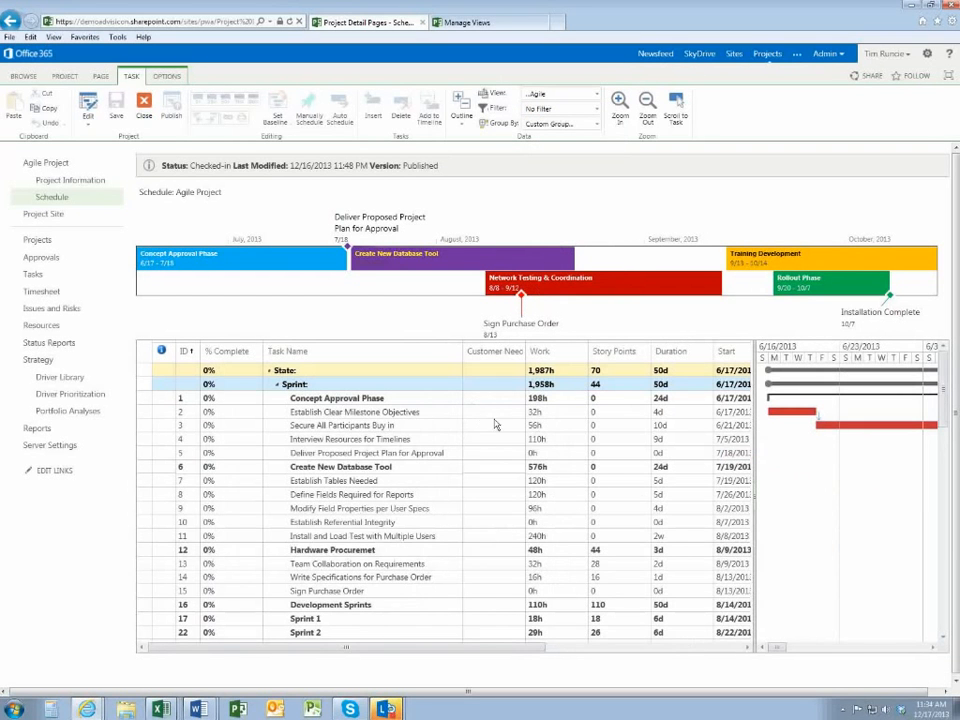
{"action": "left_click", "coordinate": [278, 386]}
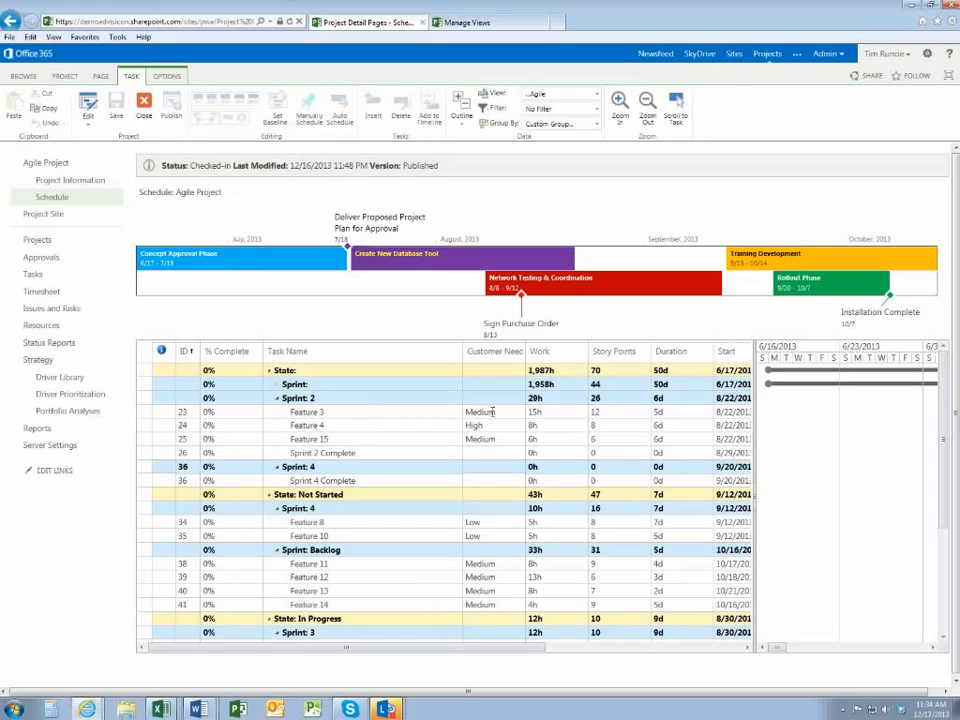
Narrow the Task Name column, and collapse and re-expand the Sprint 2 and blank State groups to review the features by state.
{"action": "left_click_drag", "start_coordinate": [459, 352], "coordinate": [397, 352]}
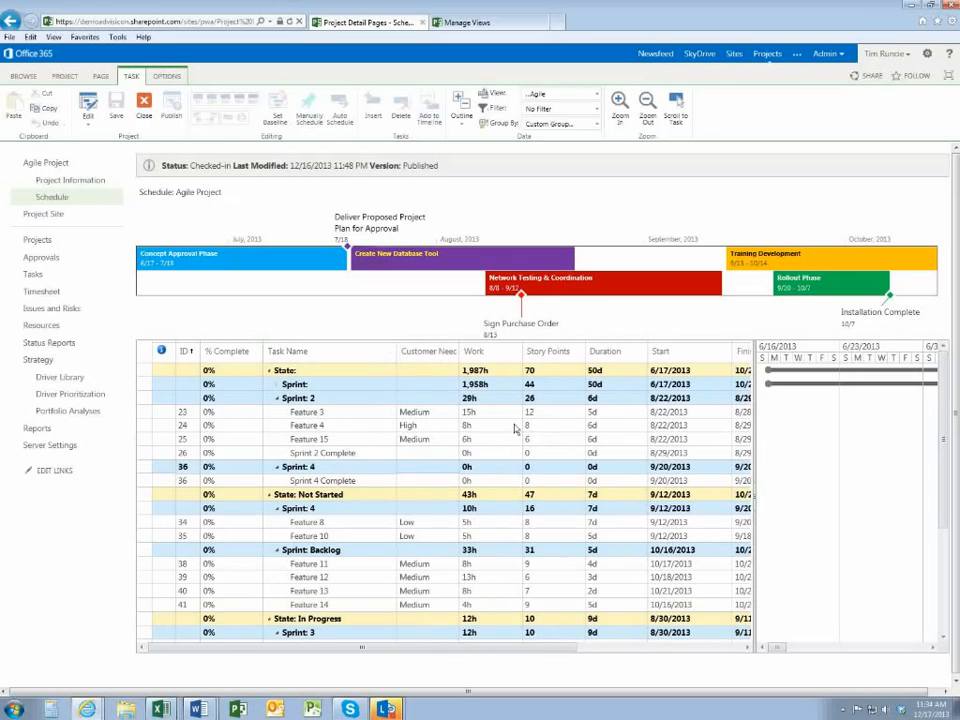
{"action": "left_click", "coordinate": [278, 399]}
{"action": "left_click", "coordinate": [278, 400]}
{"action": "left_click", "coordinate": [268, 371]}
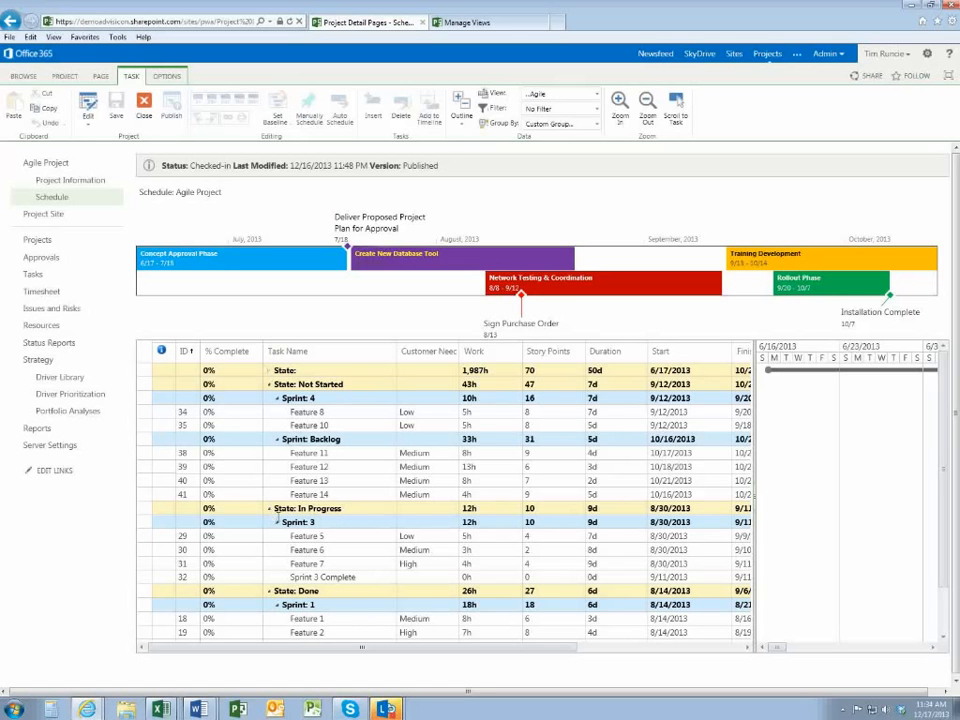
{"action": "left_click", "coordinate": [268, 371]}
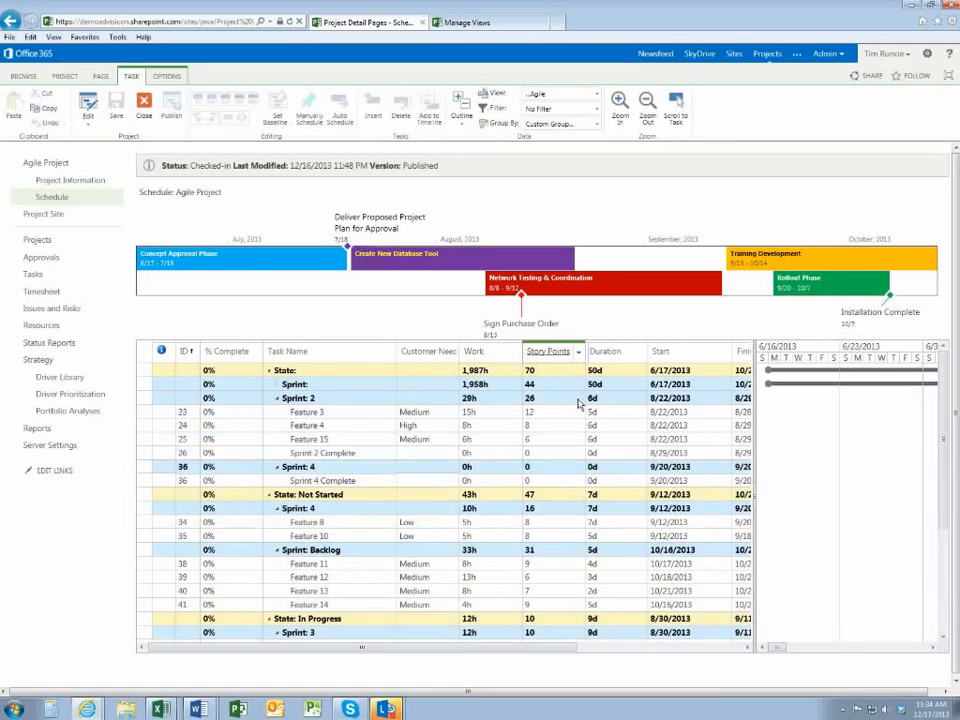
Shrink the task table to widen the Gantt chart, and bring Feature 8's bar into view from its State cell.
{"action": "left_click", "coordinate": [748, 648]}
{"action": "left_click", "coordinate": [748, 648]}
{"action": "left_click", "coordinate": [748, 648]}
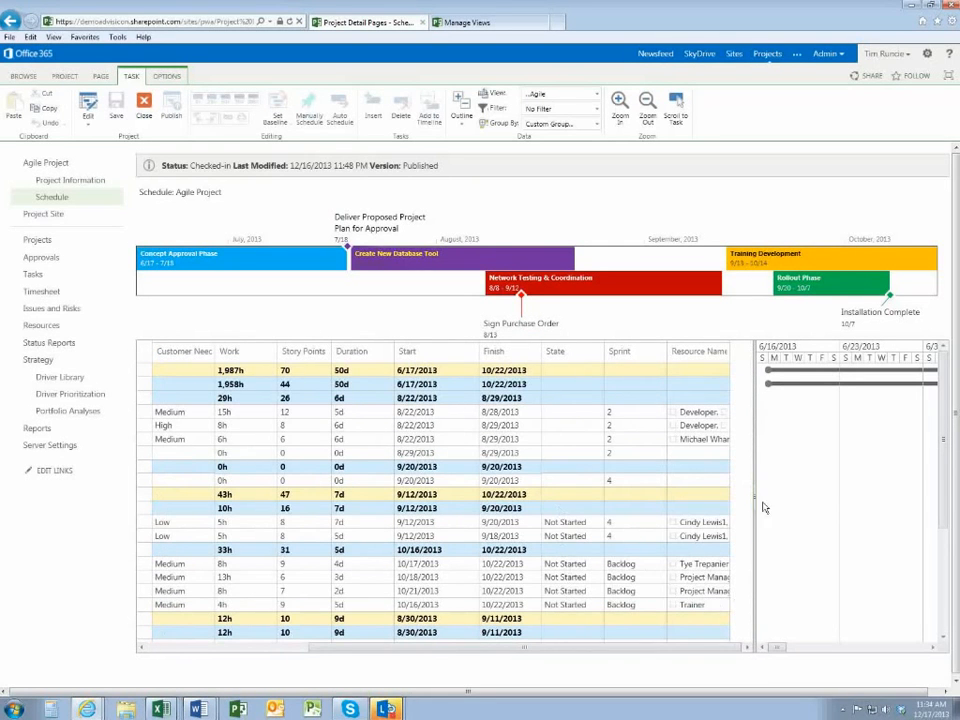
{"action": "left_click_drag", "start_coordinate": [622, 485], "coordinate": [617, 487]}
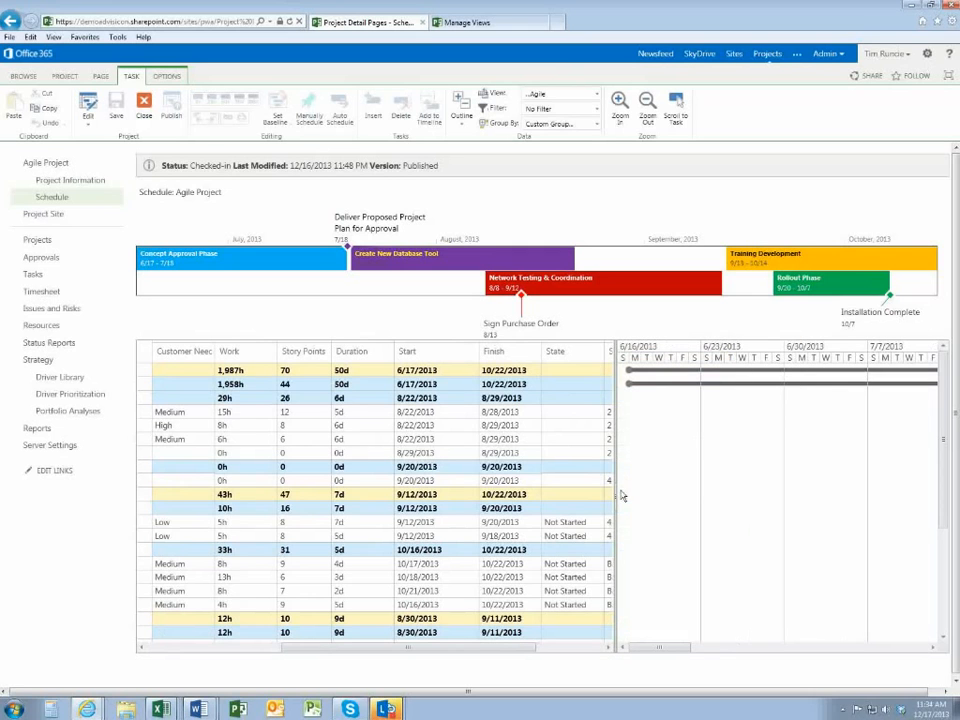
{"action": "left_click", "coordinate": [573, 526]}
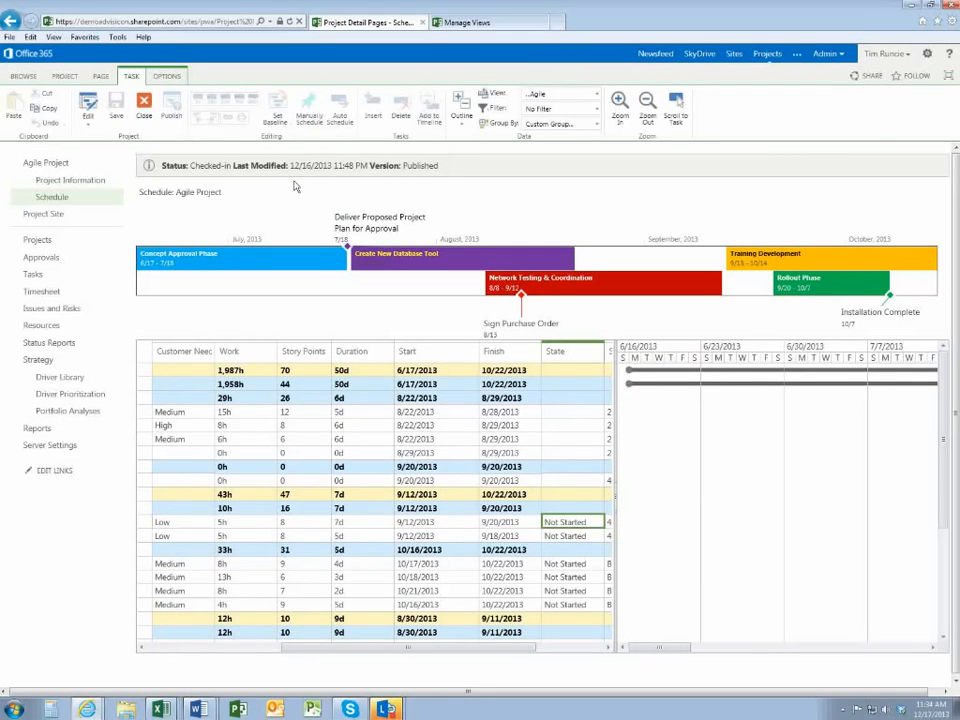
{"action": "left_click", "coordinate": [676, 108]}
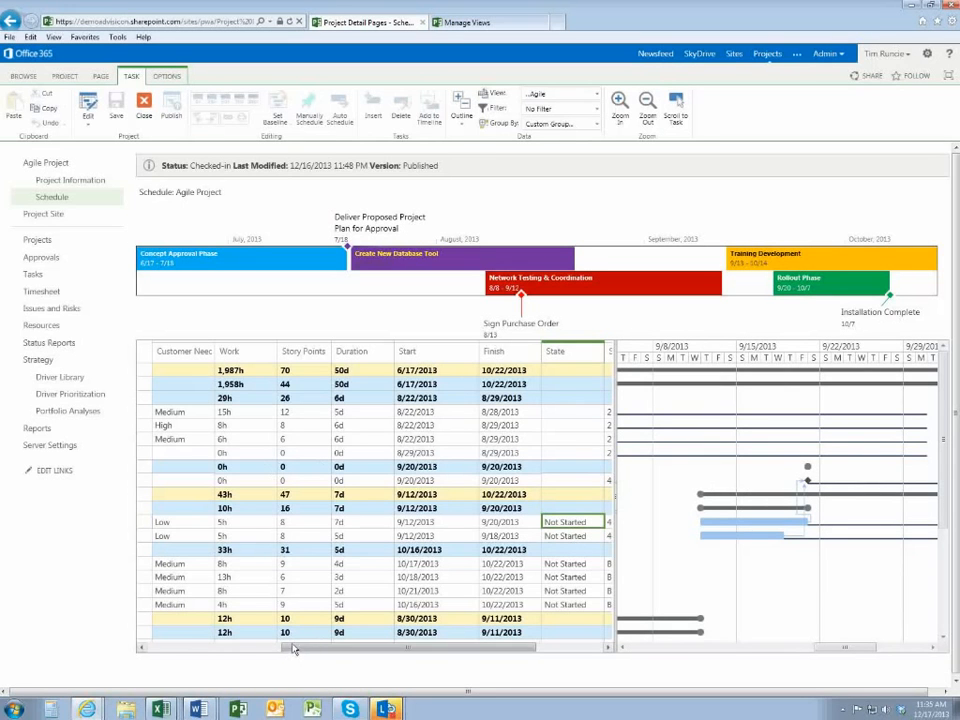
Review the Sprint 2 features and the details of the Create New Database Tool bar on the timeline.
{"action": "left_click", "coordinate": [167, 646]}
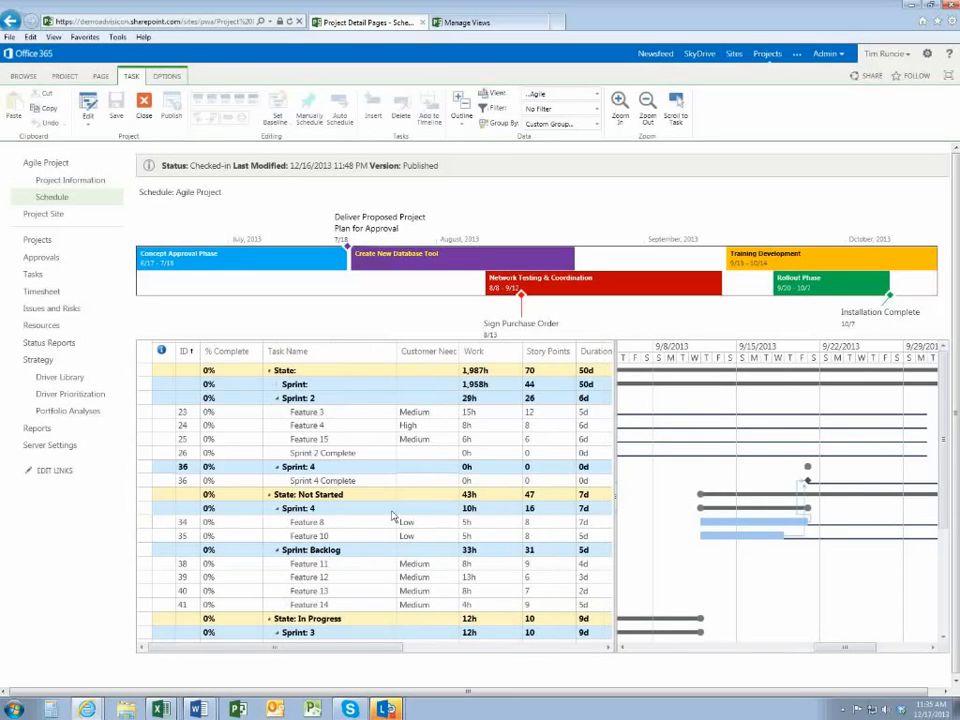
{"action": "left_click", "coordinate": [328, 414]}
{"action": "left_click", "coordinate": [332, 427]}
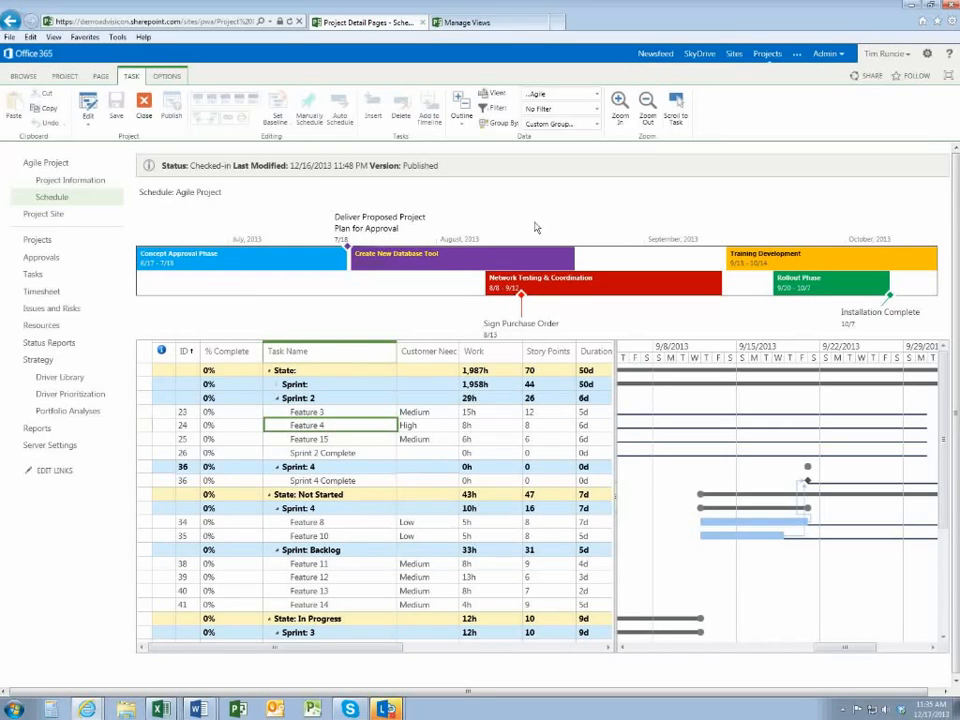
{"action": "left_click", "coordinate": [400, 268]}
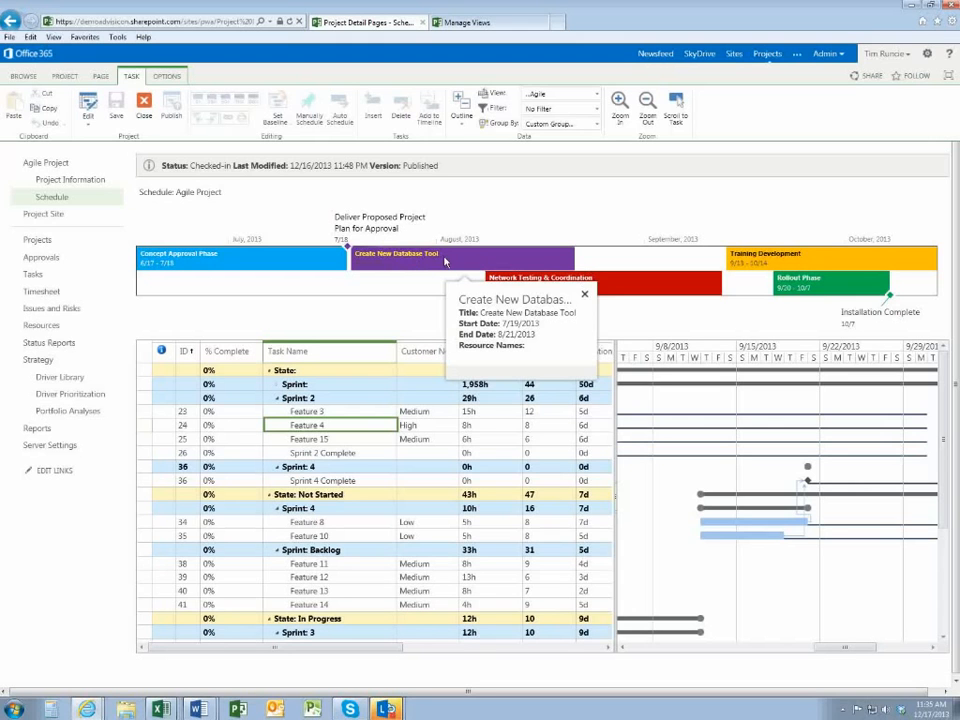
{"action": "left_click", "coordinate": [584, 295]}
{"action": "left_click", "coordinate": [453, 258]}
Select Feature 3 and check out the Agile Project for editing in the browser.
{"action": "left_click", "coordinate": [167, 76]}
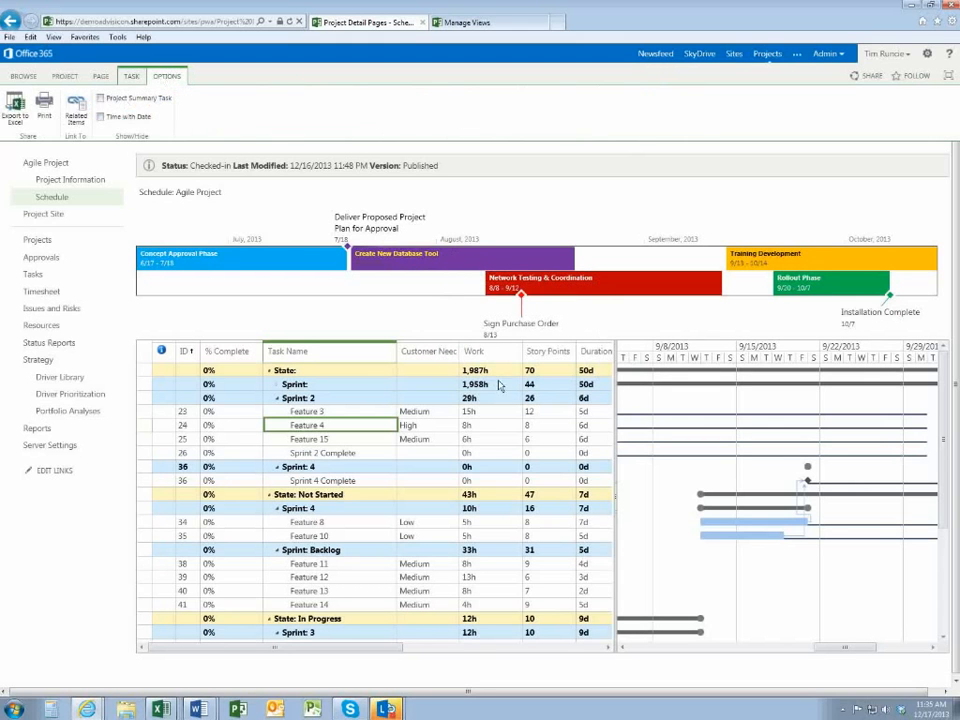
{"action": "left_click", "coordinate": [340, 413]}
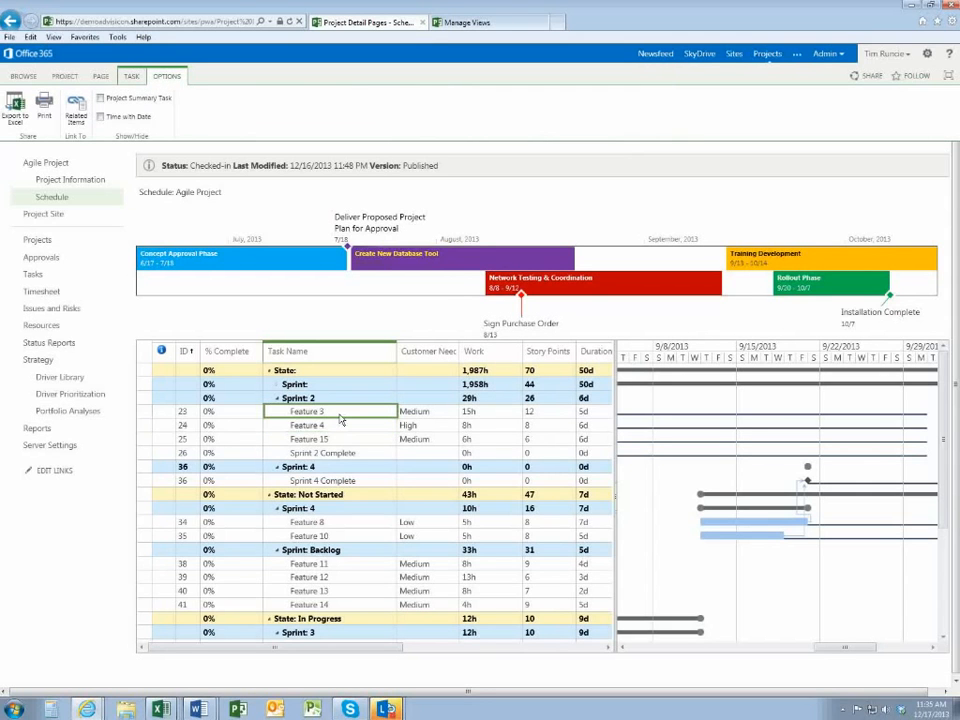
{"action": "left_click", "coordinate": [132, 77]}
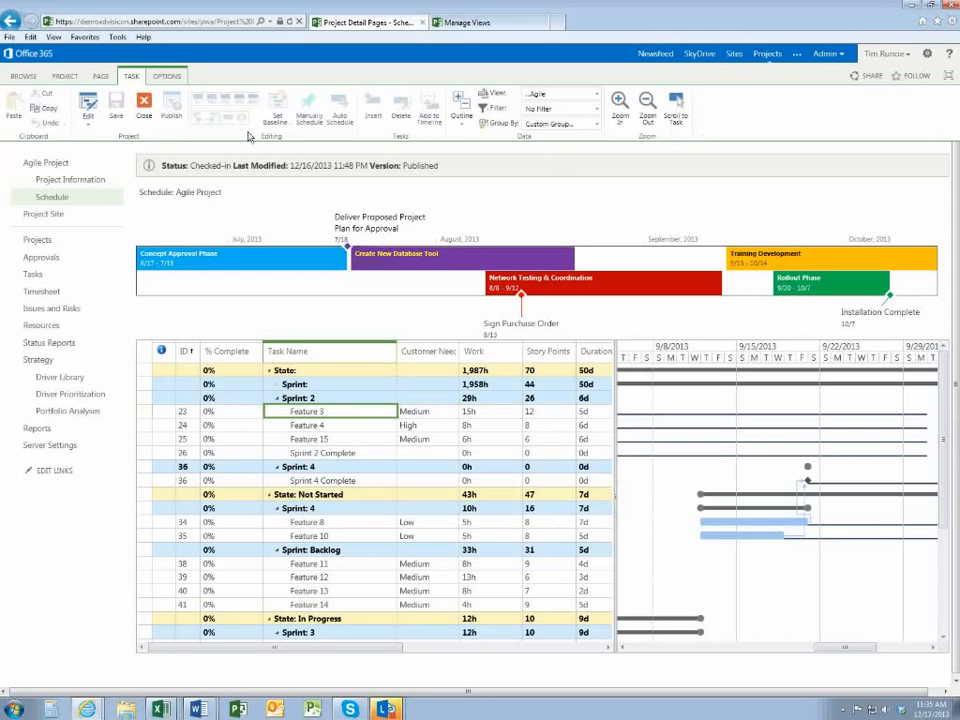
{"action": "left_click", "coordinate": [89, 124]}
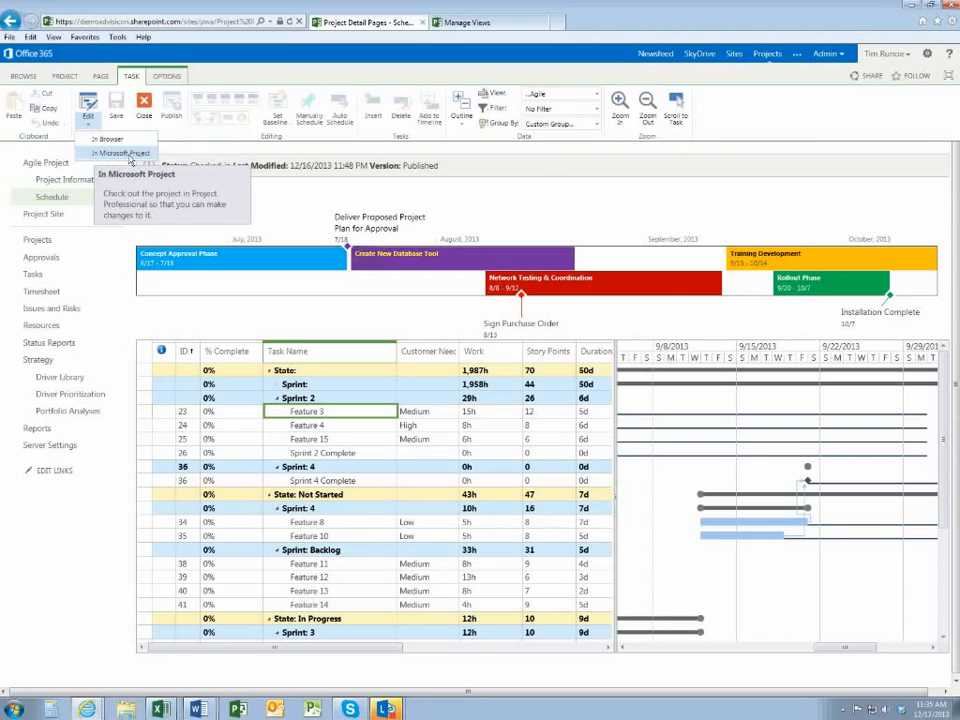
{"action": "left_click", "coordinate": [106, 140]}
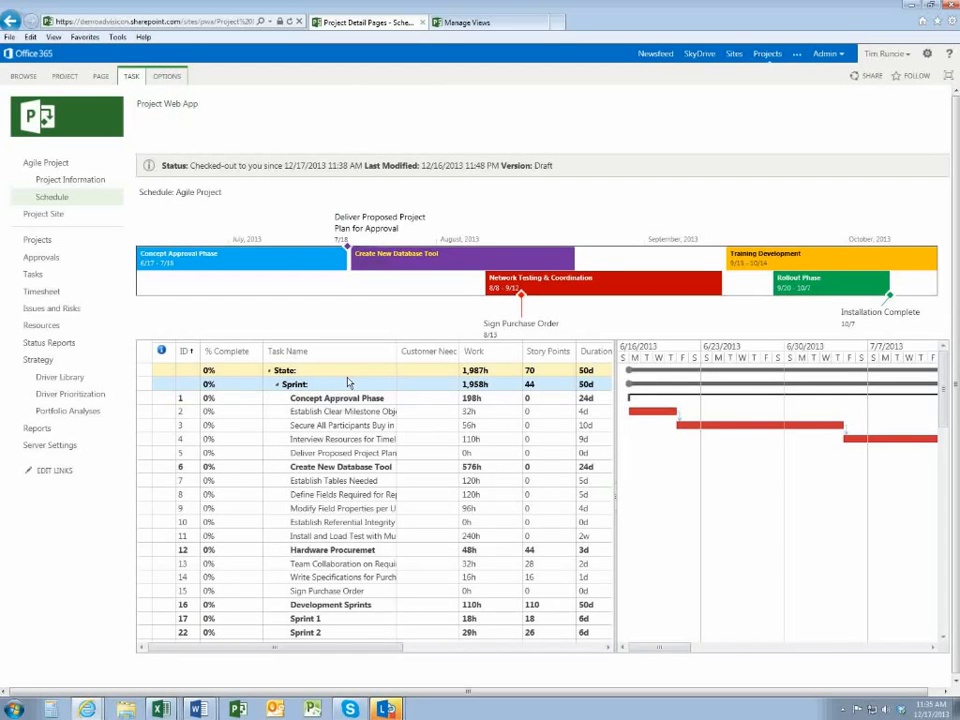
Try a white font color on the timeline, and fill the Create New Database Tool bar with standard red.
{"action": "left_click", "coordinate": [440, 271]}
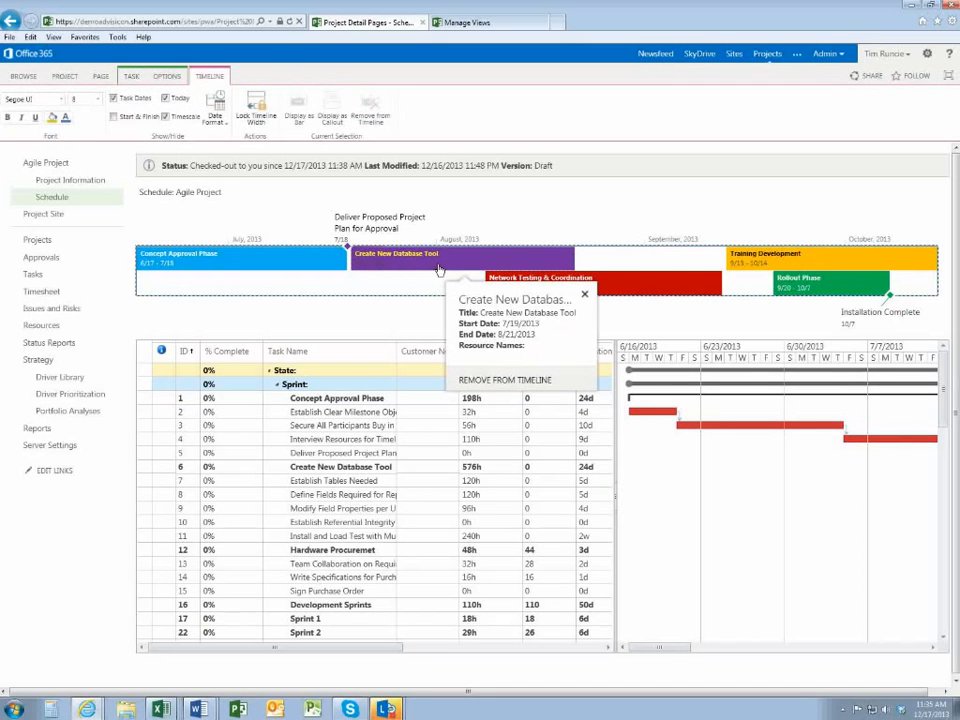
{"action": "left_click", "coordinate": [67, 119]}
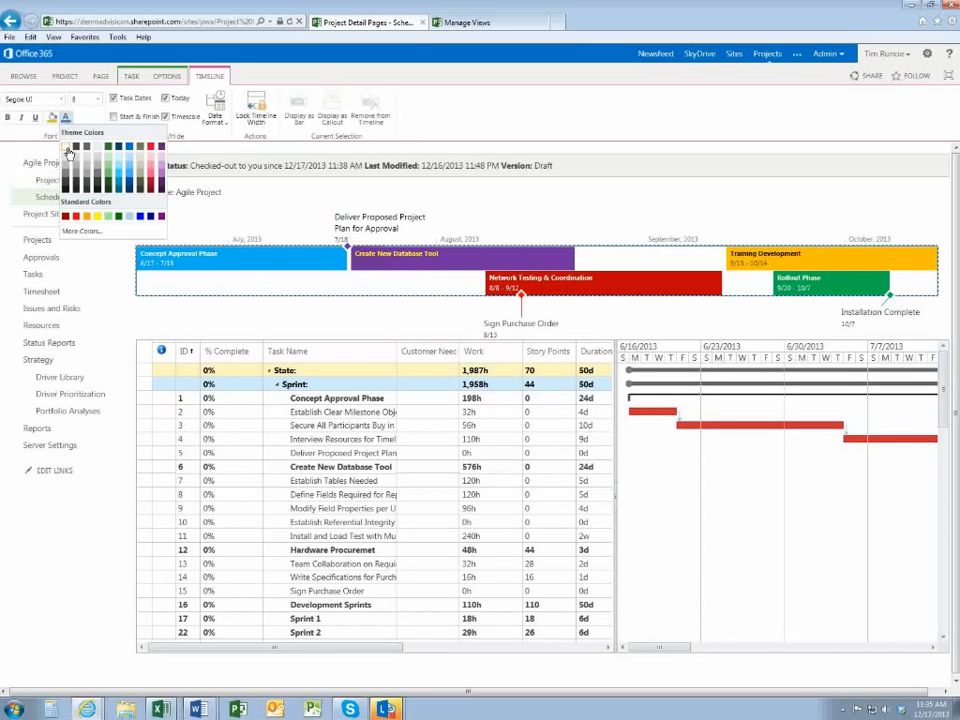
{"action": "left_click", "coordinate": [66, 149]}
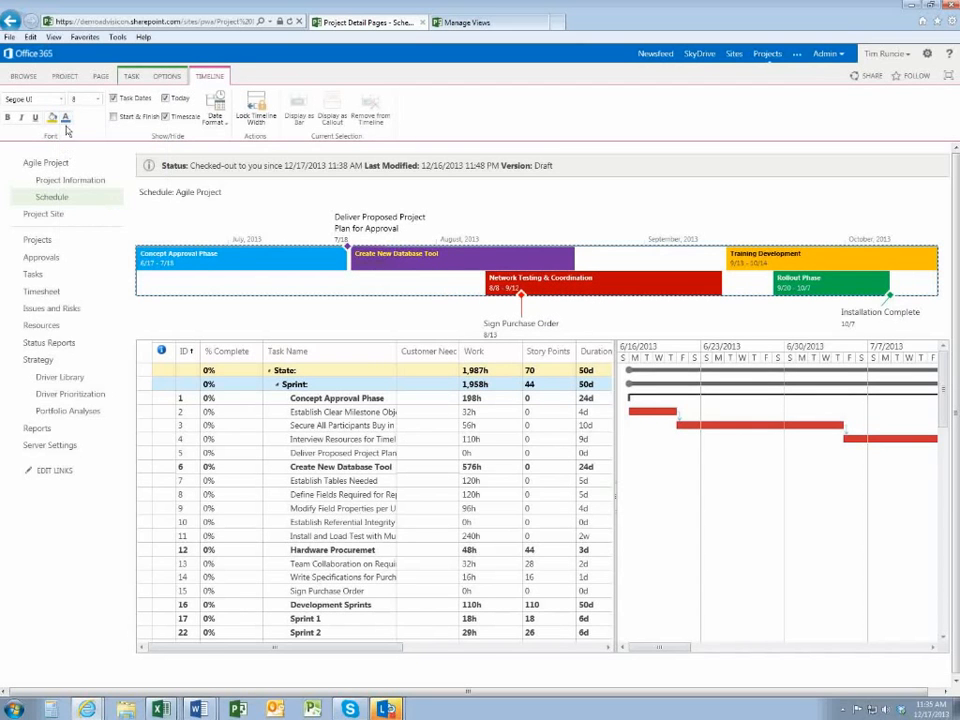
{"action": "left_click", "coordinate": [409, 265]}
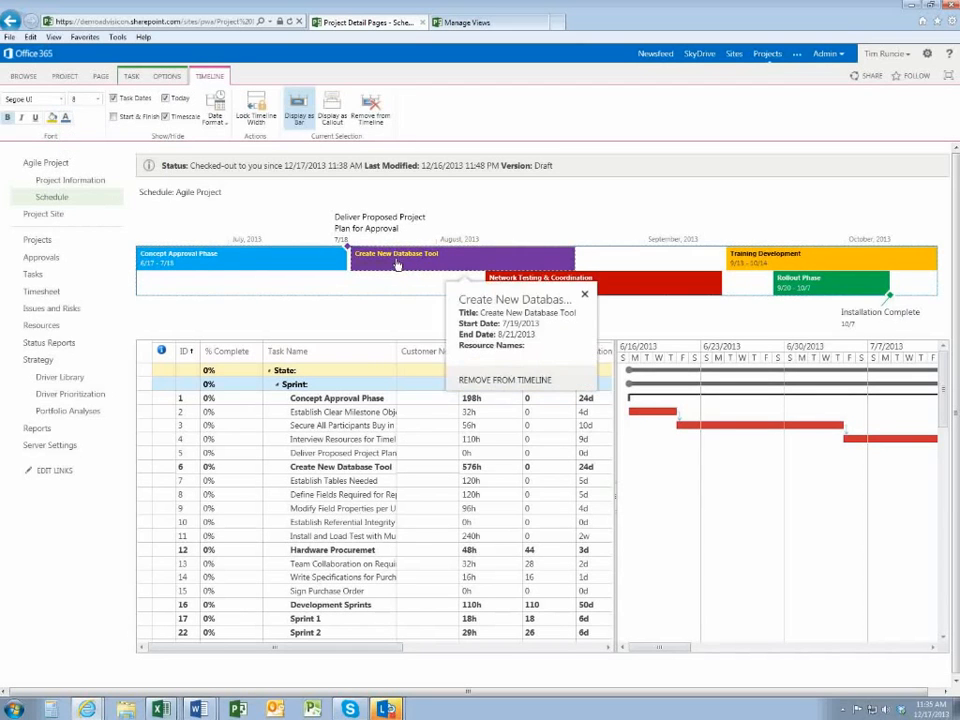
{"action": "left_click", "coordinate": [51, 119]}
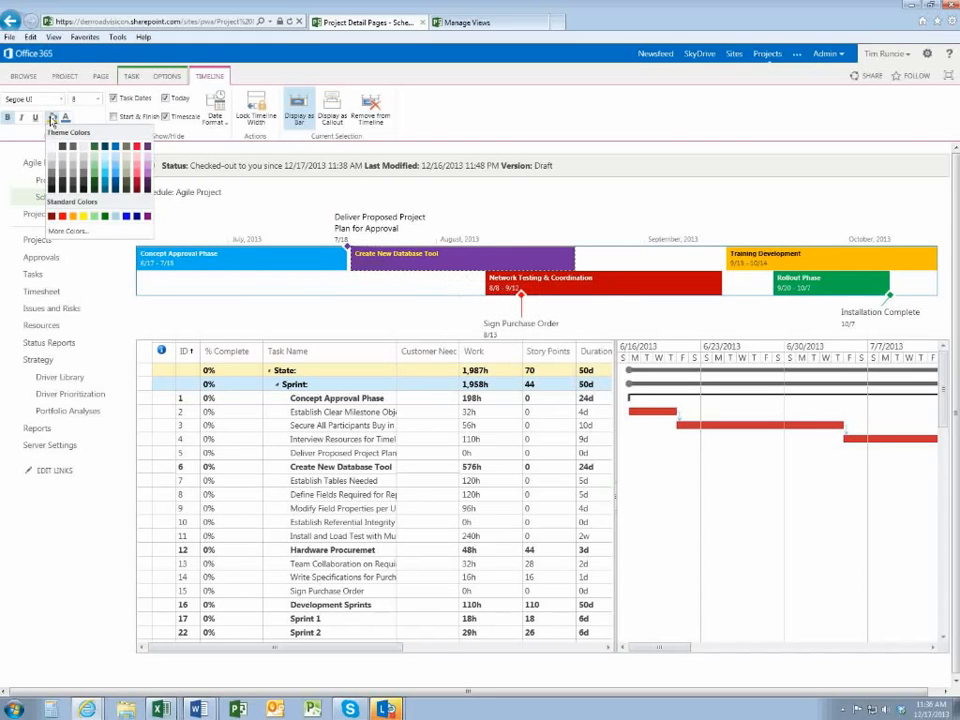
{"action": "left_click", "coordinate": [61, 219]}
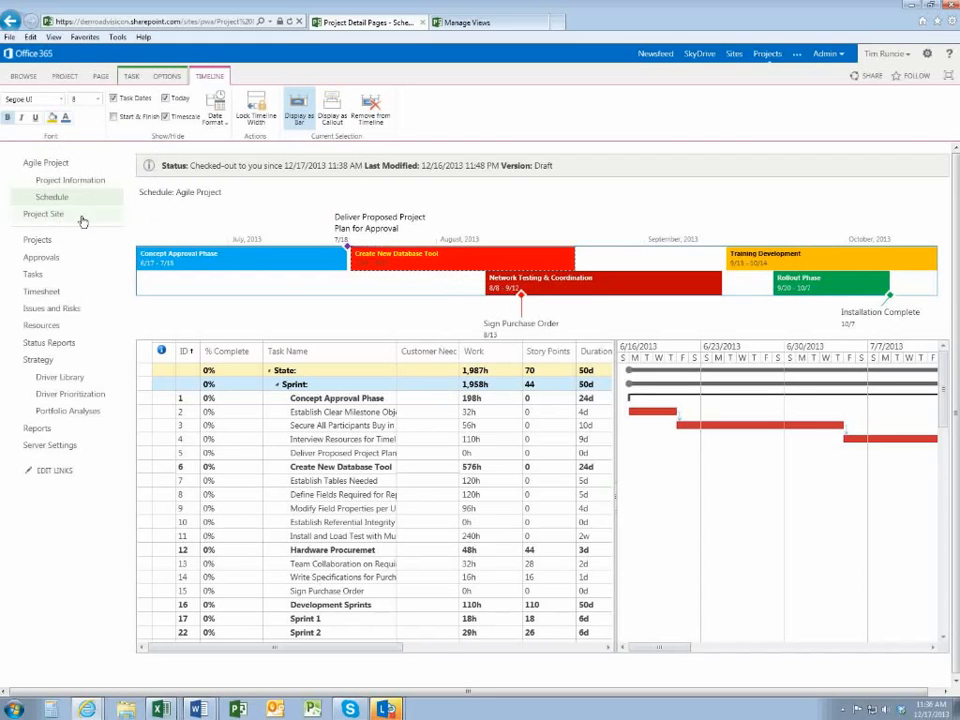
Collapse the unnamed Sprint, Sprint 2 and Sprint 4 groups under the blank State group.
{"action": "left_click", "coordinate": [330, 425]}
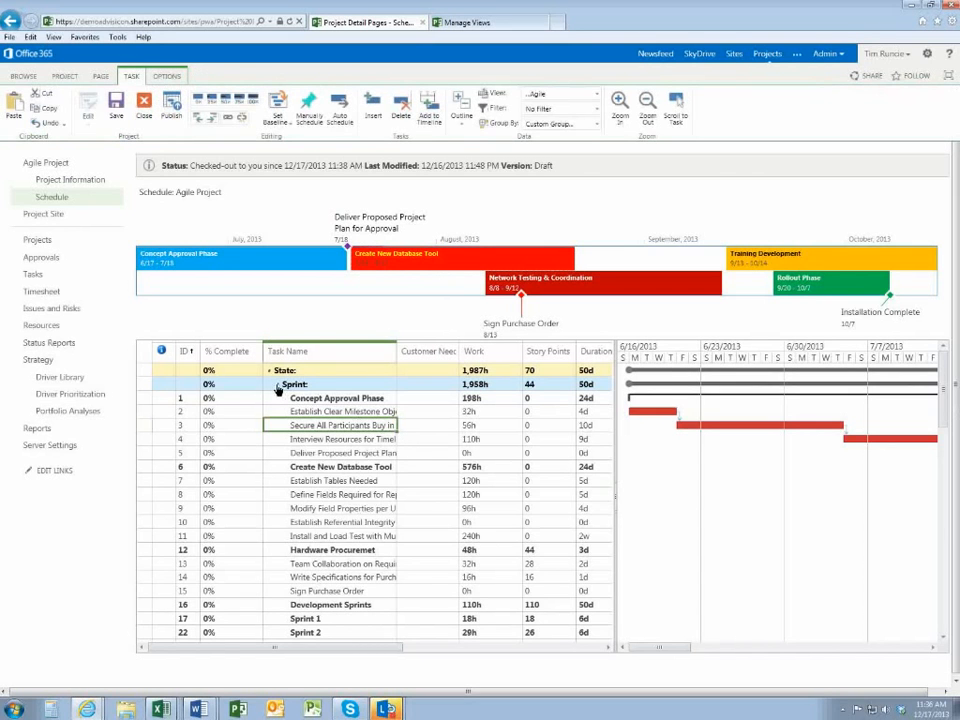
{"action": "left_click", "coordinate": [277, 384]}
{"action": "left_click", "coordinate": [277, 398]}
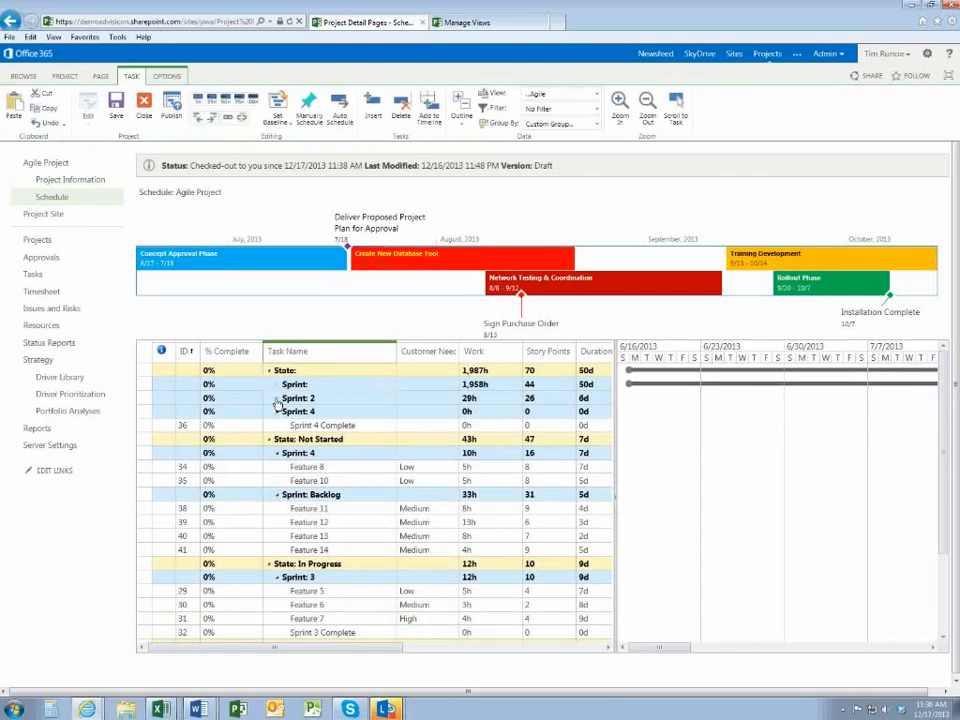
{"action": "left_click", "coordinate": [277, 411]}
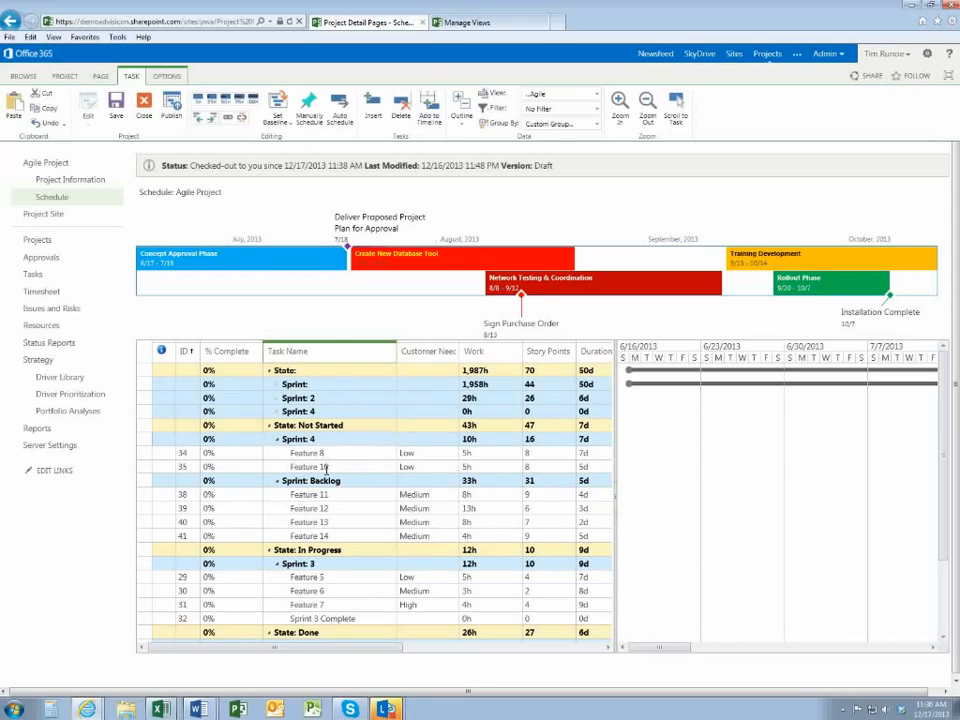
Add the Sprint 3 Complete milestone to the timeline, and move its callout and the Sign Purchase Order callout above the bars.
{"action": "left_click", "coordinate": [320, 522]}
{"action": "left_click", "coordinate": [343, 620]}
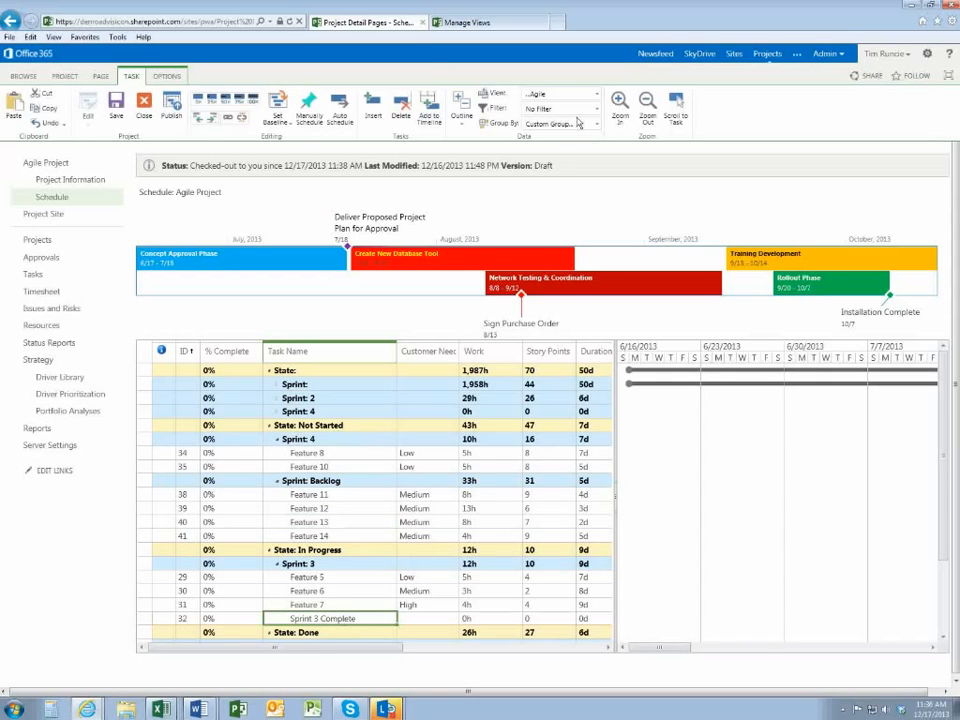
{"action": "left_click", "coordinate": [428, 112]}
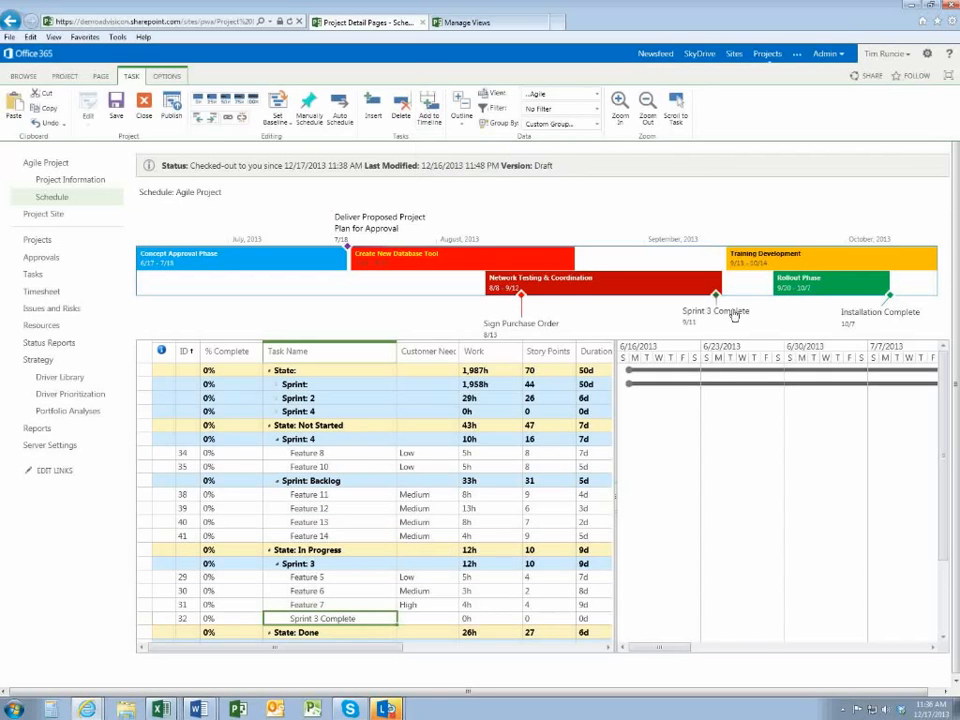
{"action": "left_click_drag", "start_coordinate": [668, 279], "coordinate": [763, 189]}
{"action": "left_click_drag", "start_coordinate": [516, 335], "coordinate": [559, 208]}
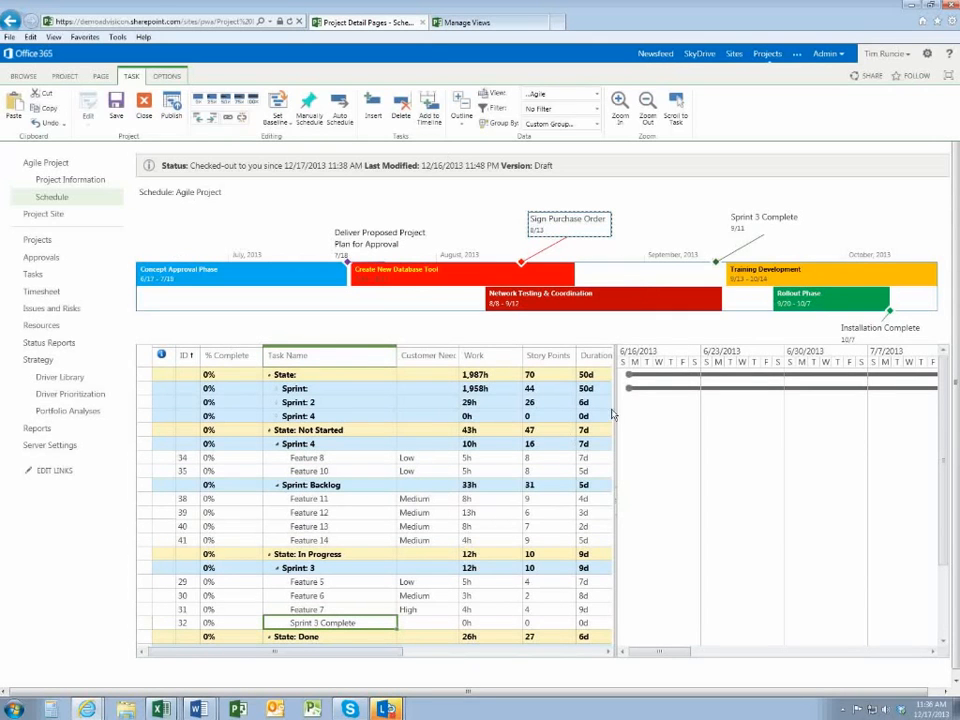
Bring Feature 8's bar into view in the Gantt chart, and try to open the project site, staying on the schedule page.
{"action": "left_click", "coordinate": [408, 459]}
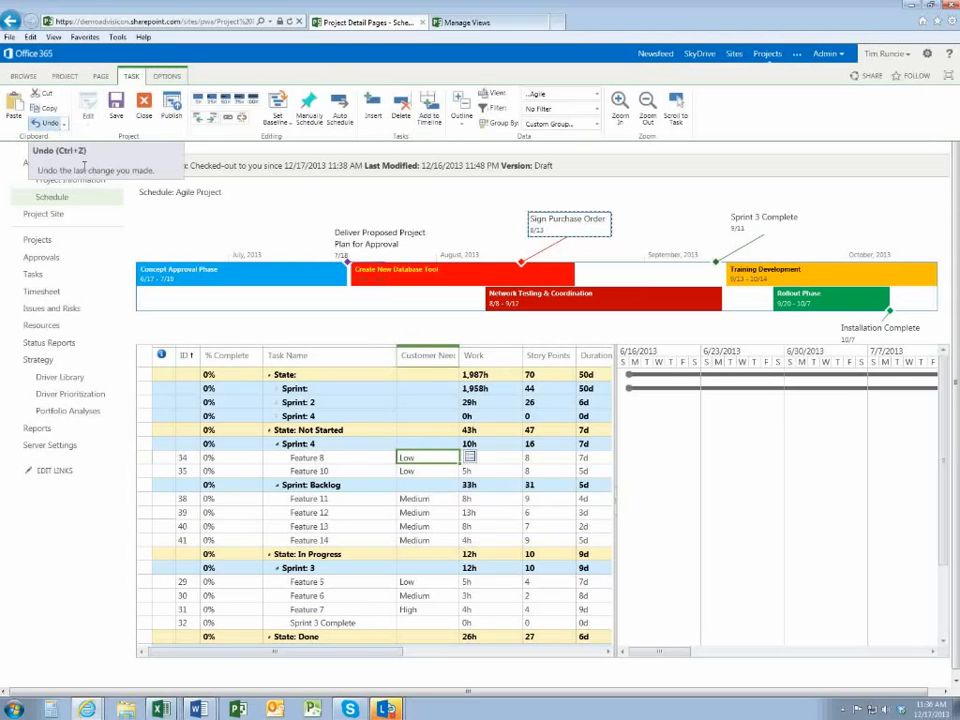
{"action": "left_click", "coordinate": [677, 107]}
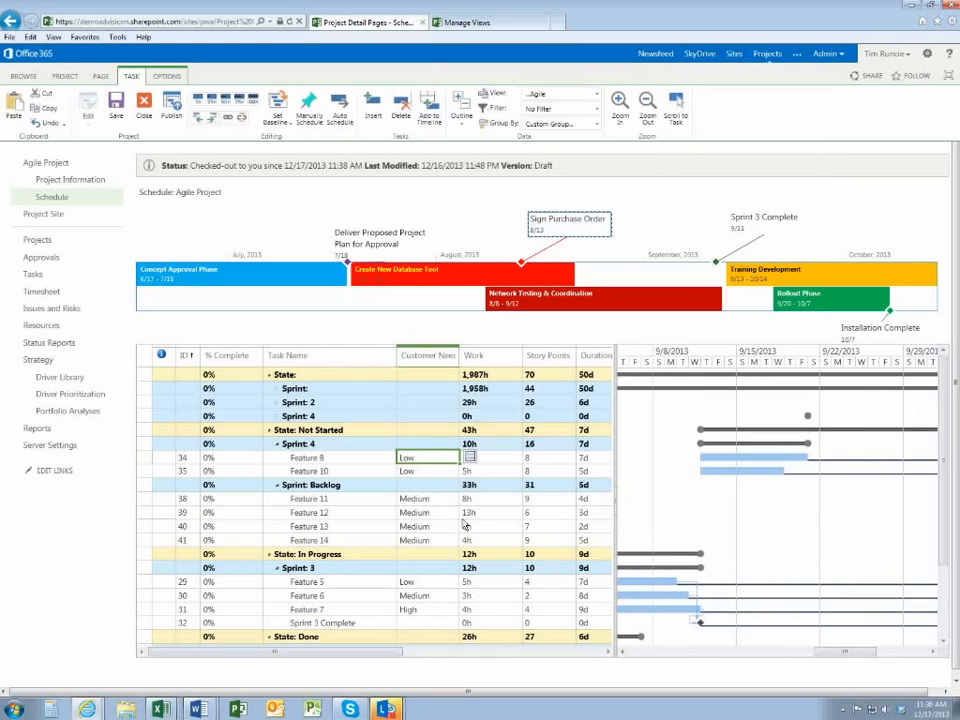
{"action": "left_click", "coordinate": [45, 216]}
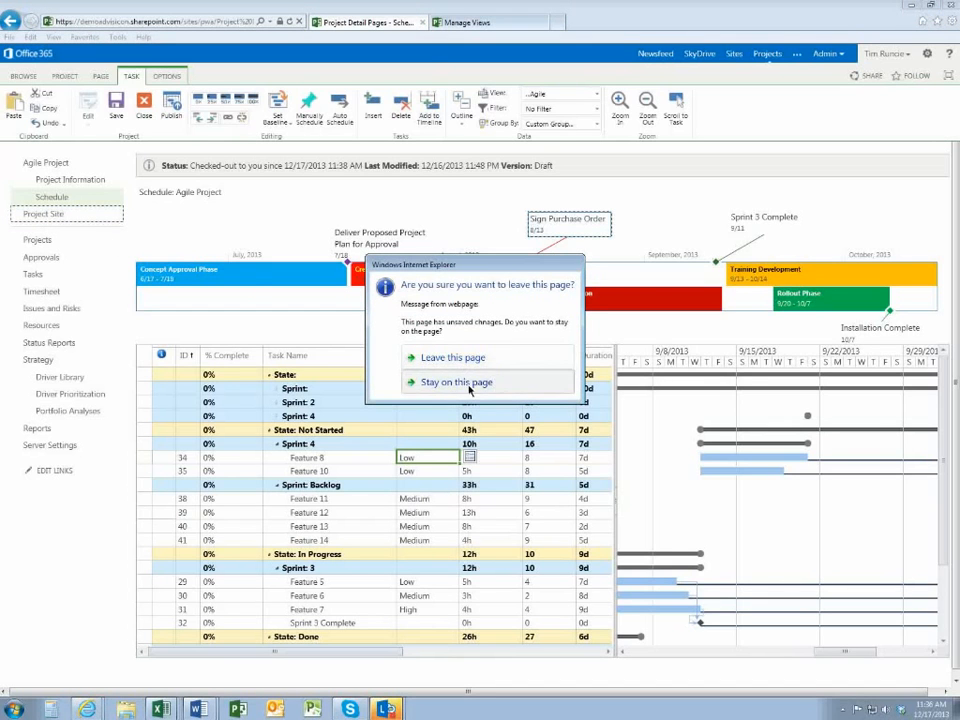
{"action": "left_click", "coordinate": [466, 384]}
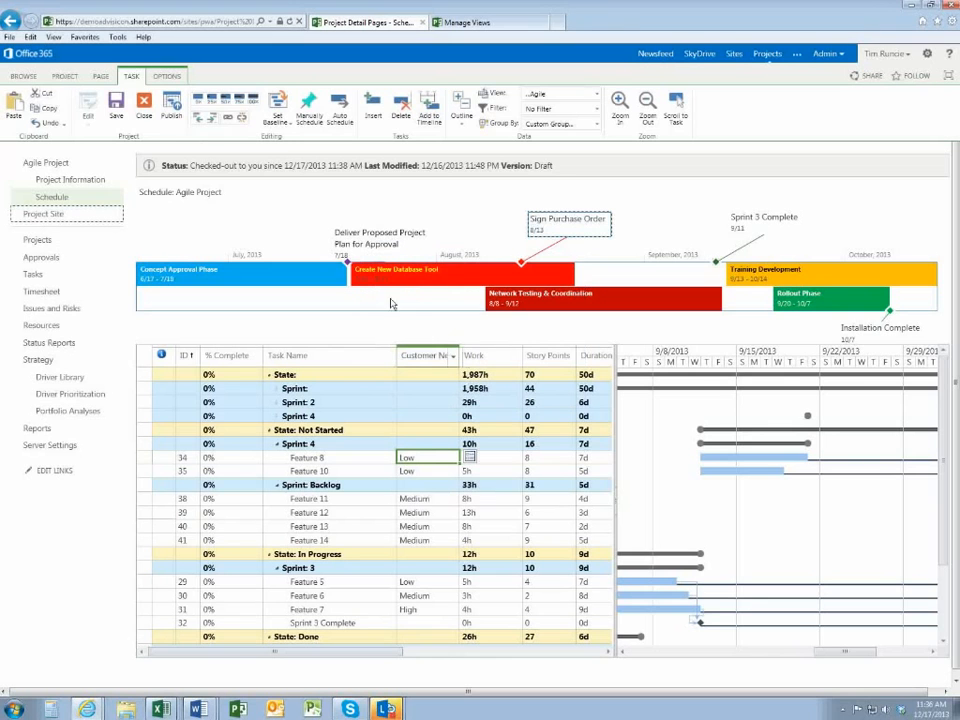
Close the Agile Project, saving the changes and checking it in.
{"action": "left_click", "coordinate": [142, 106]}
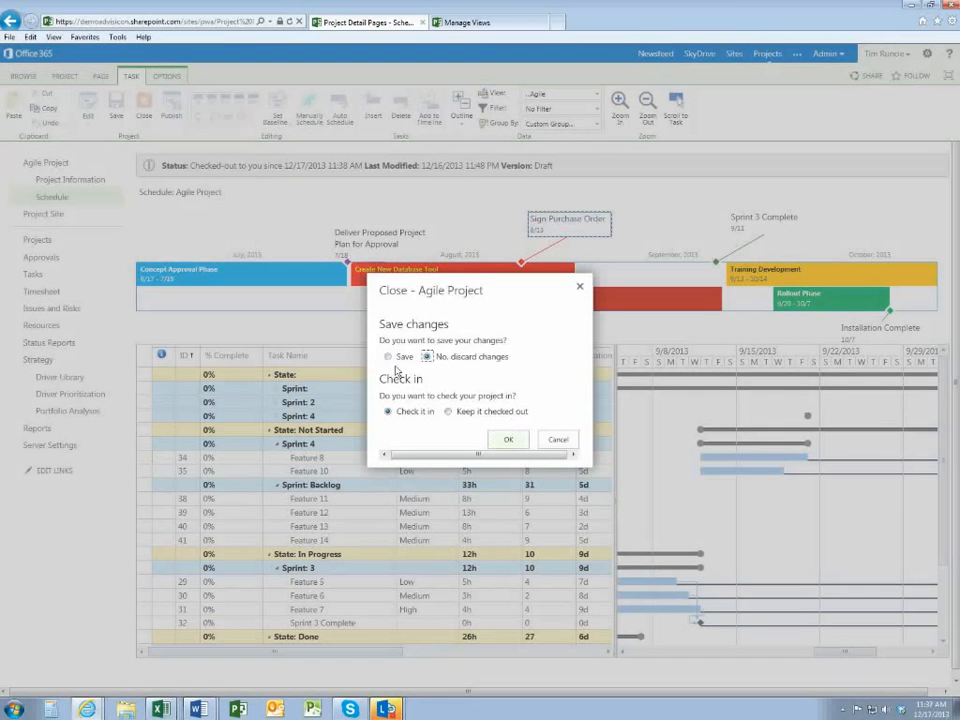
{"action": "left_click", "coordinate": [387, 356]}
{"action": "left_click", "coordinate": [508, 439]}
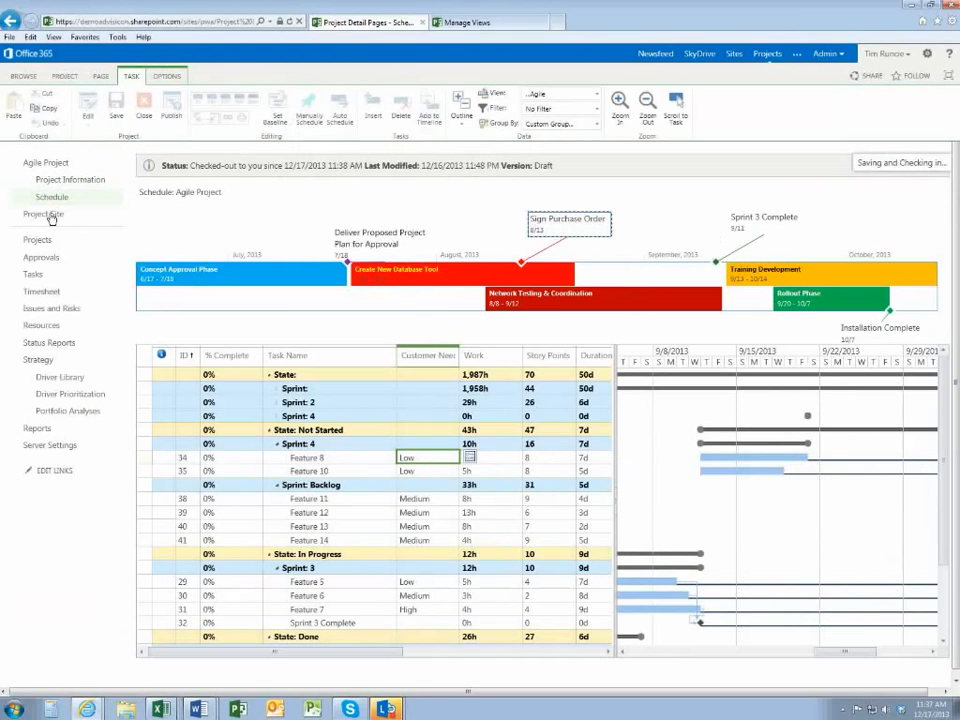
{"action": "left_click", "coordinate": [43, 214]}
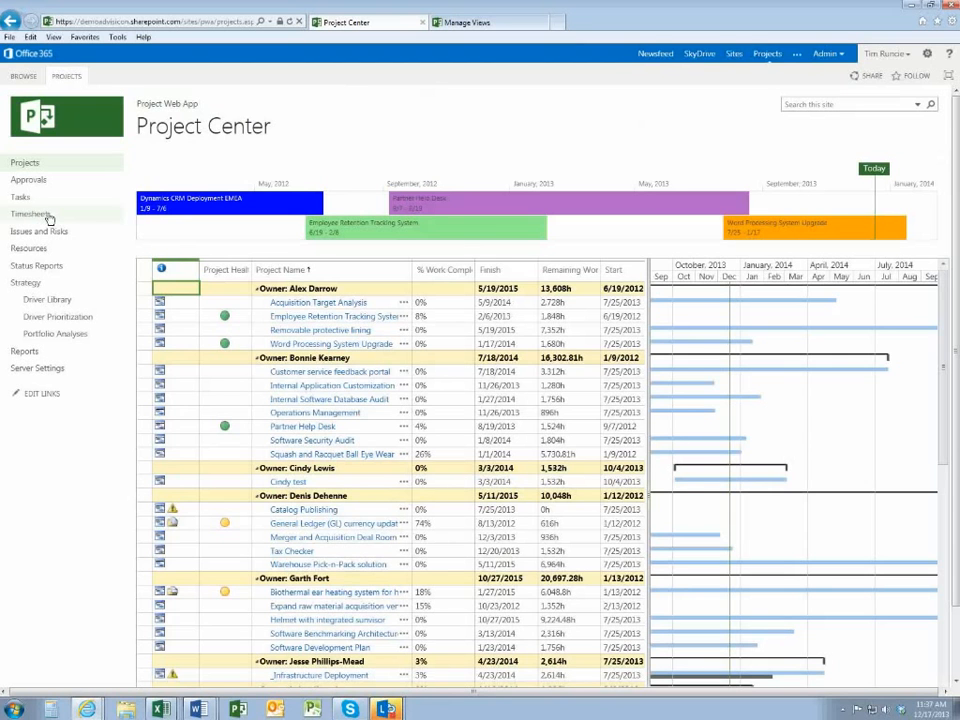
{"action": "left_click", "coordinate": [485, 25]}
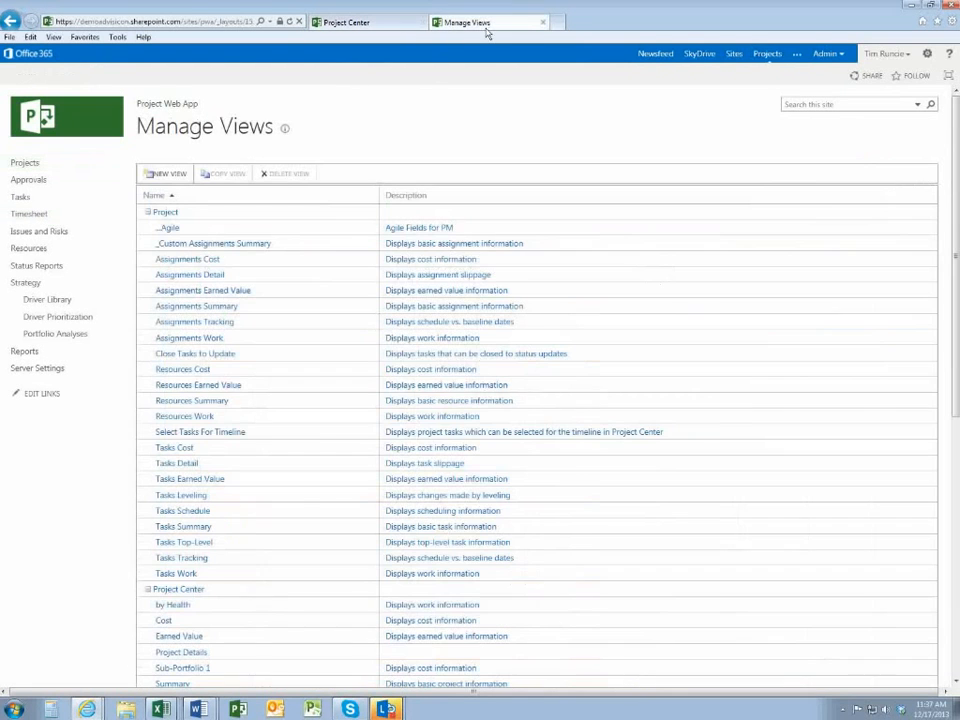
{"action": "left_click", "coordinate": [398, 25]}
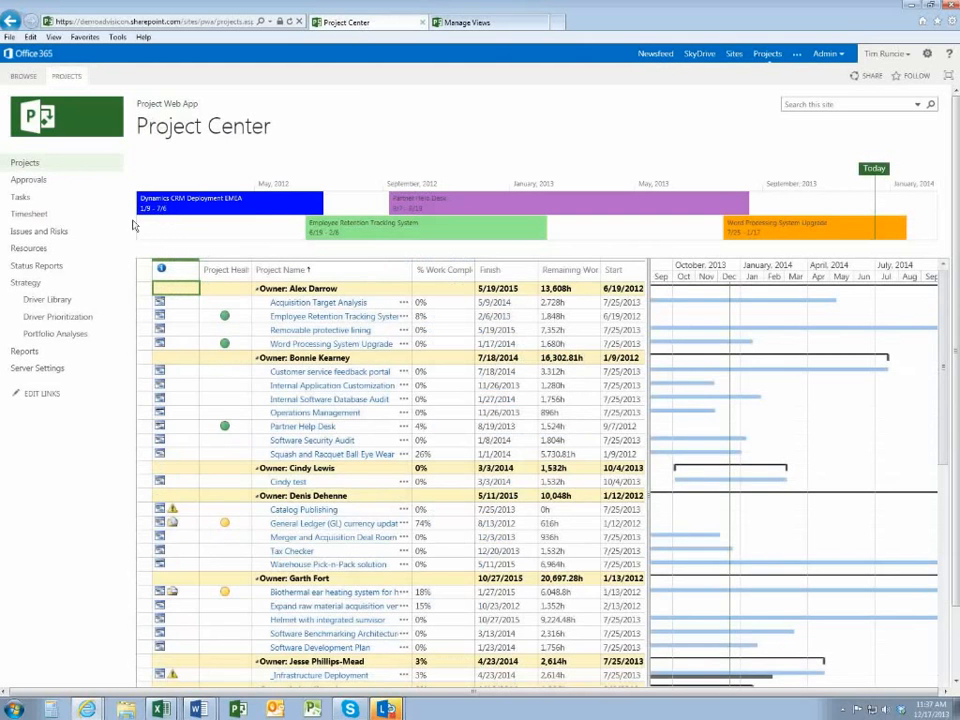
Browse the projects grouped by owner in the Project Center and open the General Ledger (GL) currency update project.
{"action": "left_click", "coordinate": [449, 523]}
{"action": "scroll", "coordinate": [450, 523], "scroll_direction": "down", "scroll_amount": 3}
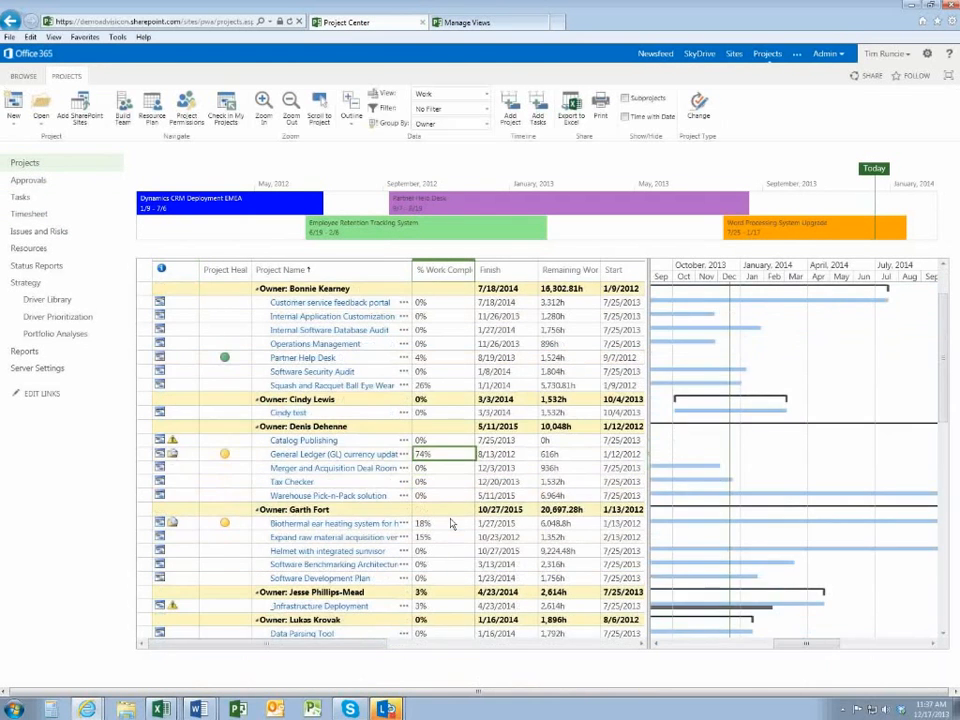
{"action": "scroll", "coordinate": [449, 518], "scroll_direction": "down", "scroll_amount": 1}
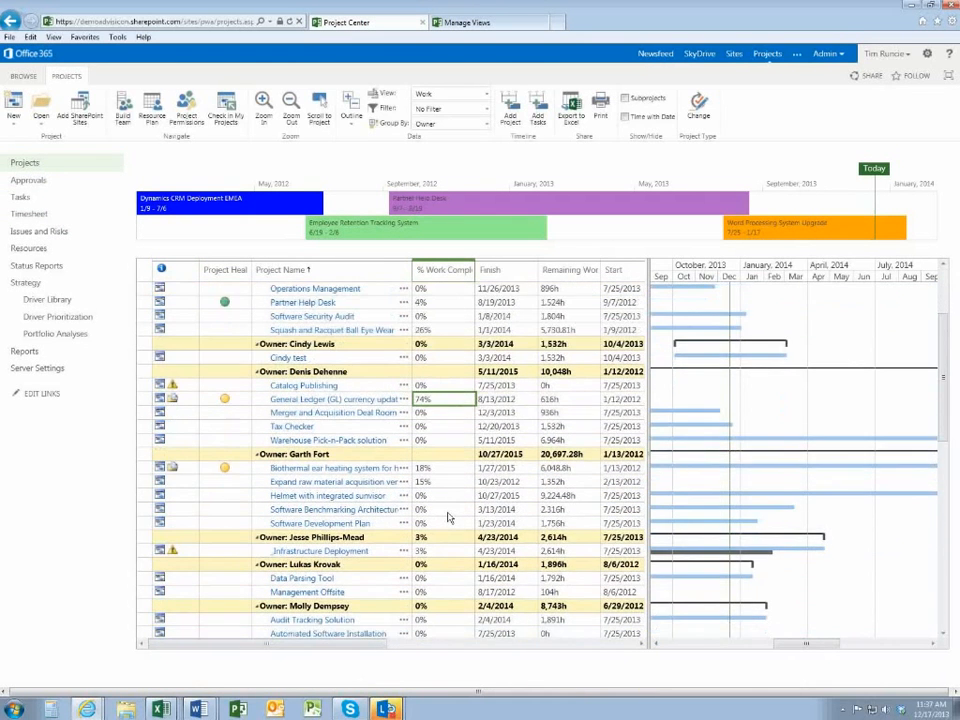
{"action": "scroll", "coordinate": [449, 518], "scroll_direction": "down", "scroll_amount": 3}
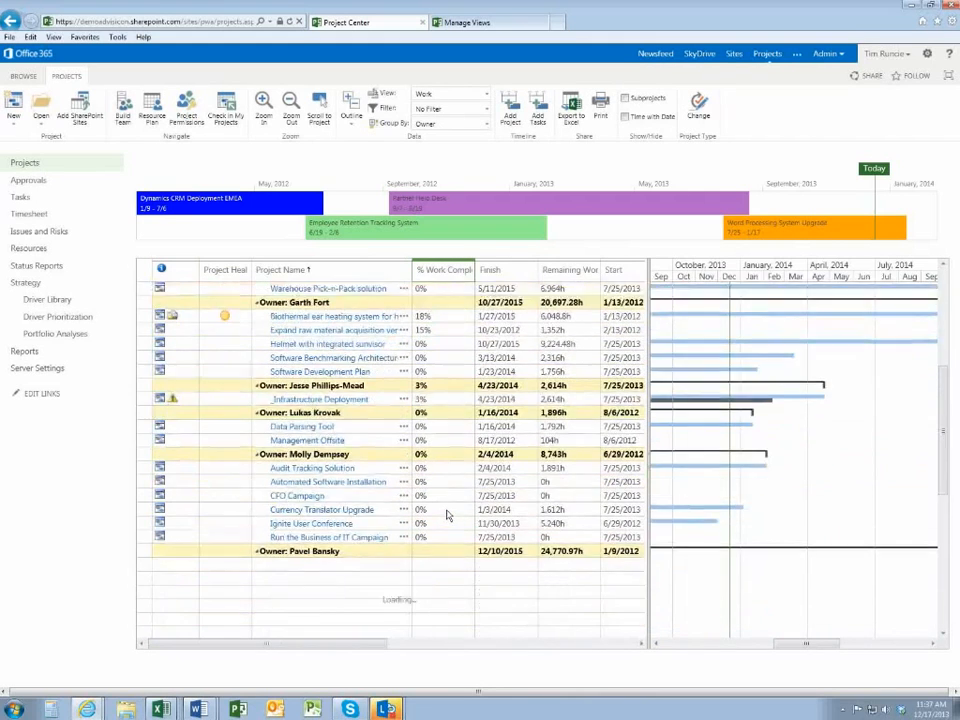
{"action": "scroll", "coordinate": [236, 360], "scroll_direction": "up", "scroll_amount": 5}
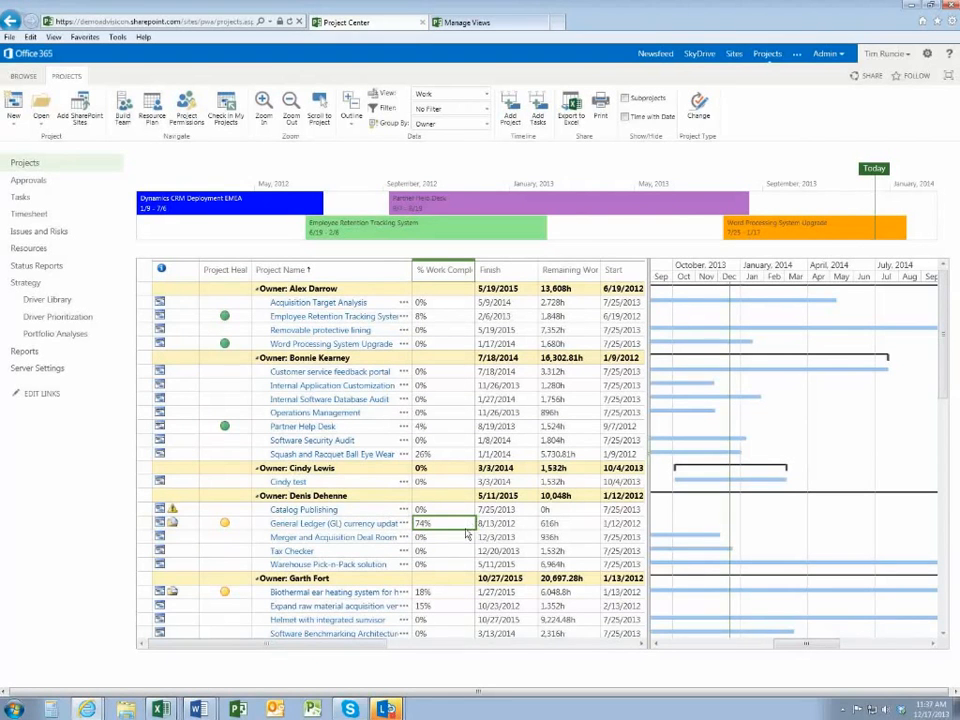
{"action": "left_click", "coordinate": [313, 523]}
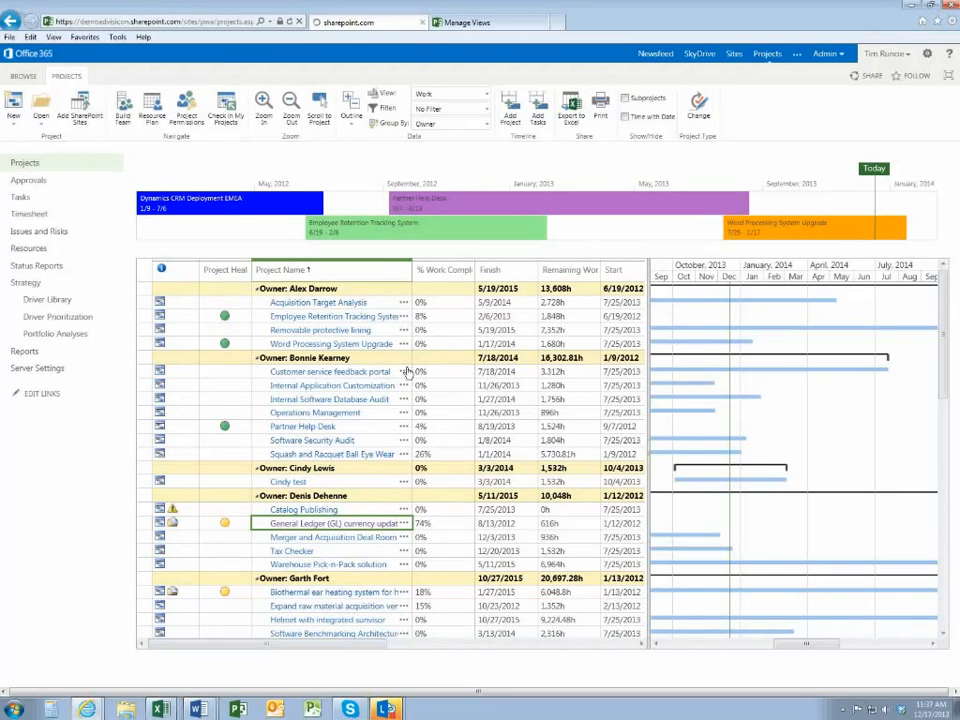
{"action": "left_click", "coordinate": [406, 372]}
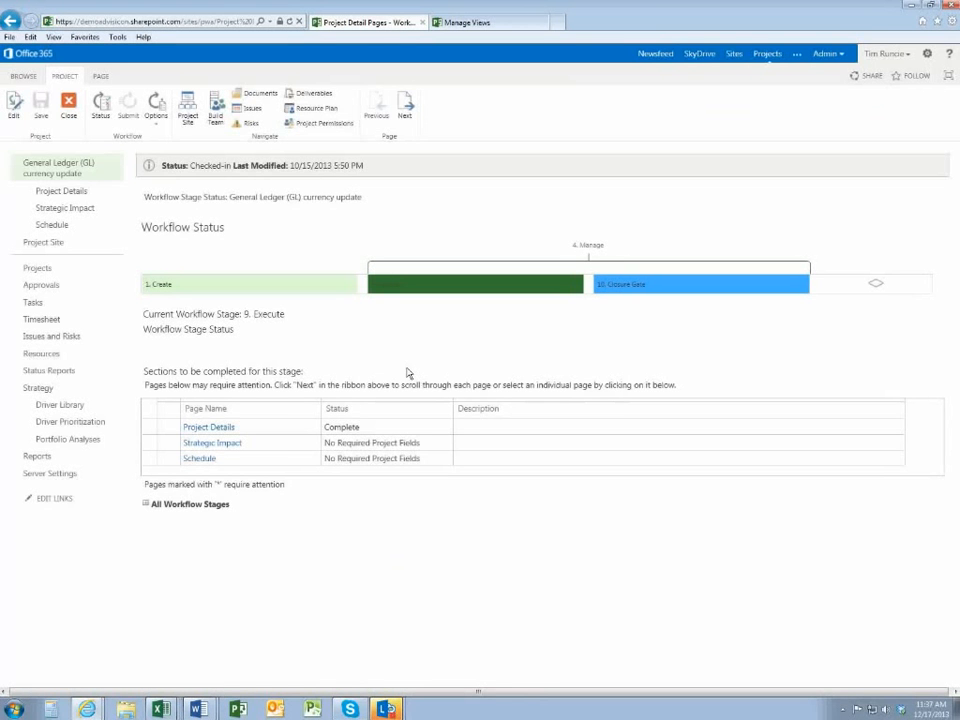
Open the General Ledger (GL) currency update project's site and look over its home page down to the Documents list.
{"action": "left_click", "coordinate": [44, 243]}
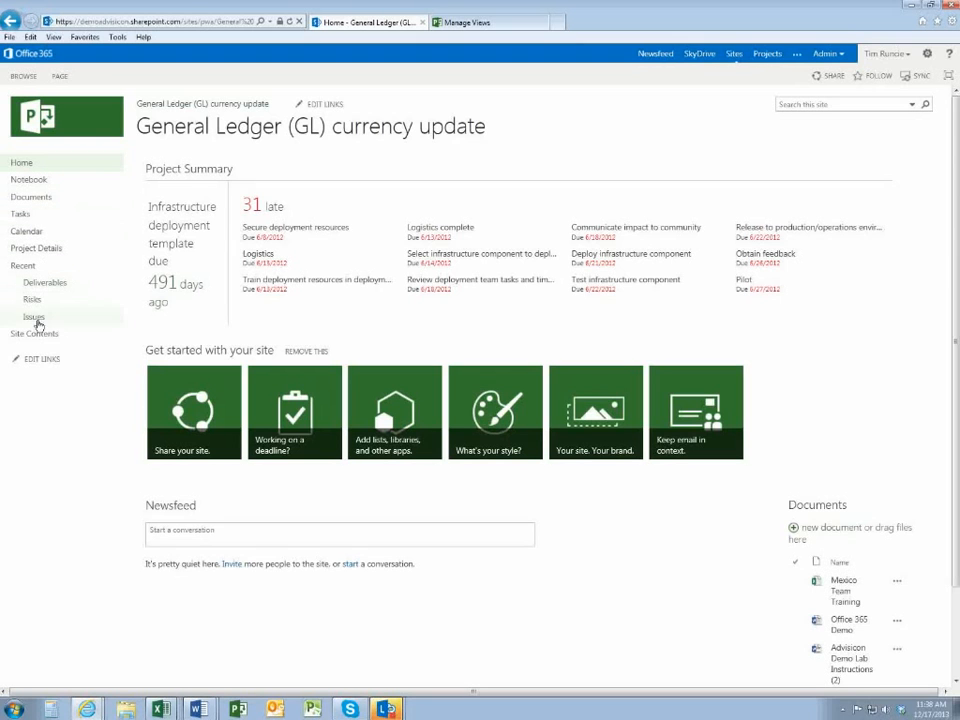
{"action": "scroll", "coordinate": [957, 418], "scroll_direction": "down", "scroll_amount": 2}
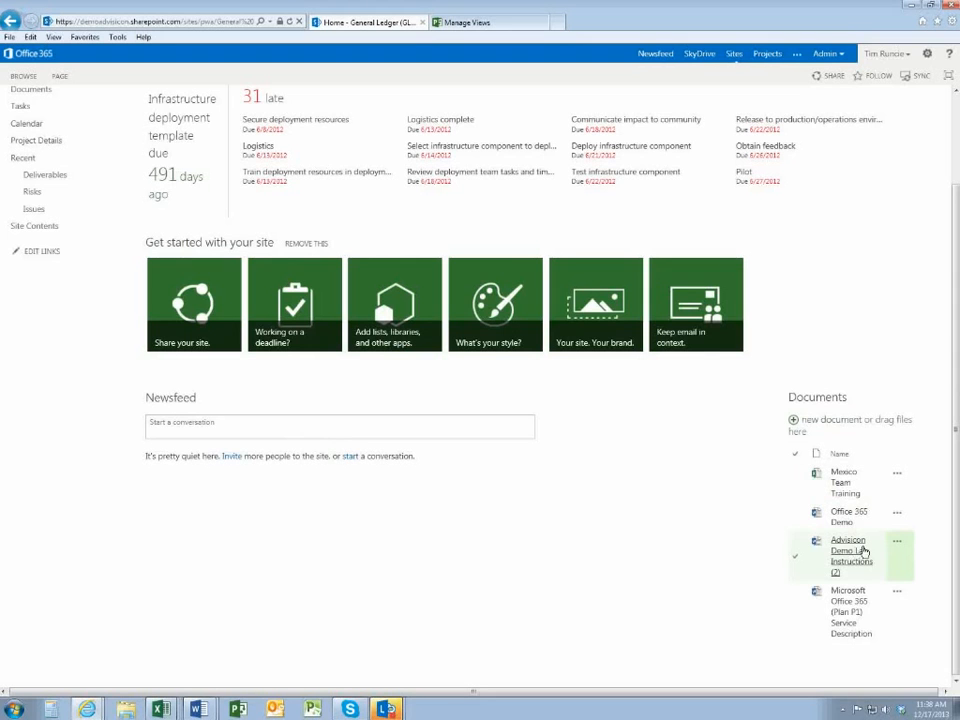
{"action": "scroll", "coordinate": [815, 260], "scroll_direction": "up", "scroll_amount": 2}
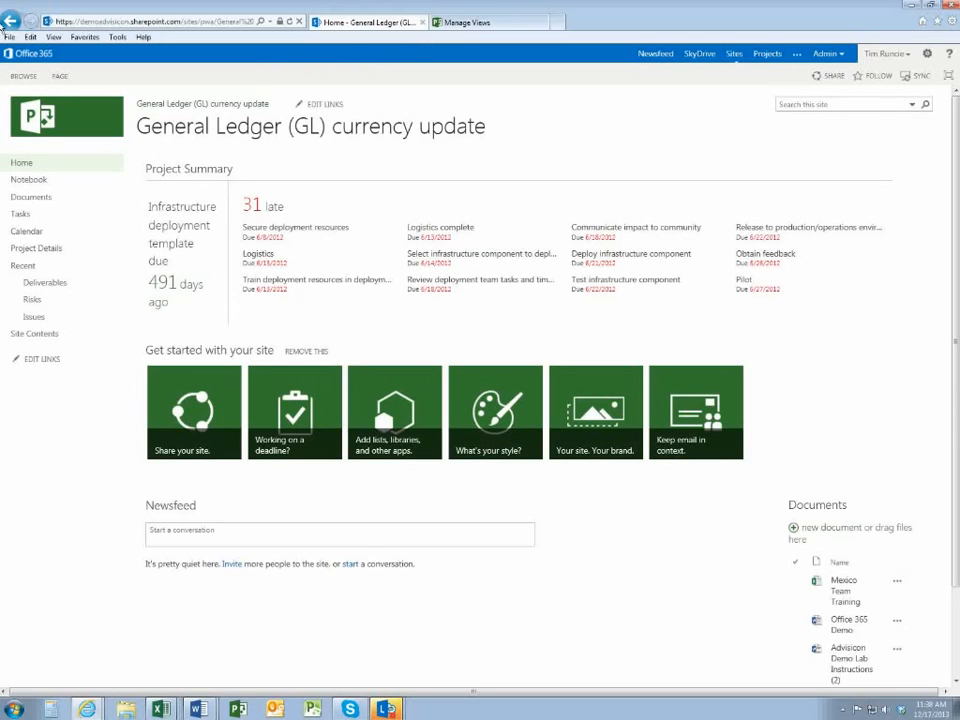
Return from the project site to the project's workflow status page and open the project's schedule.
{"action": "left_click", "coordinate": [8, 22]}
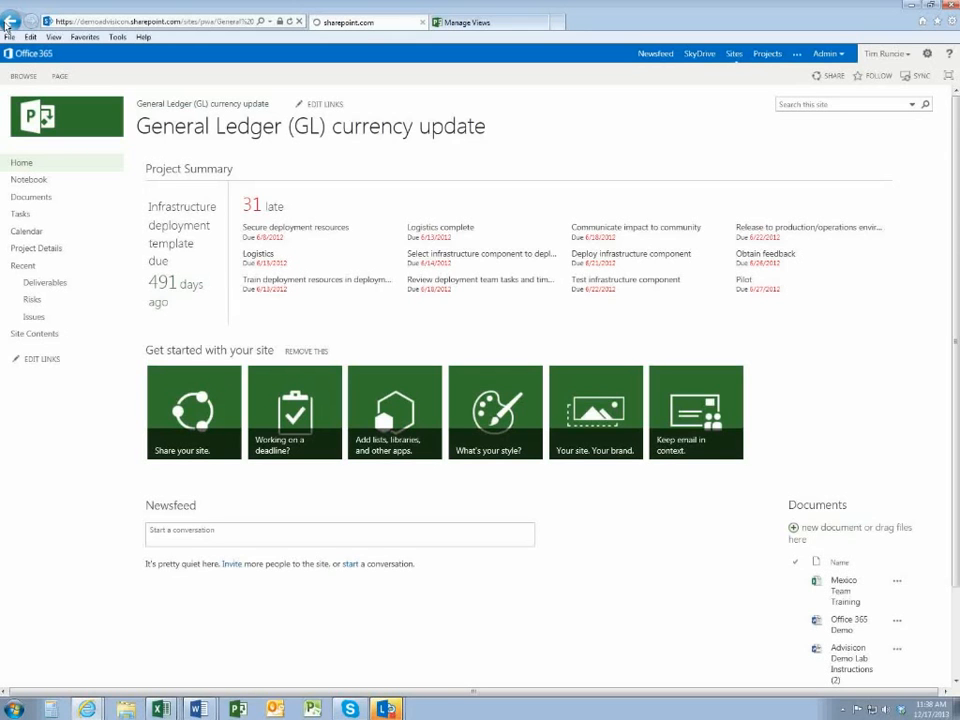
{"action": "left_click", "coordinate": [10, 21]}
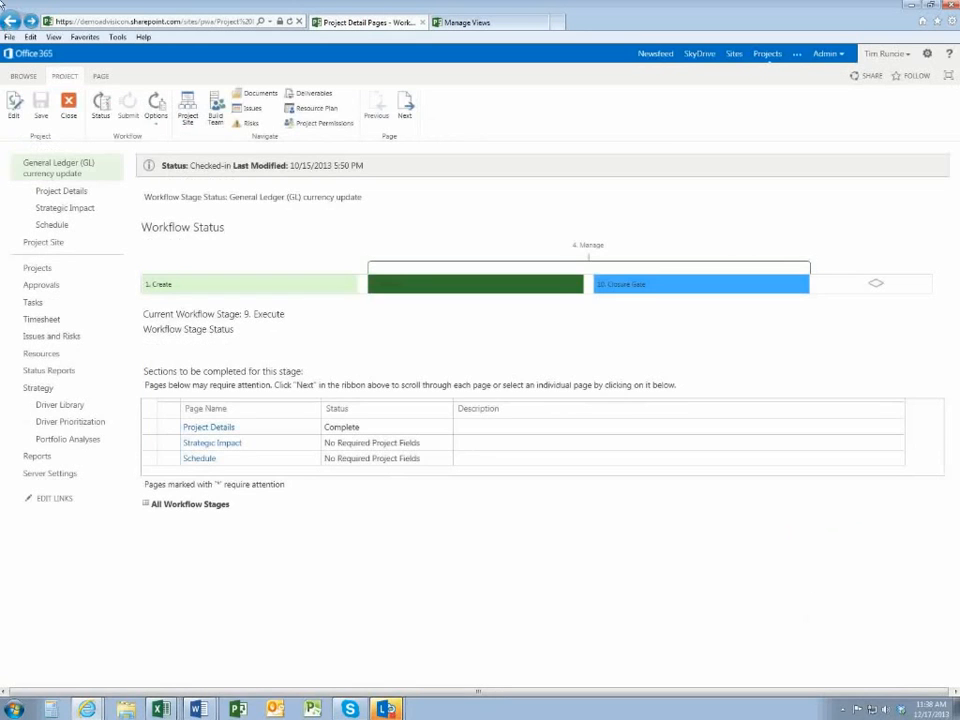
{"action": "left_click", "coordinate": [52, 225]}
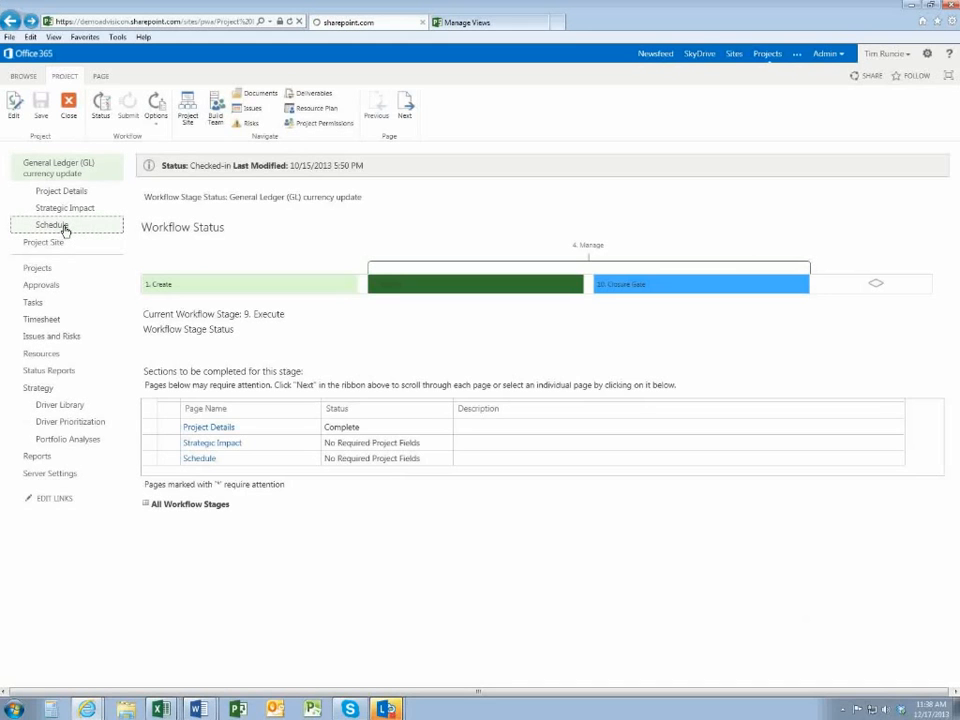